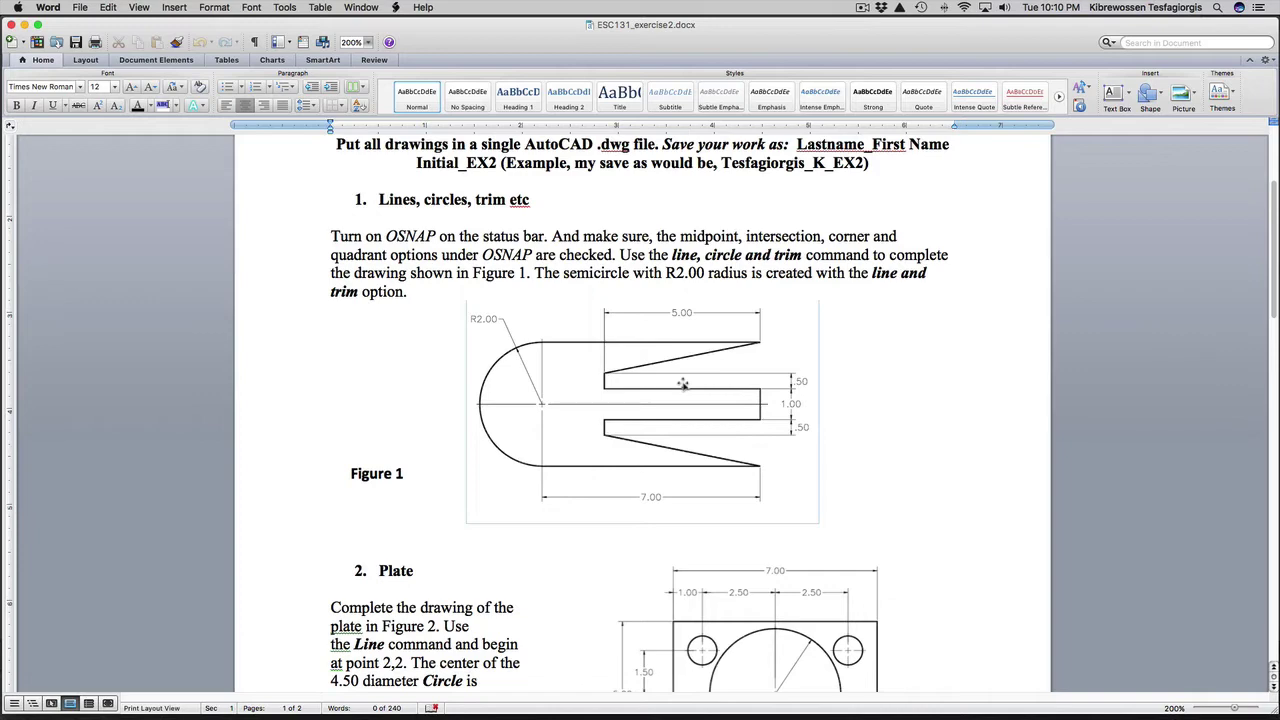
Step: Switch from the Word exercise sheet to the blank AutoCAD Drawing1 window
{"action": "key", "text": "ctrl+Up"}
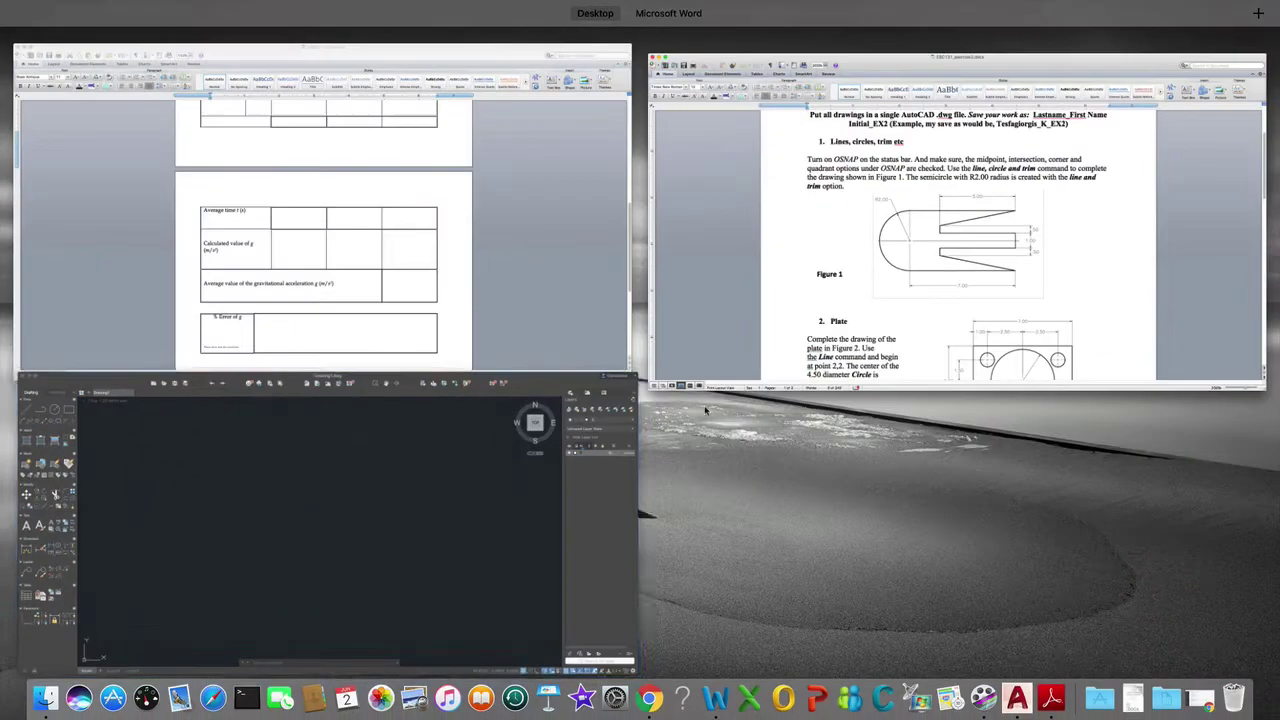
{"action": "left_click", "coordinate": [377, 479]}
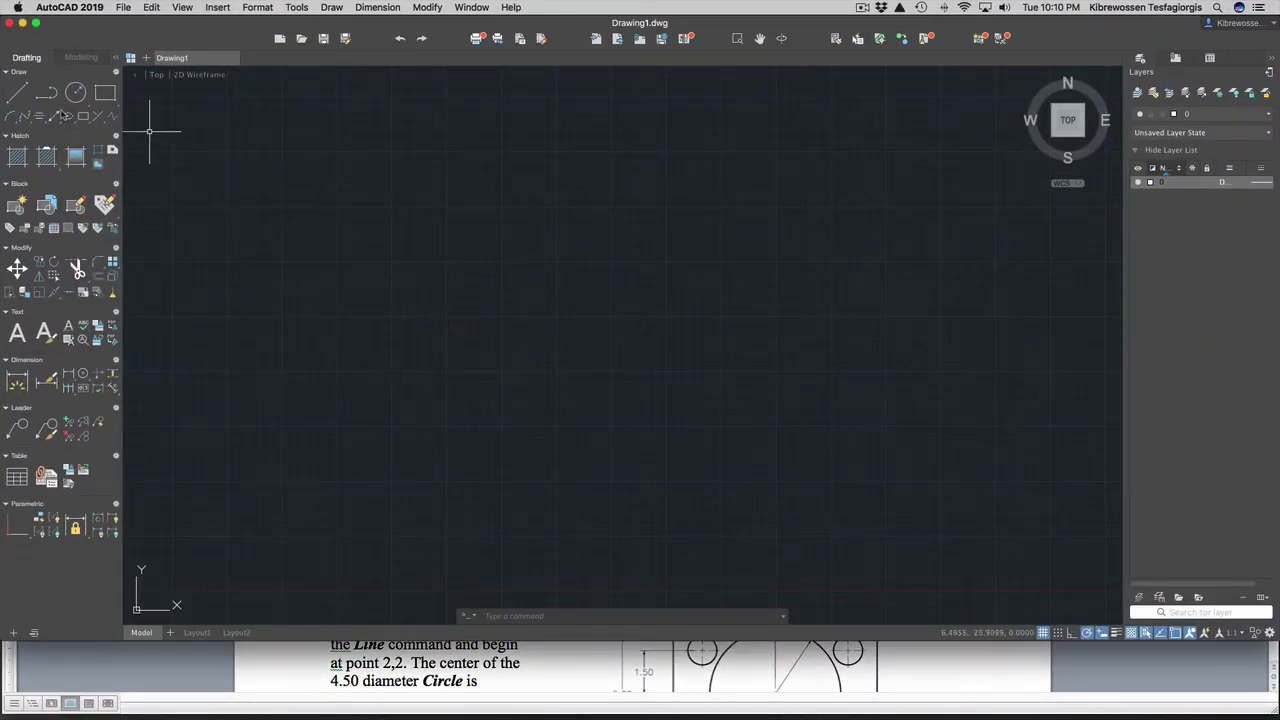
Step: Draw a closed outline with Line: 4 up, 7 across, 4 down, then back to the start
{"action": "left_click", "coordinate": [17, 94]}
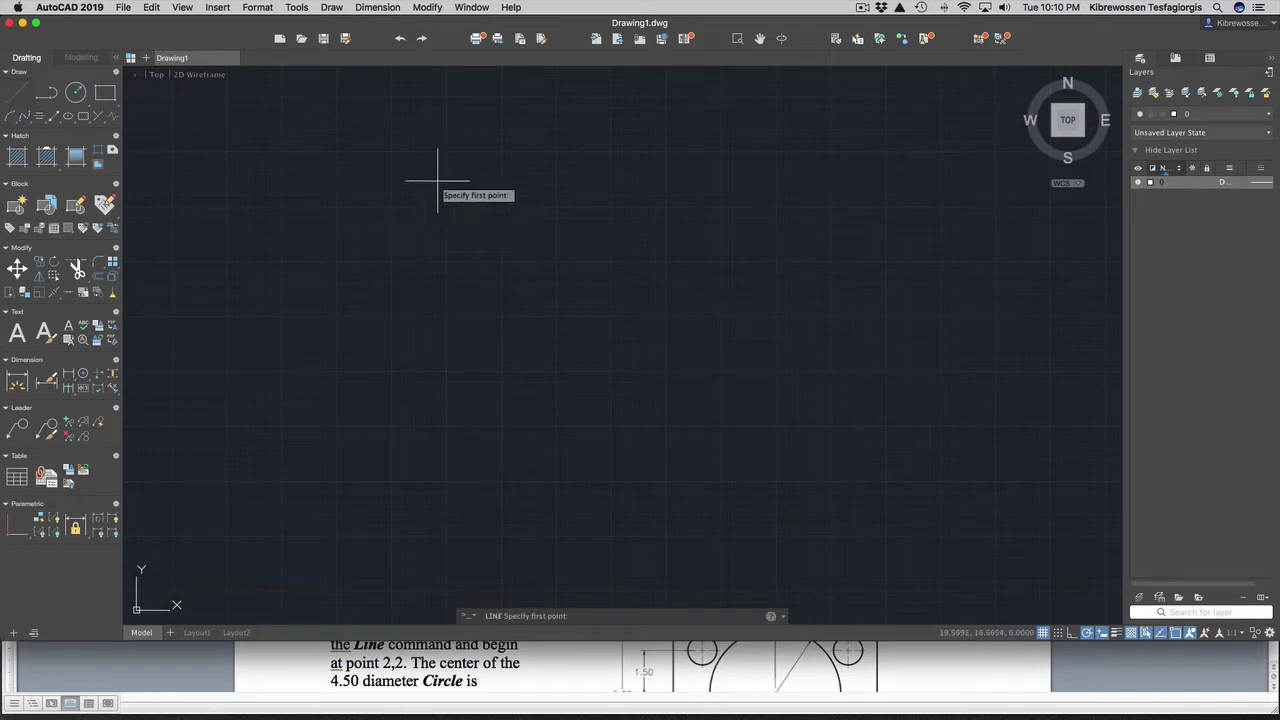
{"action": "left_click", "coordinate": [348, 250]}
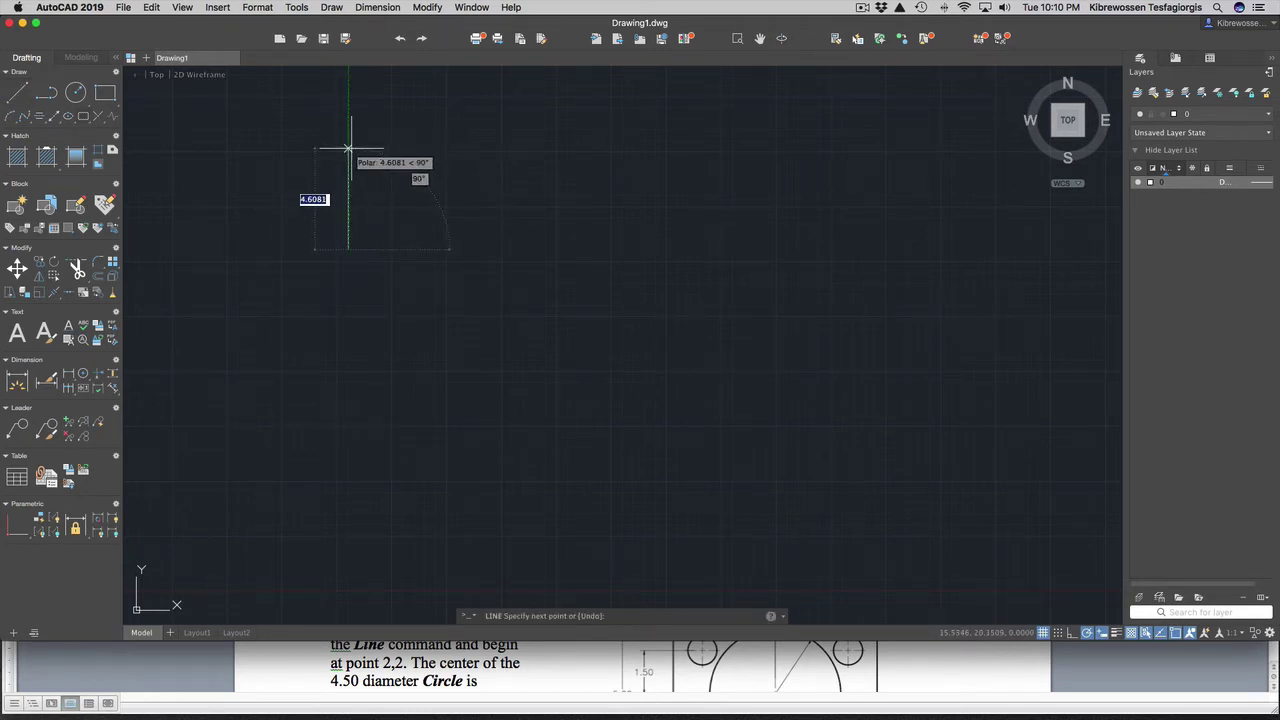
{"action": "type", "text": "4"}
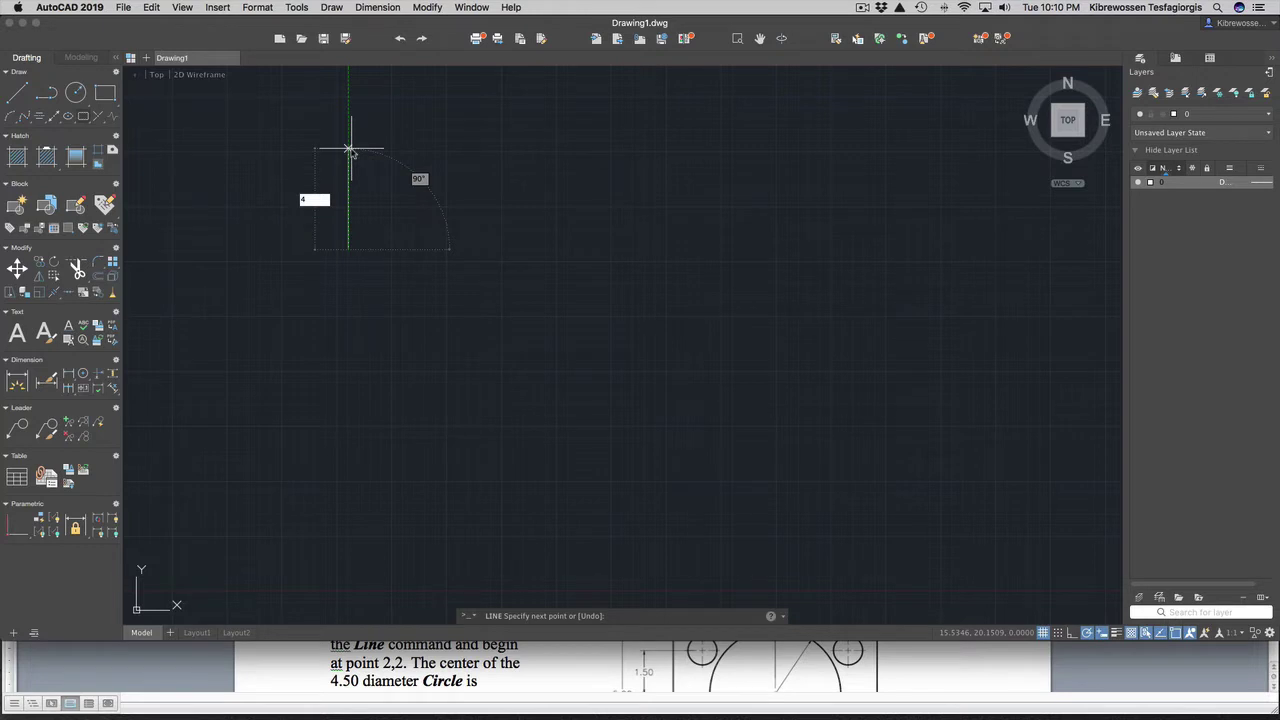
{"action": "key", "text": "Return"}
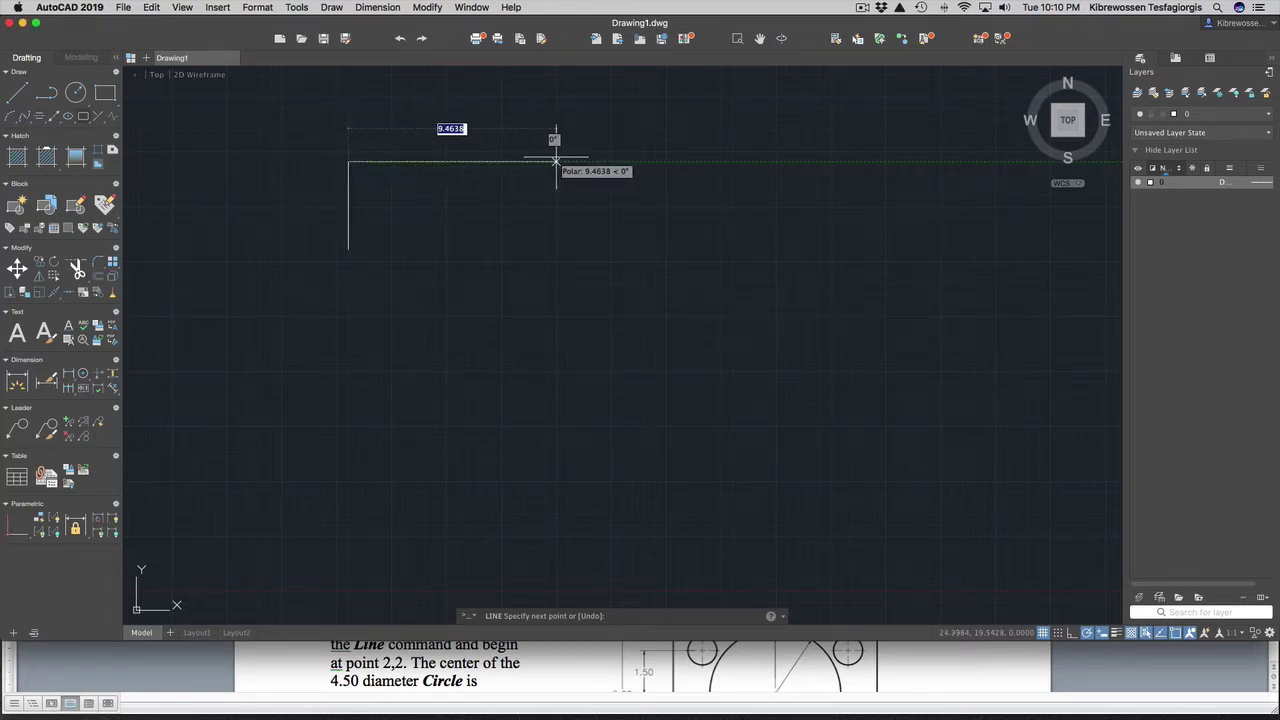
{"action": "type", "text": "7"}
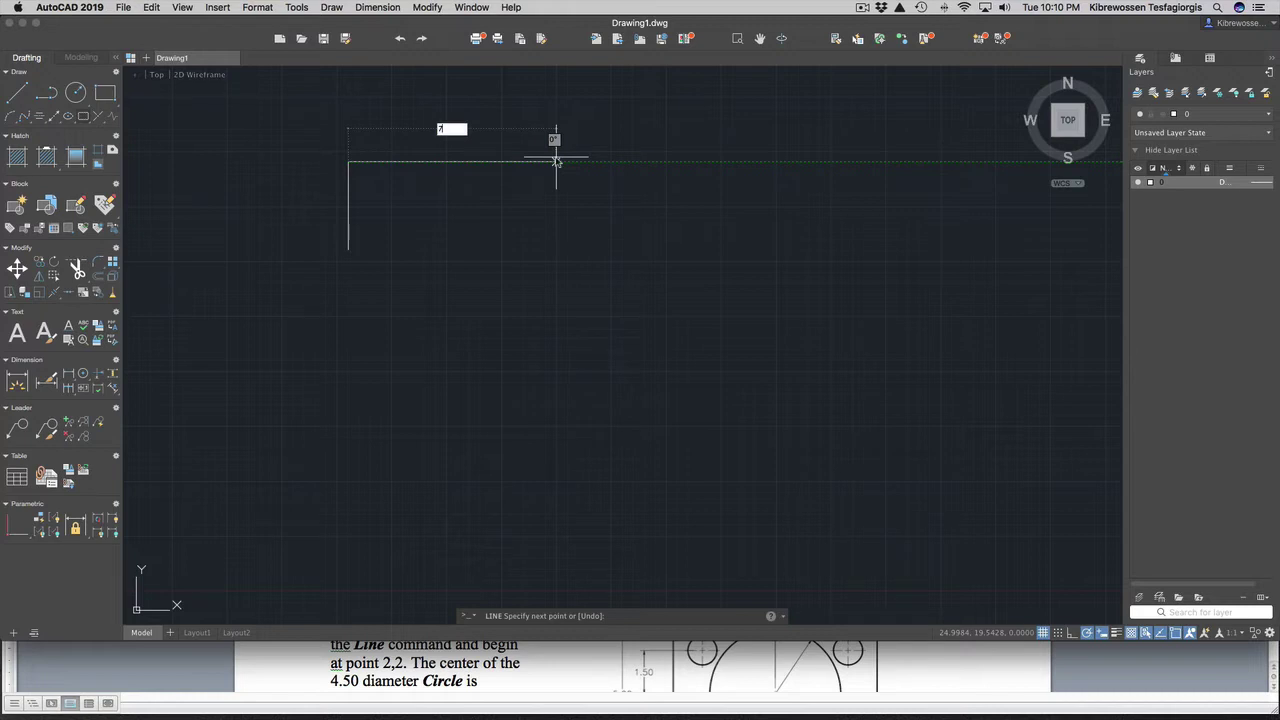
{"action": "key", "text": "Return"}
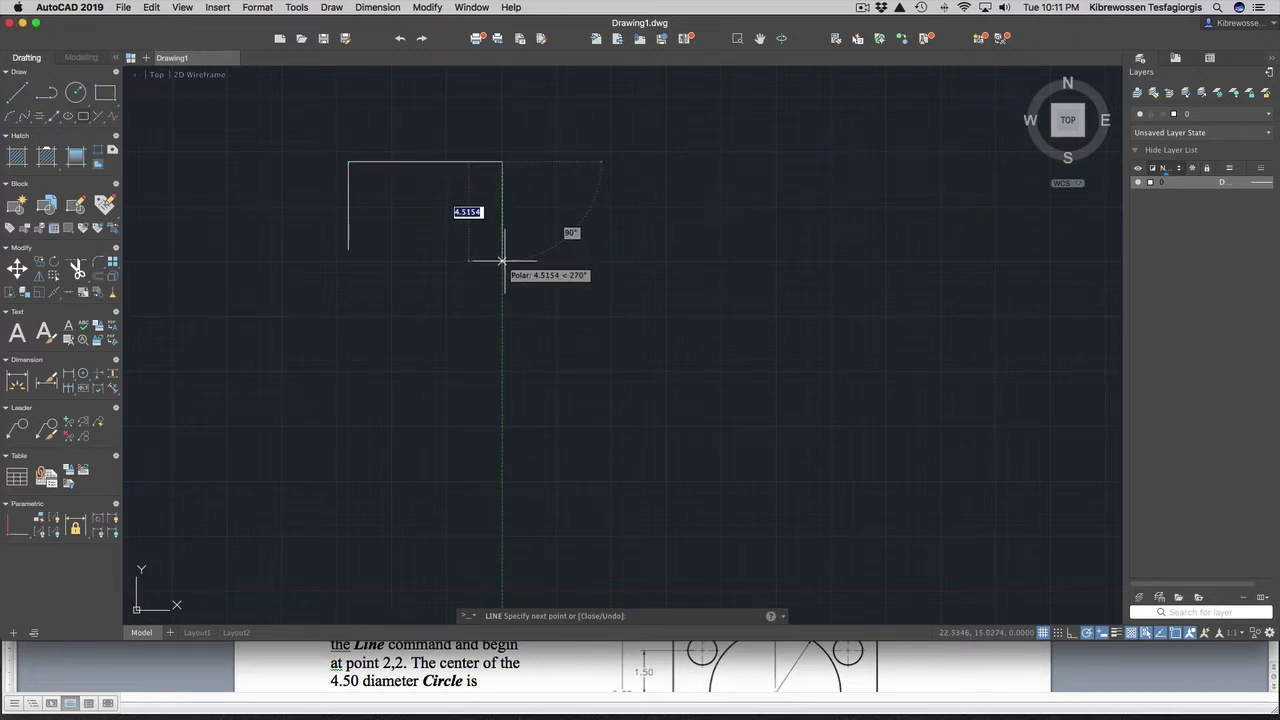
{"action": "type", "text": "4"}
{"action": "key", "text": "Return"}
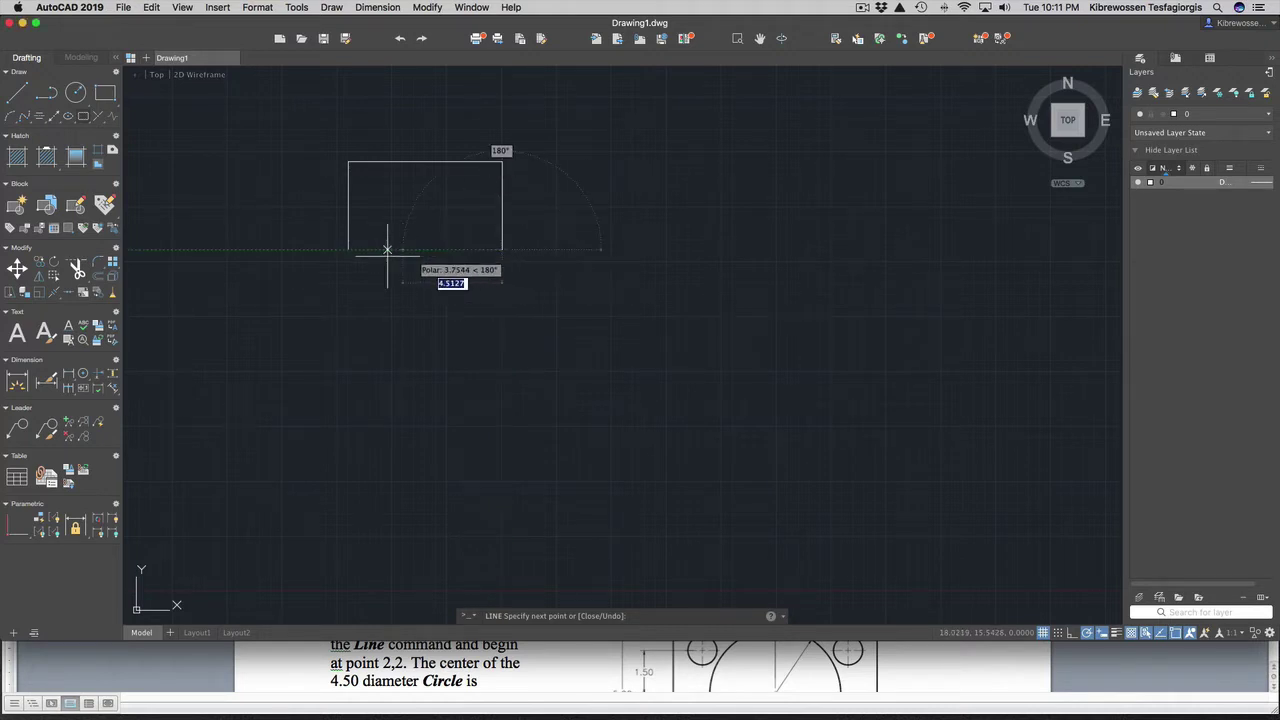
{"action": "left_click", "coordinate": [348, 249]}
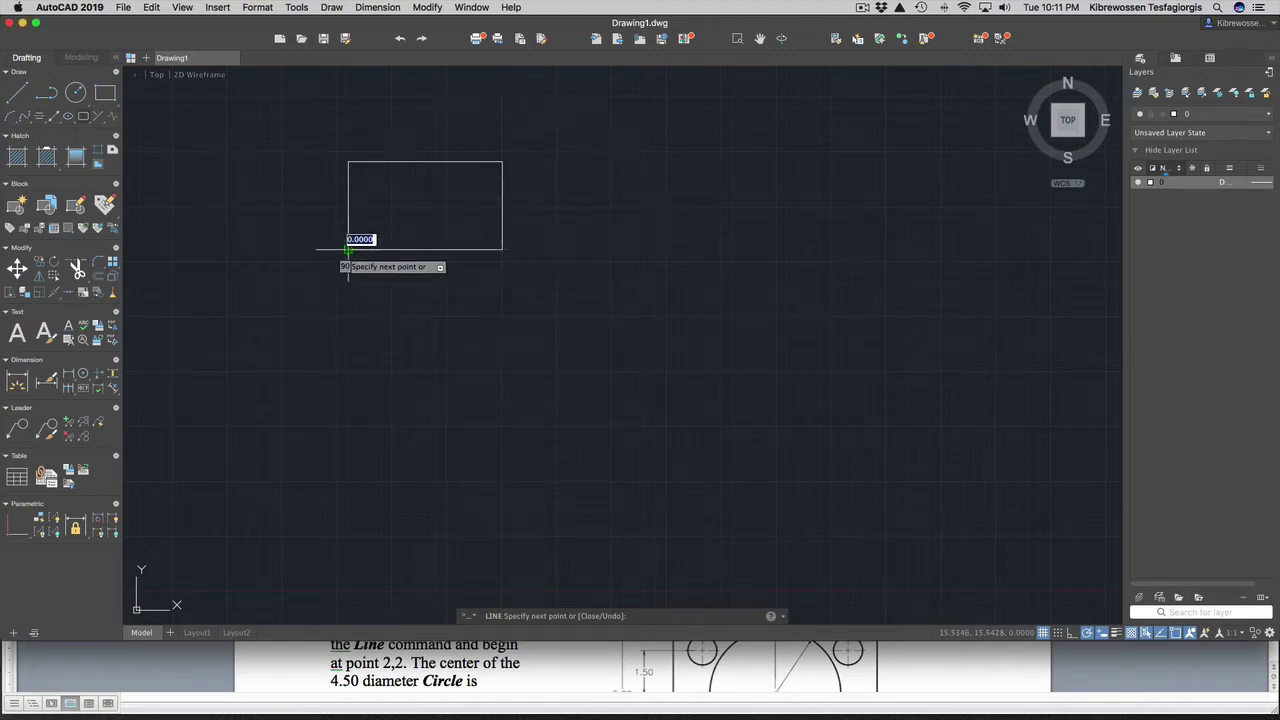
{"action": "key", "text": "Return"}
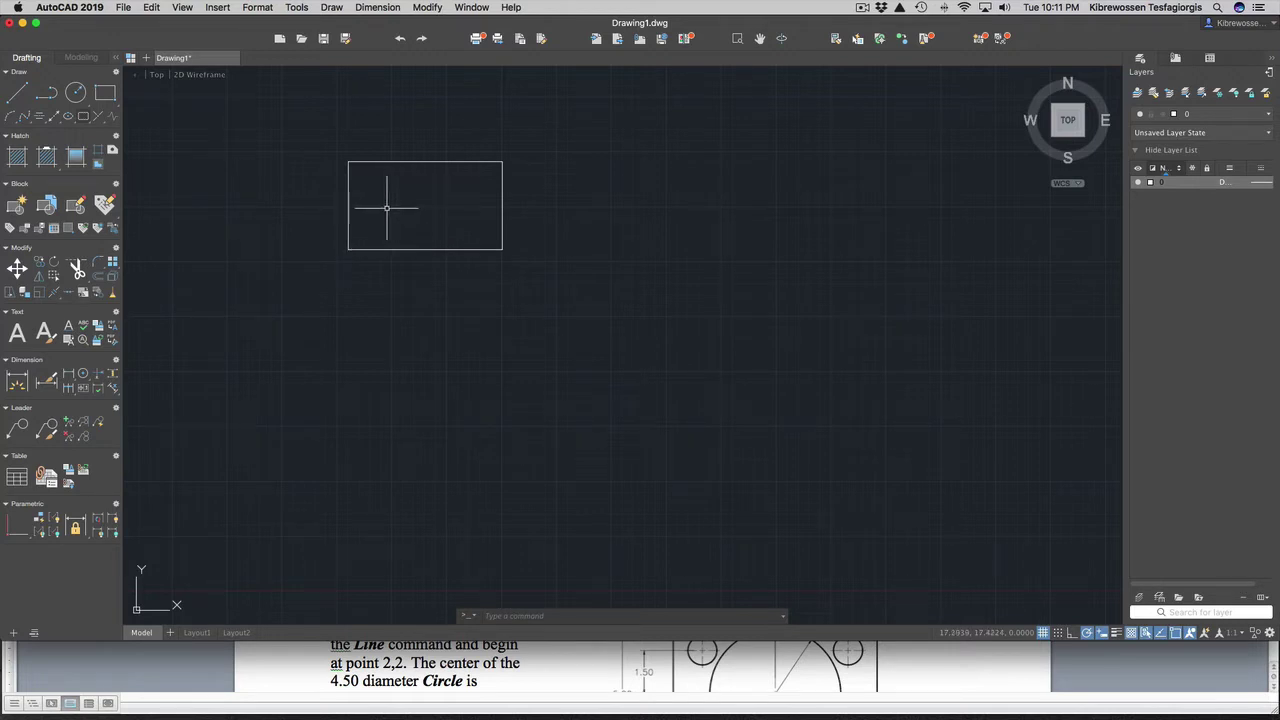
Step: Draw a radius-2 circle centred on the left edge's midpoint of the rectangle
{"action": "left_click", "coordinate": [77, 94]}
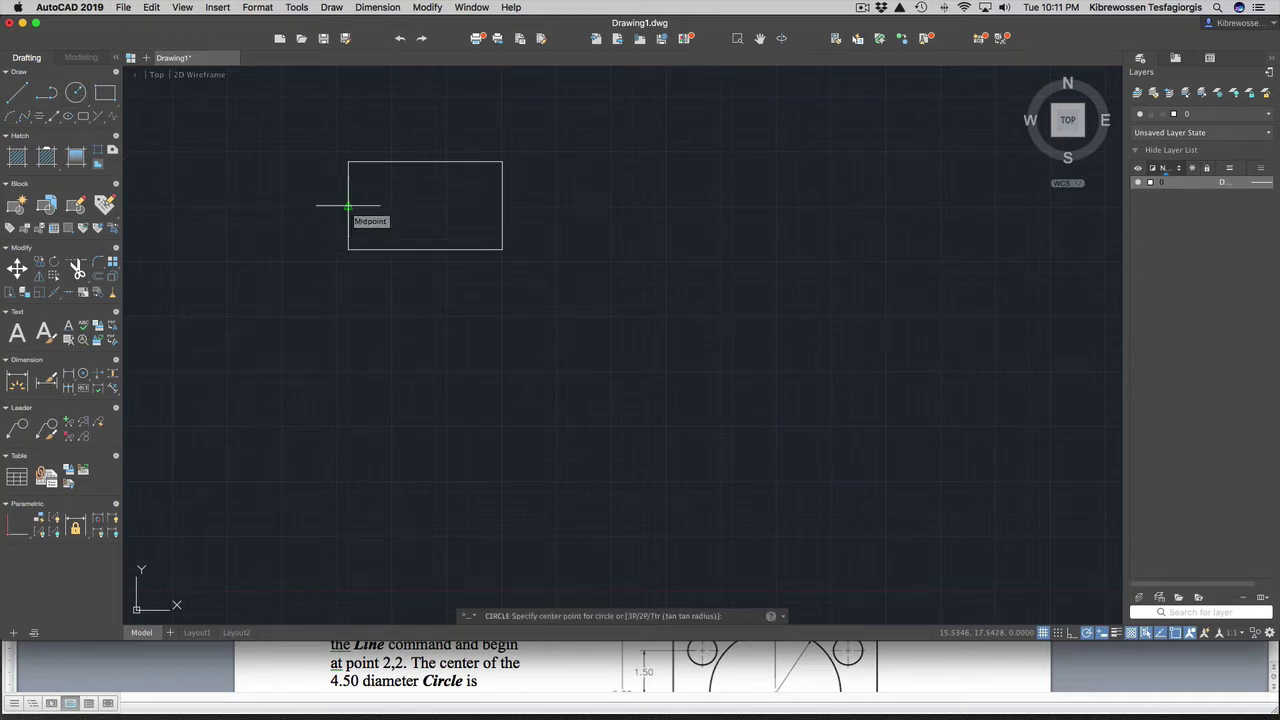
{"action": "left_click", "coordinate": [348, 206]}
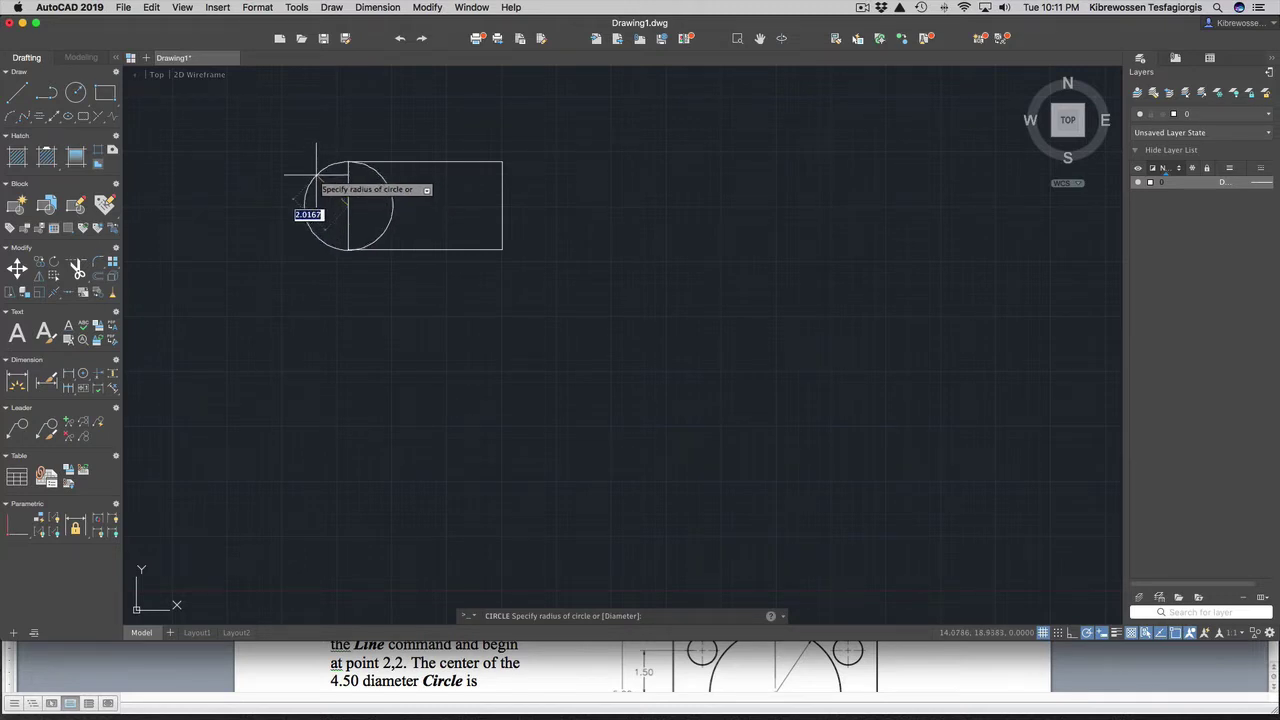
{"action": "type", "text": "2"}
{"action": "key", "text": "Return"}
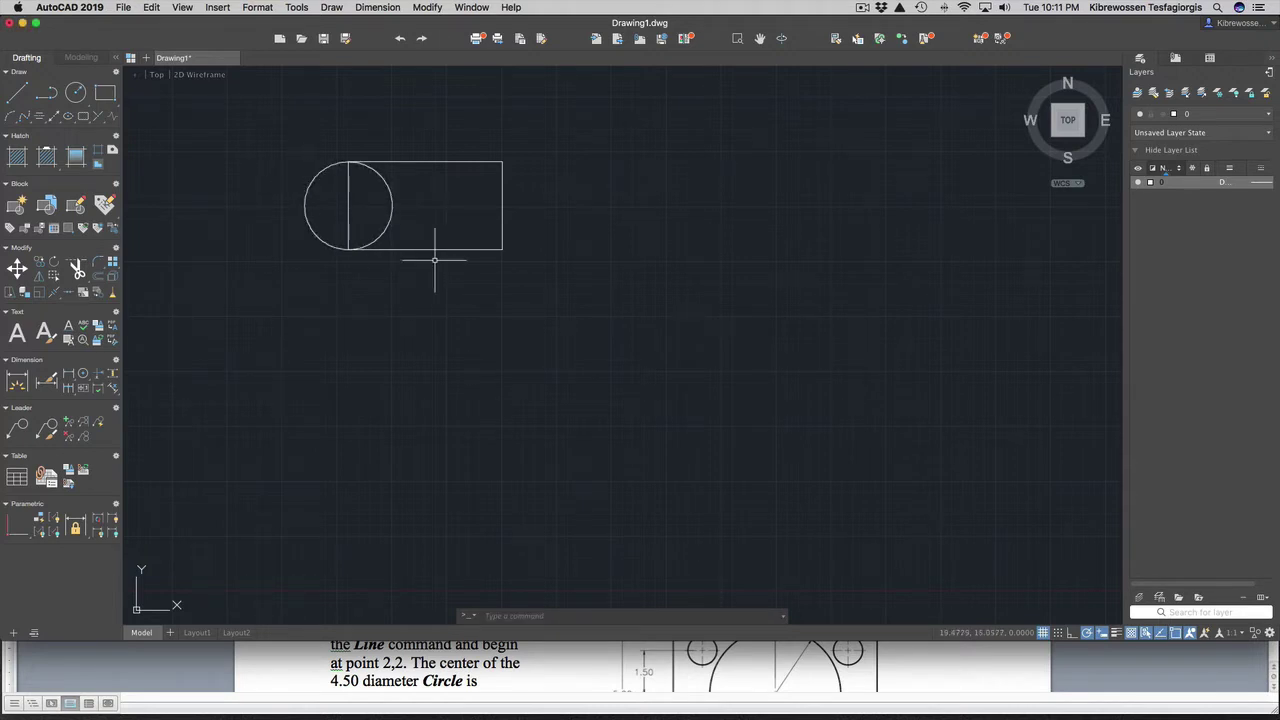
{"action": "key", "text": "ctrl+Up"}
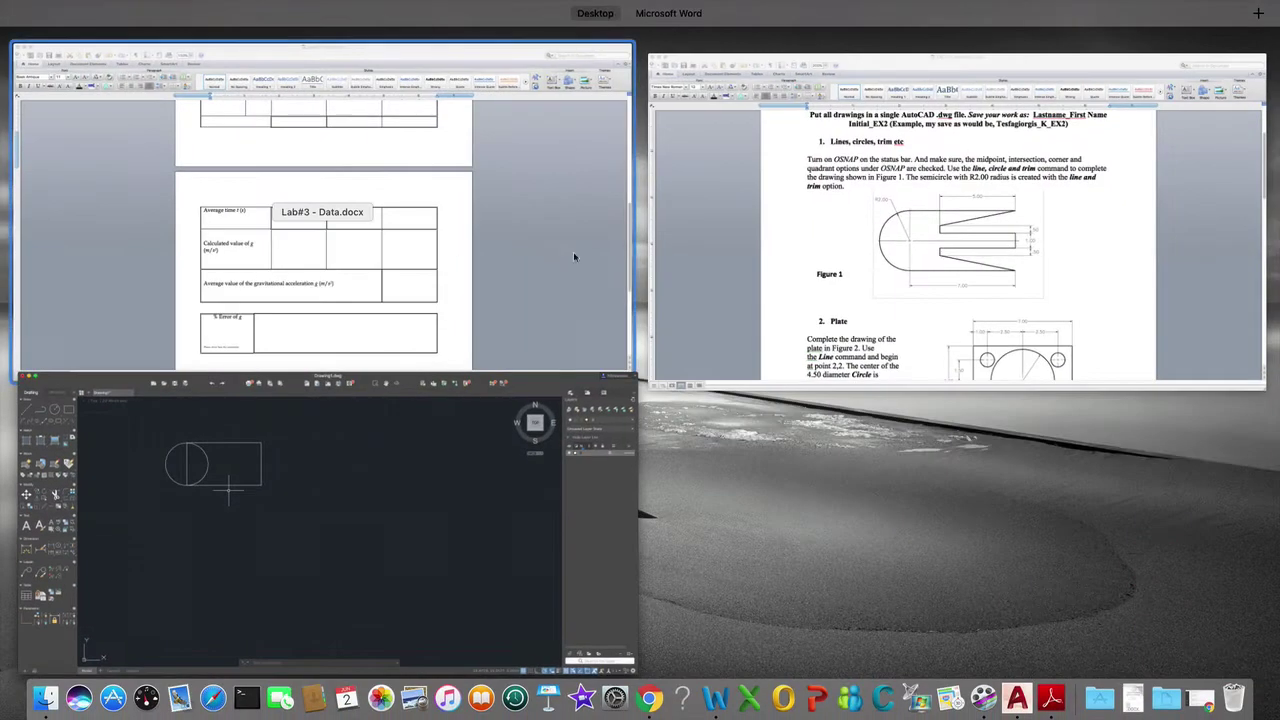
{"action": "left_click", "coordinate": [952, 265]}
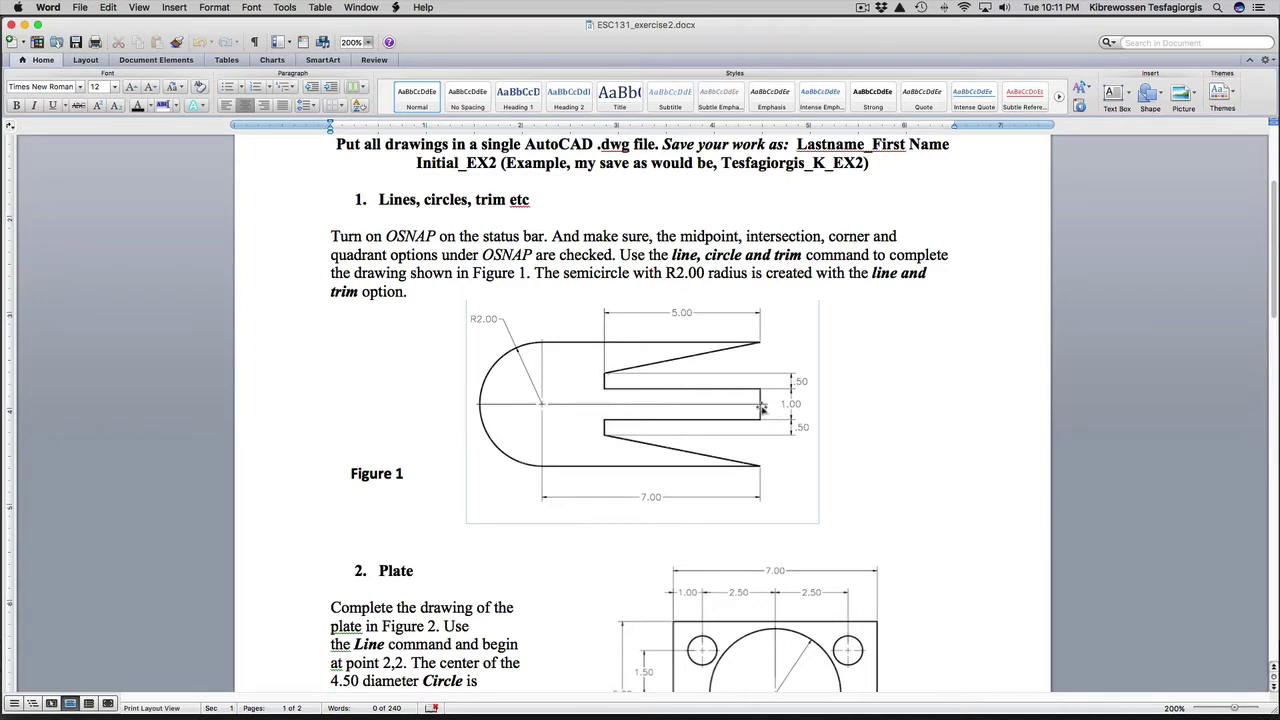
{"action": "key", "text": "ctrl+Up"}
{"action": "left_click", "coordinate": [366, 489]}
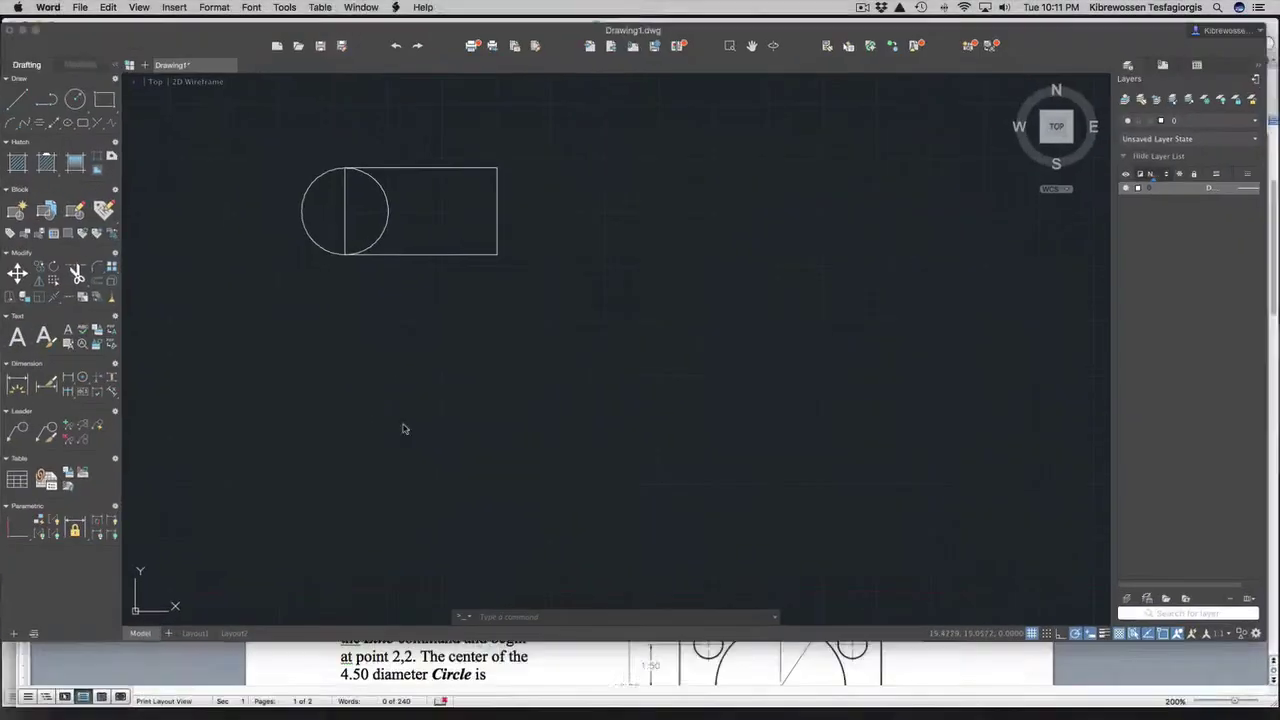
{"action": "key", "text": "ctrl+Up"}
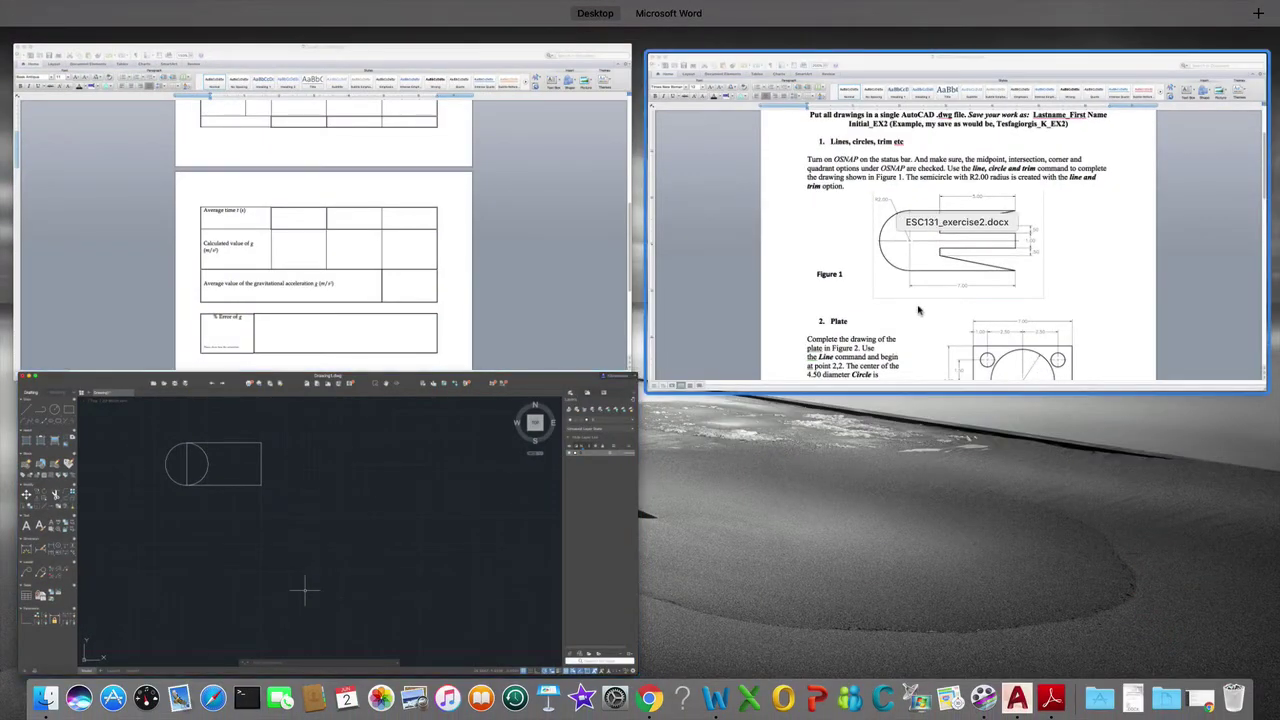
{"action": "left_click", "coordinate": [919, 310]}
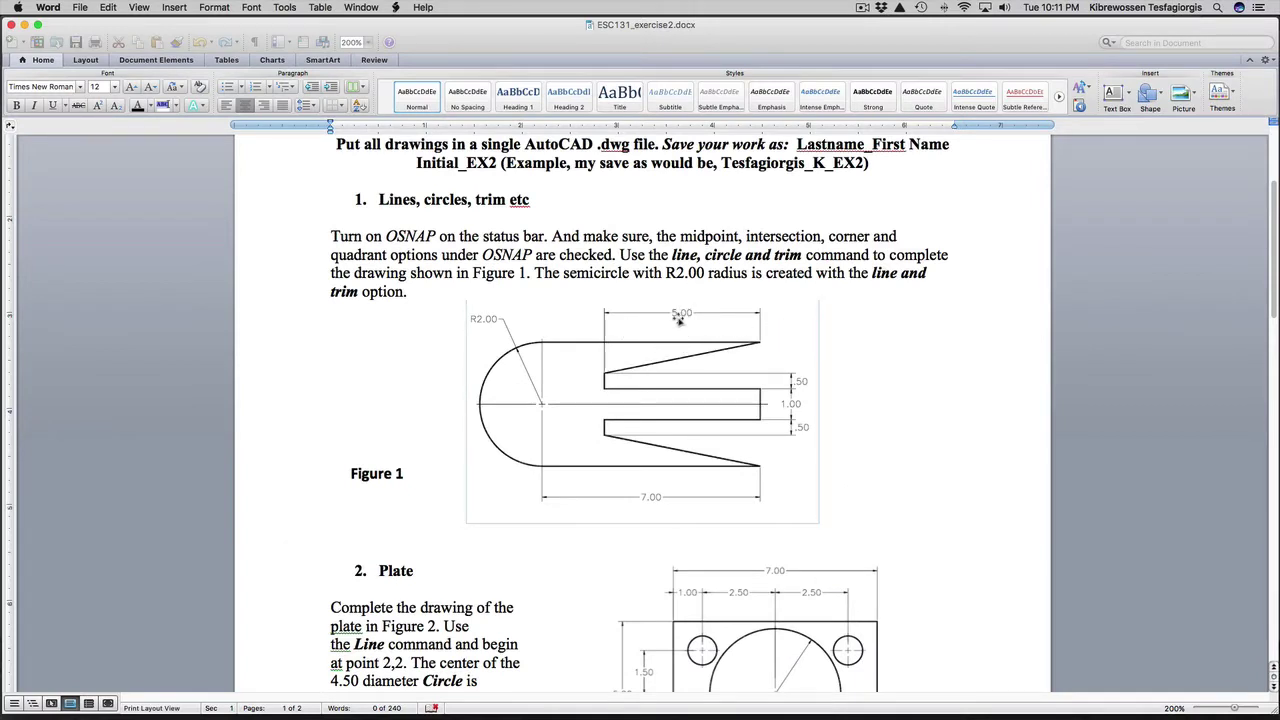
{"action": "key", "text": "ctrl+Up"}
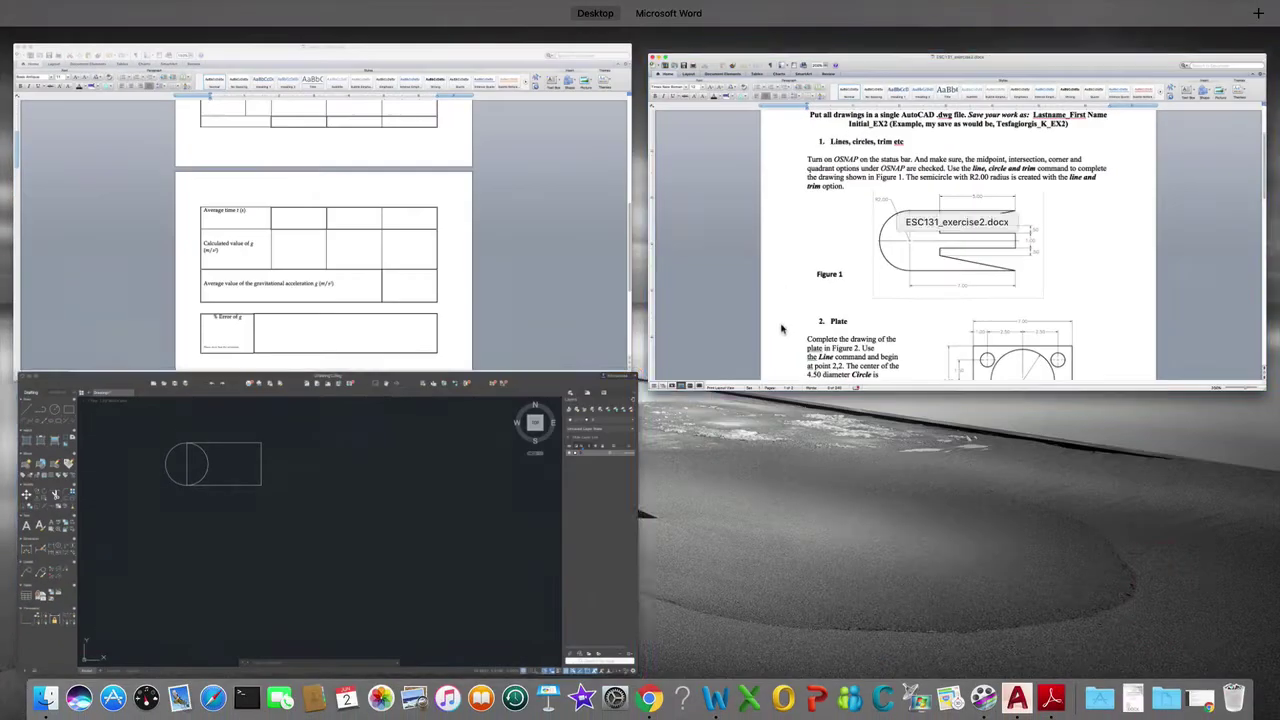
{"action": "left_click", "coordinate": [372, 440]}
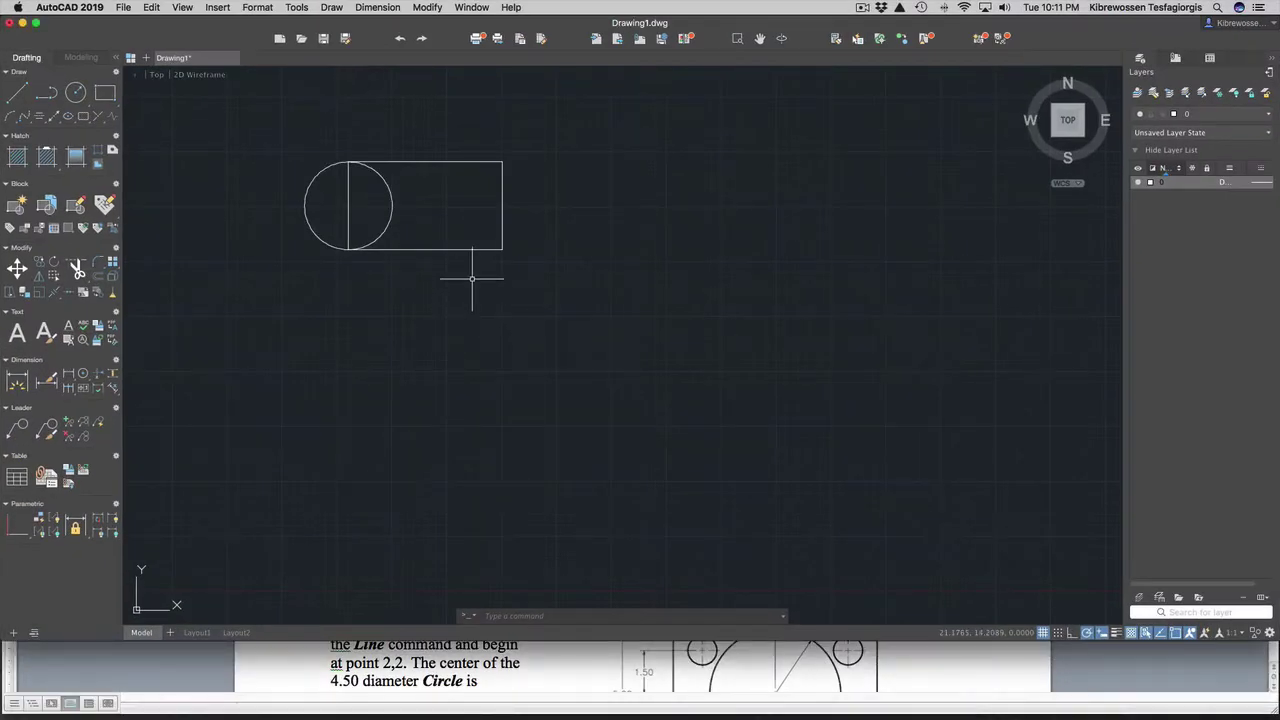
Step: Offset the rectangle's right edge 5 units inward to create an inner vertical line
{"action": "type", "text": "c"}
{"action": "key", "text": "Return"}
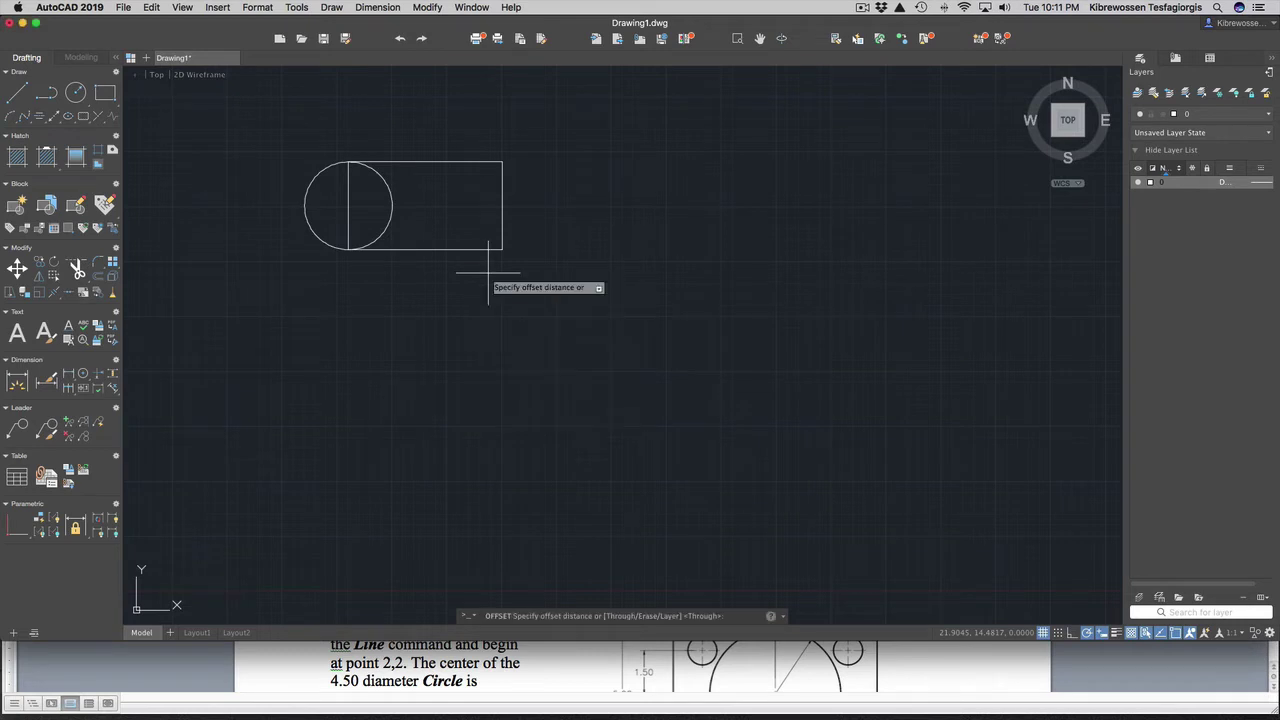
{"action": "key", "text": "Return"}
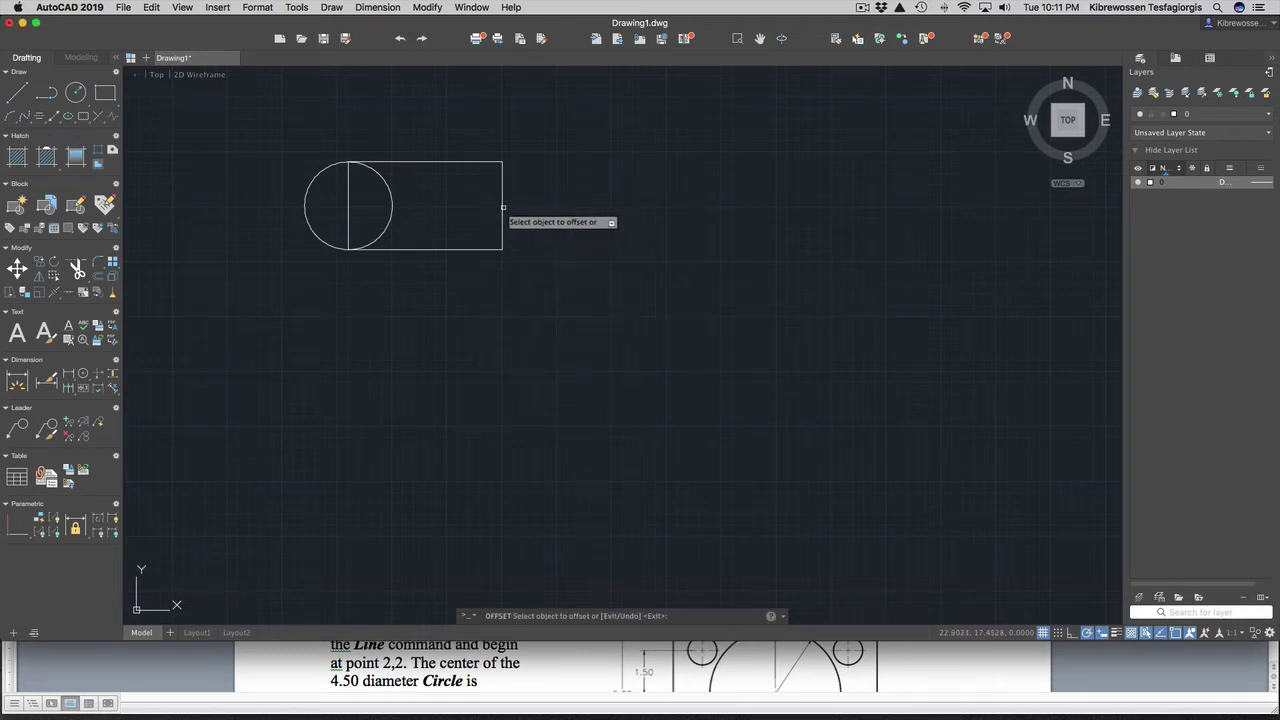
{"action": "left_click", "coordinate": [502, 215]}
{"action": "left_click", "coordinate": [452, 212]}
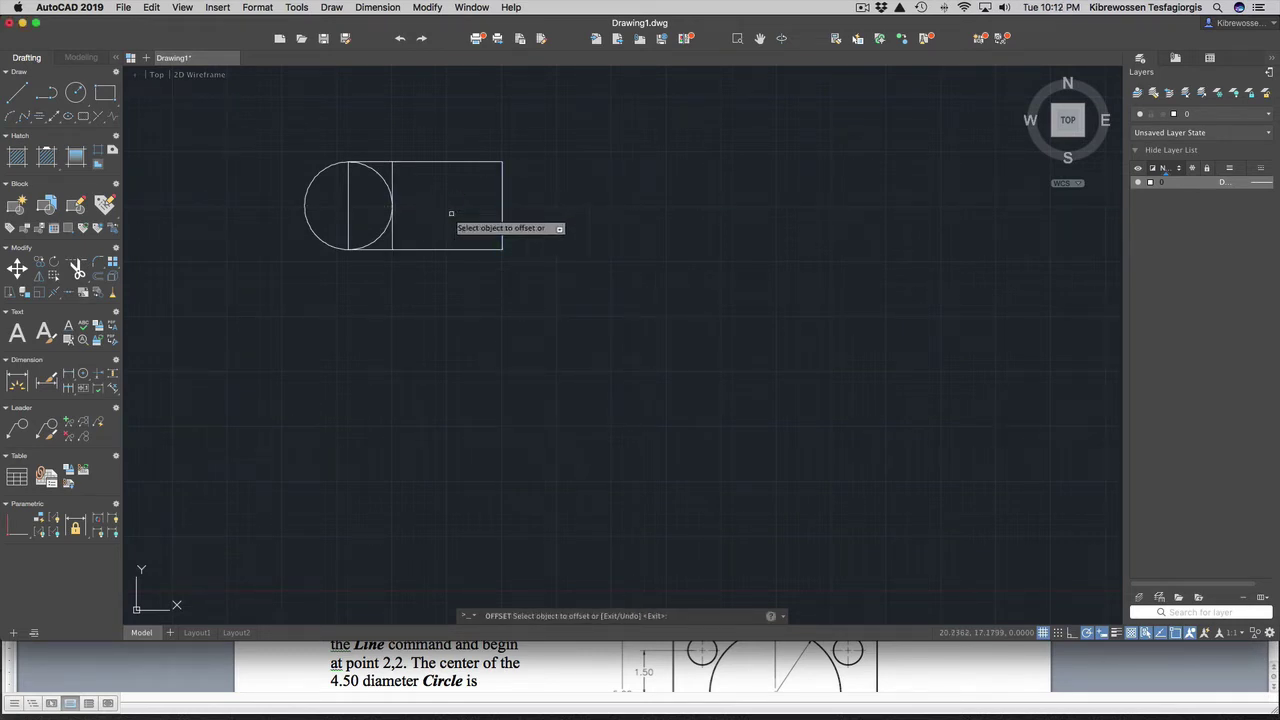
{"action": "key", "text": "ctrl+Up"}
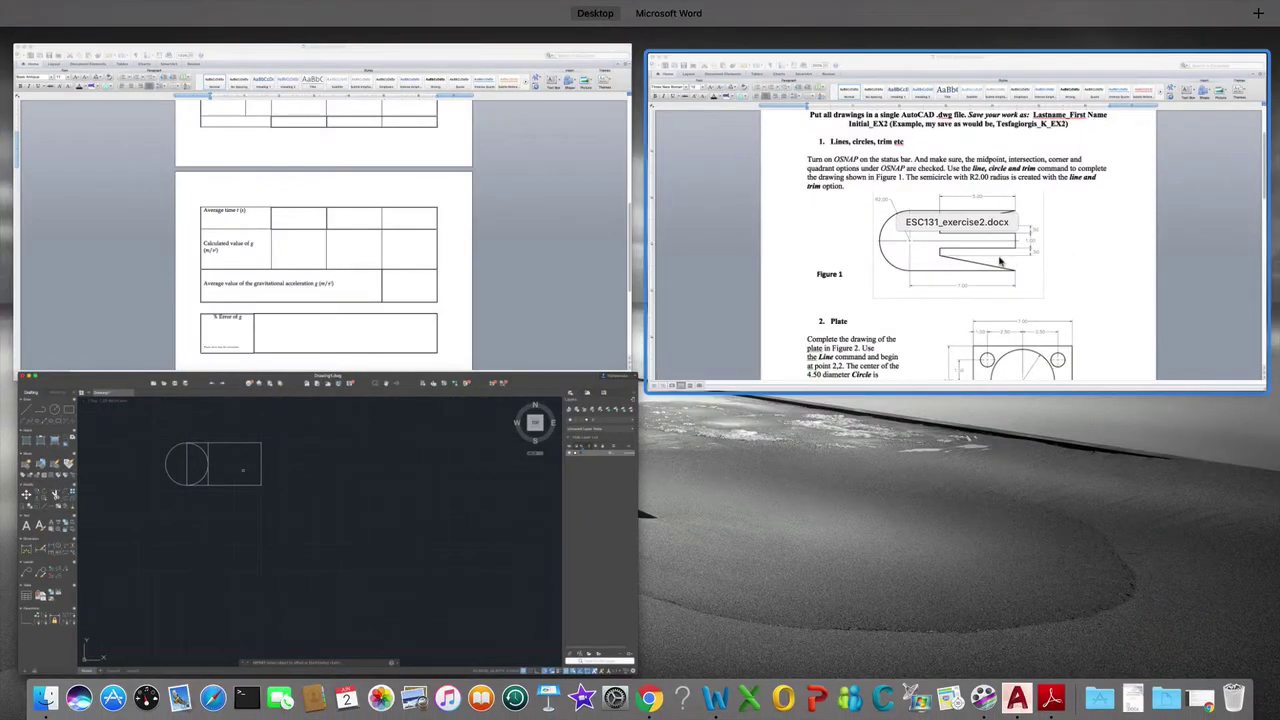
{"action": "left_click", "coordinate": [951, 294]}
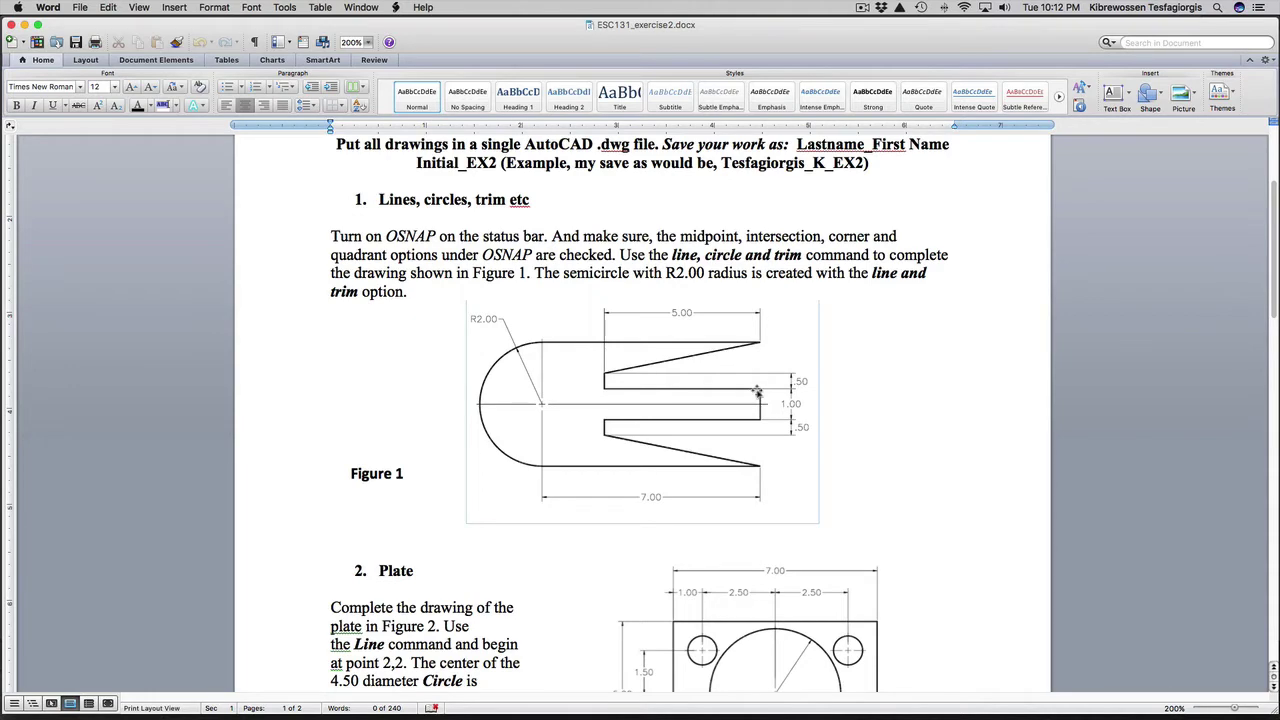
{"action": "key", "text": "ctrl+Up"}
{"action": "left_click", "coordinate": [533, 520]}
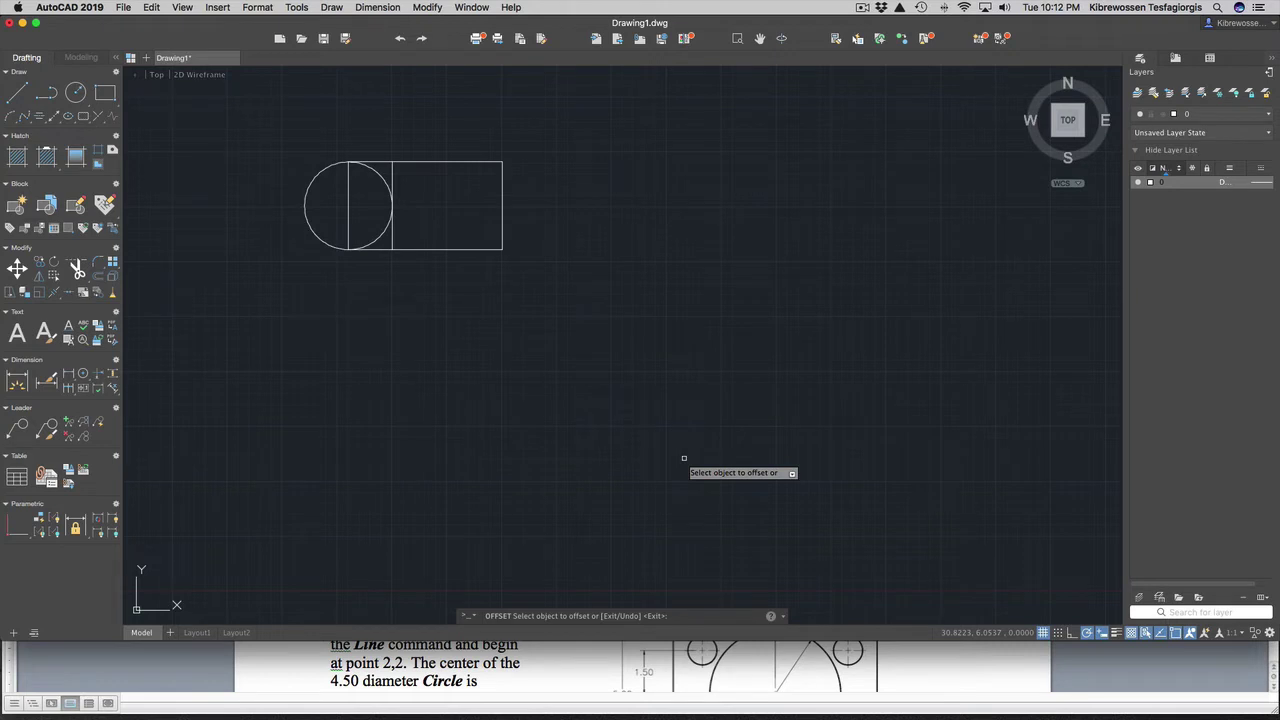
Step: Offset the bottom edge up and the top edge down by 1.5 units
{"action": "key", "text": "Escape"}
{"action": "type", "text": "o"}
{"action": "key", "text": "Return"}
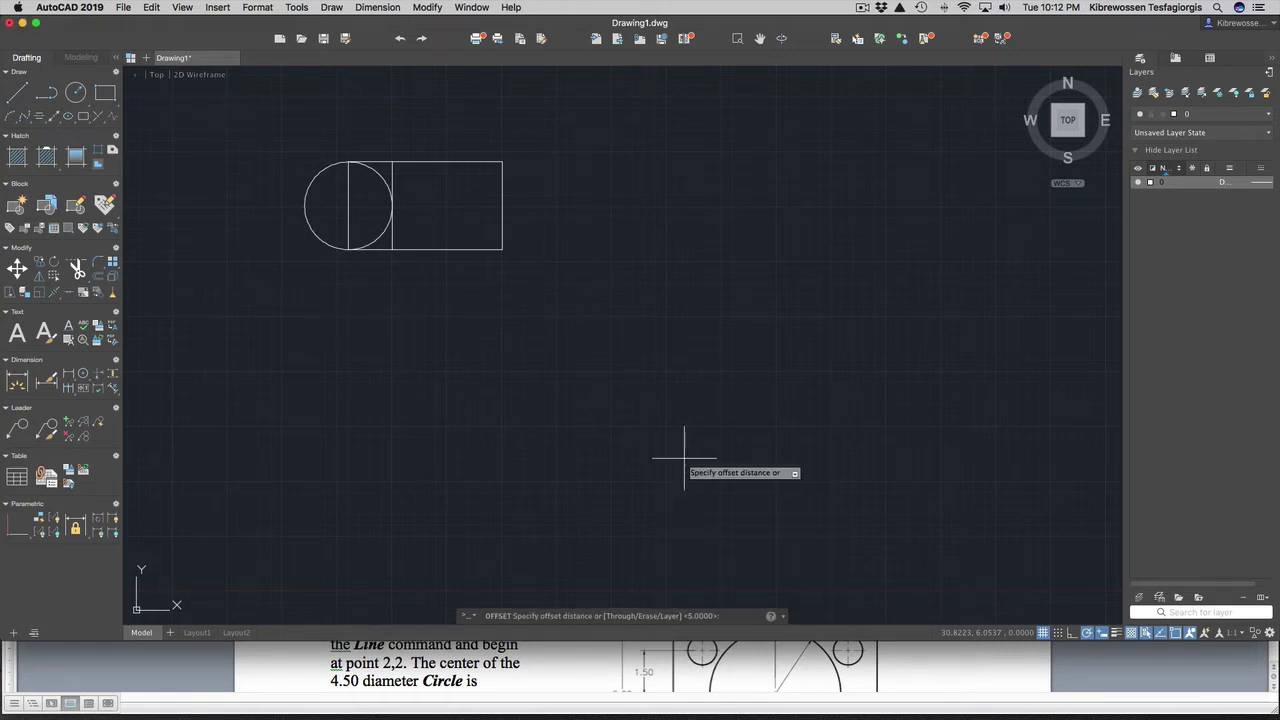
{"action": "type", "text": "1.5"}
{"action": "key", "text": "Return"}
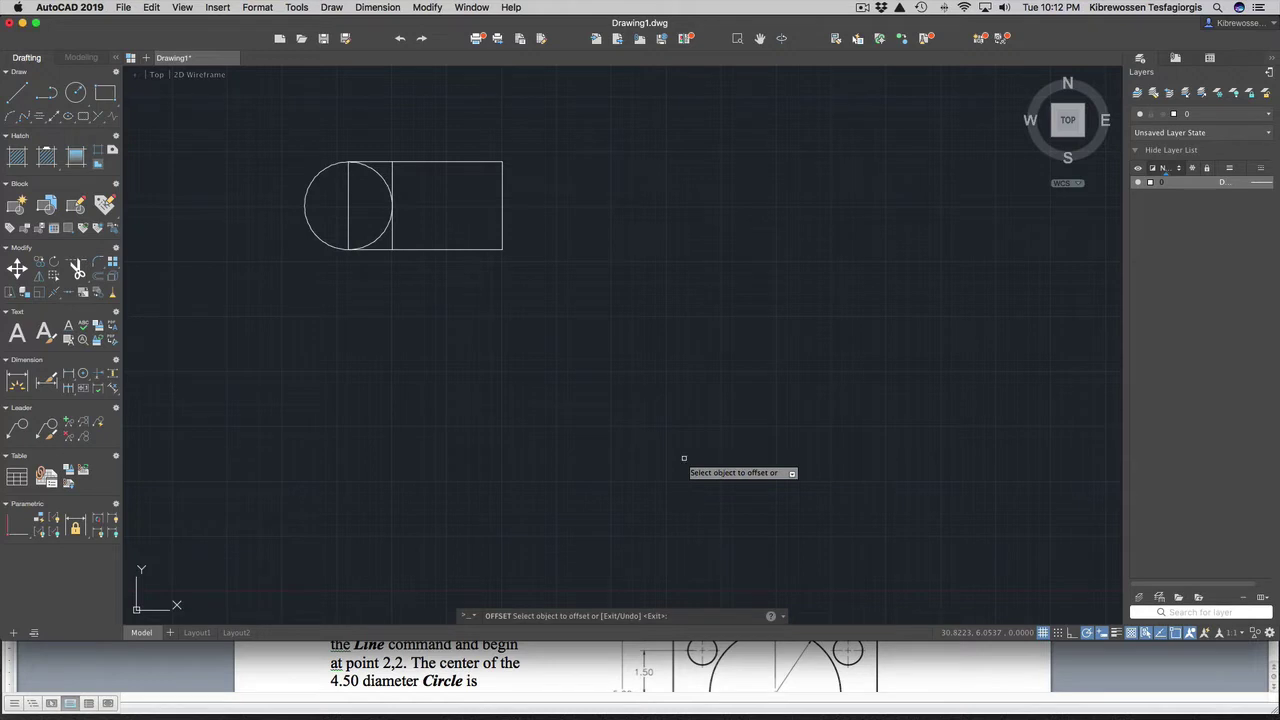
{"action": "left_click", "coordinate": [442, 248]}
{"action": "left_click", "coordinate": [444, 230]}
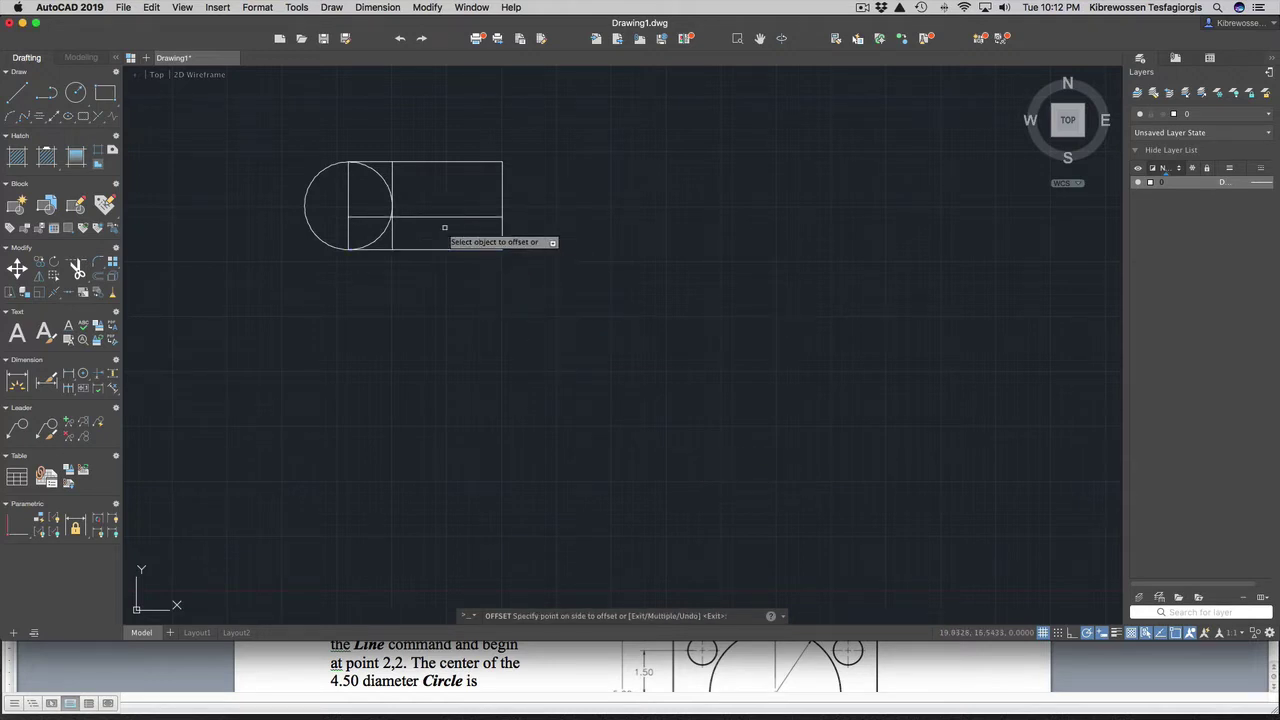
{"action": "left_click", "coordinate": [455, 161]}
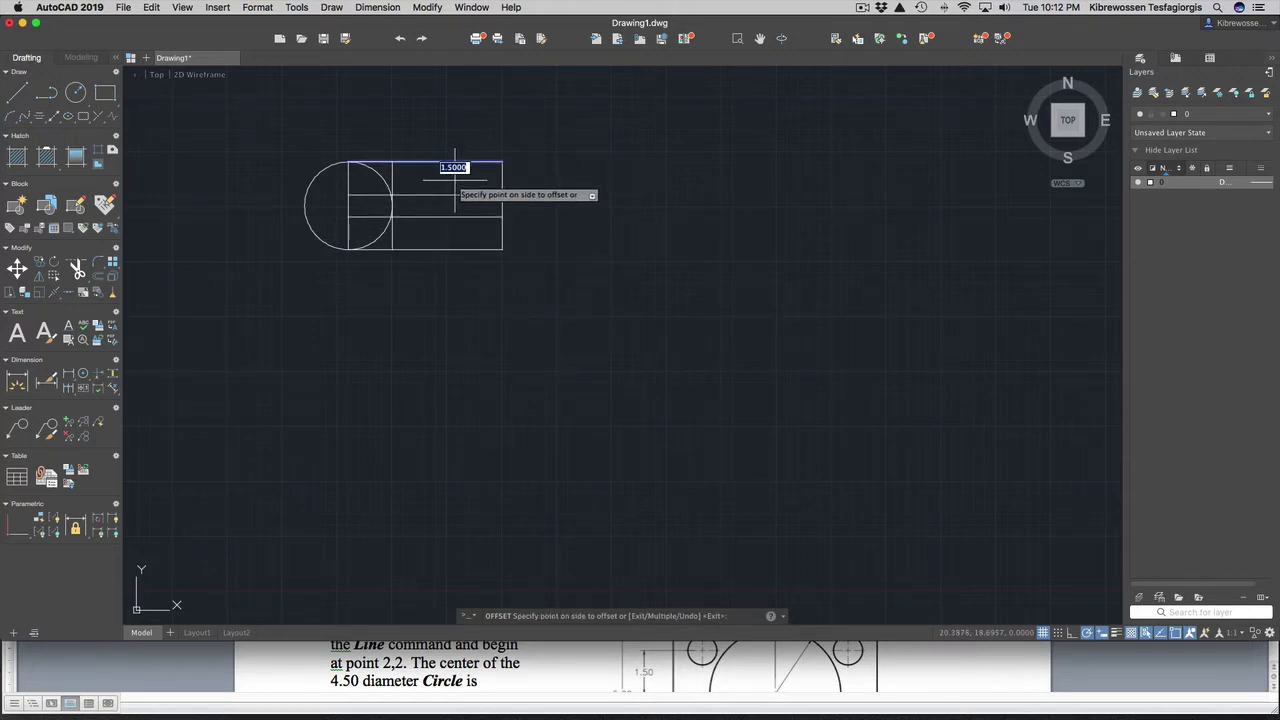
{"action": "left_click", "coordinate": [455, 180]}
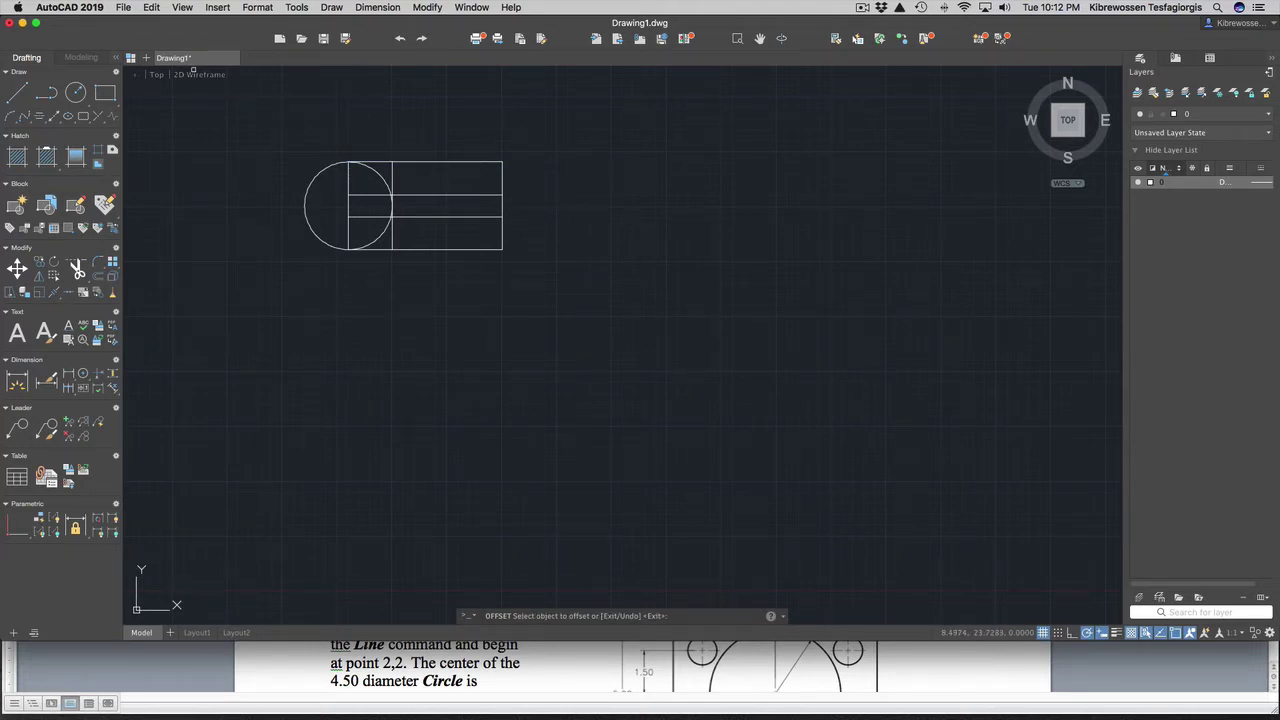
{"action": "left_click", "coordinate": [16, 92]}
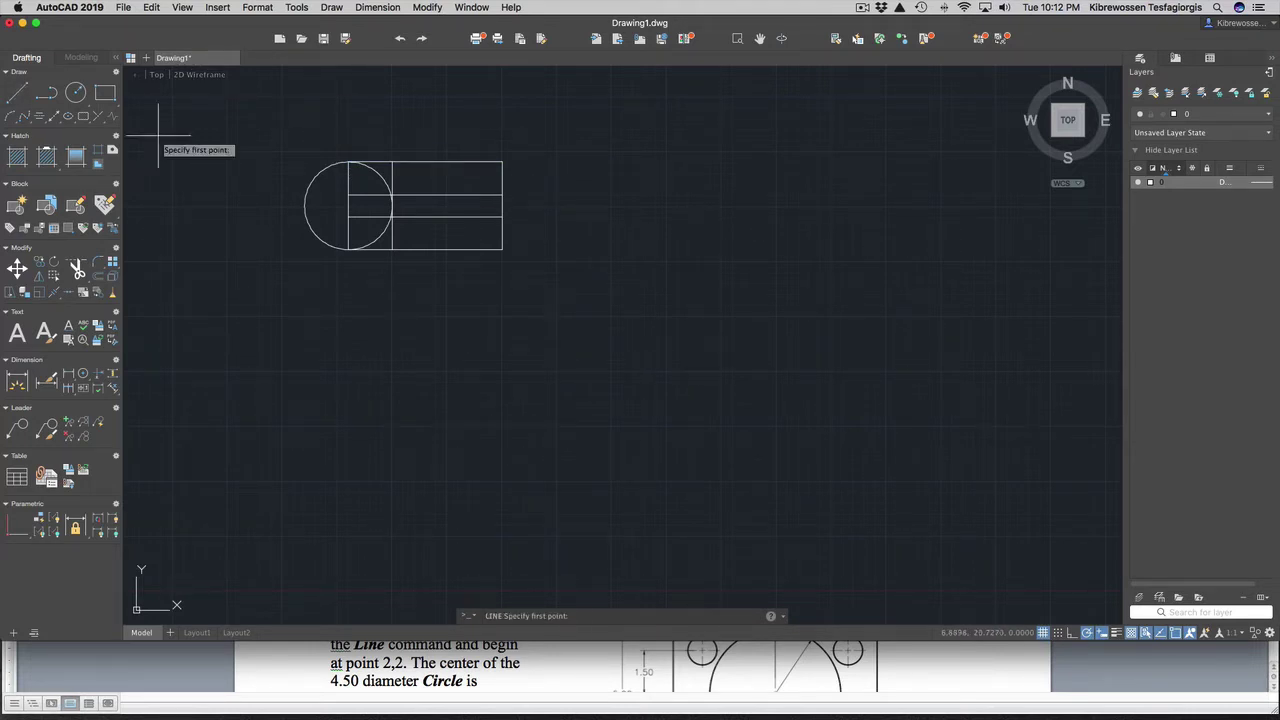
Step: Draw slanted lines from the top-right and bottom-right corners to the inner line's midpoint
{"action": "left_click", "coordinate": [502, 161]}
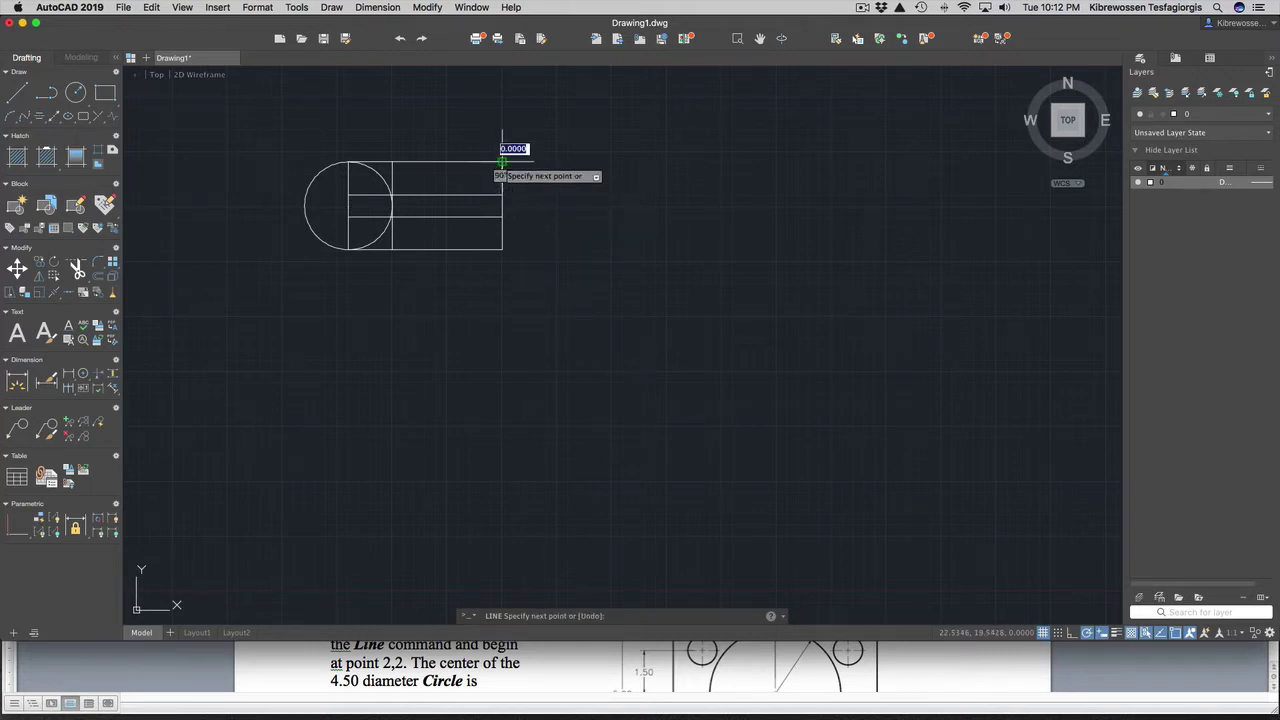
{"action": "left_click", "coordinate": [392, 194]}
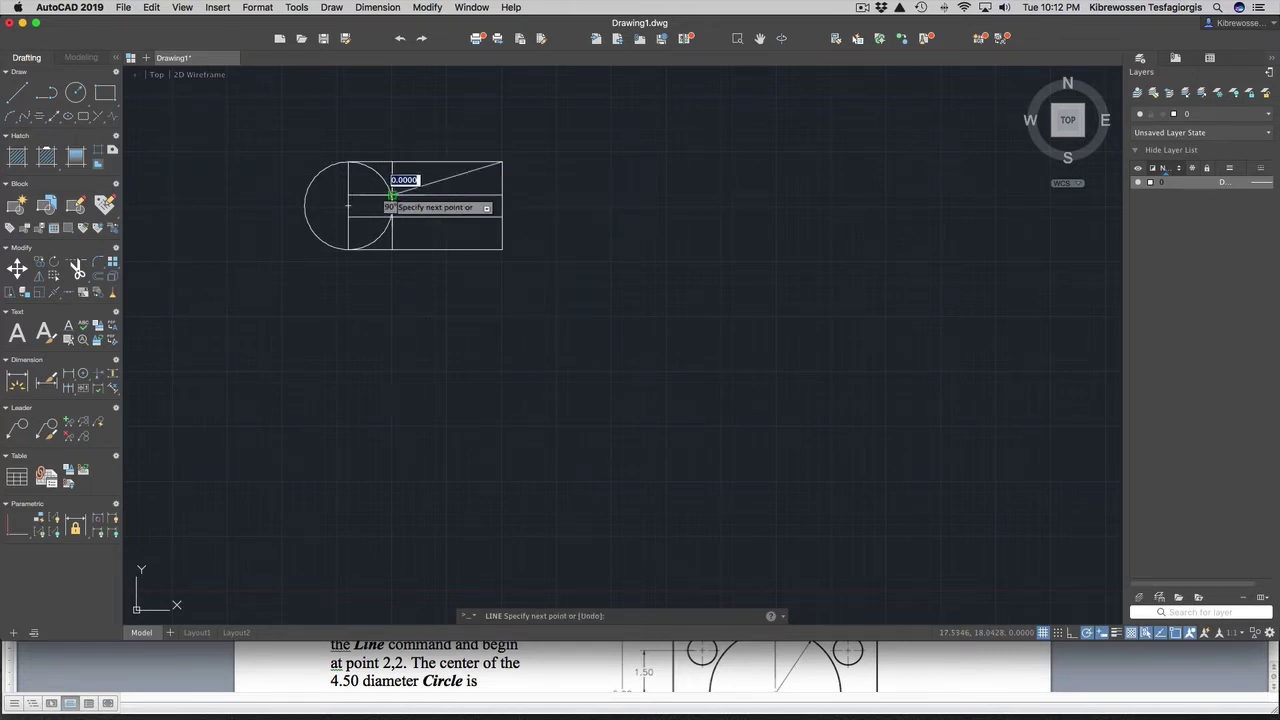
{"action": "key", "text": "Return"}
{"action": "type", "text": "l"}
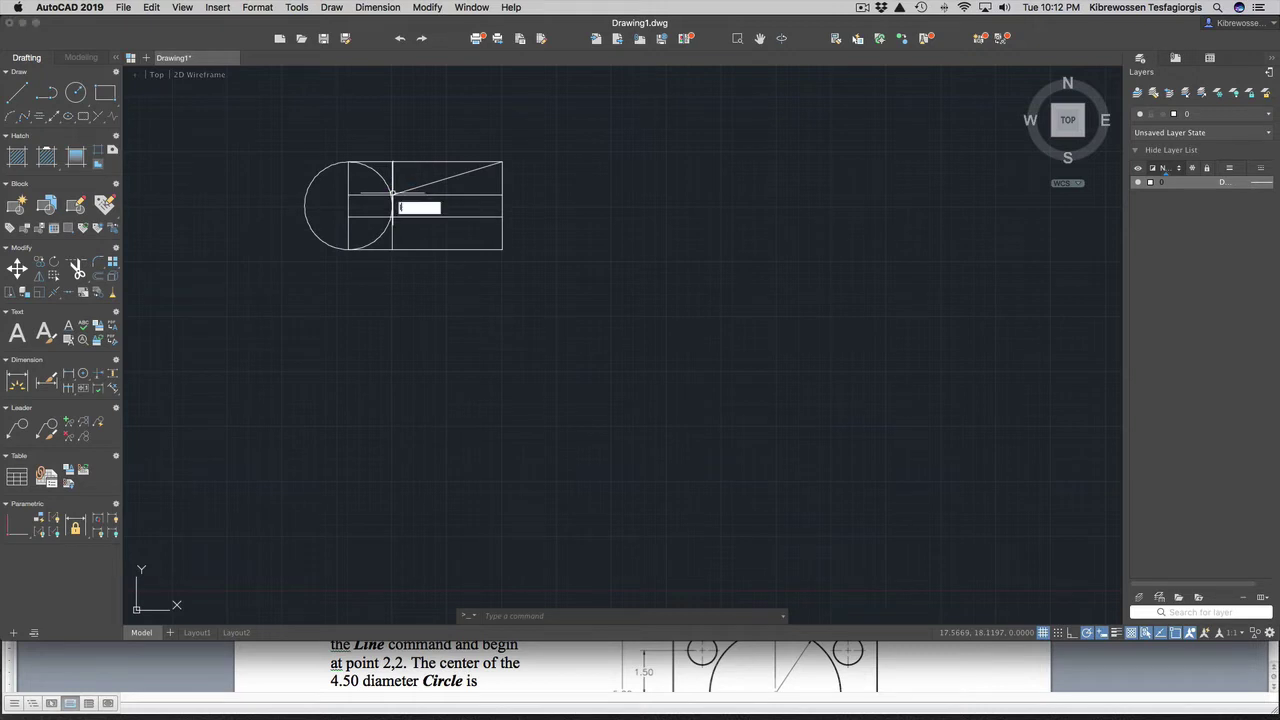
{"action": "key", "text": "Return"}
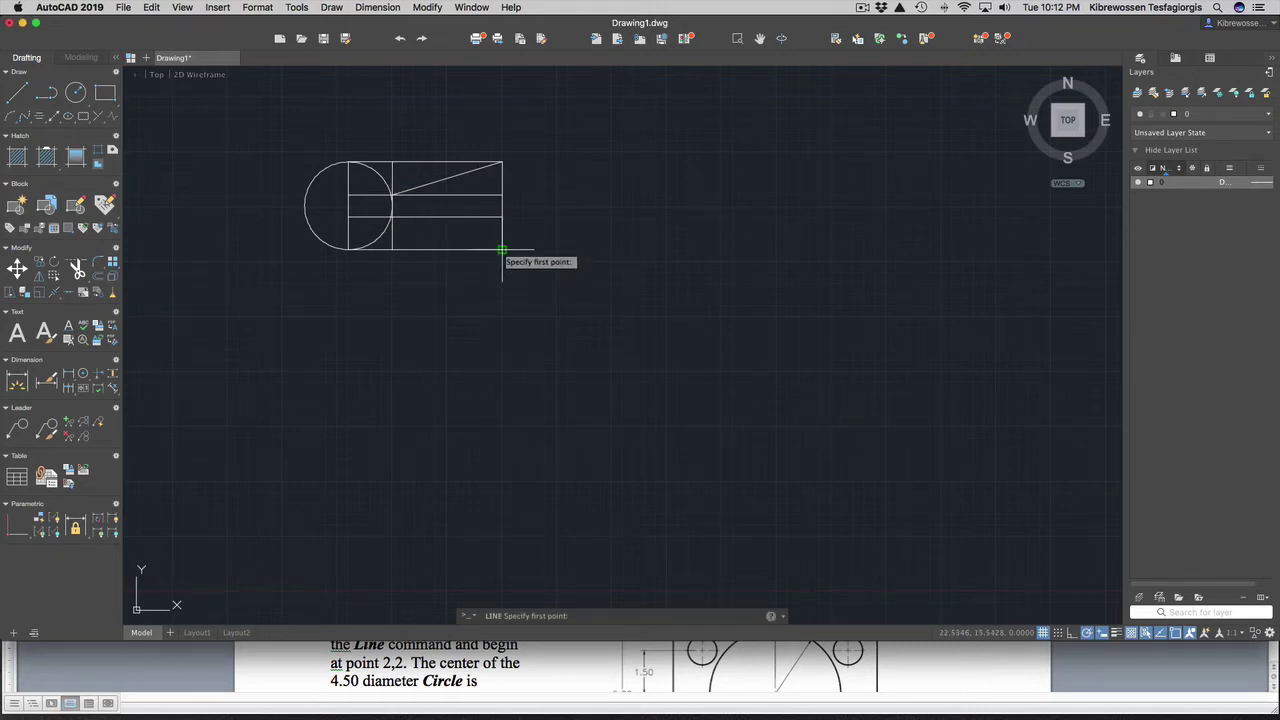
{"action": "left_click", "coordinate": [500, 249]}
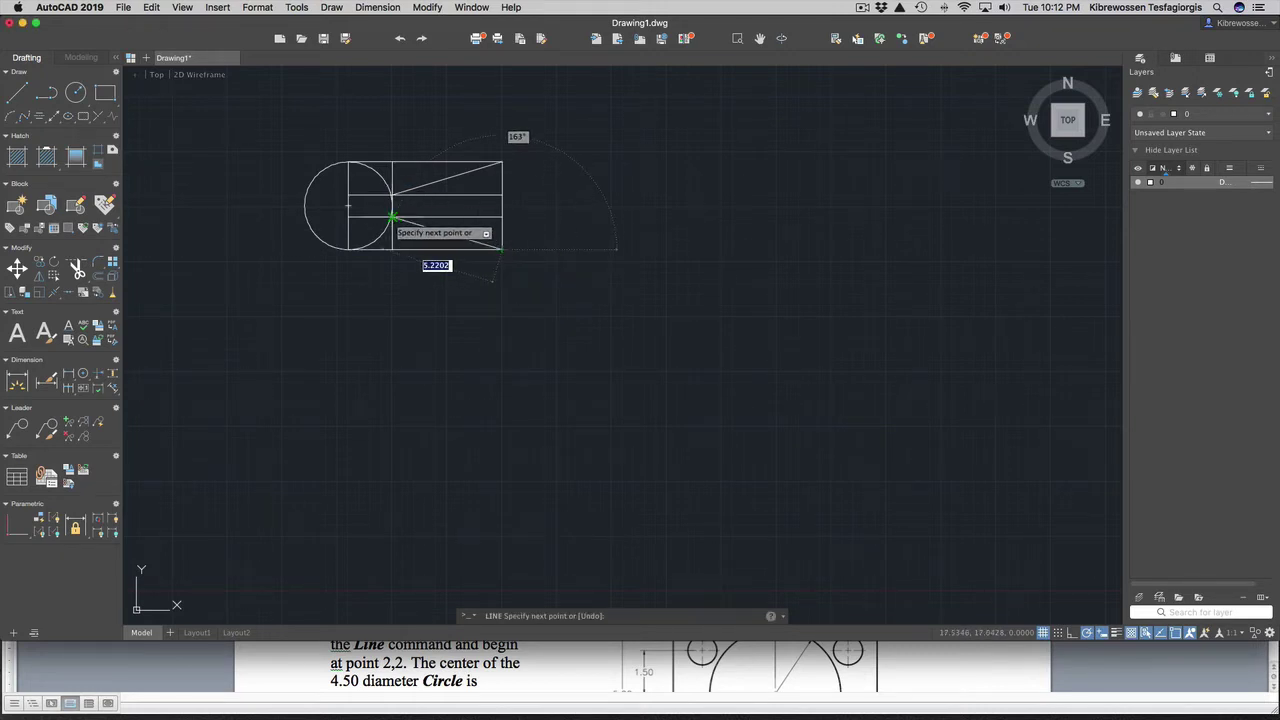
{"action": "left_click", "coordinate": [392, 216]}
{"action": "key", "text": "Return"}
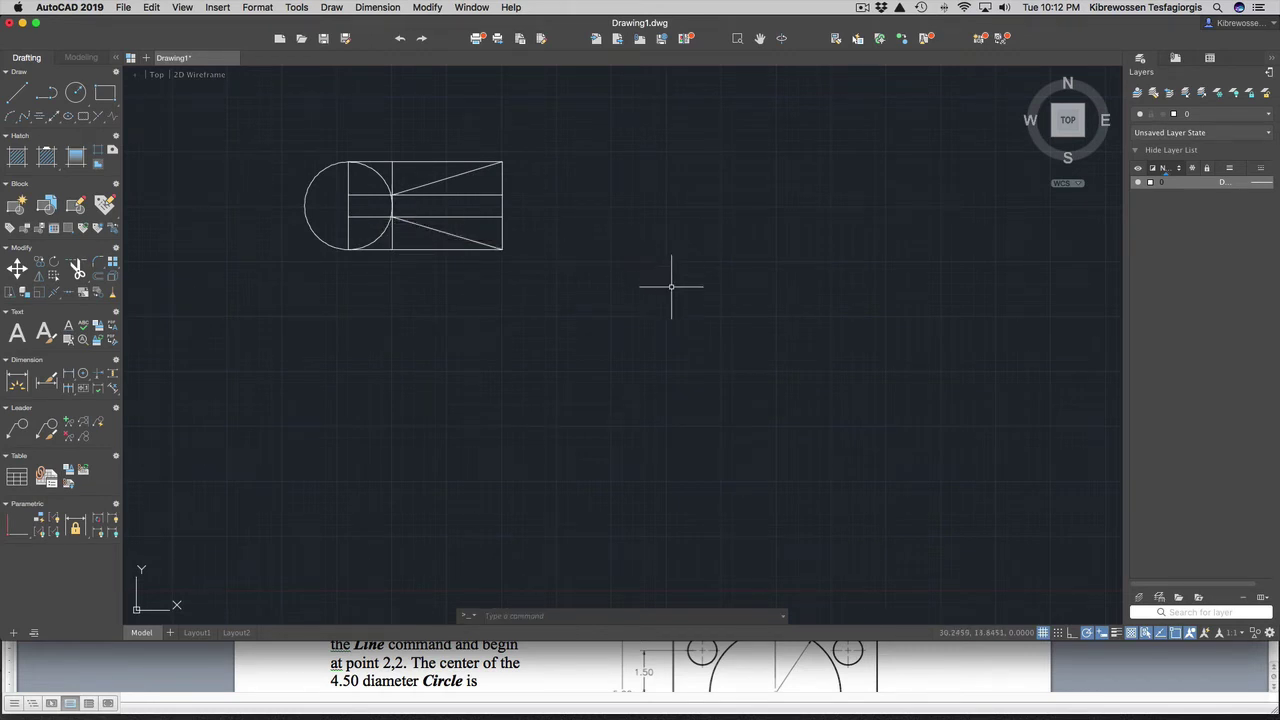
Step: Trim with the whole drawing as cutting edges, cutting away the circle's unwanted arcs
{"action": "type", "text": "tr"}
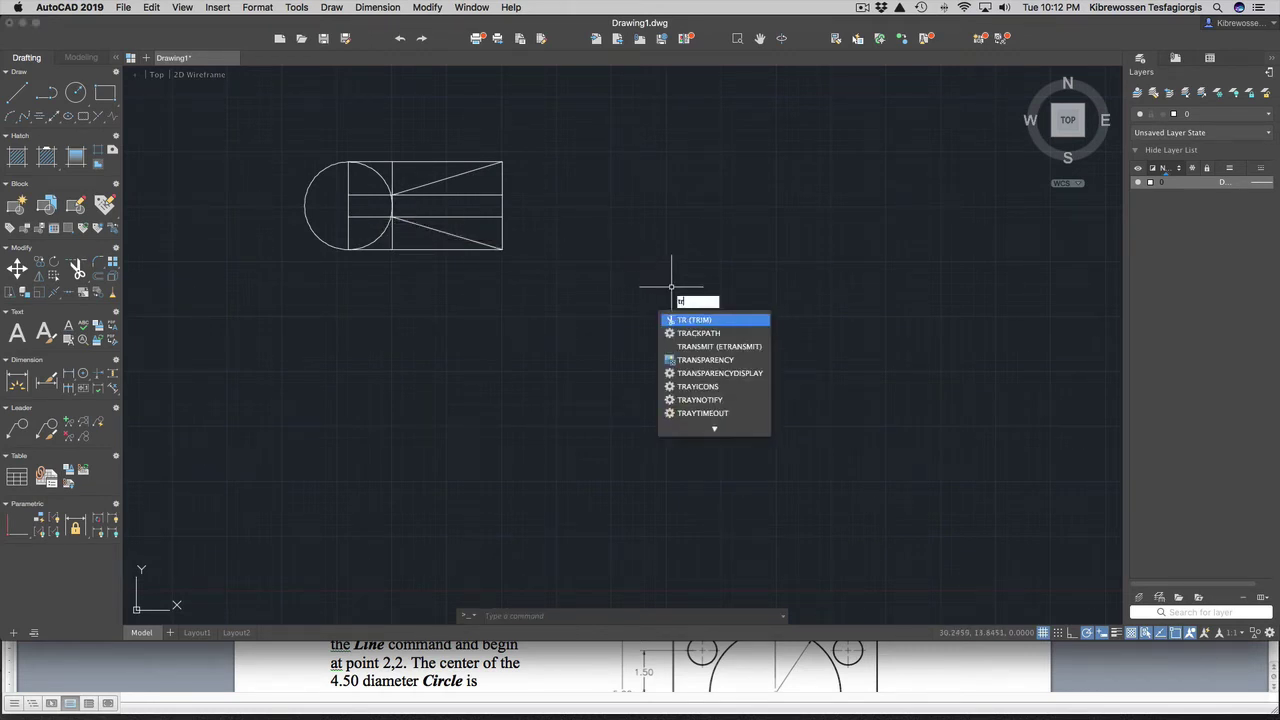
{"action": "key", "text": "Return"}
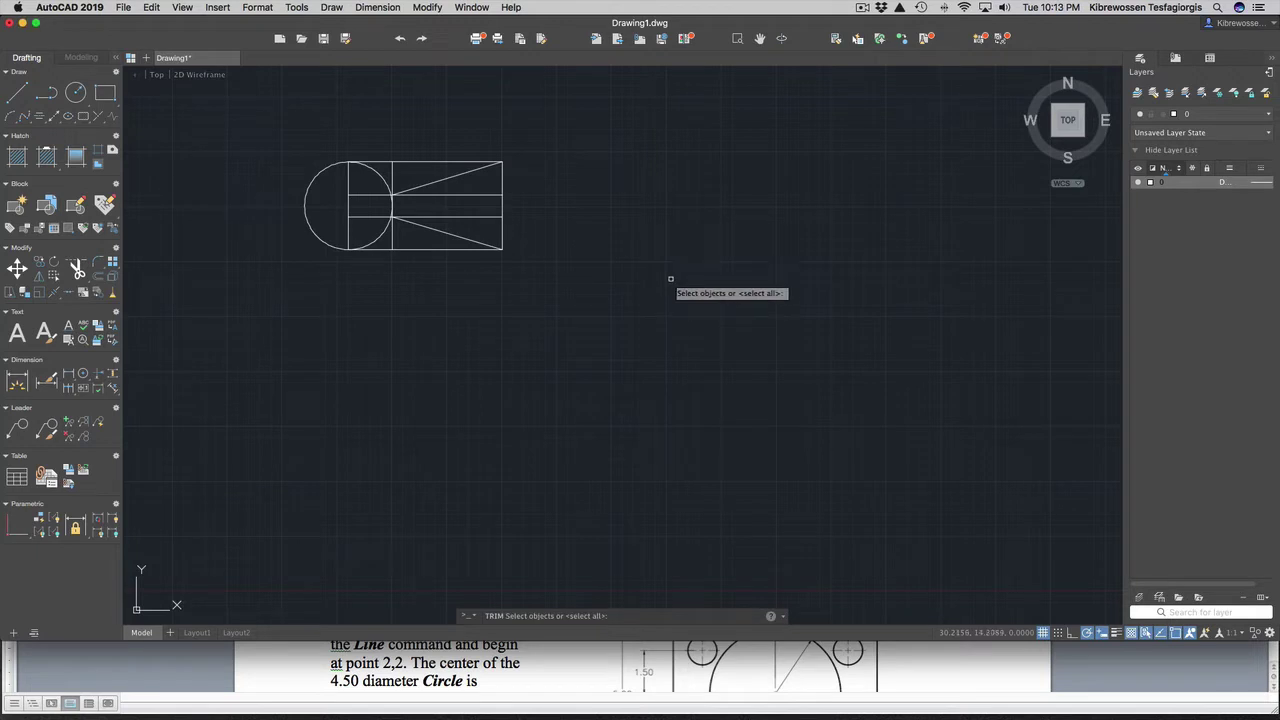
{"action": "mouse_move", "coordinate": [561, 160]}
{"action": "left_mouse_down"}
{"action": "mouse_move", "coordinate": [531, 141]}
{"action": "mouse_move", "coordinate": [398, 109]}
{"action": "mouse_move", "coordinate": [293, 105]}
{"action": "mouse_move", "coordinate": [200, 193]}
{"action": "mouse_move", "coordinate": [219, 308]}
{"action": "mouse_move", "coordinate": [620, 380]}
{"action": "left_mouse_up"}
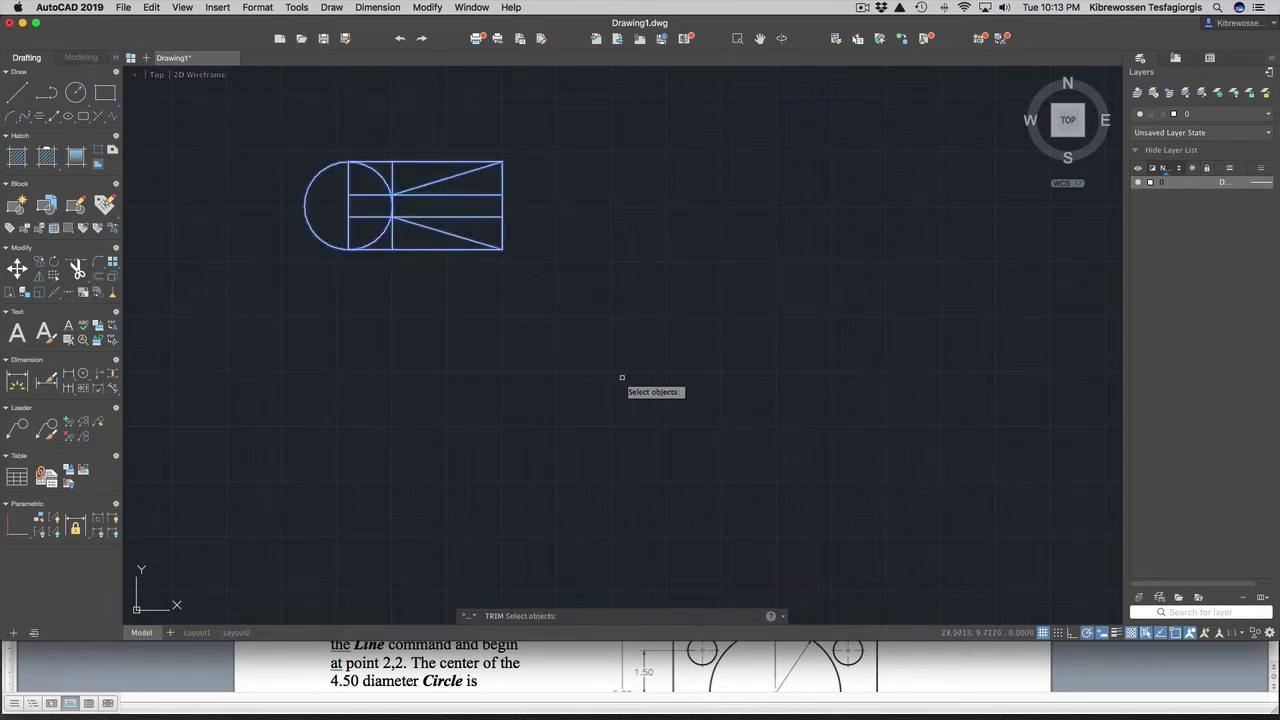
{"action": "key", "text": "Return"}
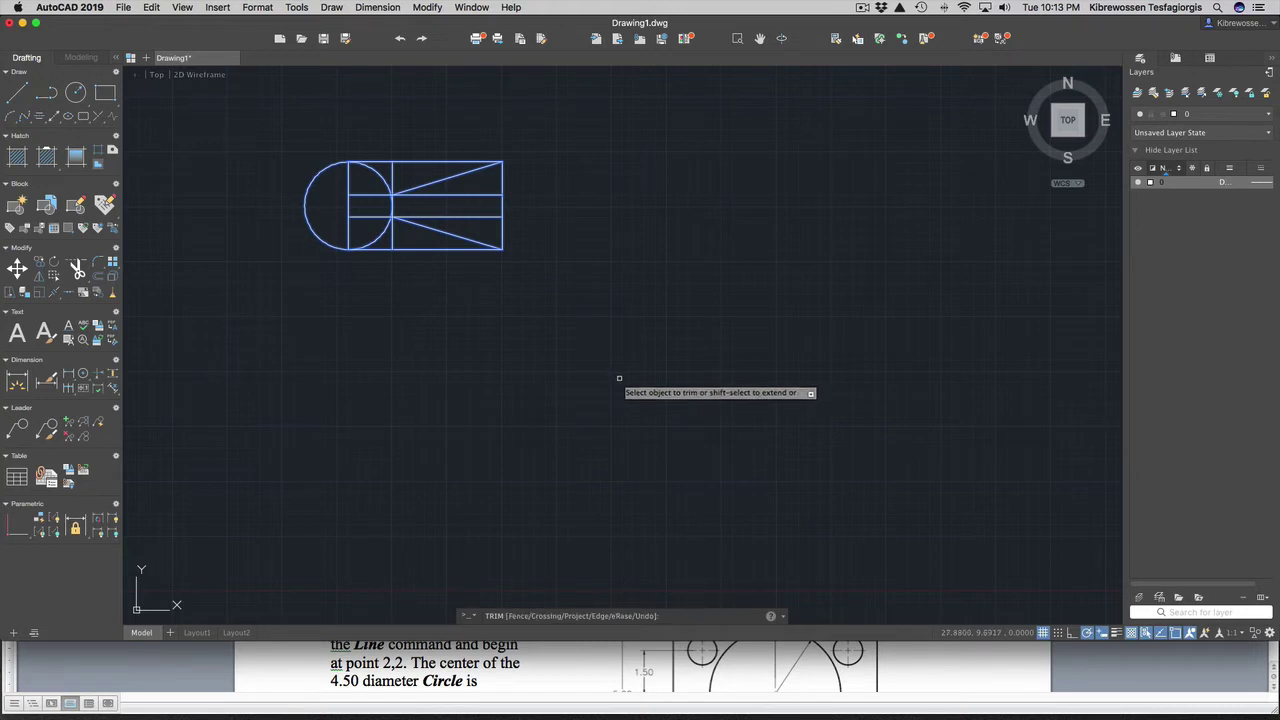
{"action": "left_click", "coordinate": [377, 177]}
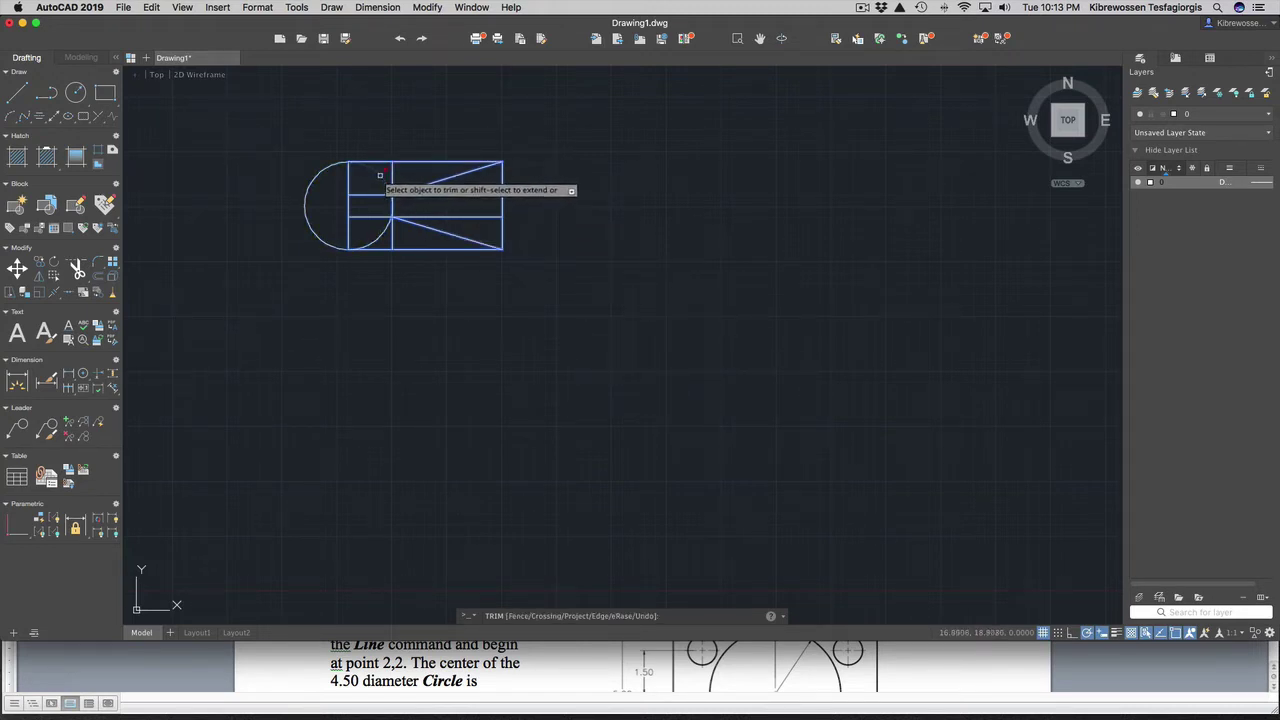
{"action": "left_click", "coordinate": [381, 238]}
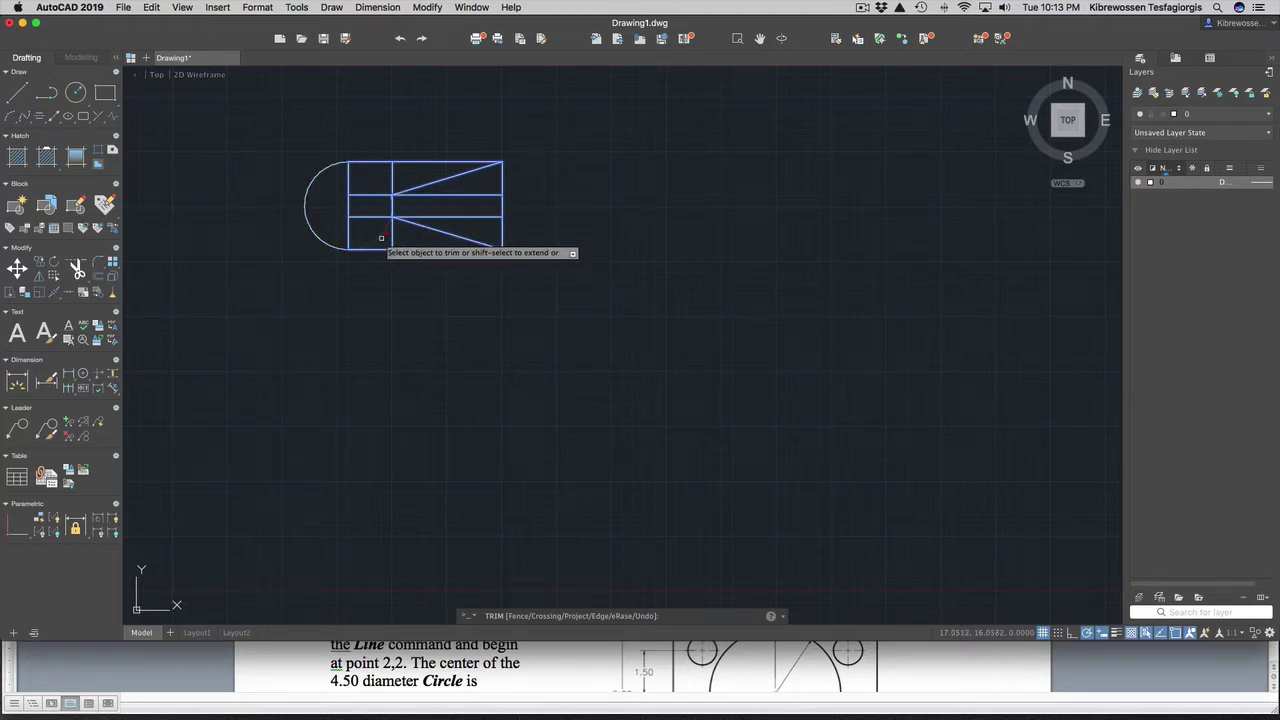
{"action": "left_click", "coordinate": [388, 205]}
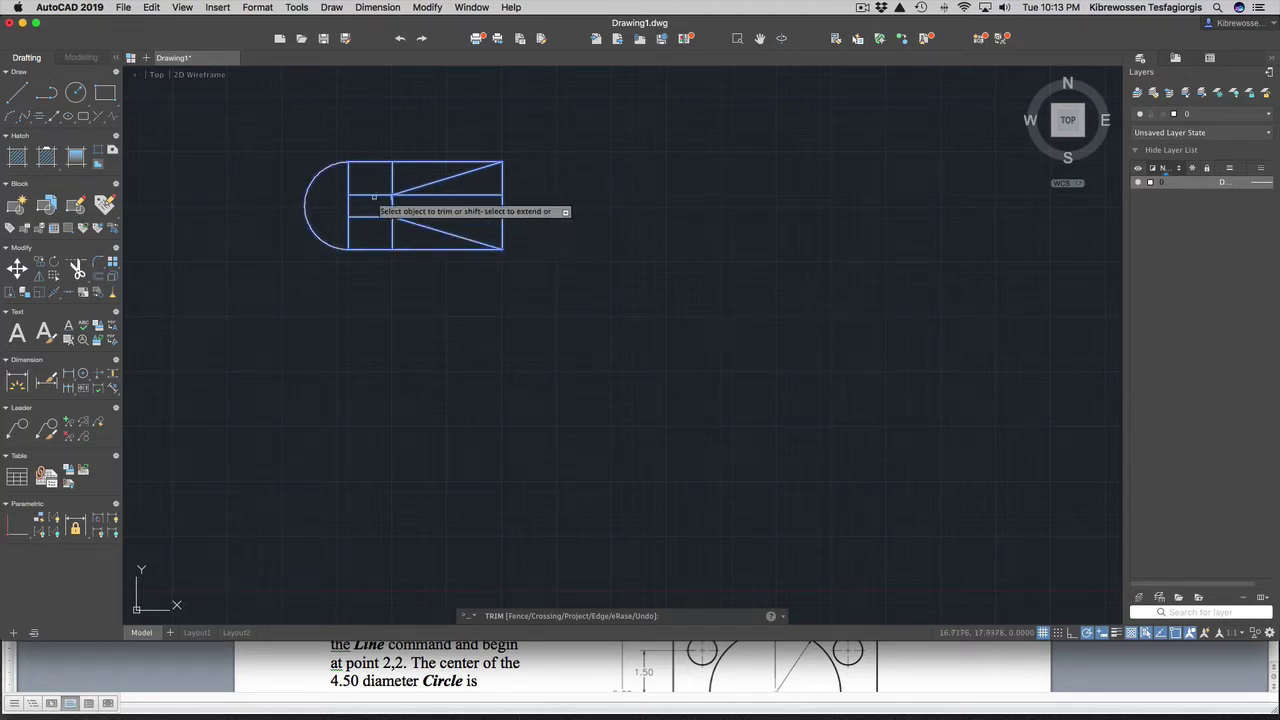
Step: Trim the right edge and outer vertical-line segments, then delete the leftover short line
{"action": "left_click", "coordinate": [502, 180]}
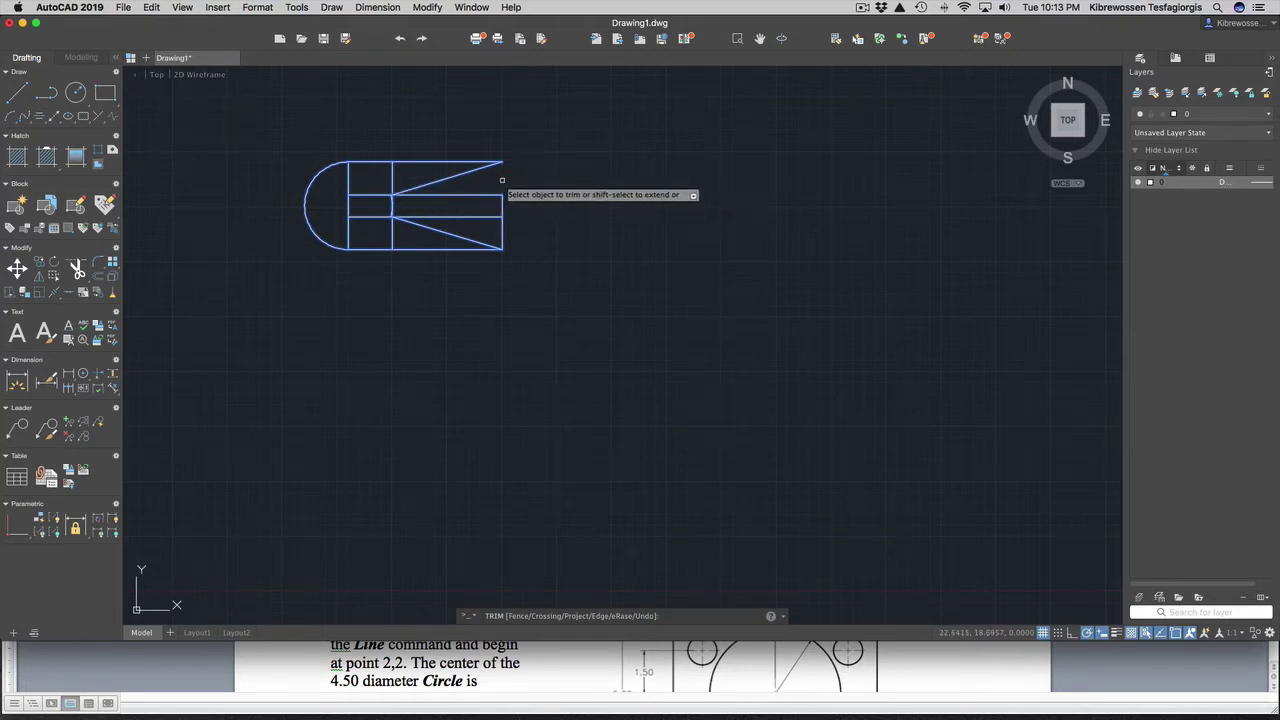
{"action": "left_click", "coordinate": [502, 228]}
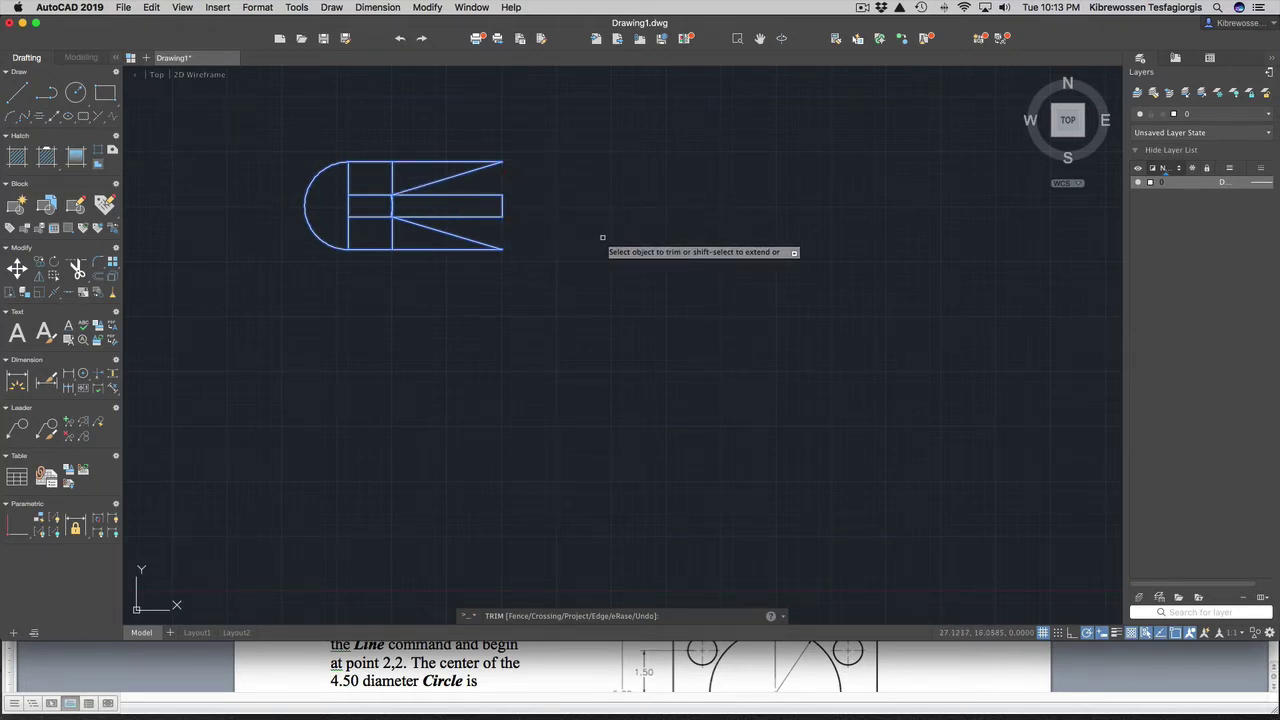
{"action": "left_click", "coordinate": [393, 176]}
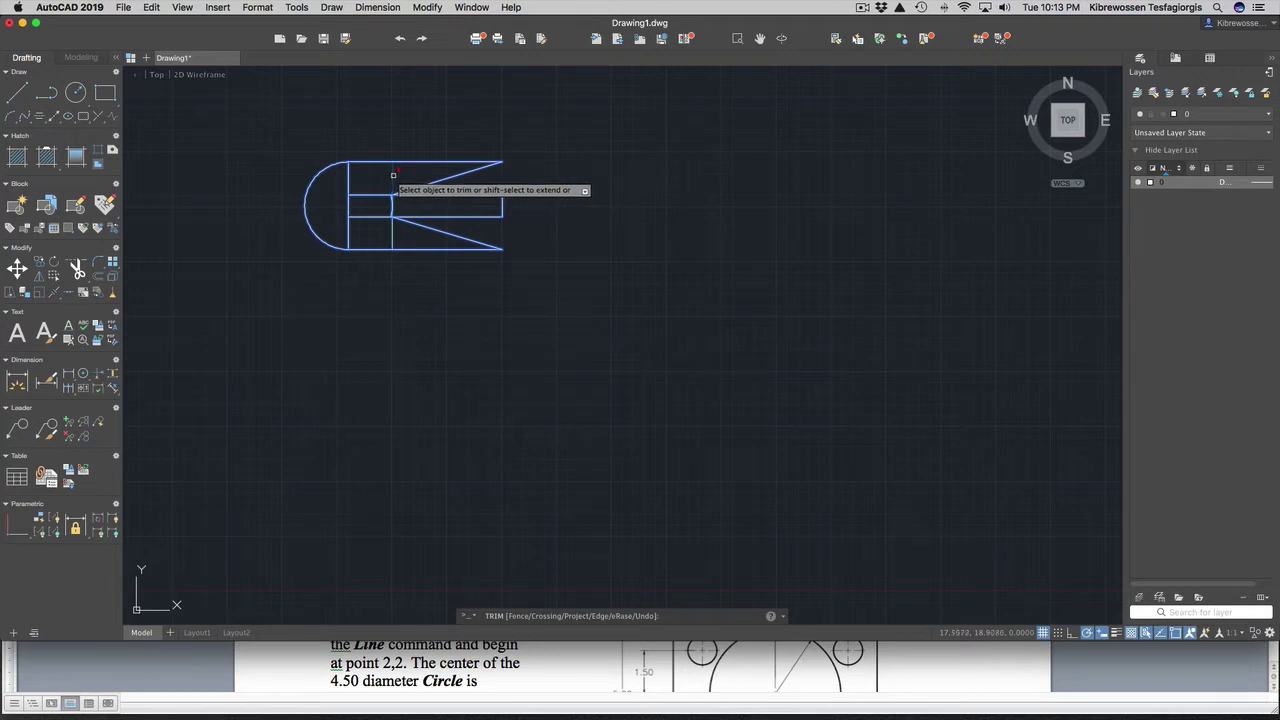
{"action": "left_click", "coordinate": [348, 175]}
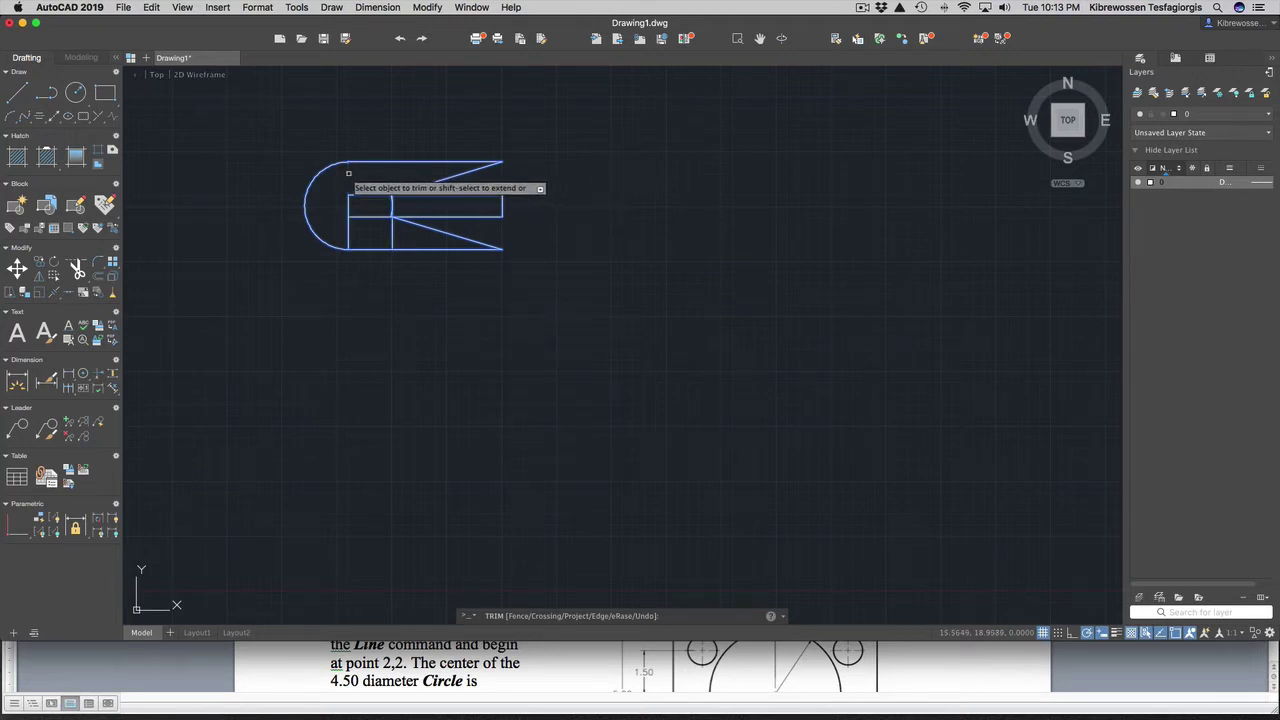
{"action": "left_click", "coordinate": [392, 230]}
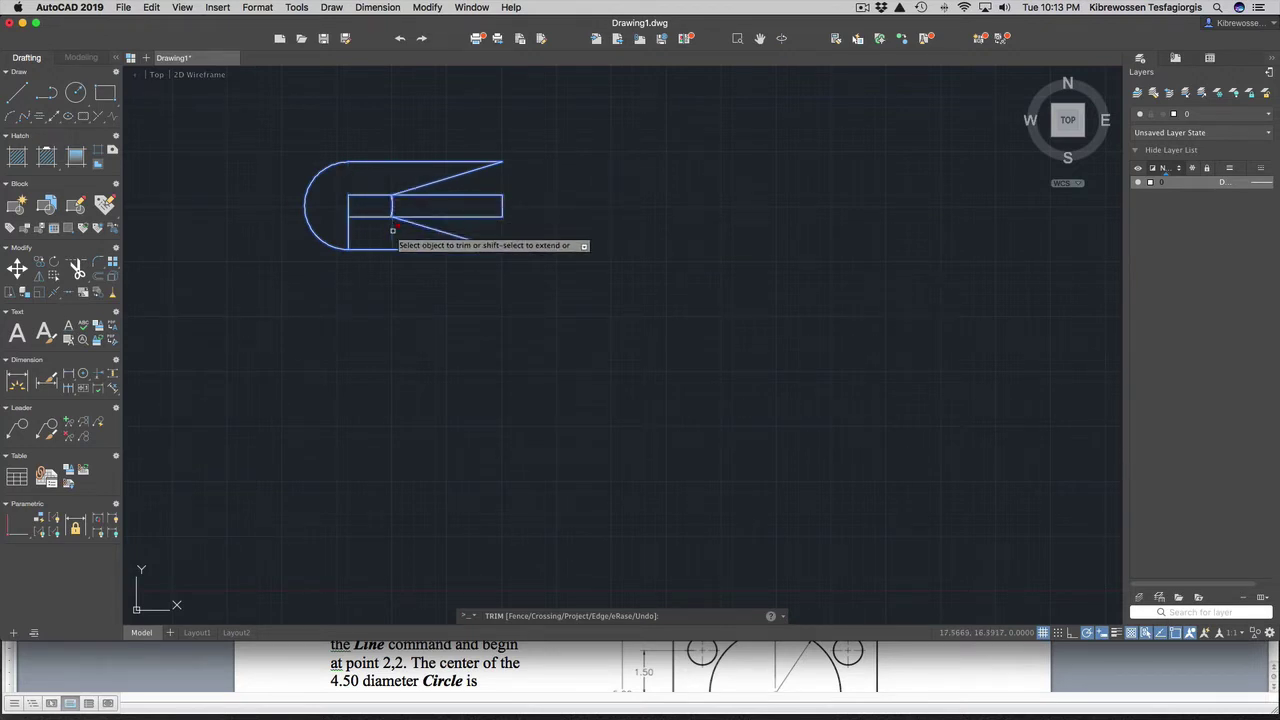
{"action": "left_click", "coordinate": [347, 230]}
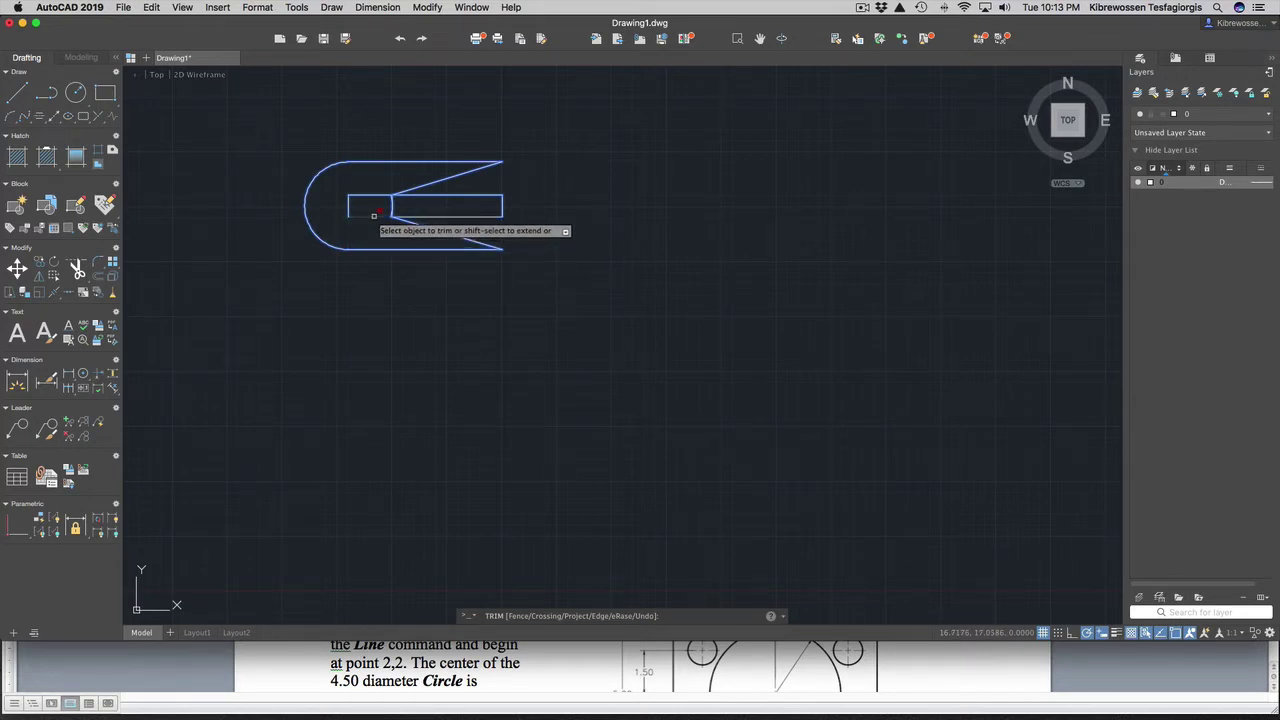
{"action": "left_click", "coordinate": [373, 216]}
{"action": "left_click", "coordinate": [366, 195]}
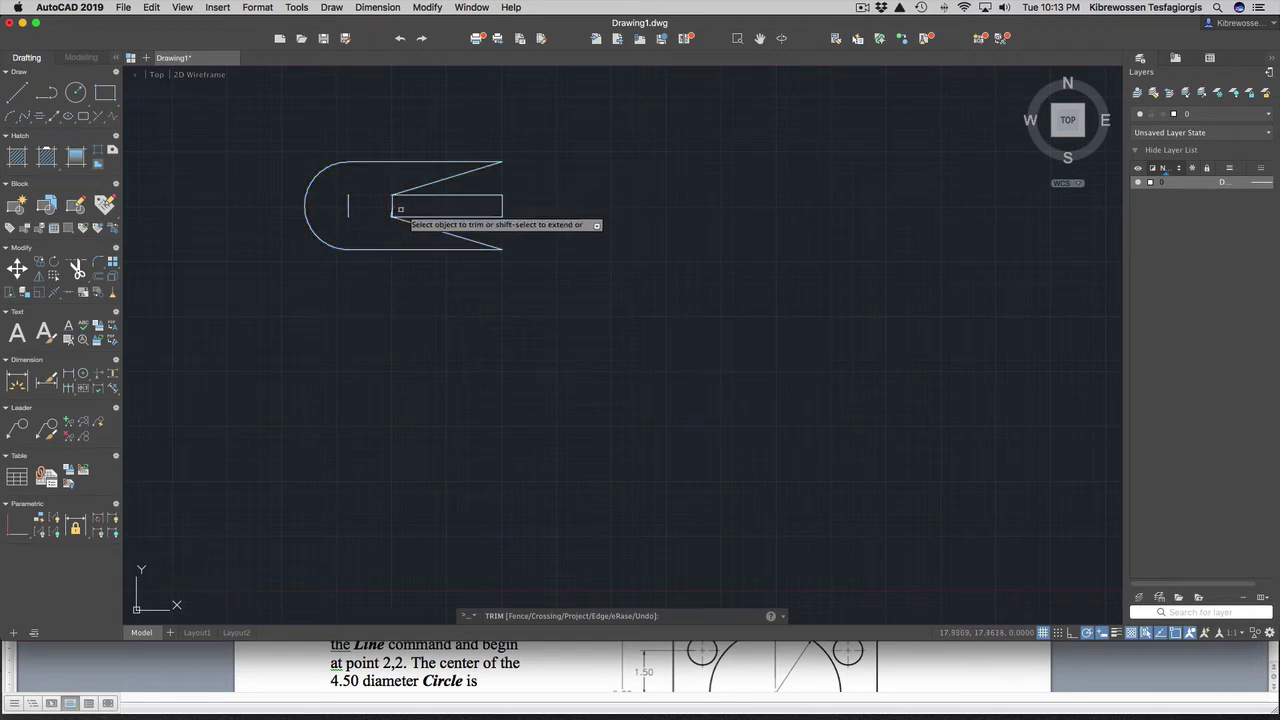
{"action": "key", "text": "Escape"}
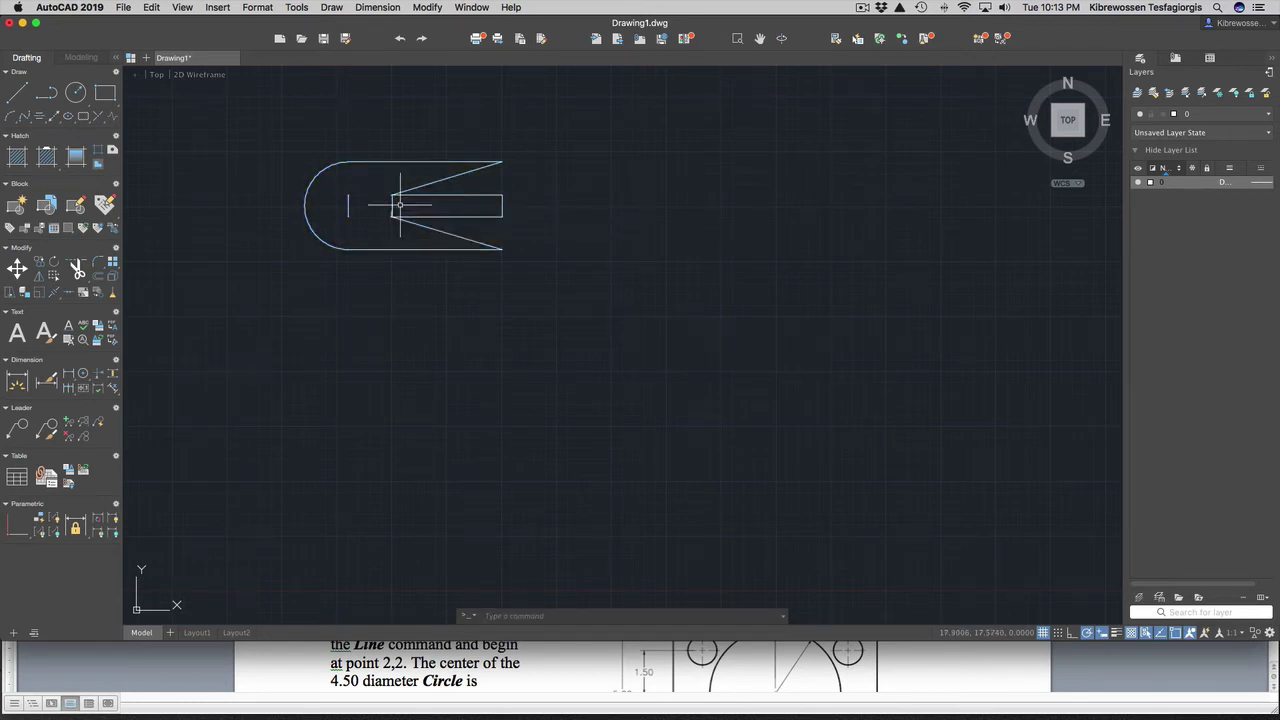
{"action": "left_click", "coordinate": [349, 204]}
{"action": "key", "text": "Delete"}
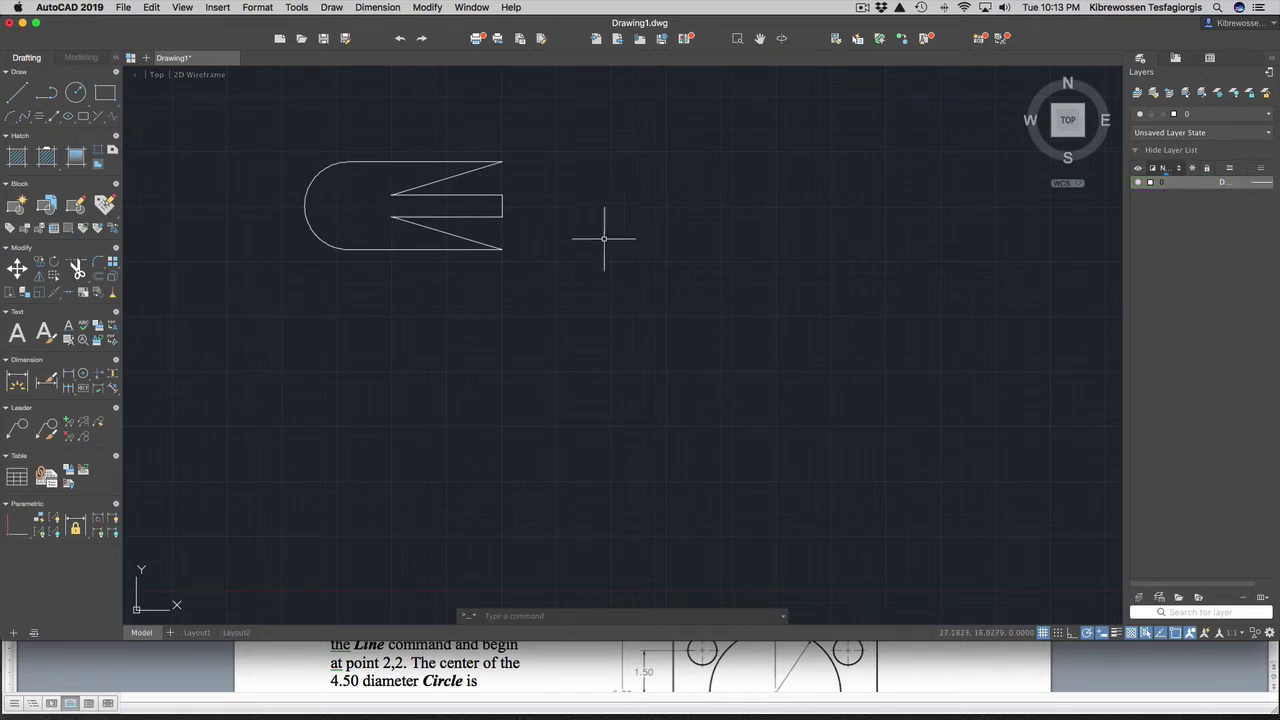
Step: Return to the Word document and scroll down to the Plate exercise's Figure 2 drawing
{"action": "key", "text": "ctrl+Up"}
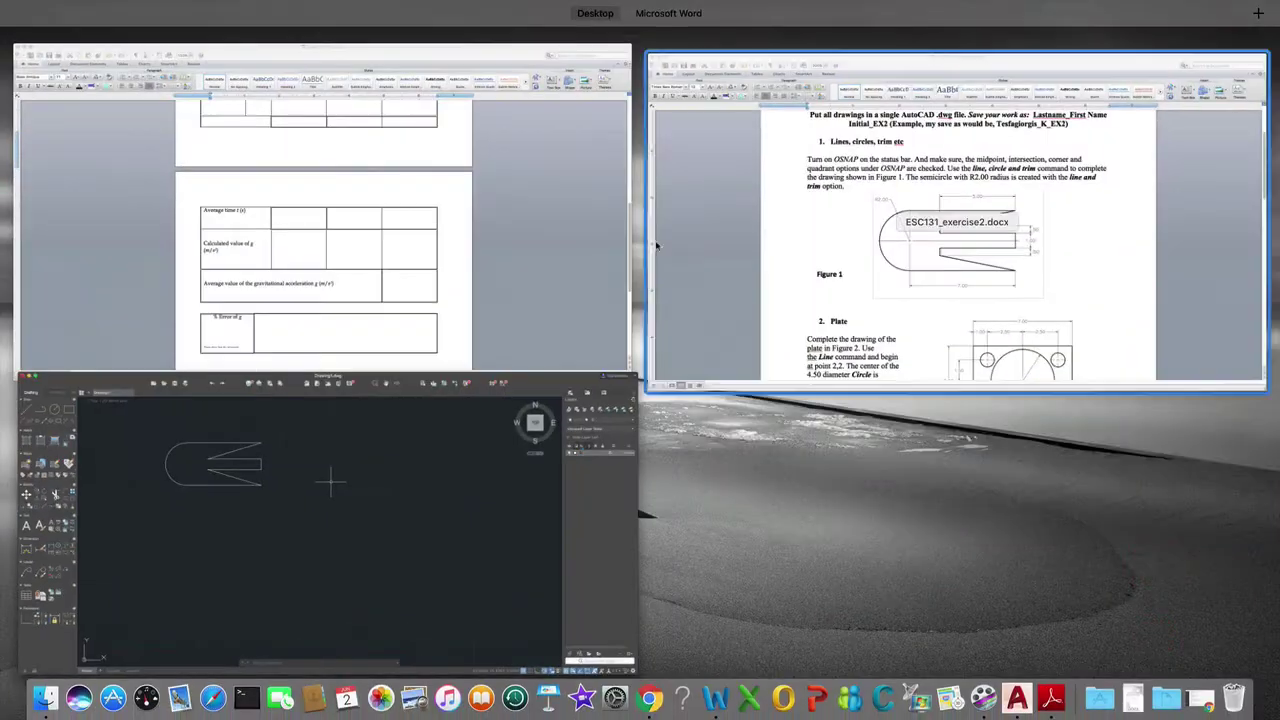
{"action": "left_click", "coordinate": [975, 298]}
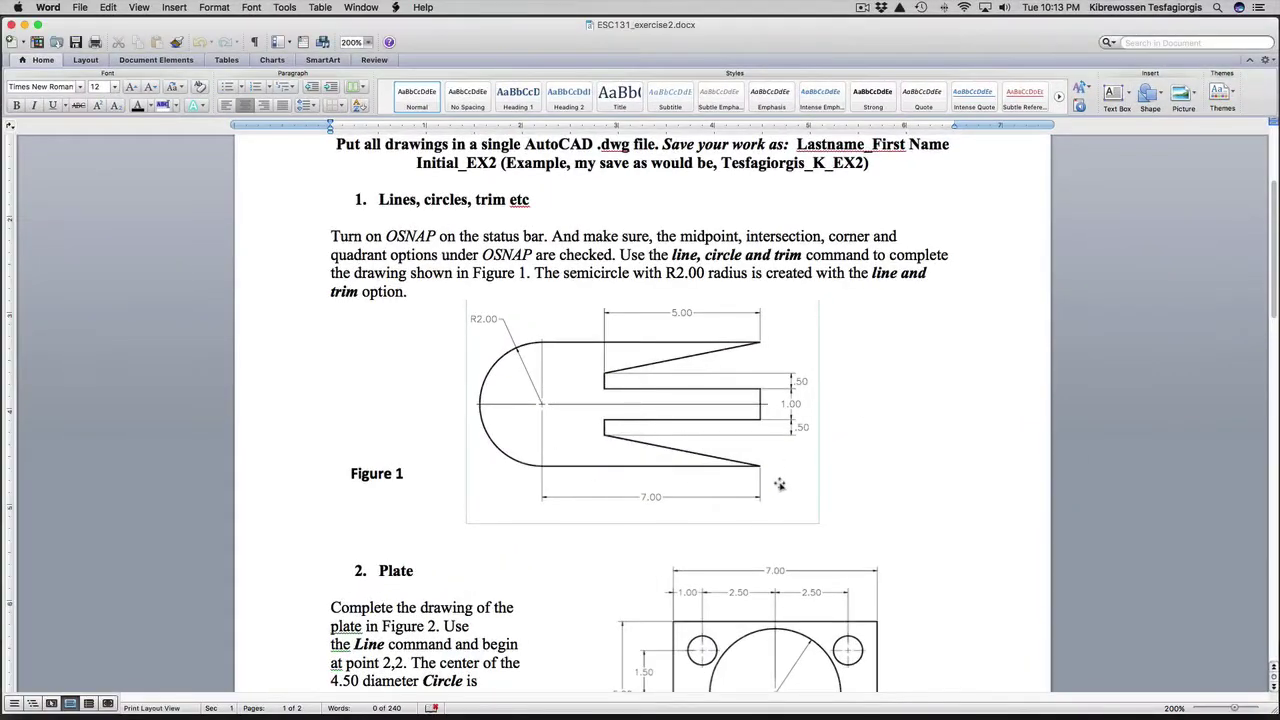
{"action": "scroll", "coordinate": [764, 500], "scroll_direction": "down", "scroll_amount": 5}
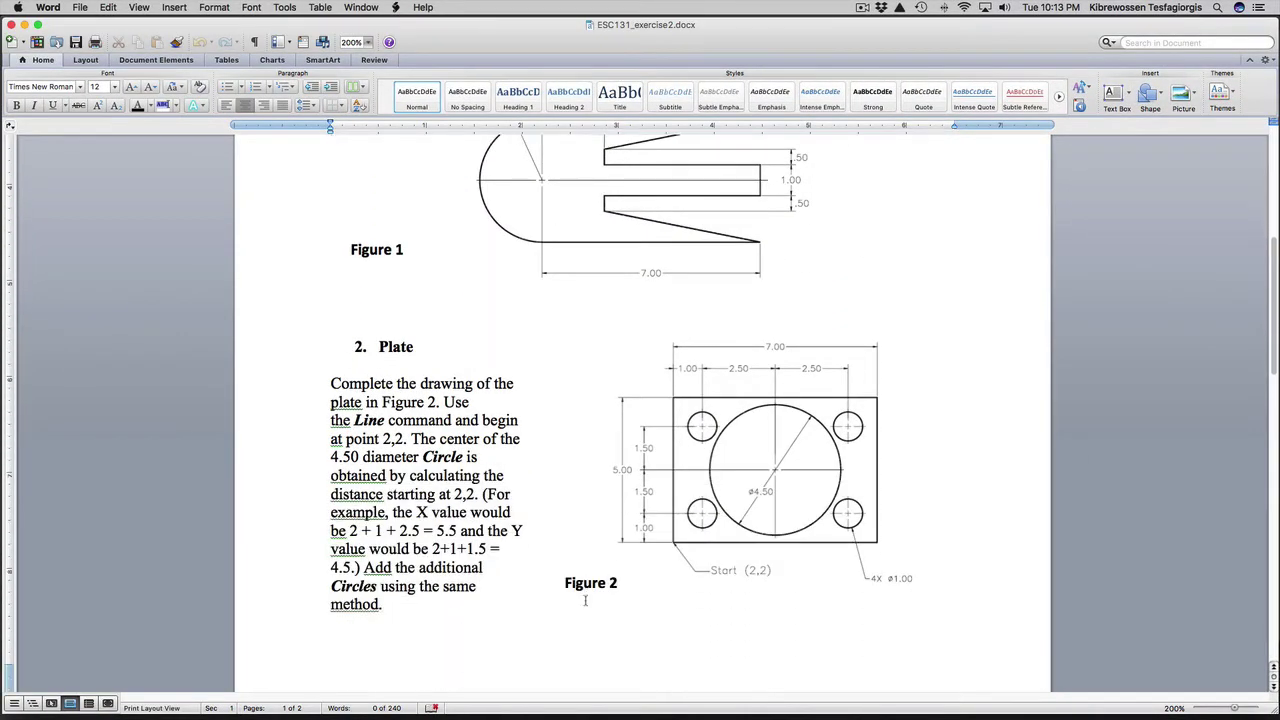
{"action": "left_click", "coordinate": [632, 566]}
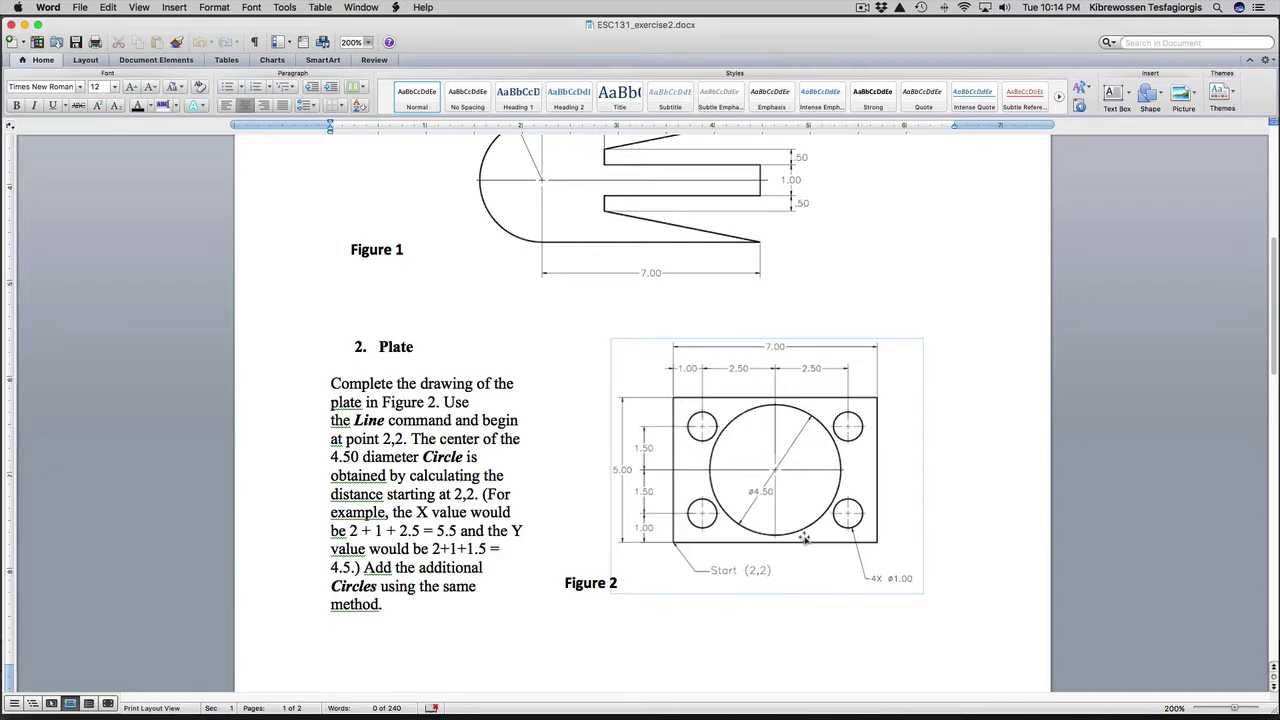
{"action": "key", "text": "ctrl+Up"}
Step: Draw a closed 7 by 5 rectangle with Line beside the notched shape
{"action": "left_click", "coordinate": [500, 503]}
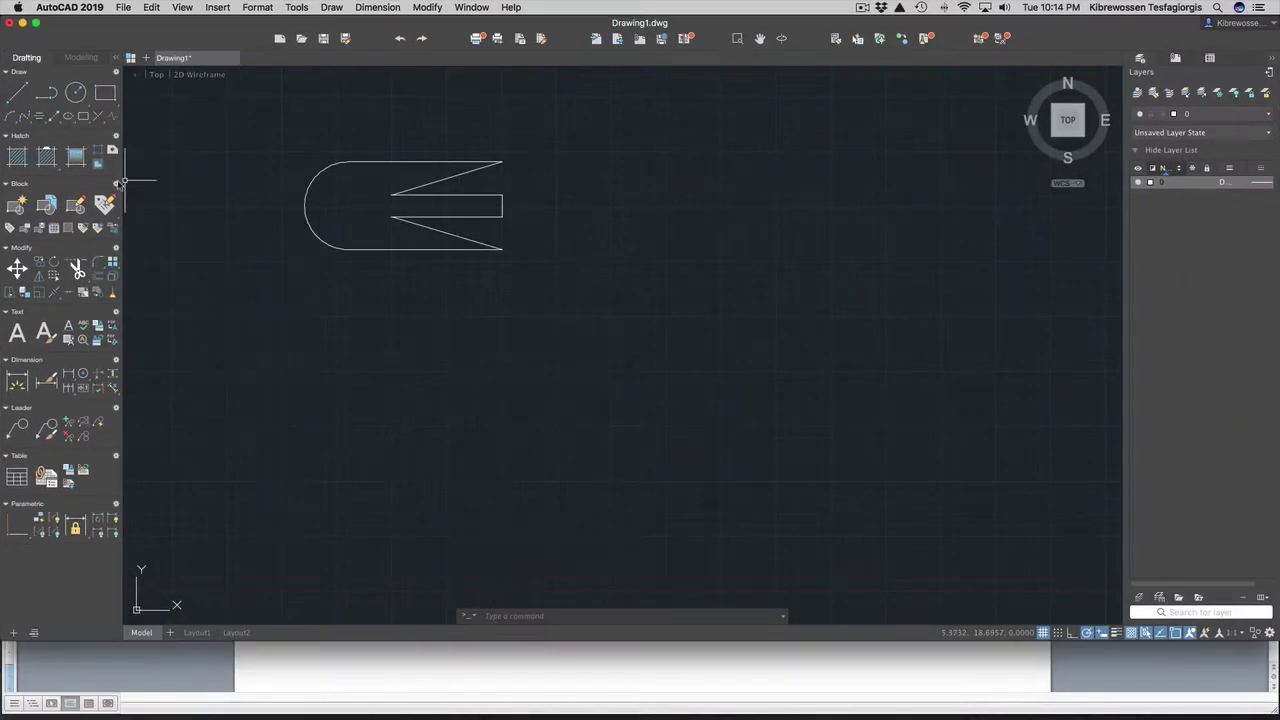
{"action": "left_click", "coordinate": [16, 92]}
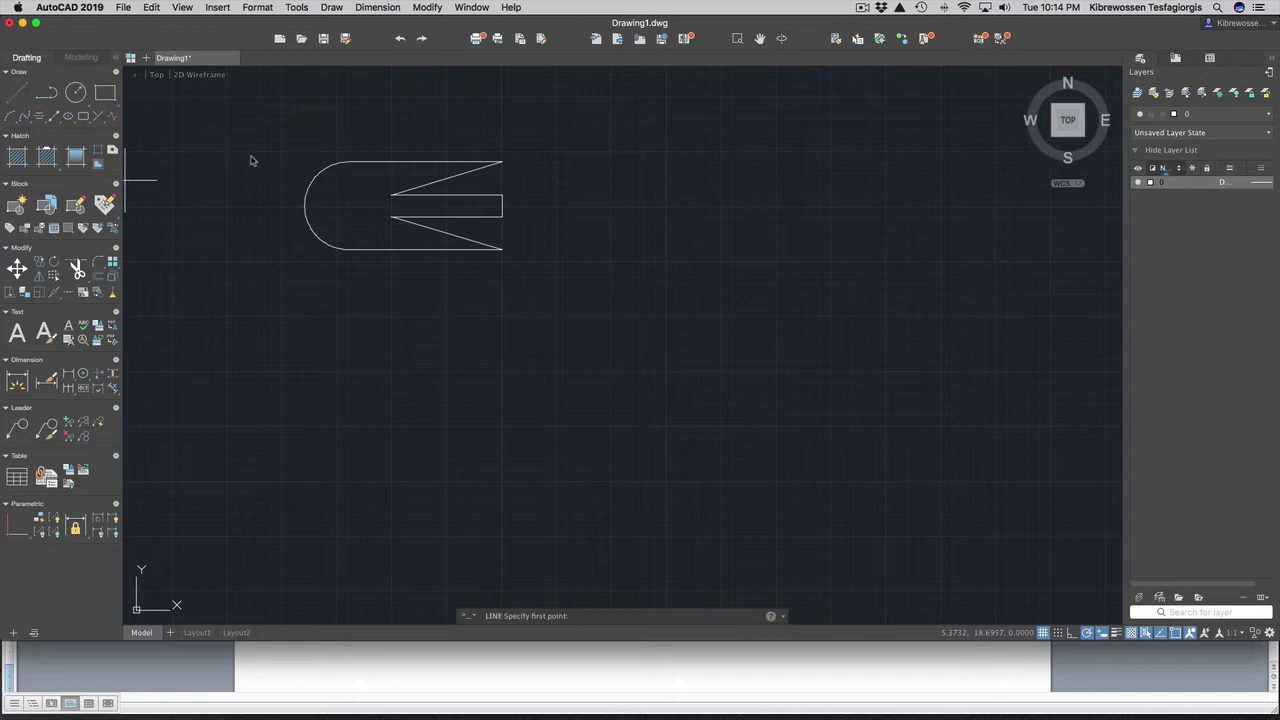
{"action": "left_click", "coordinate": [648, 167]}
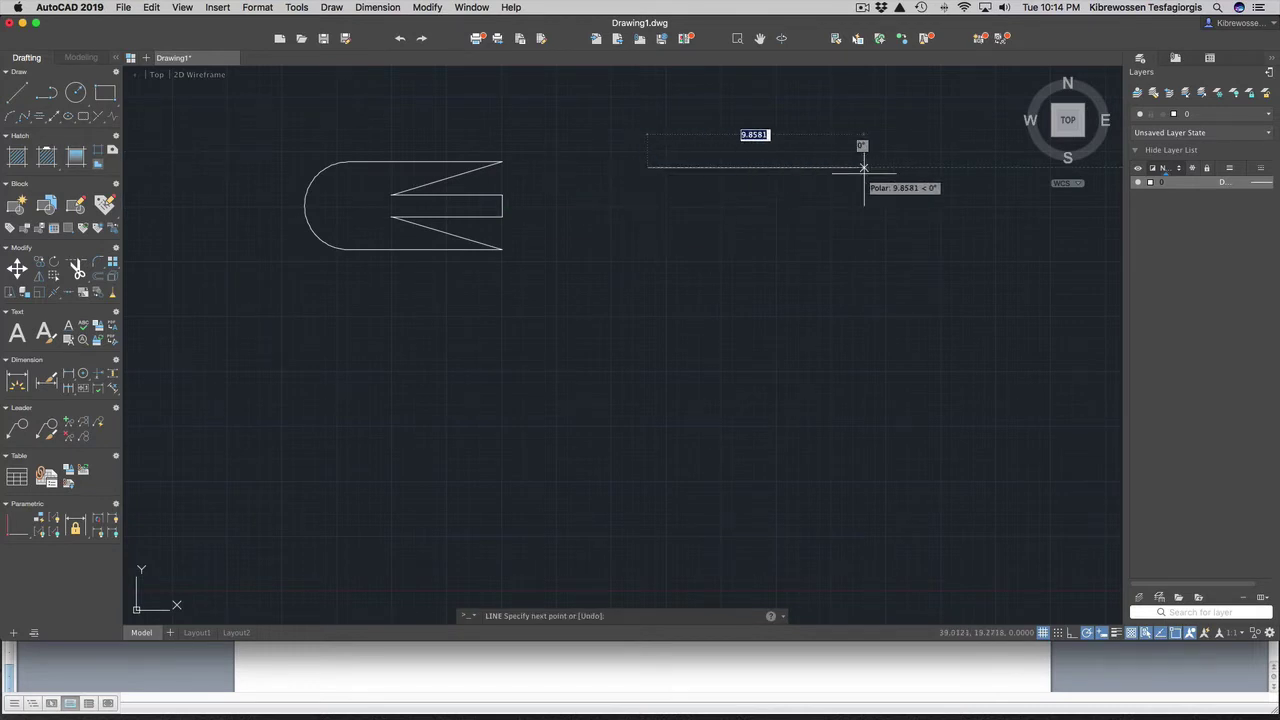
{"action": "left_click", "coordinate": [802, 167]}
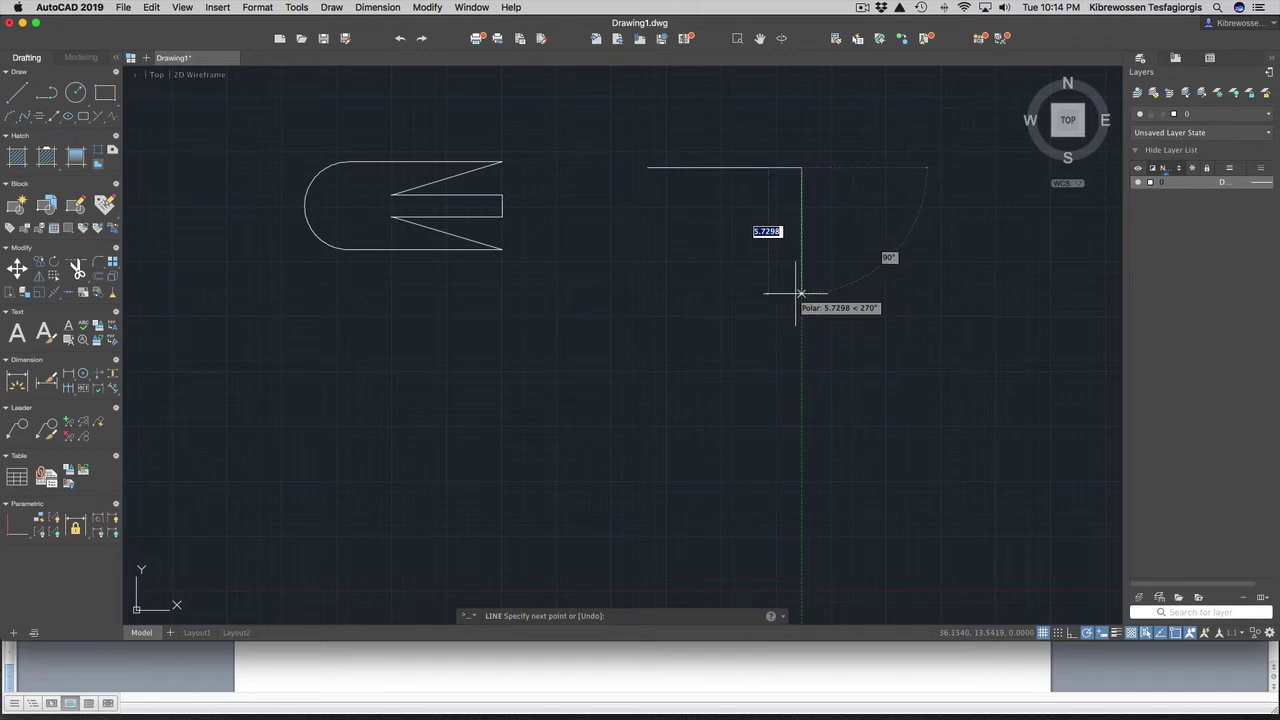
{"action": "type", "text": "5"}
{"action": "key", "text": "Return"}
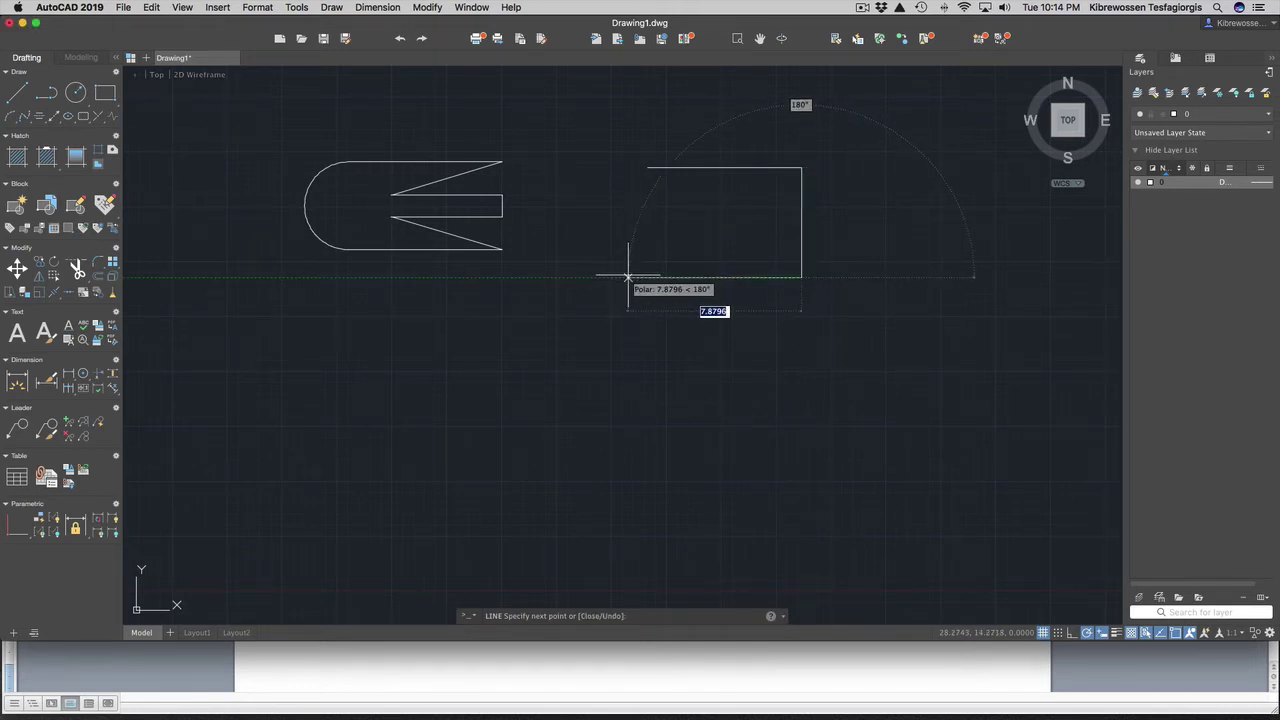
{"action": "type", "text": "7"}
{"action": "key", "text": "Return"}
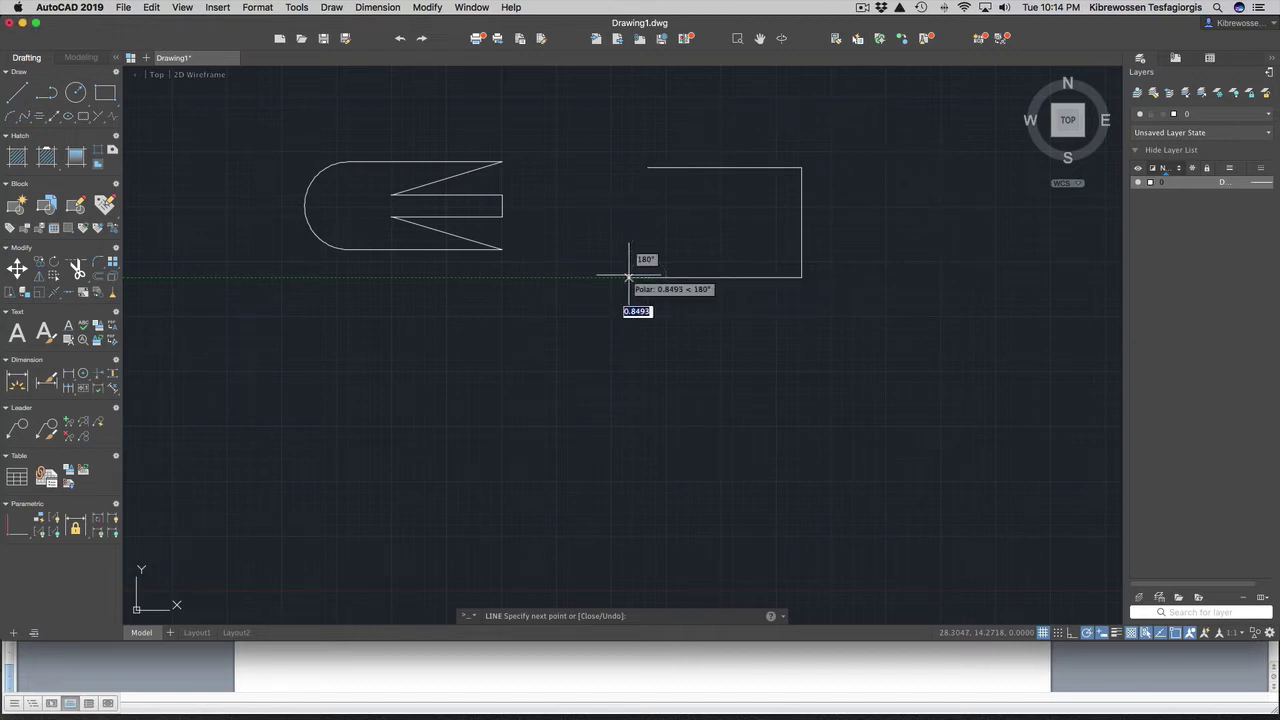
{"action": "type", "text": "c"}
{"action": "key", "text": "Return"}
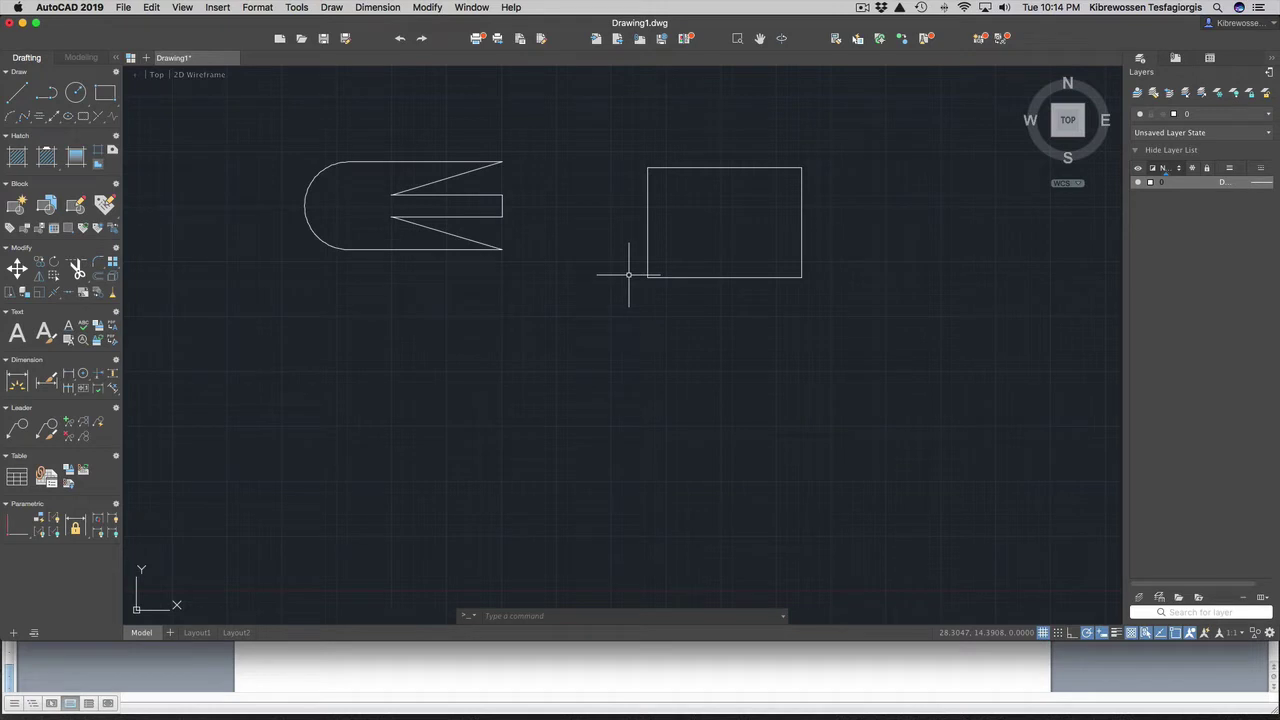
{"action": "type", "text": "o"}
{"action": "key", "text": "Return"}
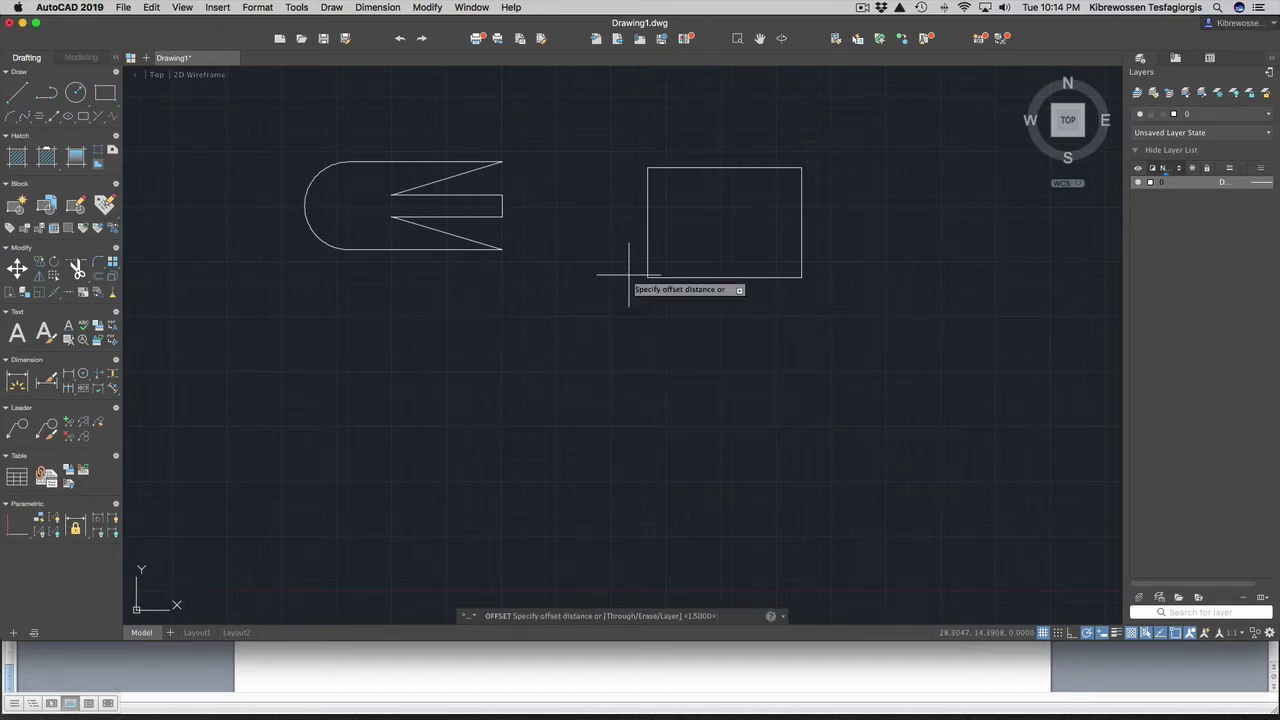
Step: Offset the left, top, right and bottom sides of the plate rectangle 1 unit inward
{"action": "type", "text": "1"}
{"action": "key", "text": "Return"}
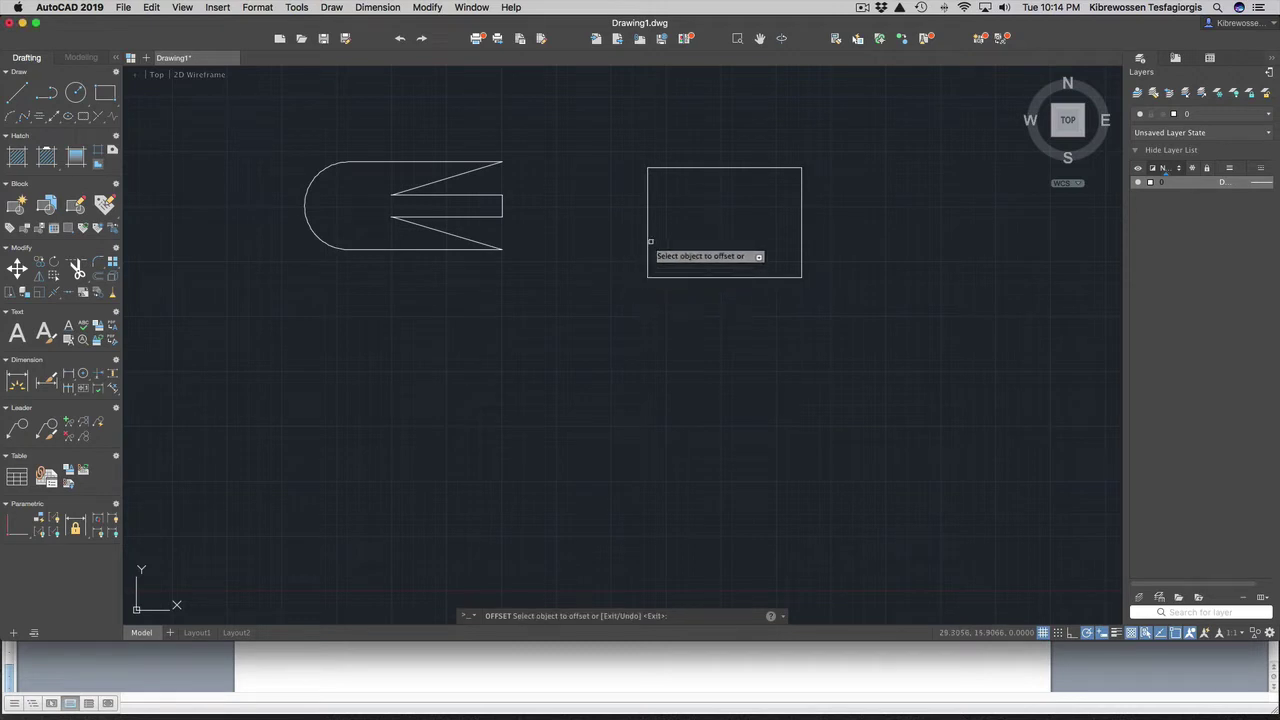
{"action": "left_click", "coordinate": [646, 242]}
{"action": "left_click", "coordinate": [671, 236]}
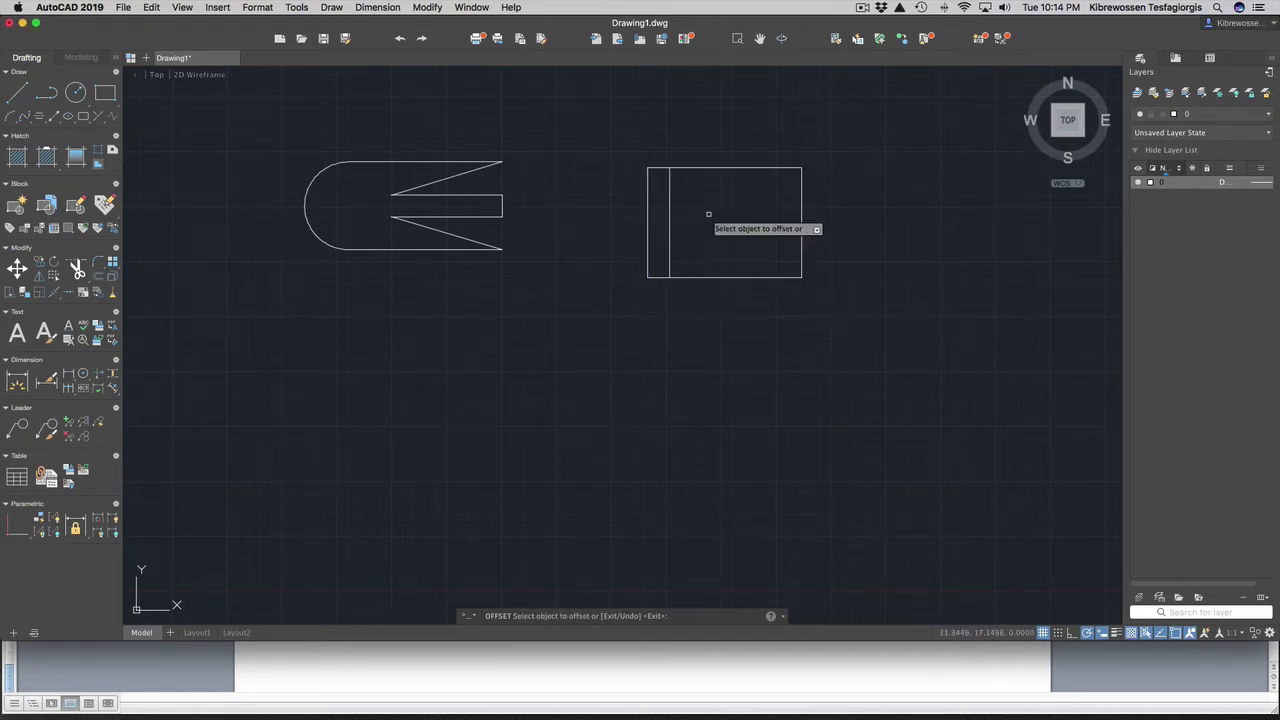
{"action": "left_click", "coordinate": [733, 168]}
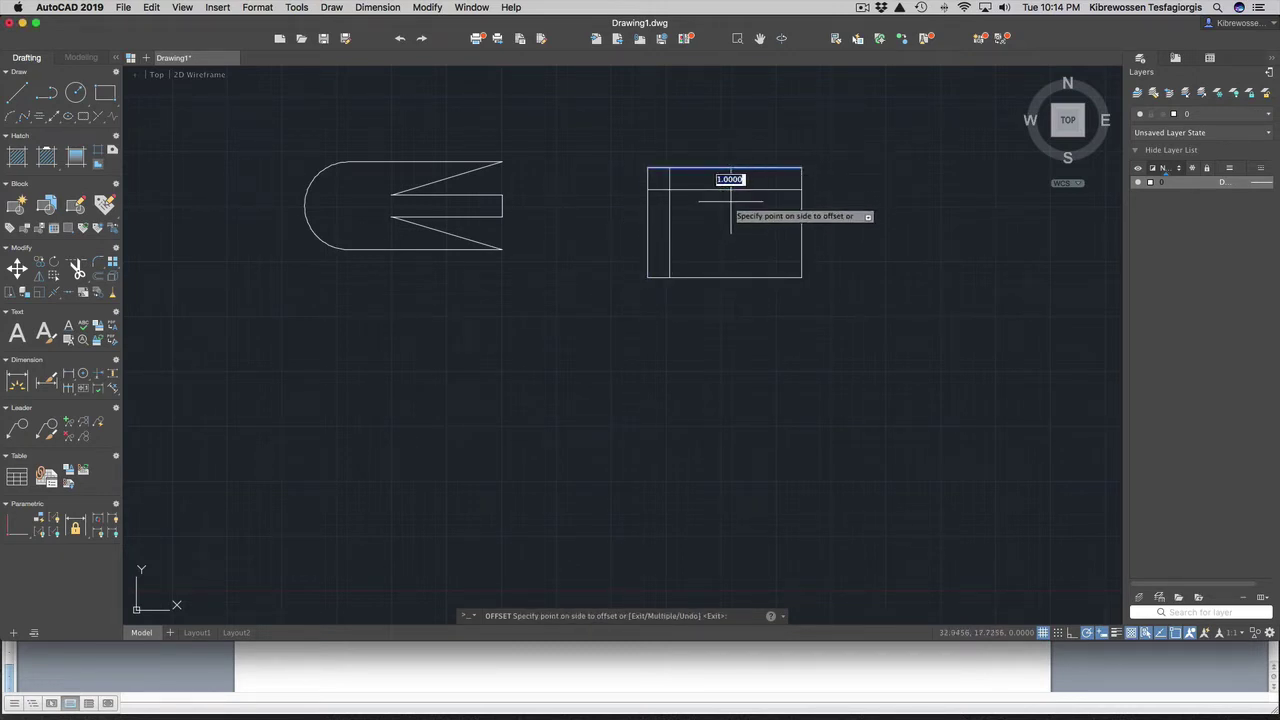
{"action": "left_click", "coordinate": [796, 216]}
{"action": "left_click", "coordinate": [801, 214]}
{"action": "left_click", "coordinate": [762, 230]}
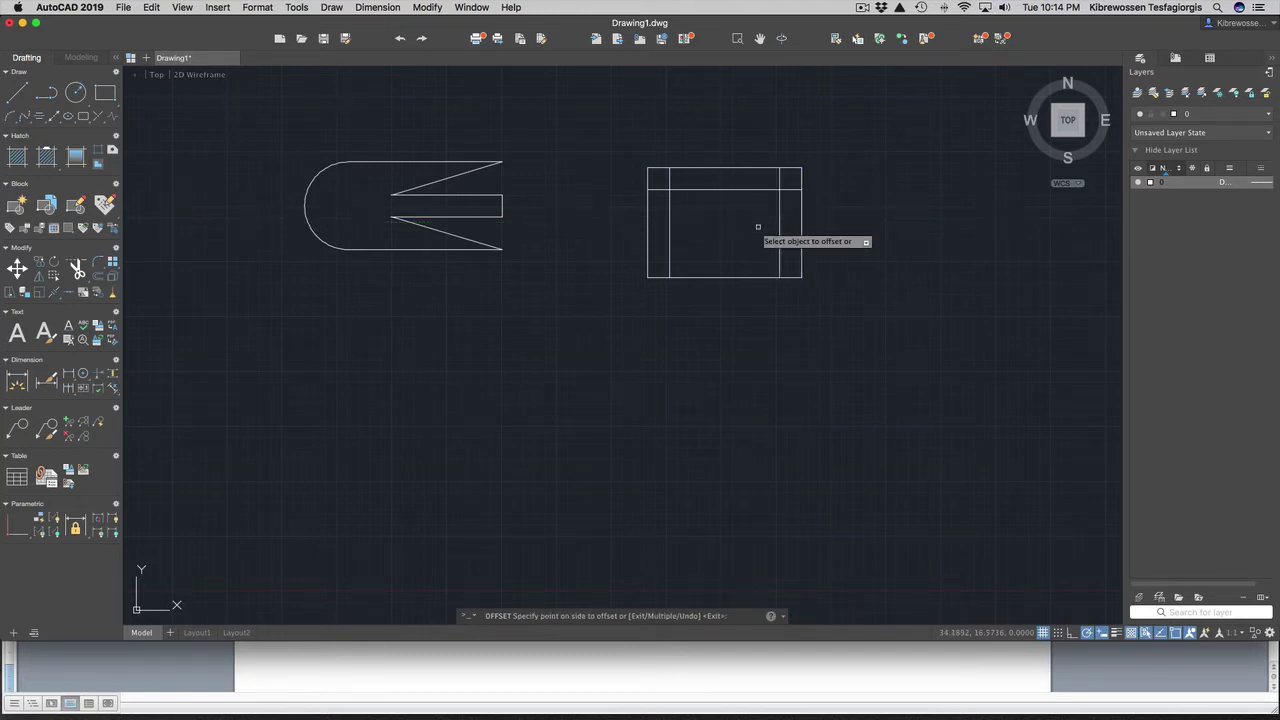
{"action": "left_click", "coordinate": [736, 277]}
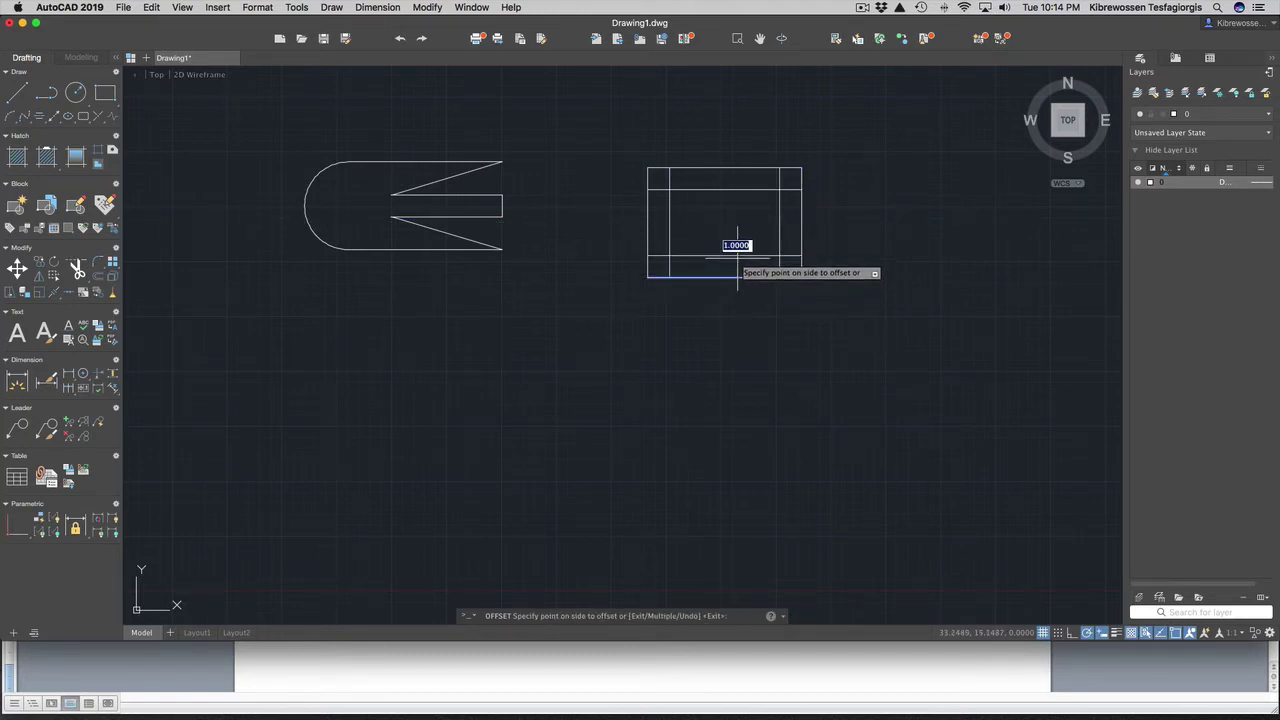
{"action": "left_click", "coordinate": [736, 258]}
{"action": "key", "text": "ctrl+Up"}
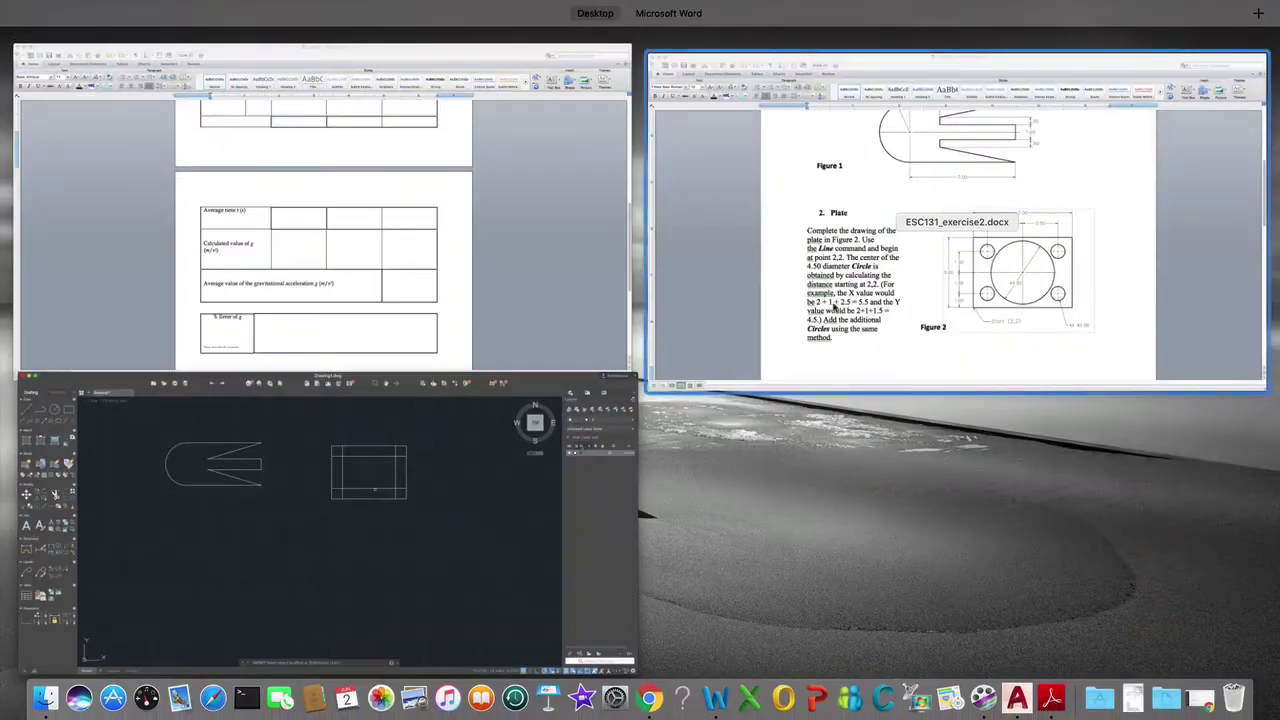
{"action": "left_click", "coordinate": [1015, 322]}
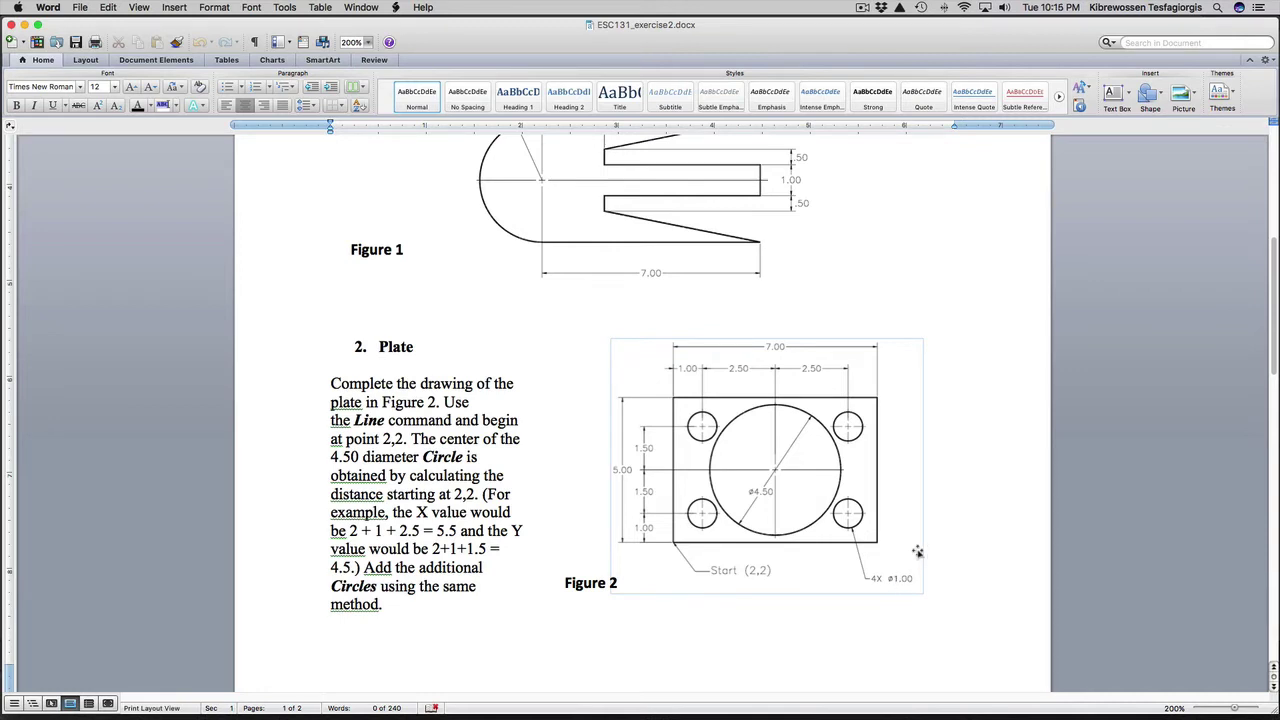
{"action": "key", "text": "ctrl+Up"}
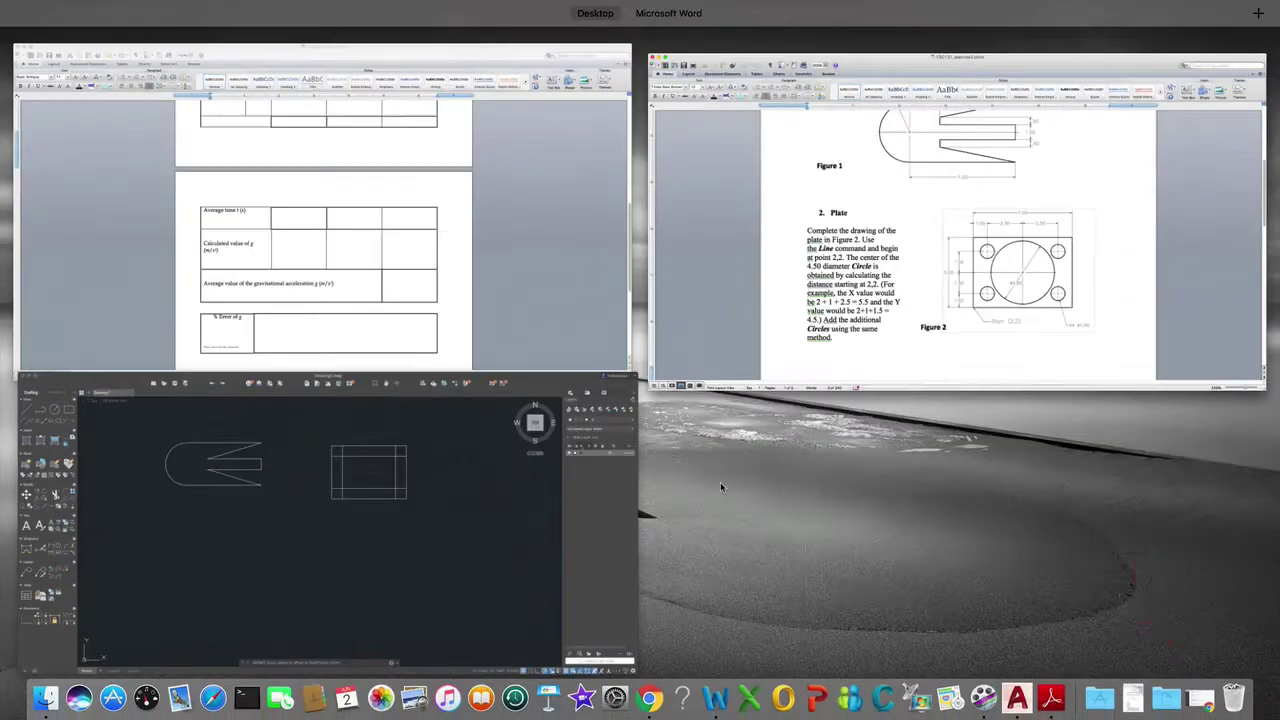
{"action": "left_click", "coordinate": [469, 520]}
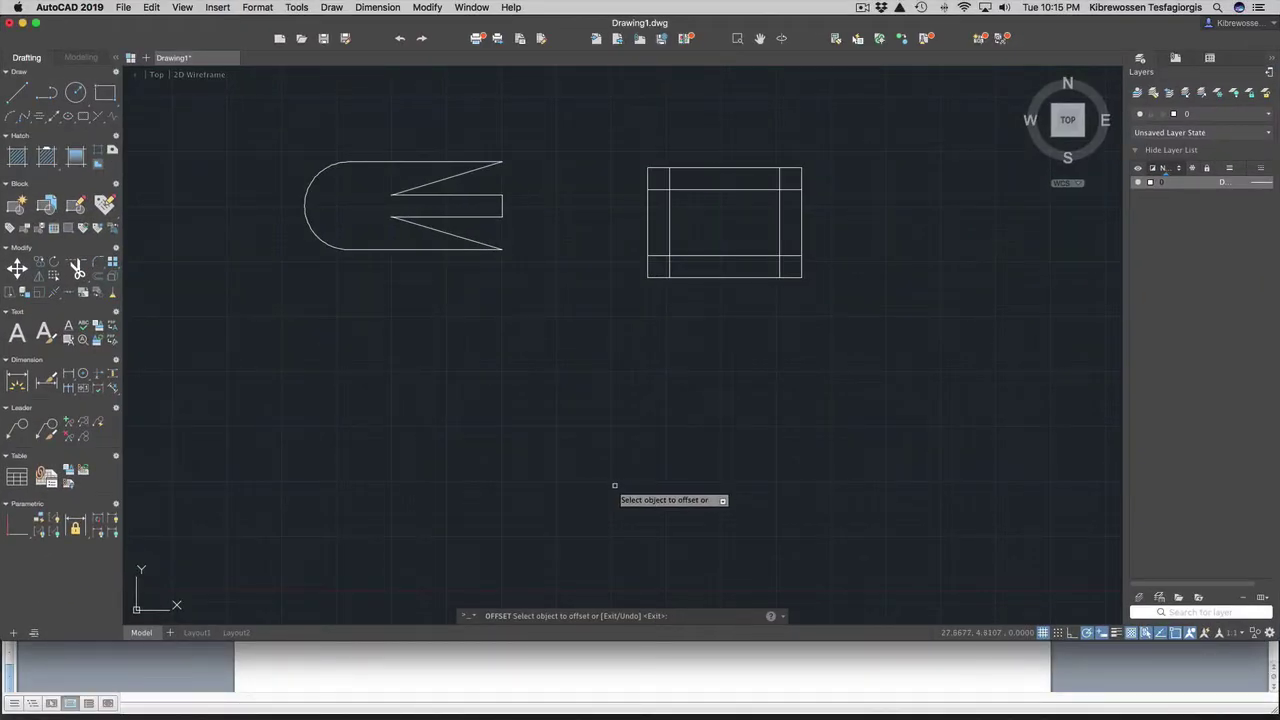
Step: Draw radius-0.5 circles at the lower-left and upper-left grid intersections
{"action": "key", "text": "Escape"}
{"action": "type", "text": "c"}
{"action": "key", "text": "Return"}
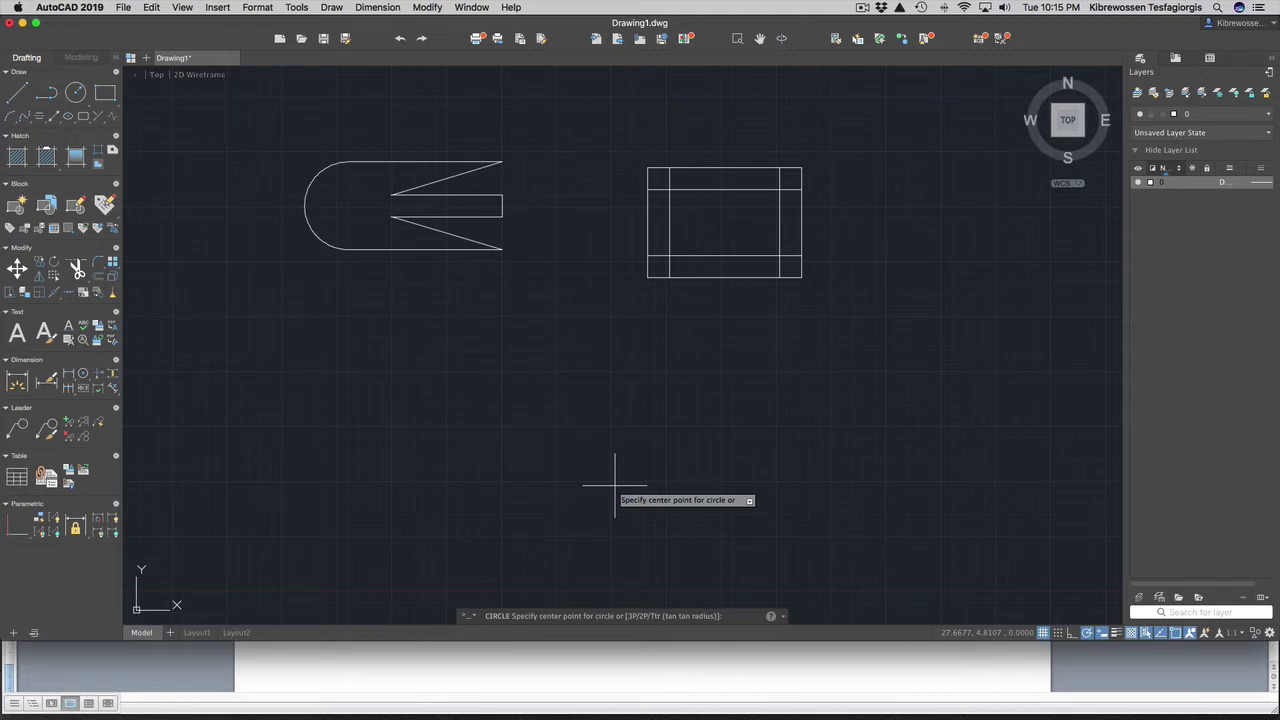
{"action": "scroll", "coordinate": [614, 487], "scroll_direction": "up", "scroll_amount": 1}
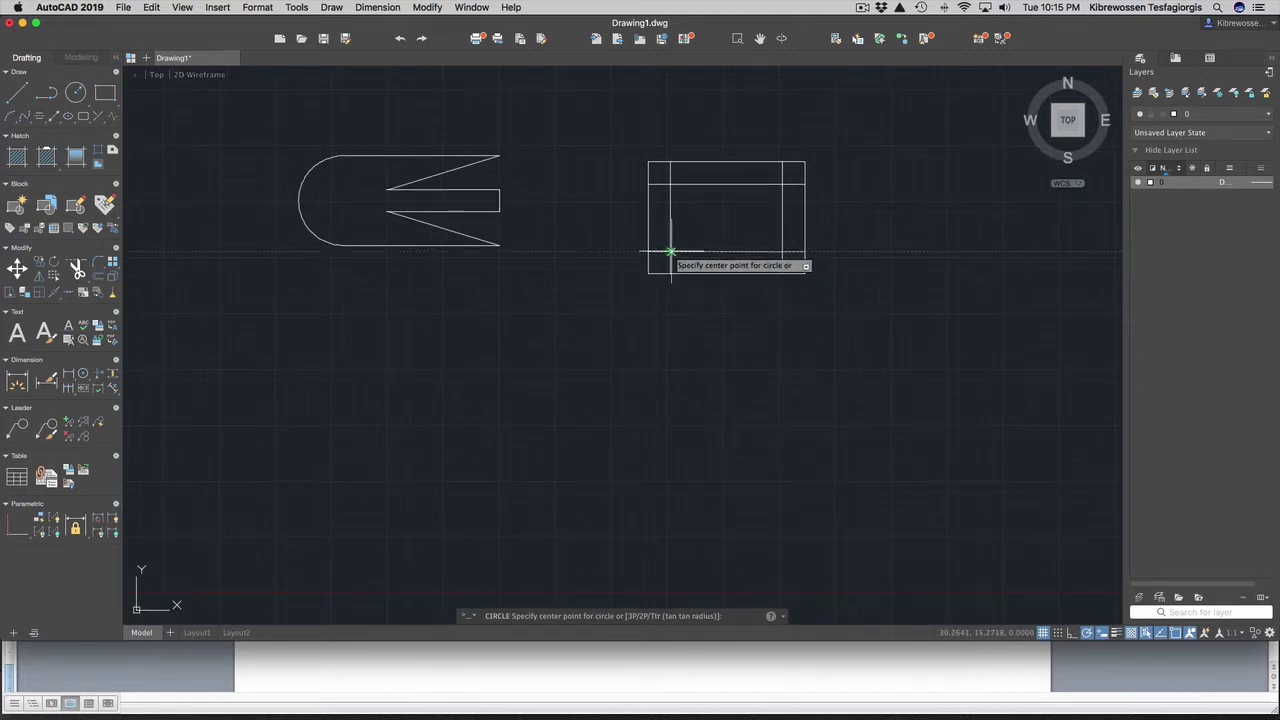
{"action": "left_click", "coordinate": [670, 251]}
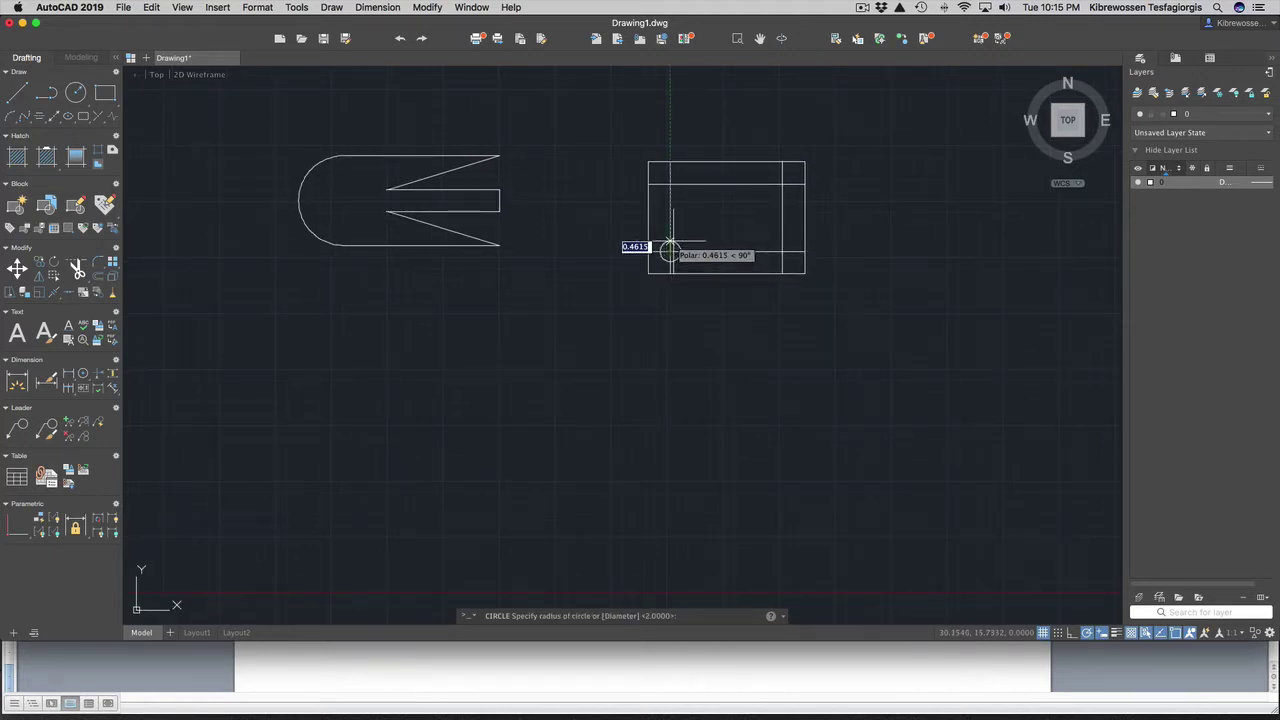
{"action": "type", "text": "0"}
{"action": "key", "text": "Return"}
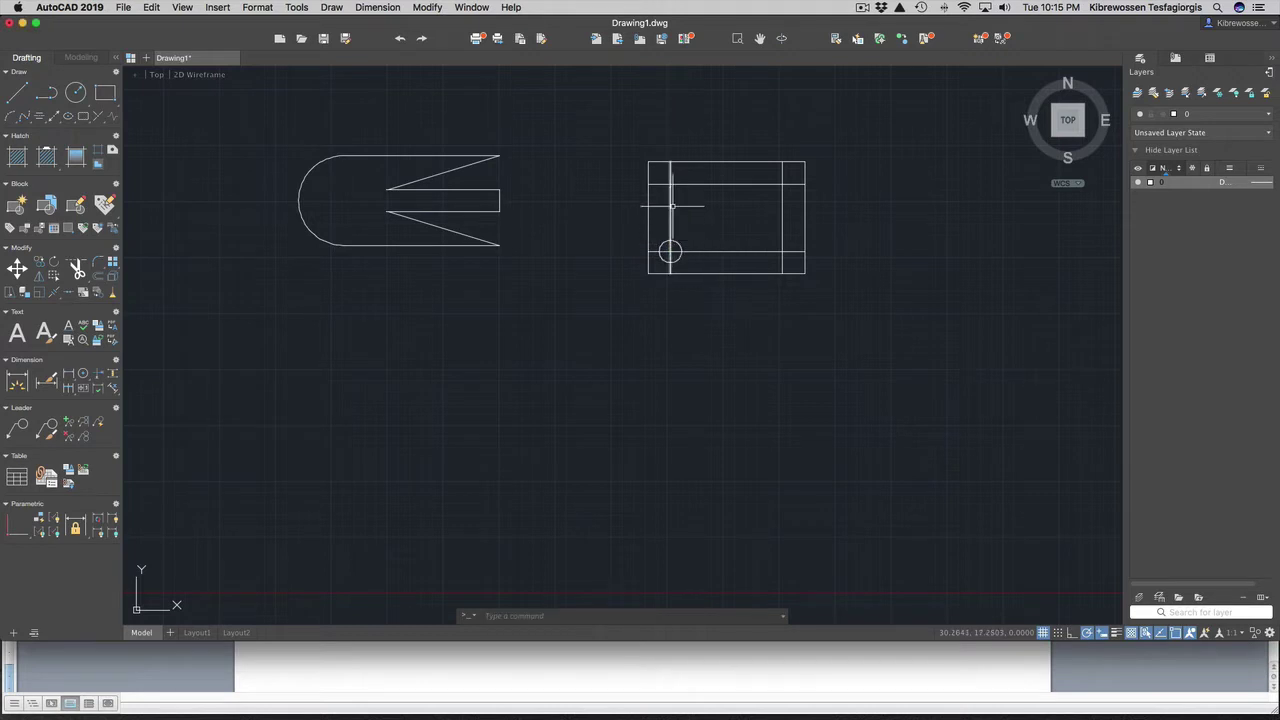
{"action": "type", "text": "c"}
{"action": "key", "text": "Return"}
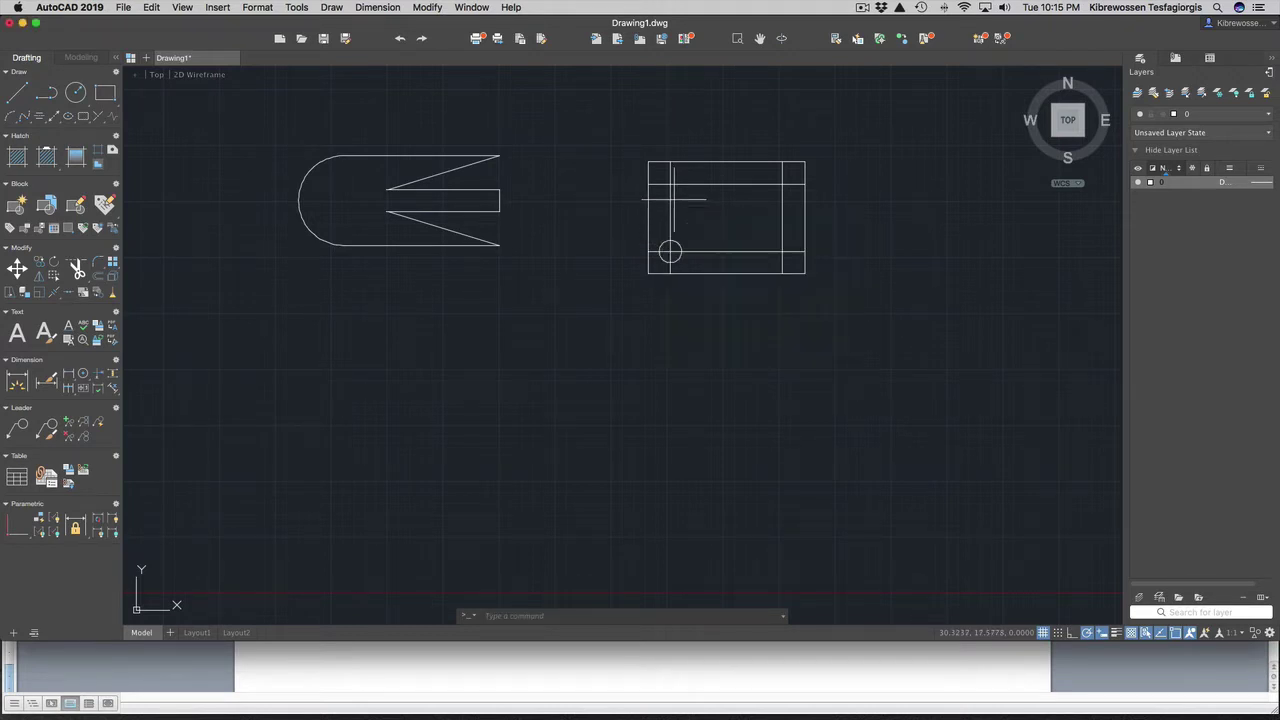
{"action": "left_click", "coordinate": [670, 188]}
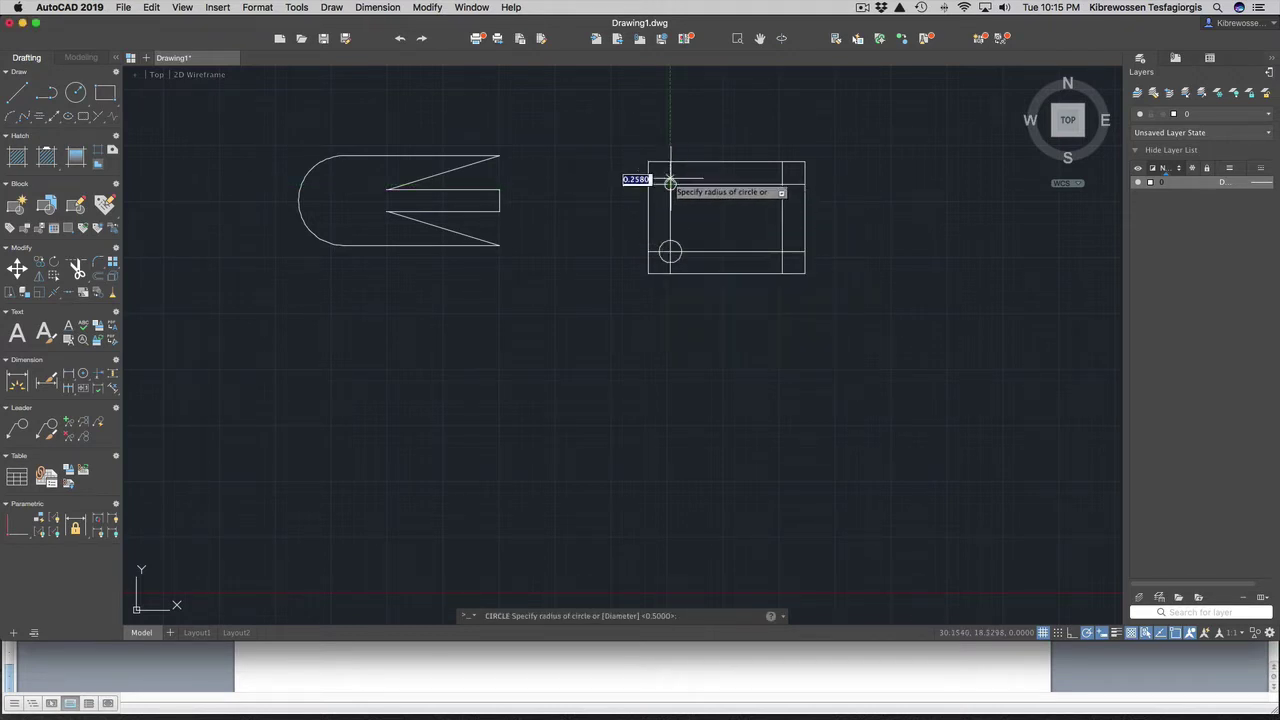
{"action": "type", "text": "0.5"}
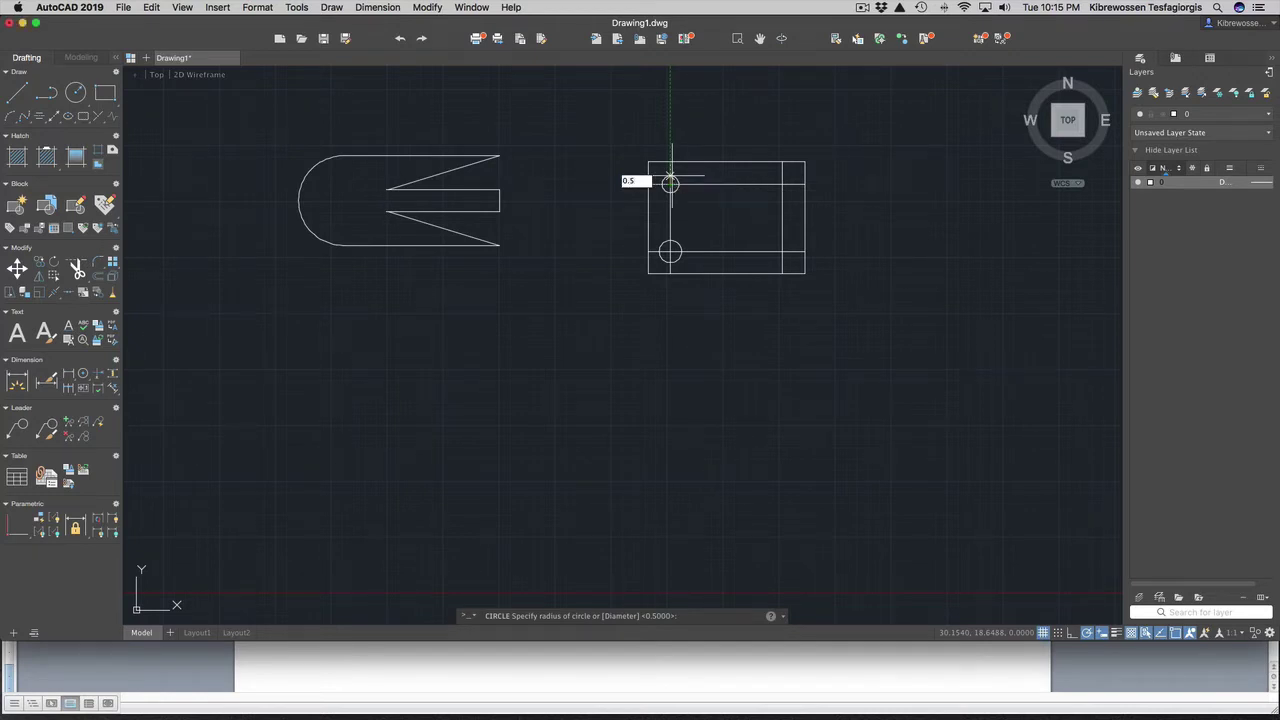
{"action": "key", "text": "Return"}
Step: Add radius-0.5 circles at the upper-right and lower-right intersections, then switch to the Word document
{"action": "type", "text": "c"}
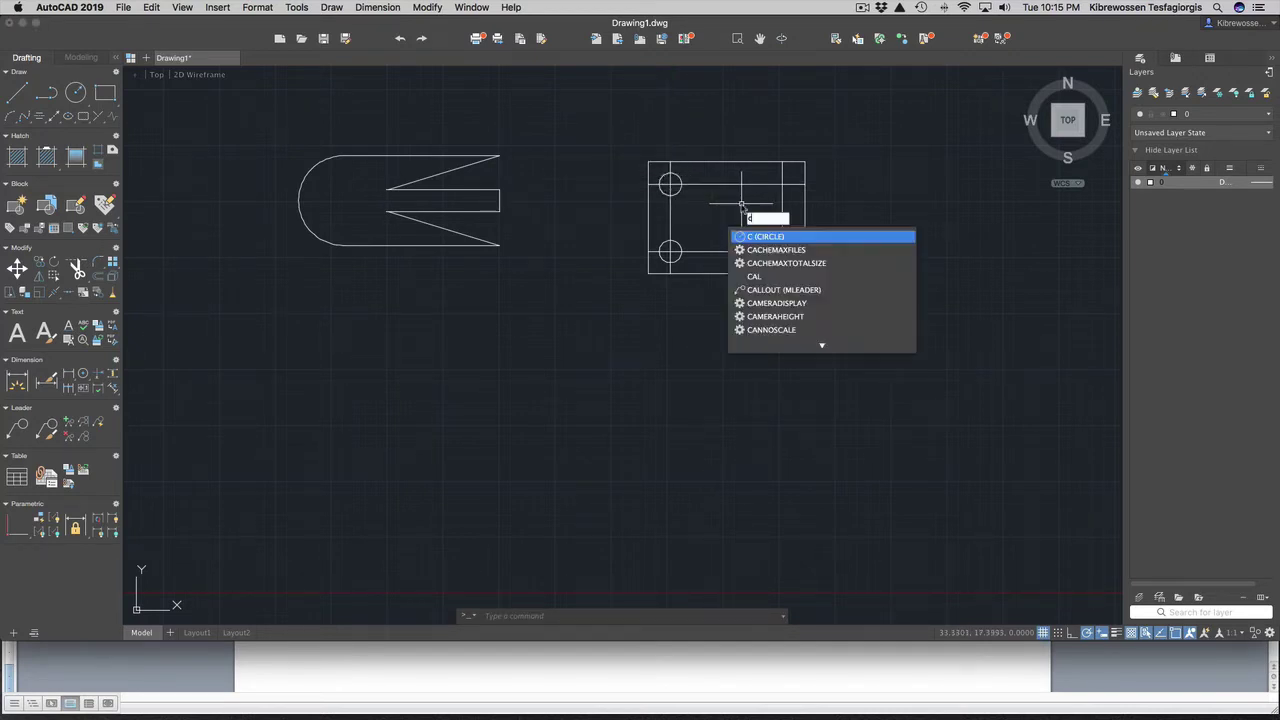
{"action": "key", "text": "Return"}
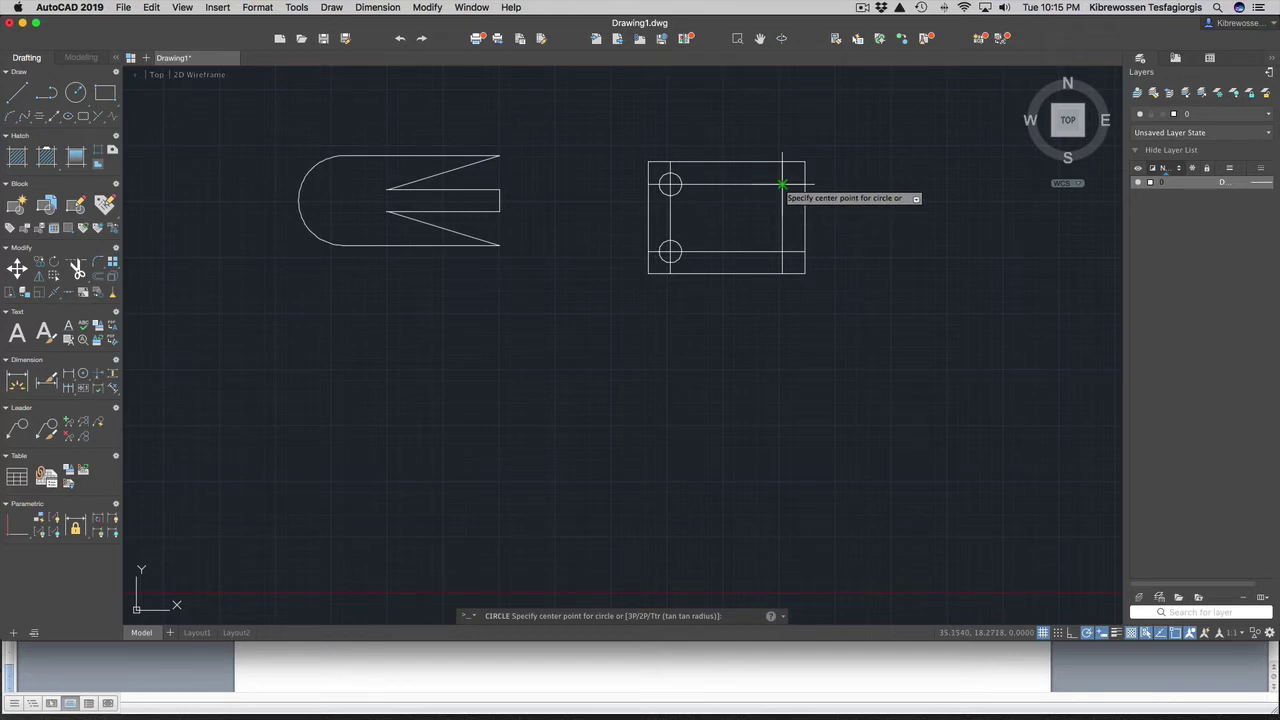
{"action": "left_click", "coordinate": [782, 184]}
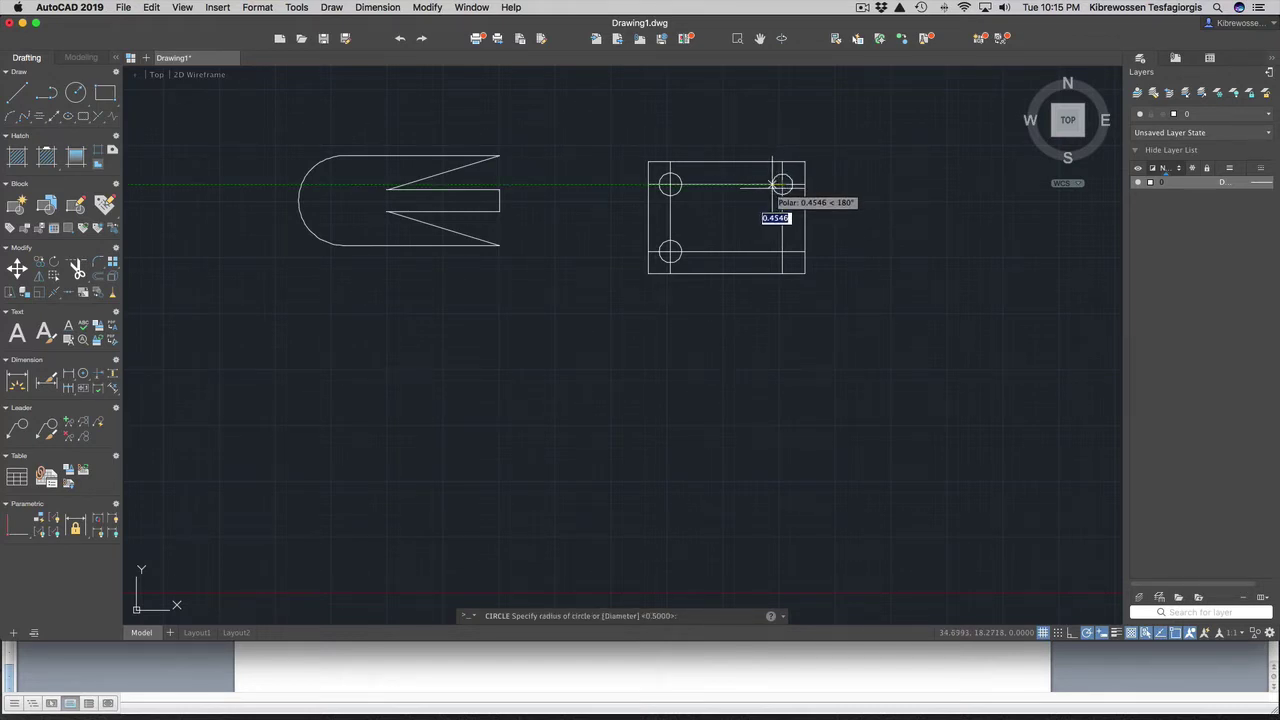
{"action": "type", "text": "0."}
{"action": "key", "text": "Return"}
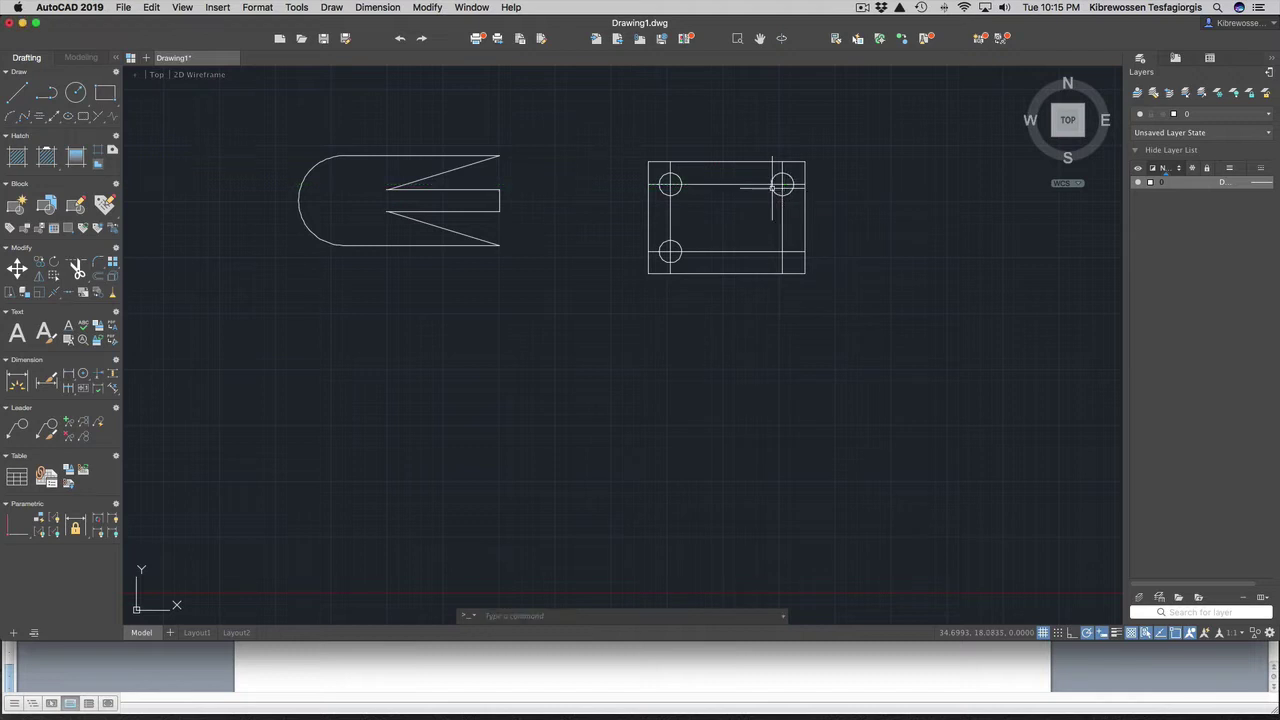
{"action": "type", "text": "c"}
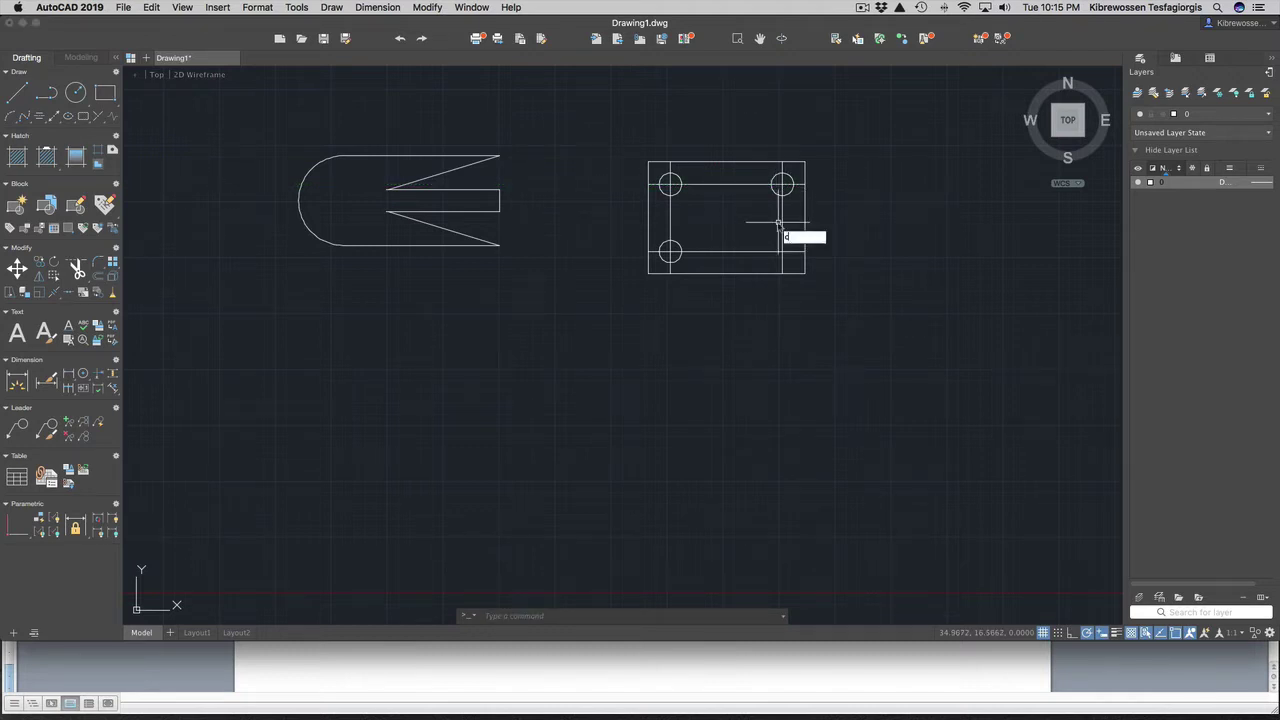
{"action": "key", "text": "Return"}
{"action": "left_click", "coordinate": [781, 250]}
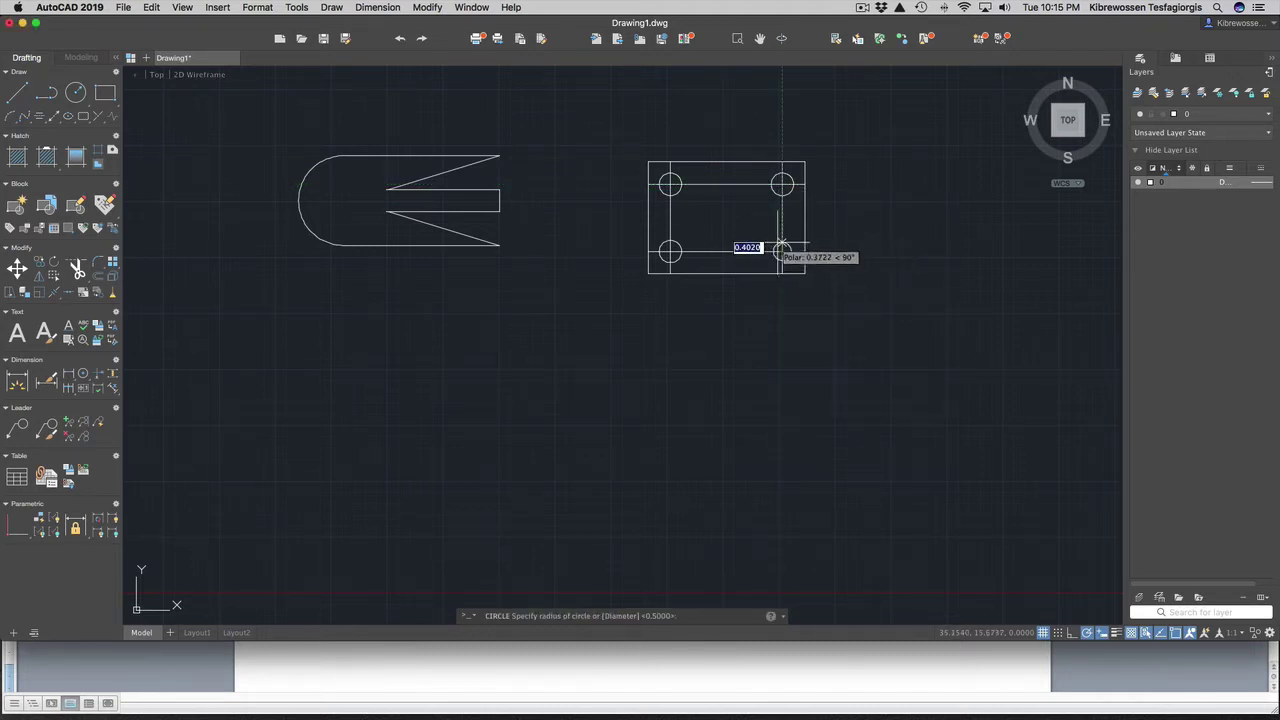
{"action": "type", "text": "0.5"}
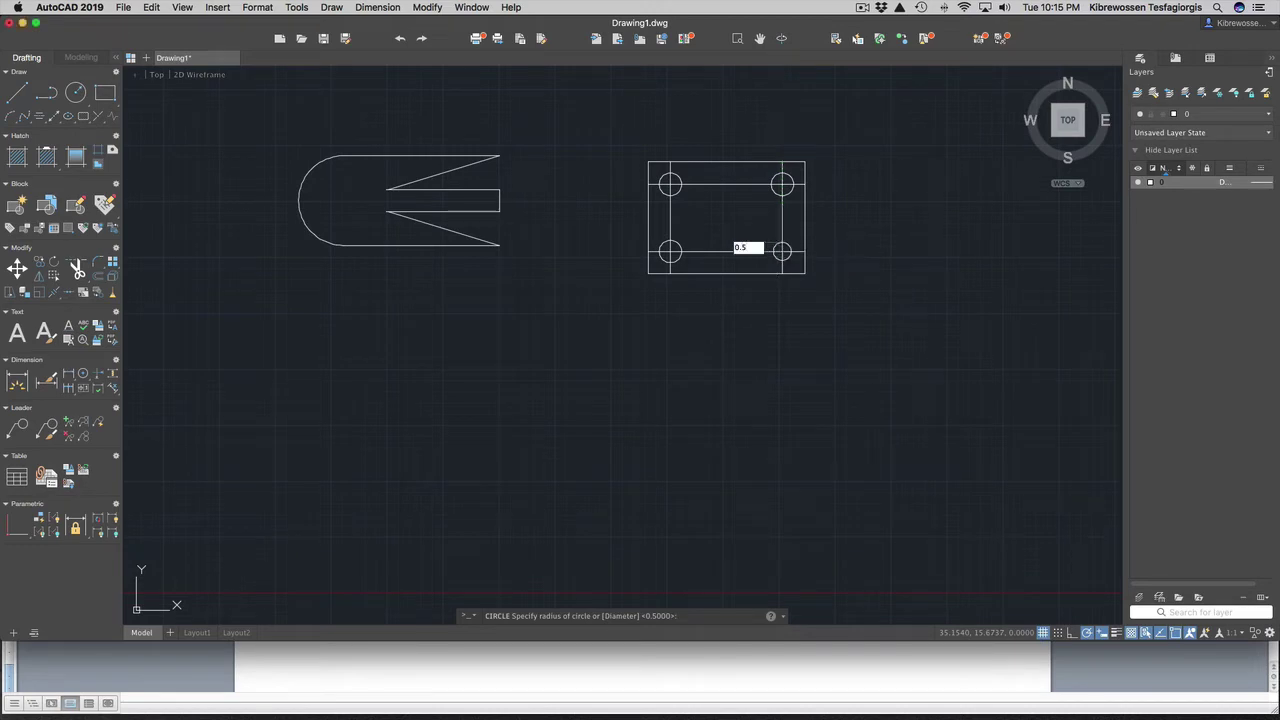
{"action": "key", "text": "Return"}
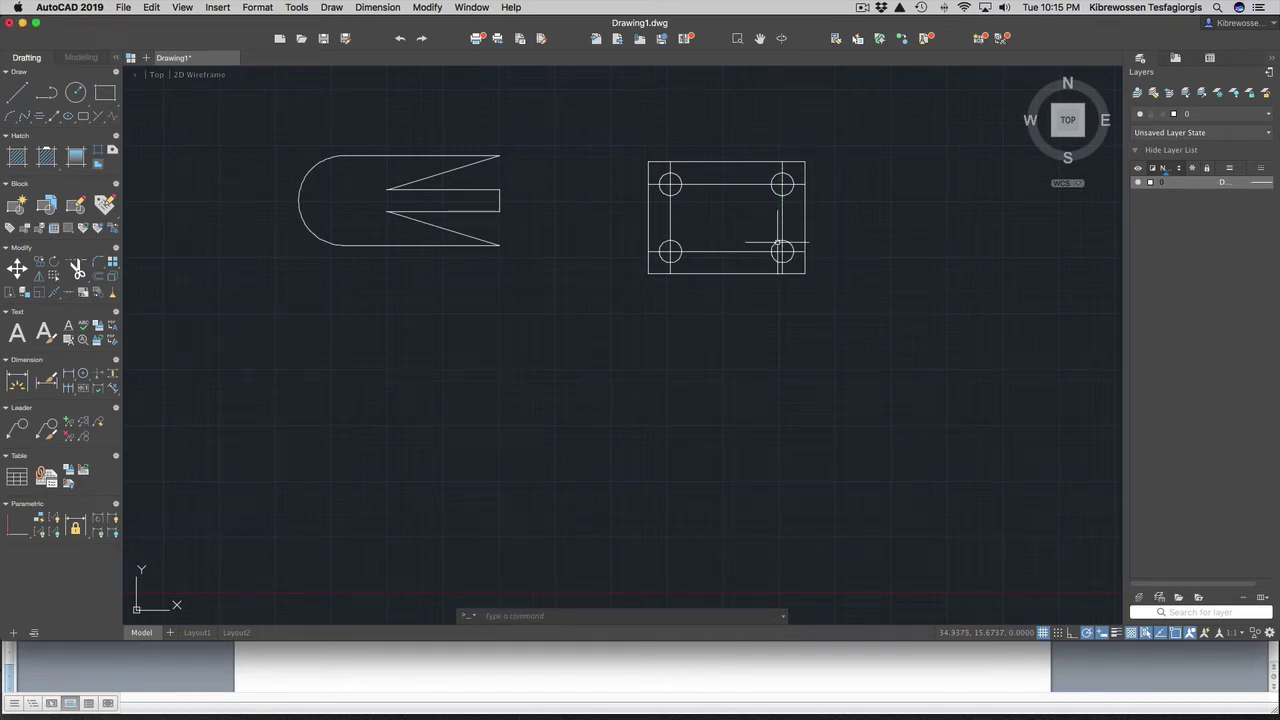
{"action": "key", "text": "ctrl+Up"}
{"action": "left_click", "coordinate": [984, 340]}
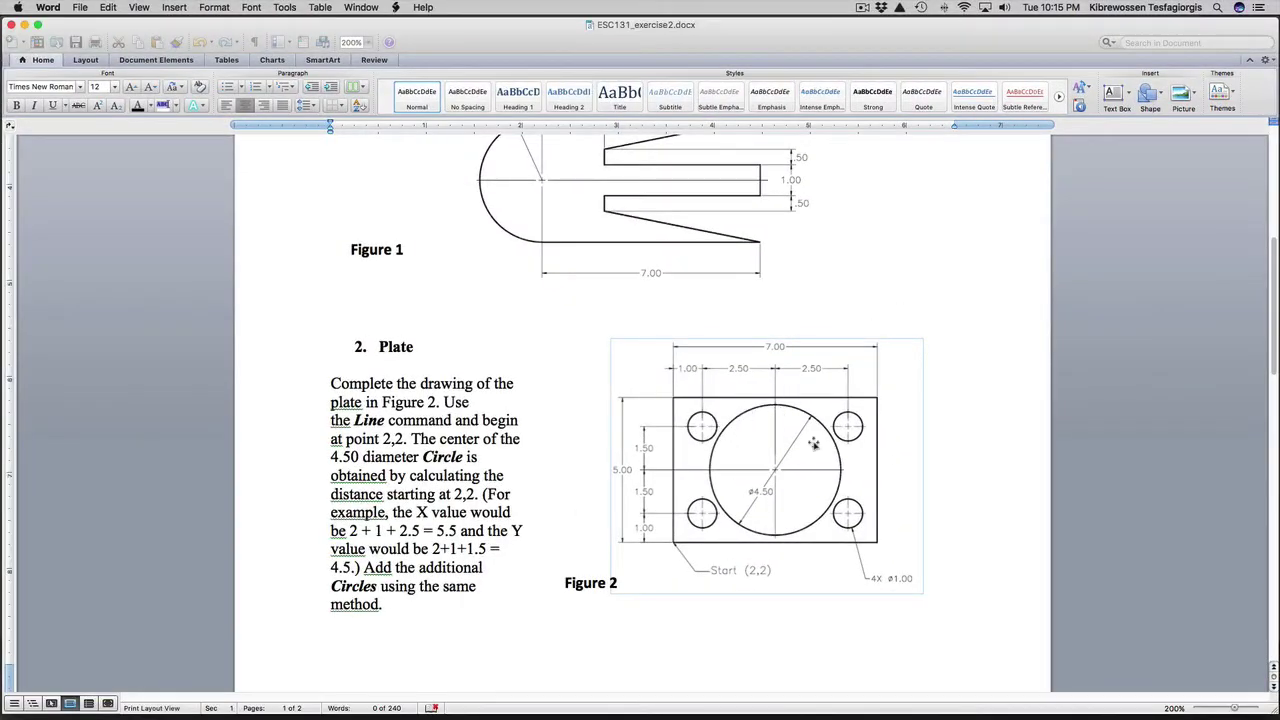
Step: Check the Figure 2 plate dimensions in Word and switch back to AutoCAD
{"action": "key", "text": "ctrl+Up"}
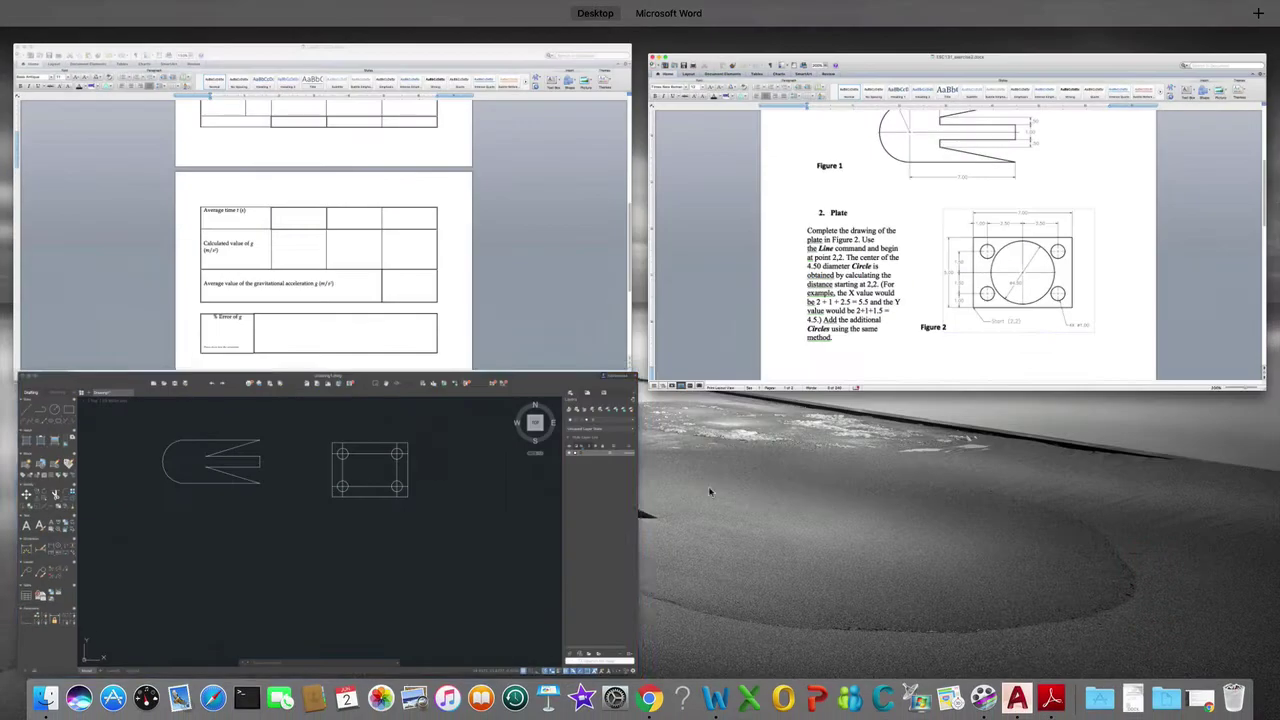
{"action": "left_click", "coordinate": [477, 492]}
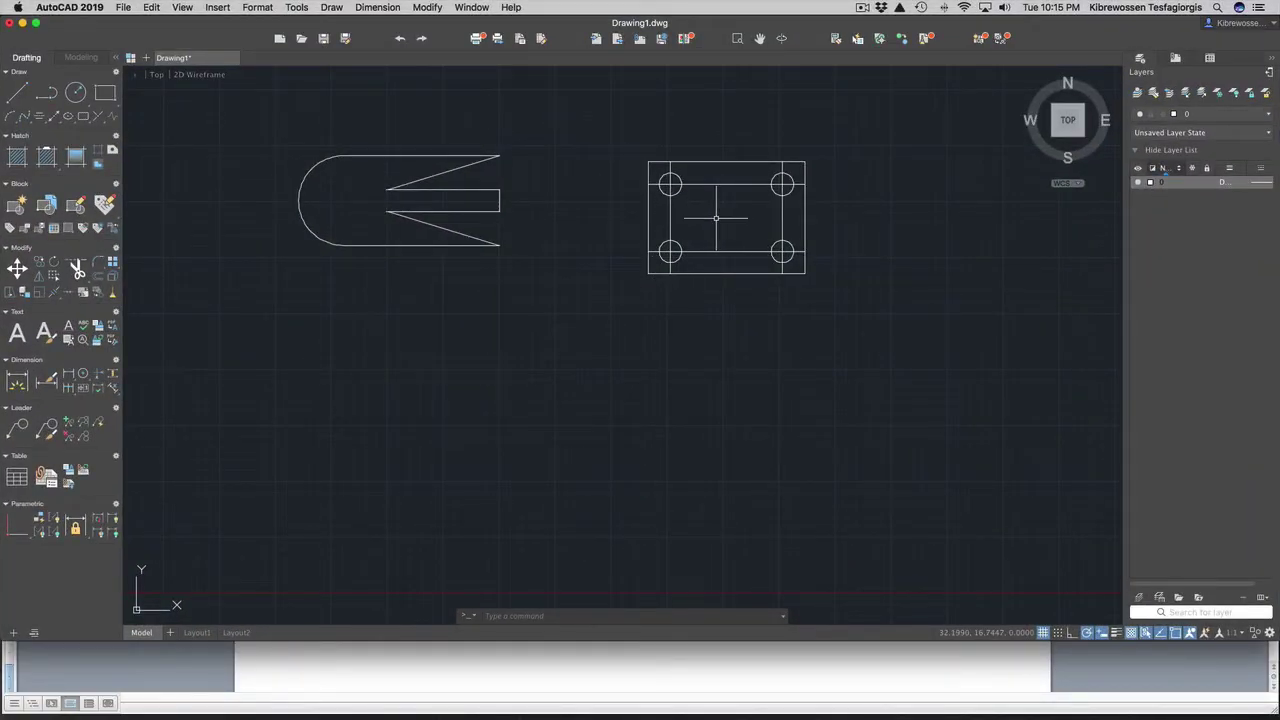
Step: Offset the rectangle's left edge 3.5 units inward as a vertical construction line
{"action": "type", "text": "o"}
{"action": "key", "text": "Return"}
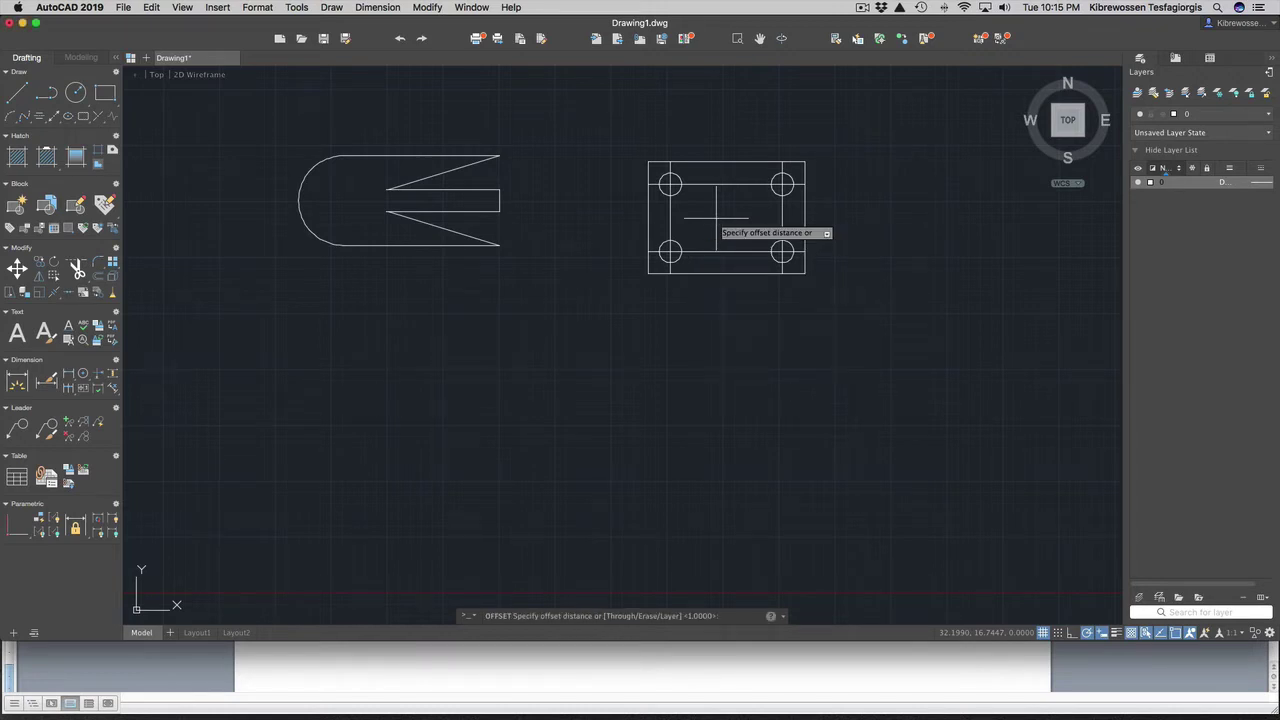
{"action": "type", "text": "3.5"}
{"action": "key", "text": "Return"}
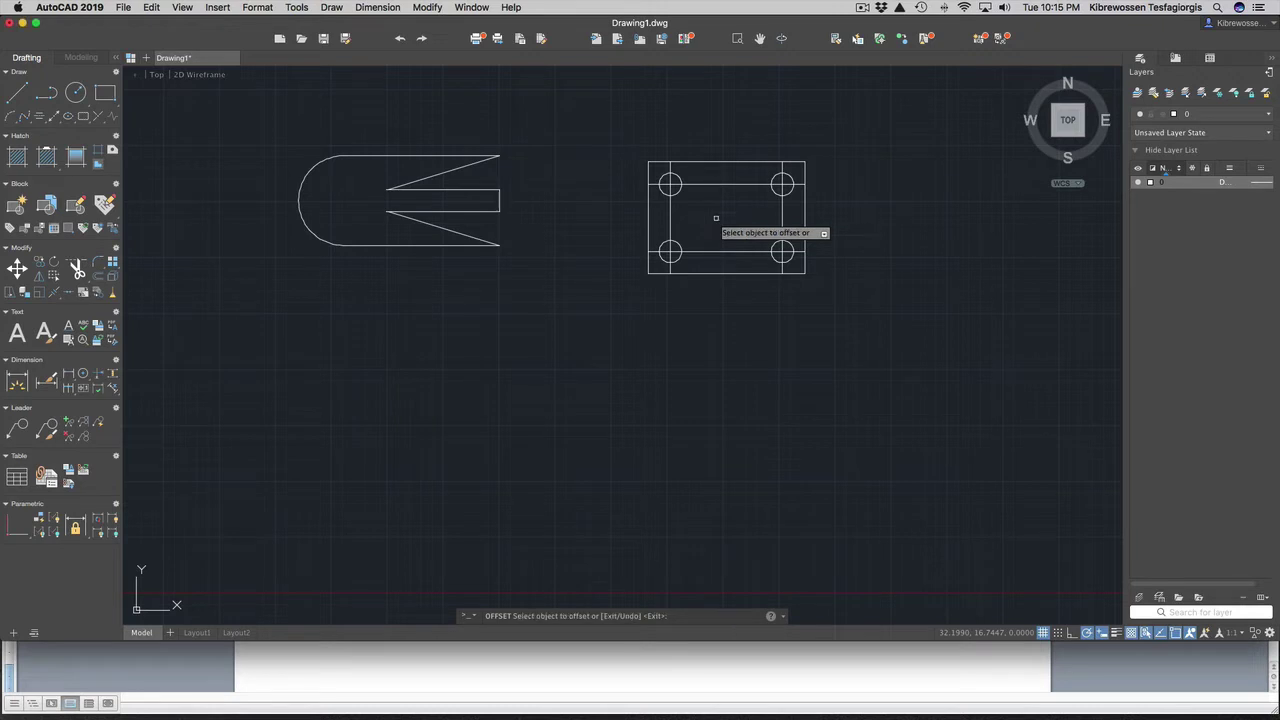
{"action": "left_click", "coordinate": [650, 218]}
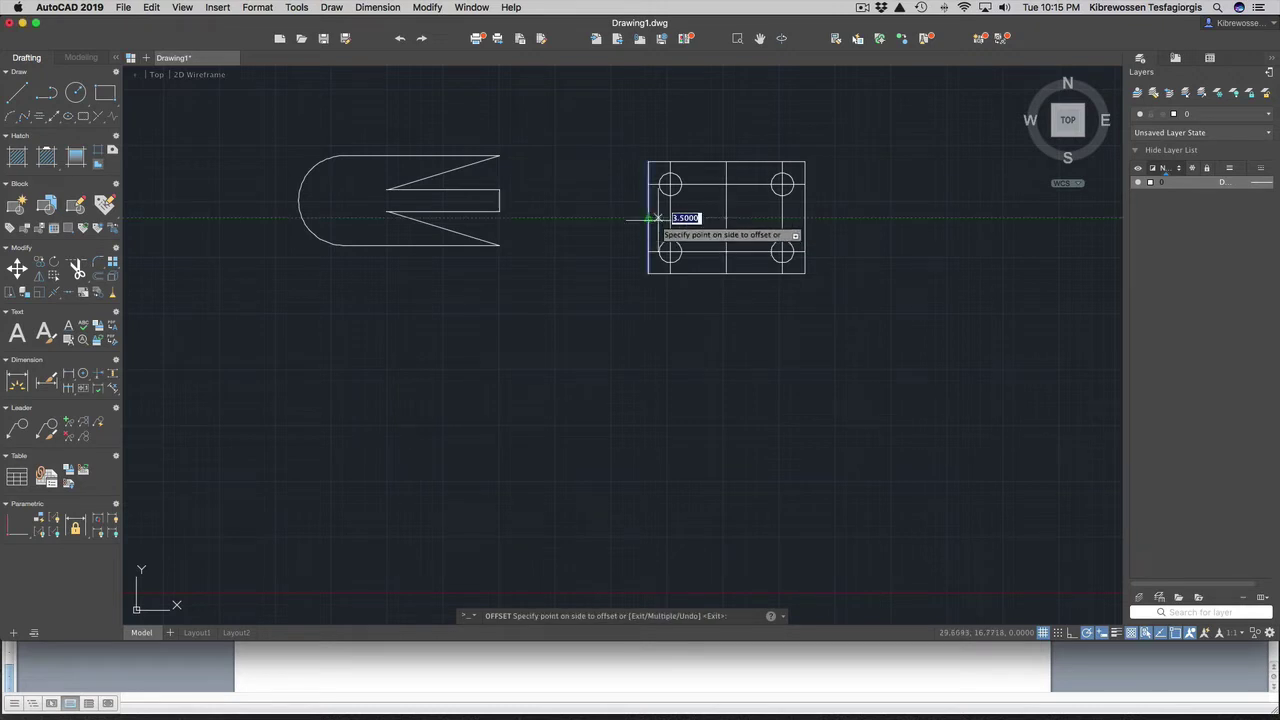
{"action": "left_click", "coordinate": [737, 215]}
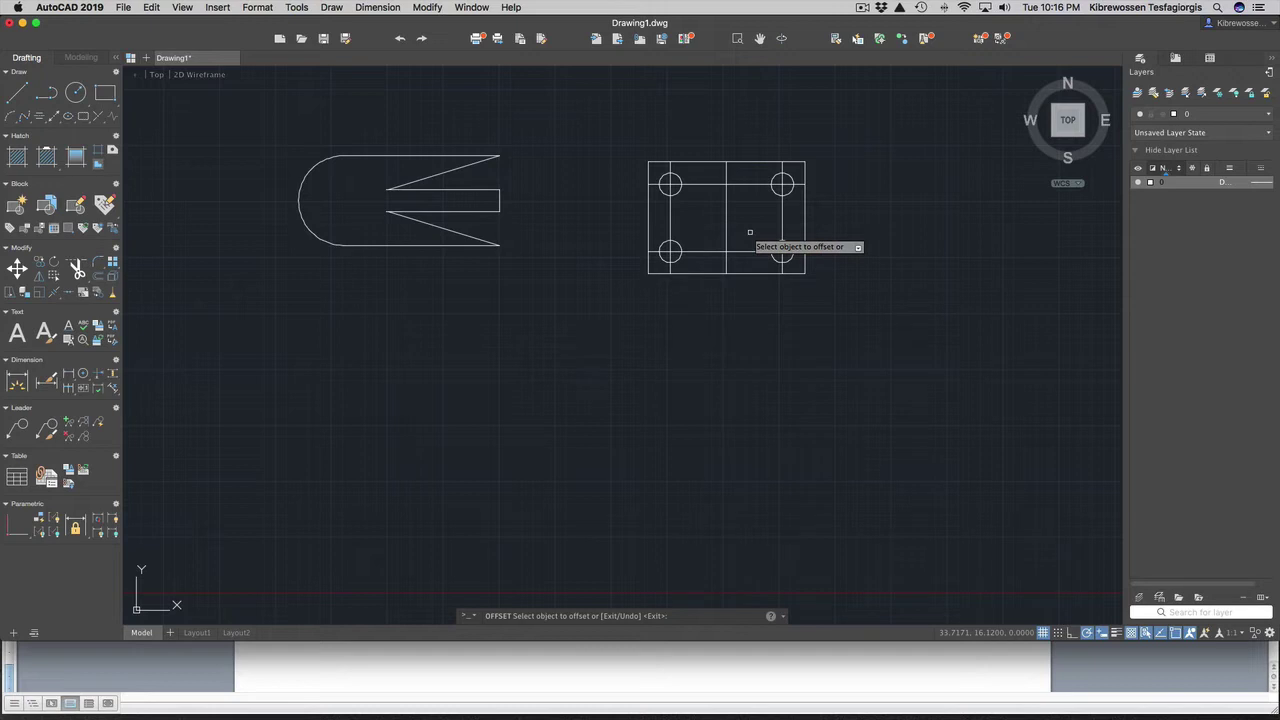
{"action": "key", "text": "Escape"}
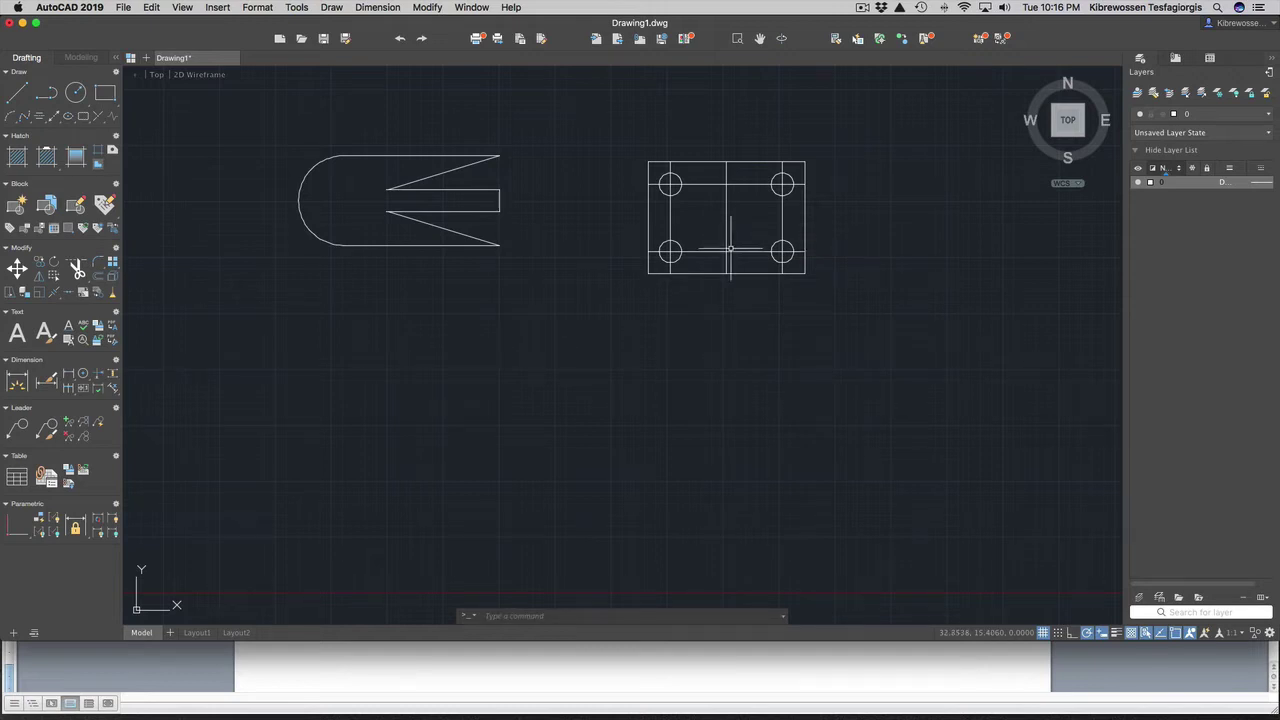
Step: Draw a 4.5-diameter circle centred at the plate's centre intersection
{"action": "type", "text": "c"}
{"action": "key", "text": "Return"}
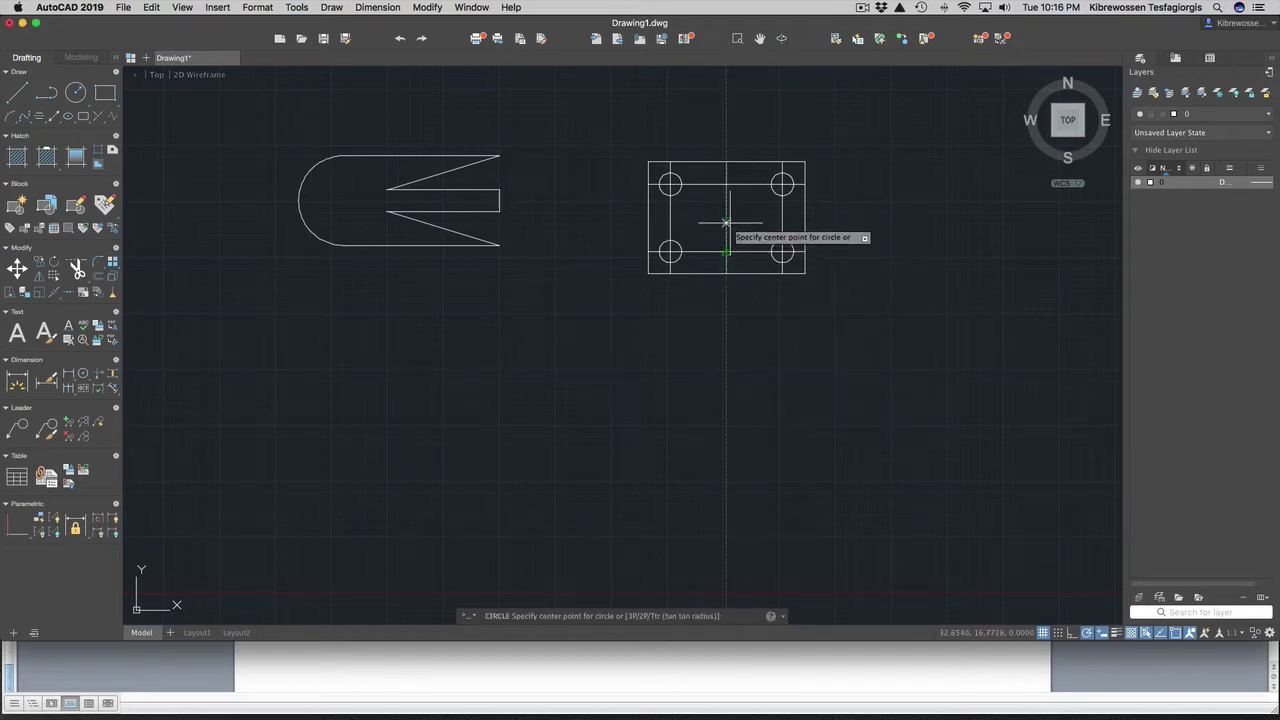
{"action": "left_click", "coordinate": [726, 219]}
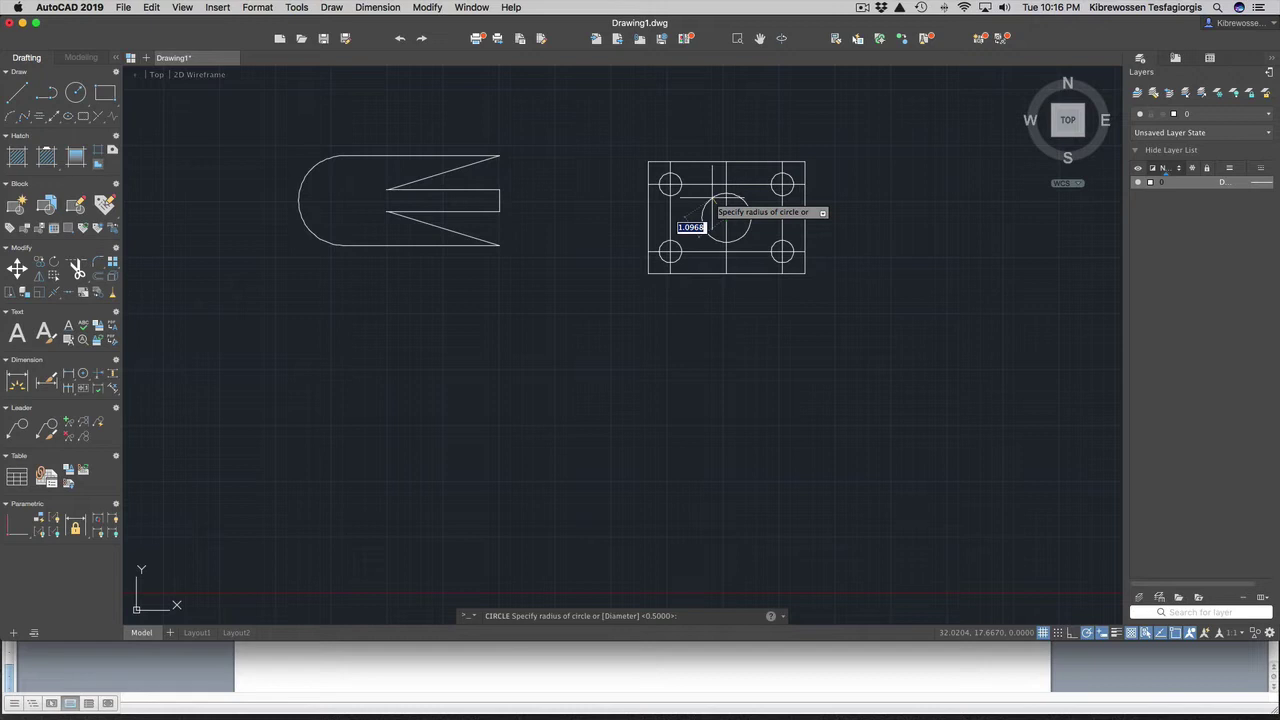
{"action": "type", "text": "d"}
{"action": "key", "text": "Return"}
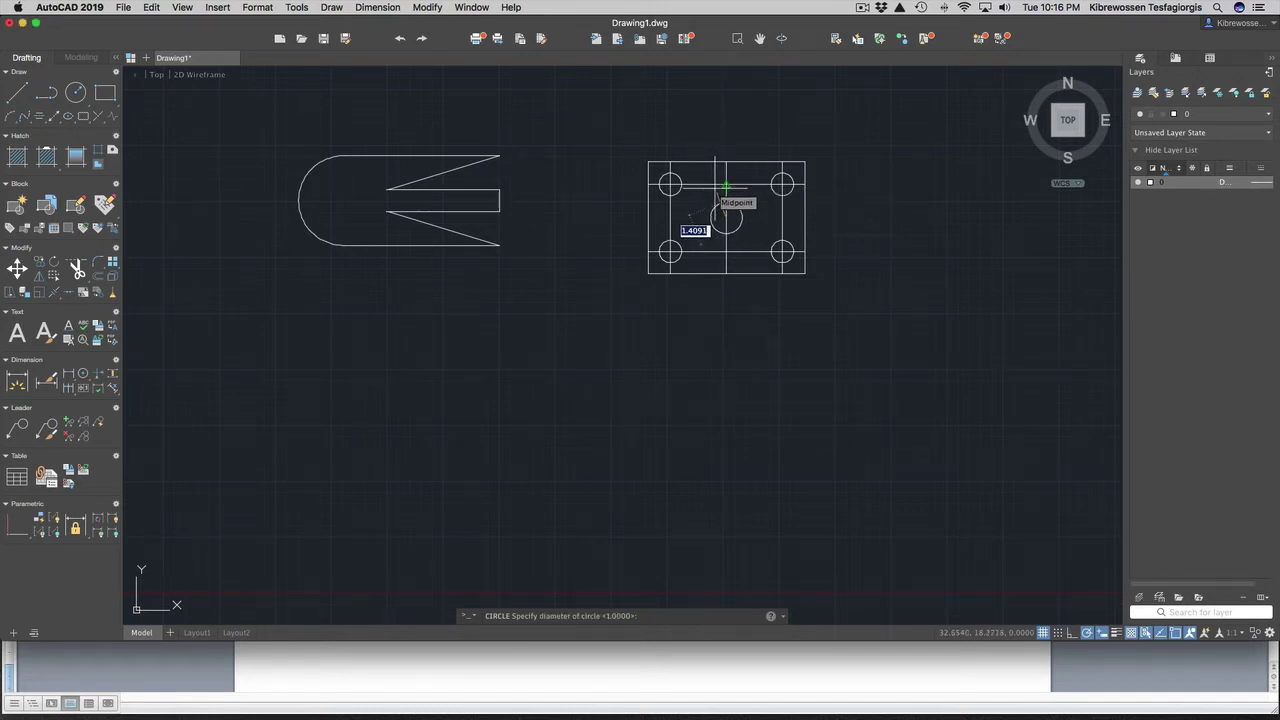
{"action": "type", "text": "4.5"}
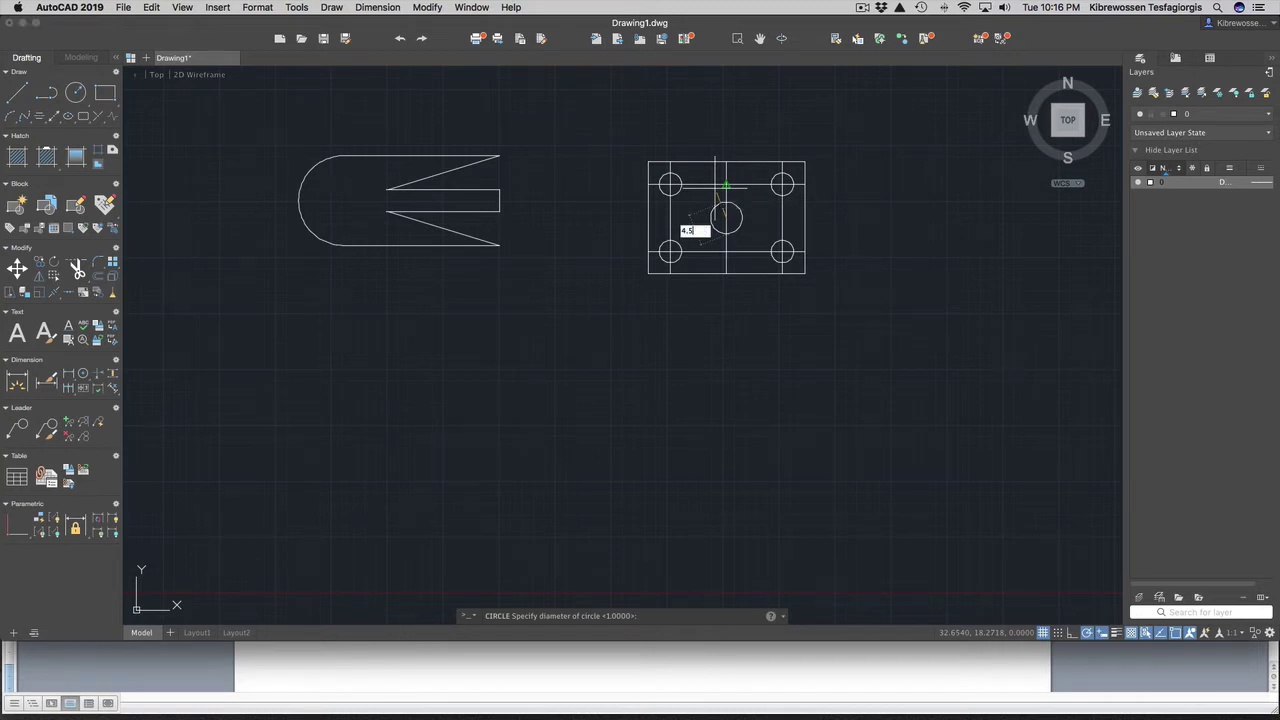
{"action": "key", "text": "Return"}
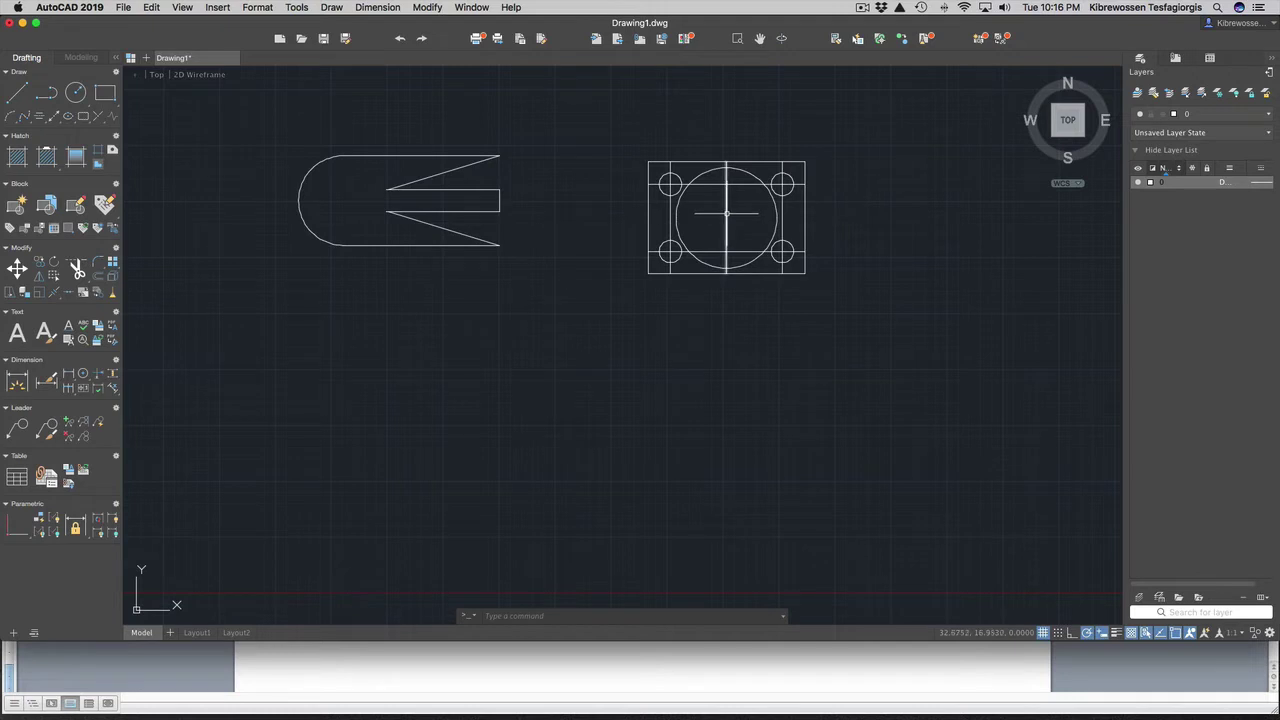
Step: Delete the centre line, top and bottom horizontal lines, and two inner vertical construction lines
{"action": "left_click", "coordinate": [727, 212]}
{"action": "left_click", "coordinate": [740, 183]}
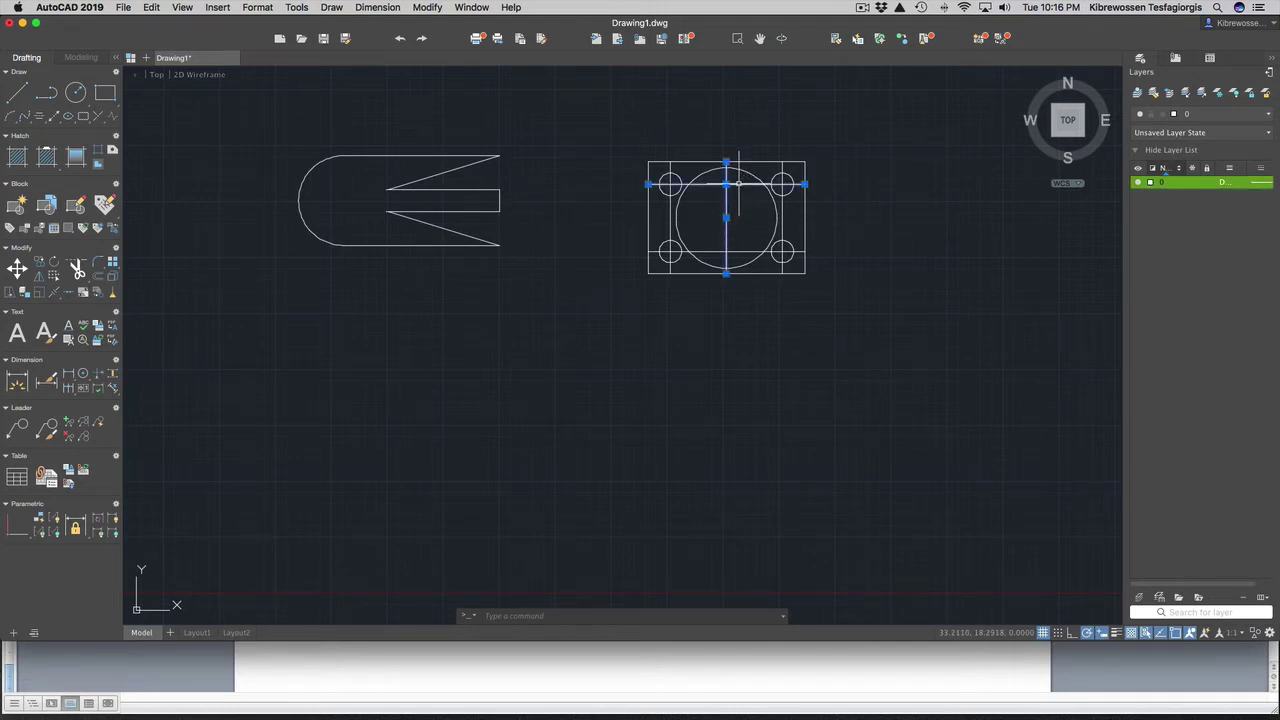
{"action": "left_click", "coordinate": [747, 251]}
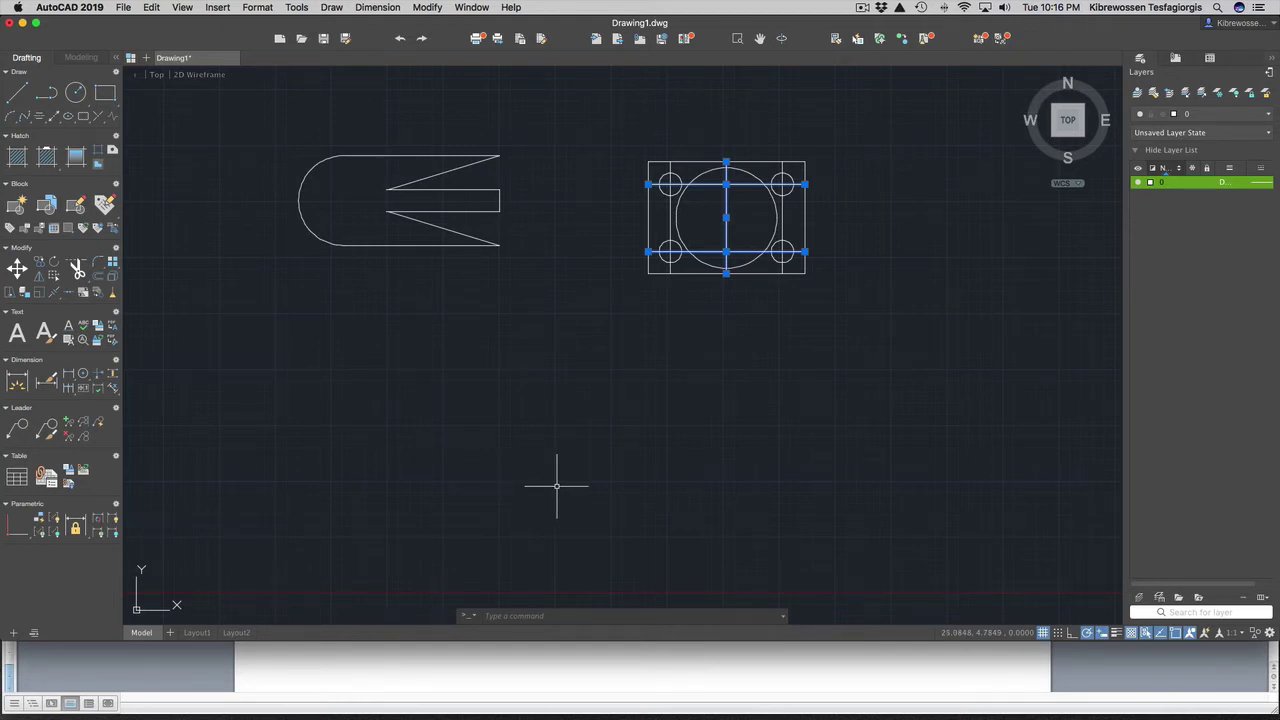
{"action": "key", "text": "Escape"}
{"action": "scroll", "coordinate": [557, 486], "scroll_direction": "up", "scroll_amount": 1}
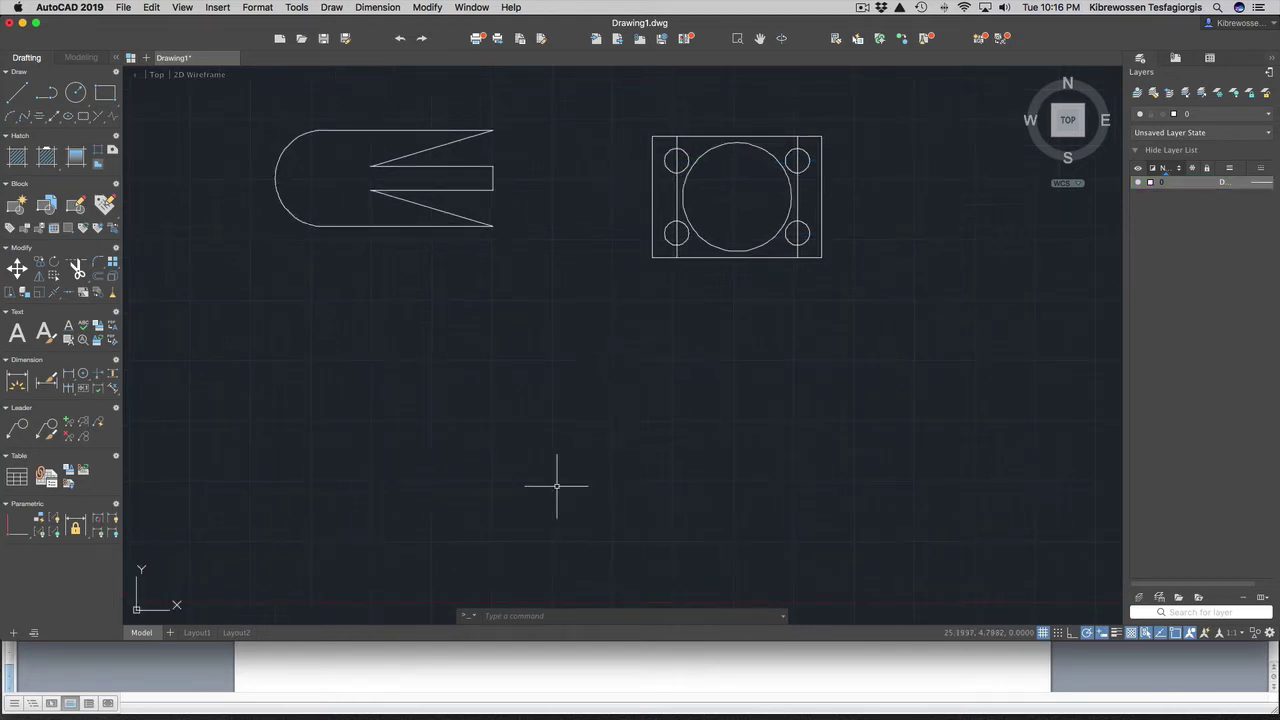
{"action": "left_click", "coordinate": [674, 240]}
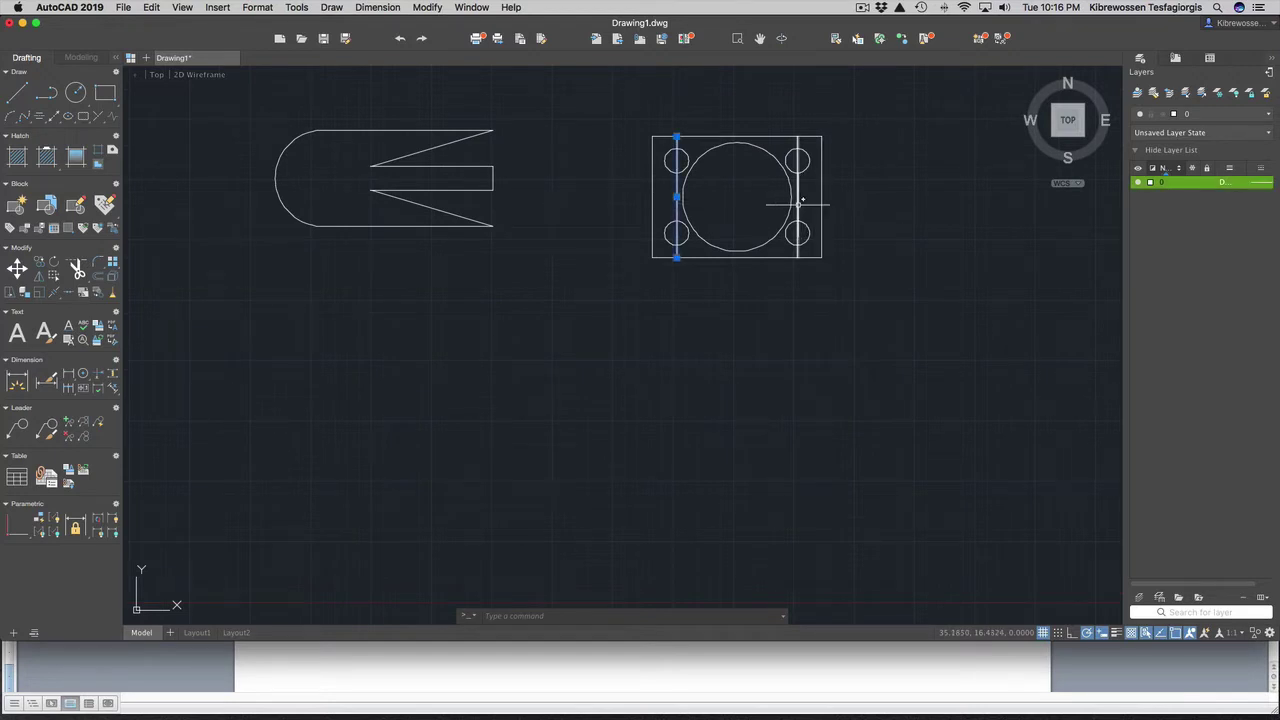
{"action": "left_click", "coordinate": [799, 204]}
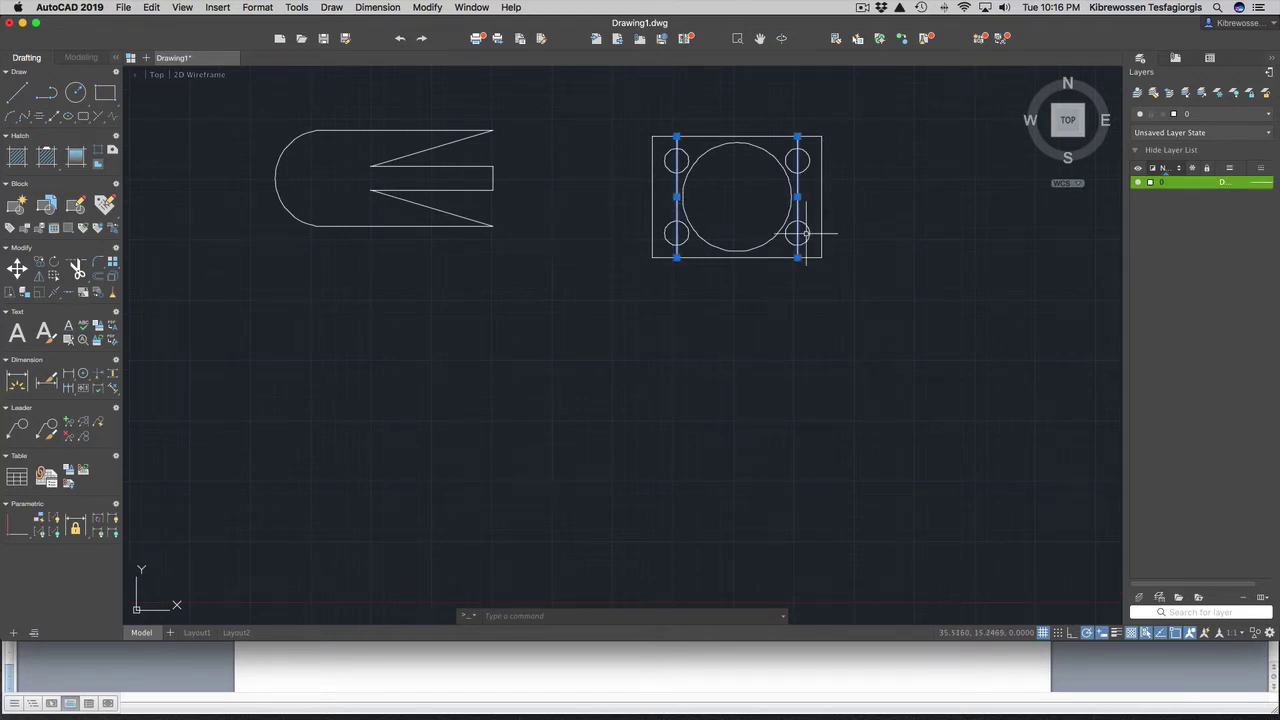
{"action": "key", "text": "Escape"}
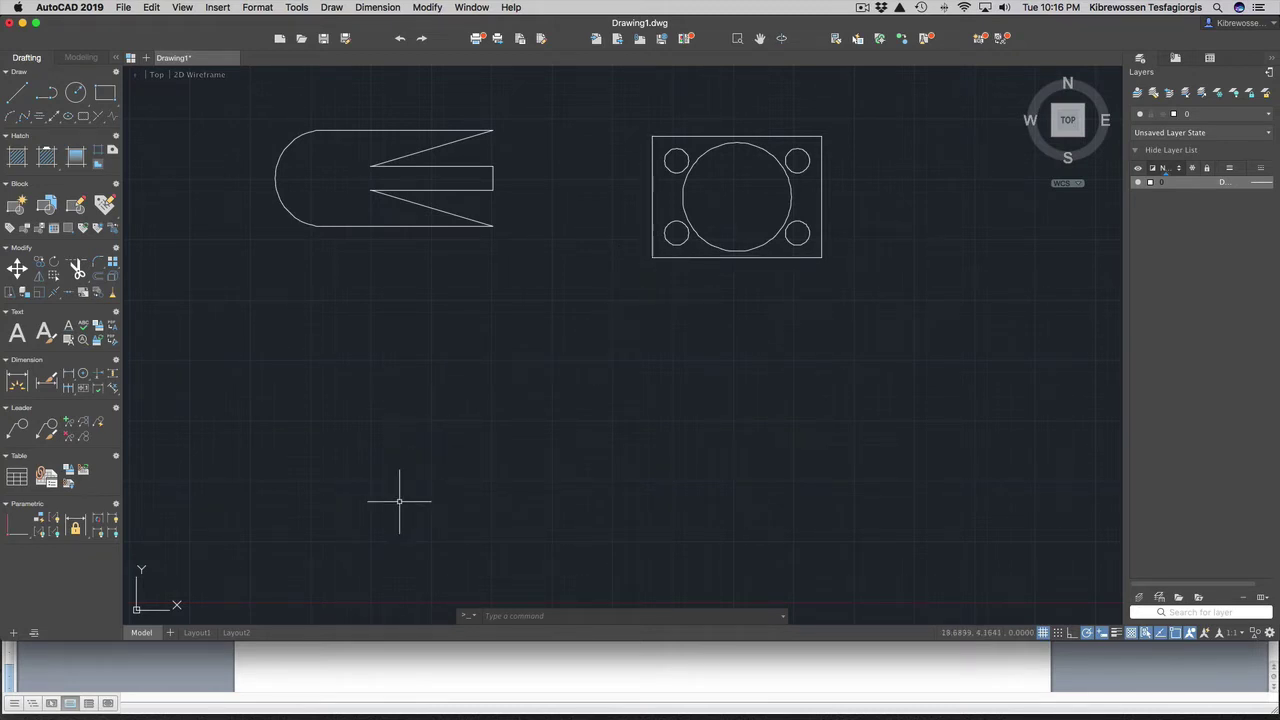
Step: Draw a line starting at point 2,2 to a picked end point
{"action": "type", "text": "l"}
{"action": "key", "text": "Return"}
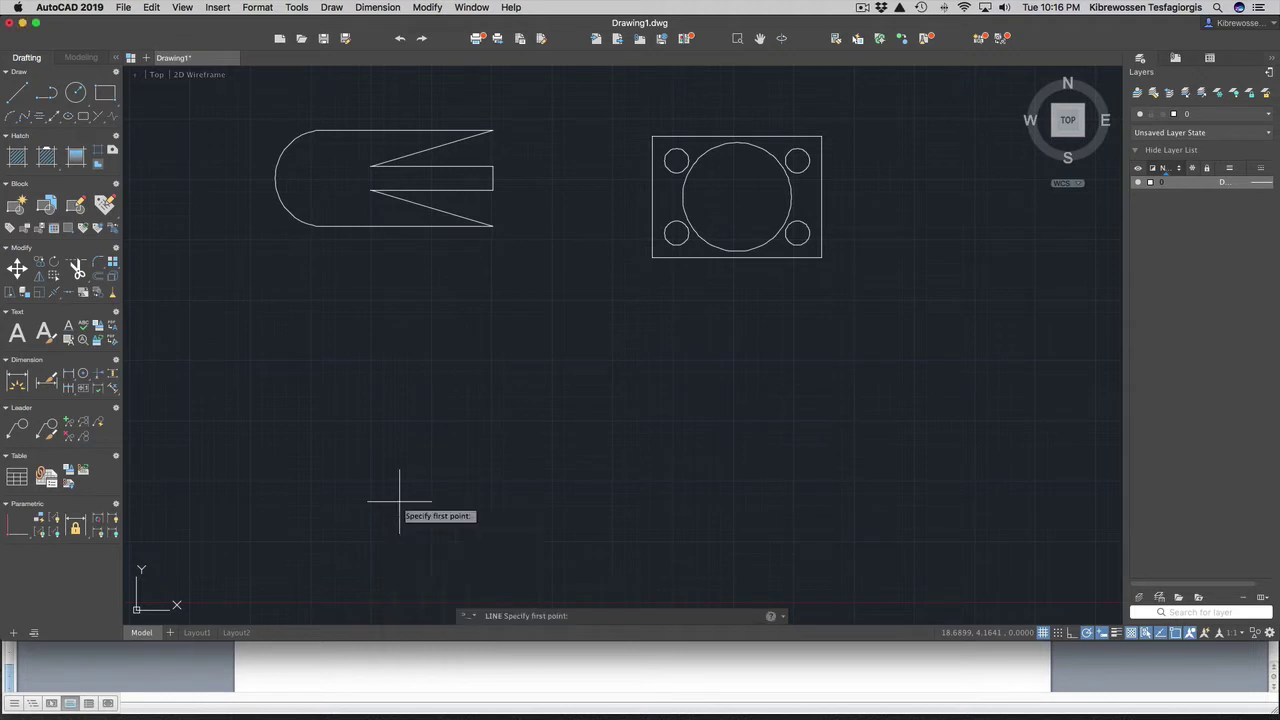
{"action": "type", "text": "2"}
{"action": "key", "text": "Tab"}
{"action": "type", "text": "2"}
{"action": "key", "text": "Return"}
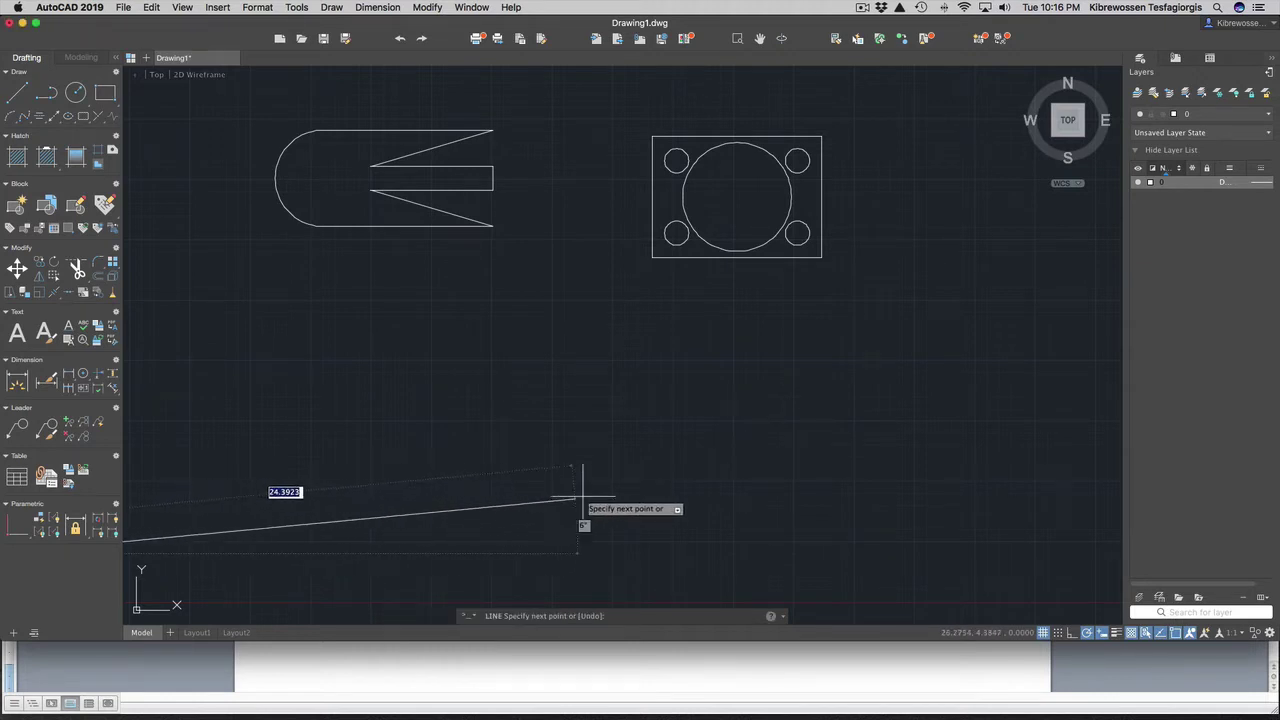
{"action": "left_click", "coordinate": [533, 452]}
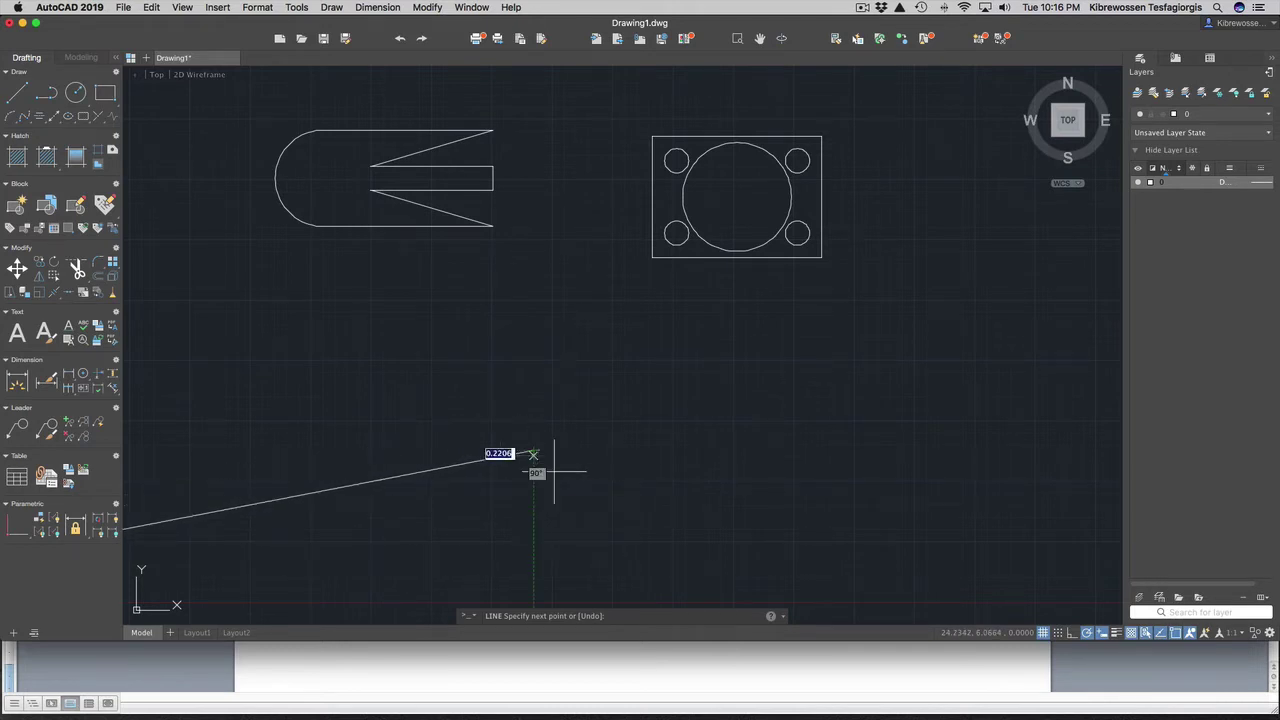
{"action": "key", "text": "Escape"}
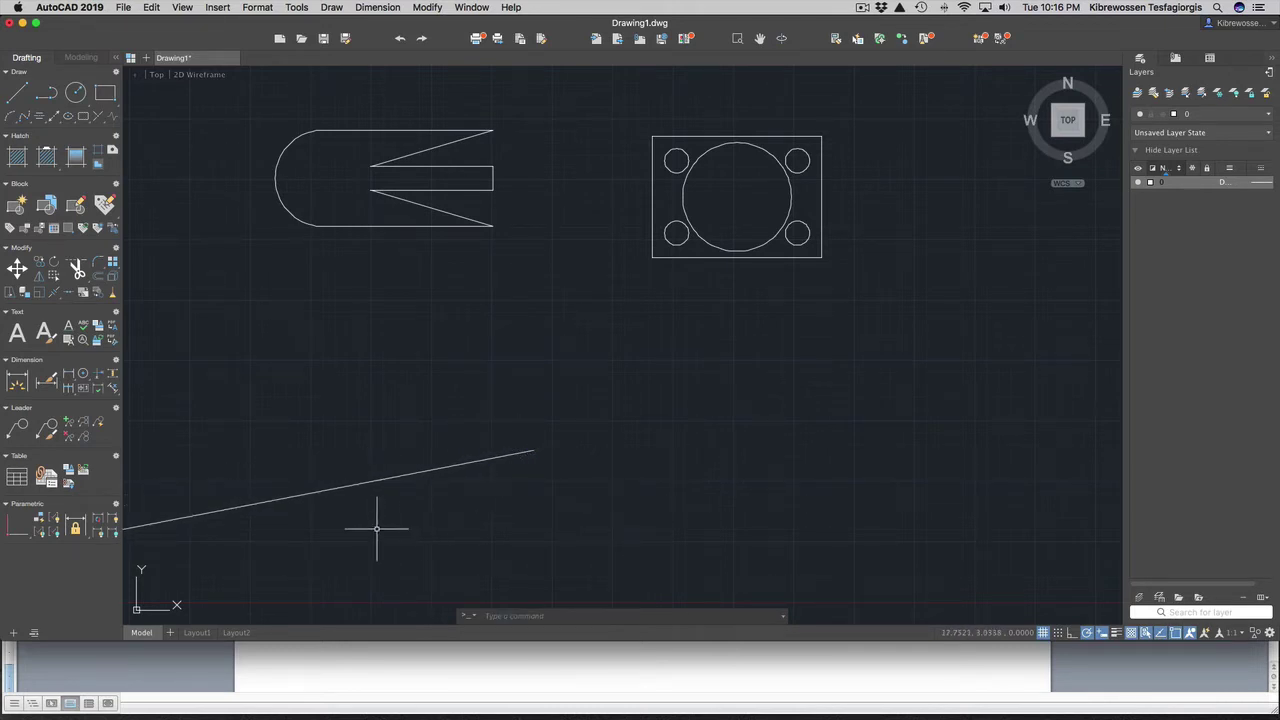
Step: Move the whole plate with MOCORO from its lower-left corner to the drawing's lower left
{"action": "scroll", "coordinate": [381, 524], "scroll_direction": "down", "scroll_amount": 5}
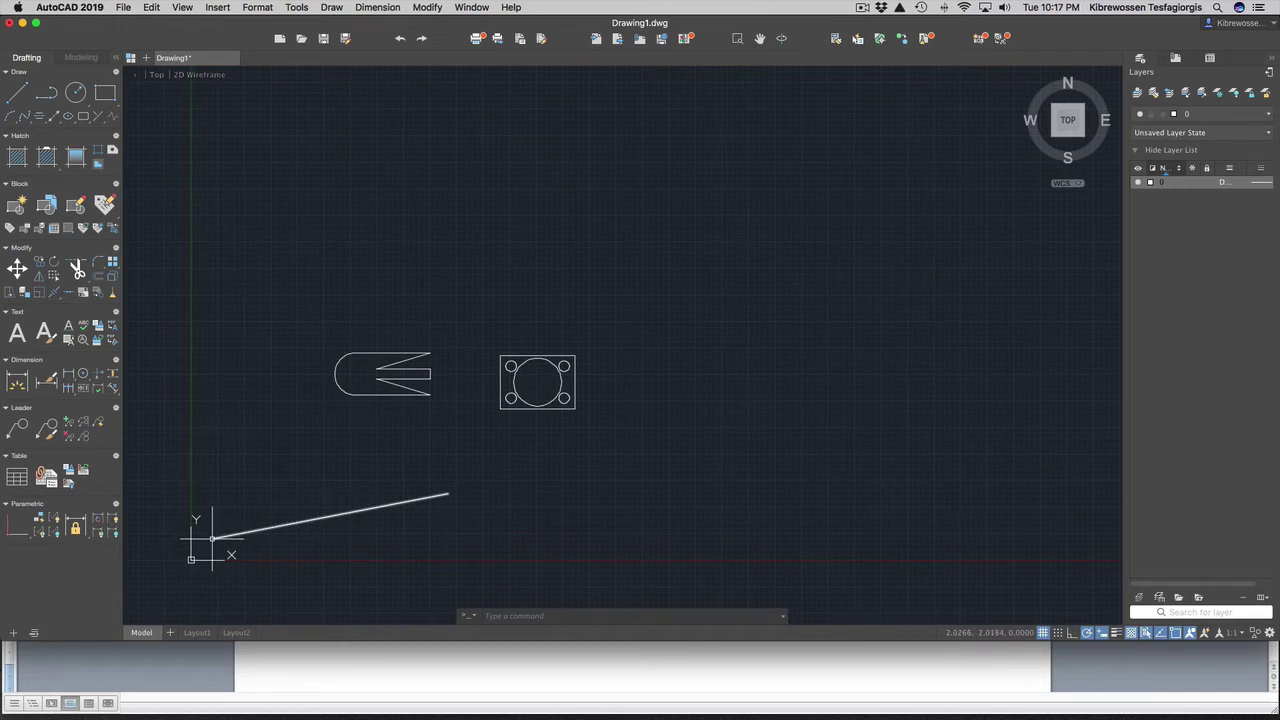
{"action": "scroll", "coordinate": [550, 480], "scroll_direction": "up", "scroll_amount": 1}
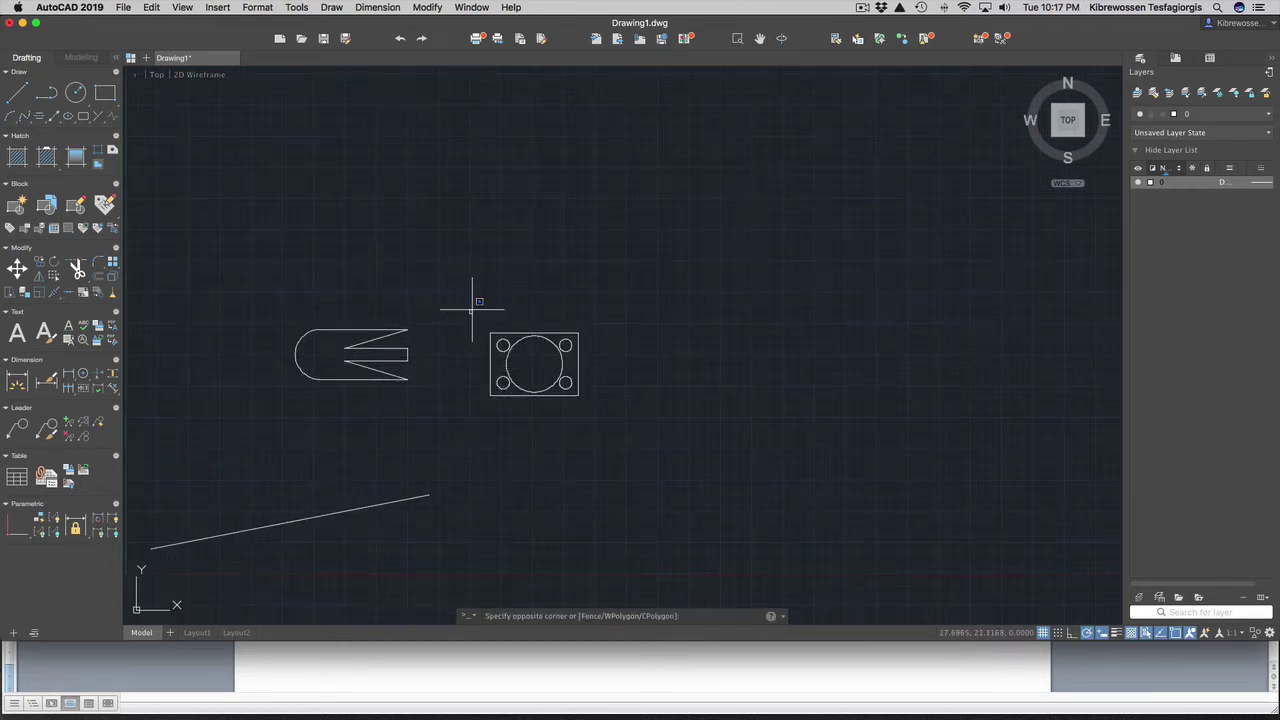
{"action": "mouse_move", "coordinate": [471, 298]}
{"action": "left_mouse_down"}
{"action": "mouse_move", "coordinate": [567, 313]}
{"action": "mouse_move", "coordinate": [614, 344]}
{"action": "mouse_move", "coordinate": [600, 409]}
{"action": "mouse_move", "coordinate": [519, 429]}
{"action": "mouse_move", "coordinate": [476, 392]}
{"action": "left_mouse_up"}
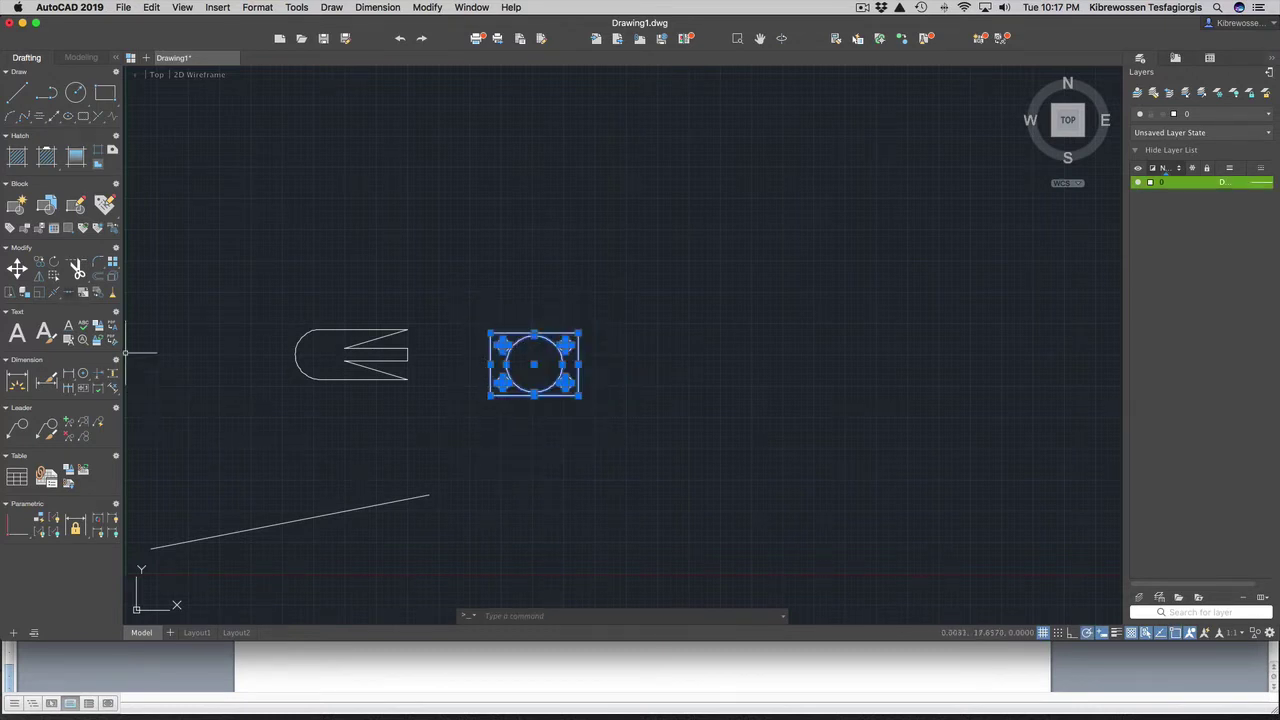
{"action": "type", "text": "mocoro"}
{"action": "key", "text": "Return"}
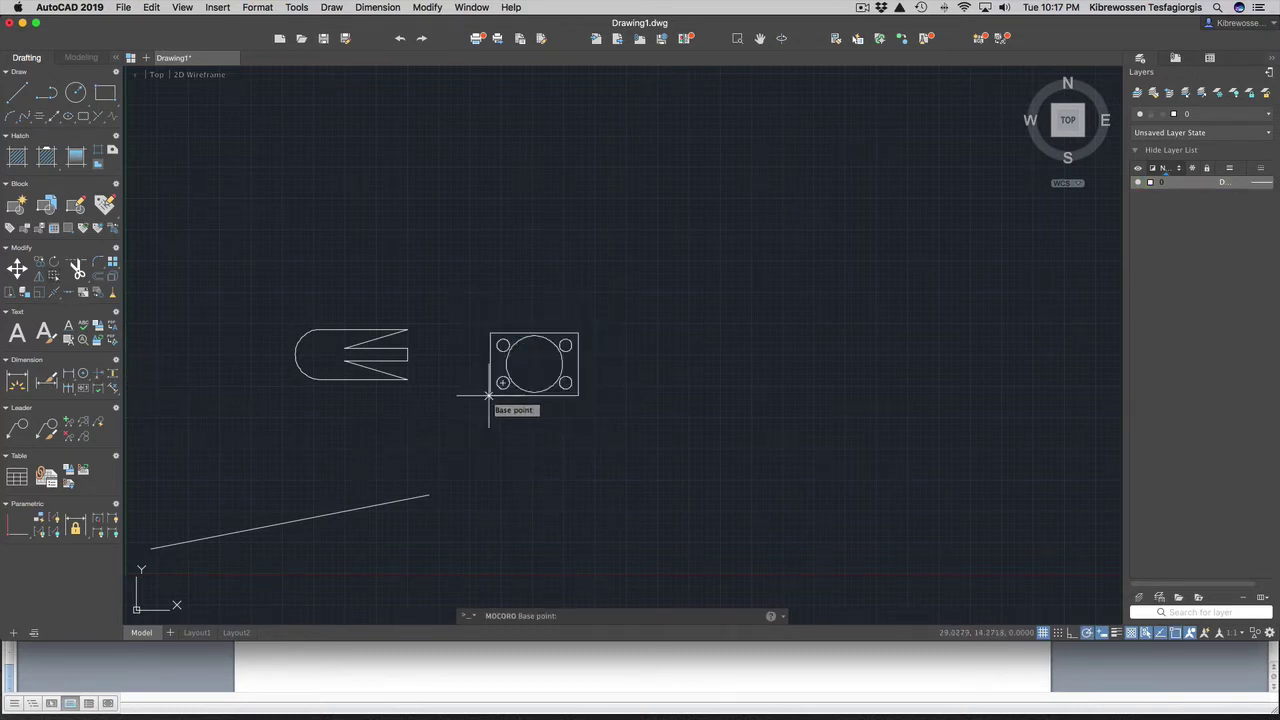
{"action": "left_click", "coordinate": [490, 396]}
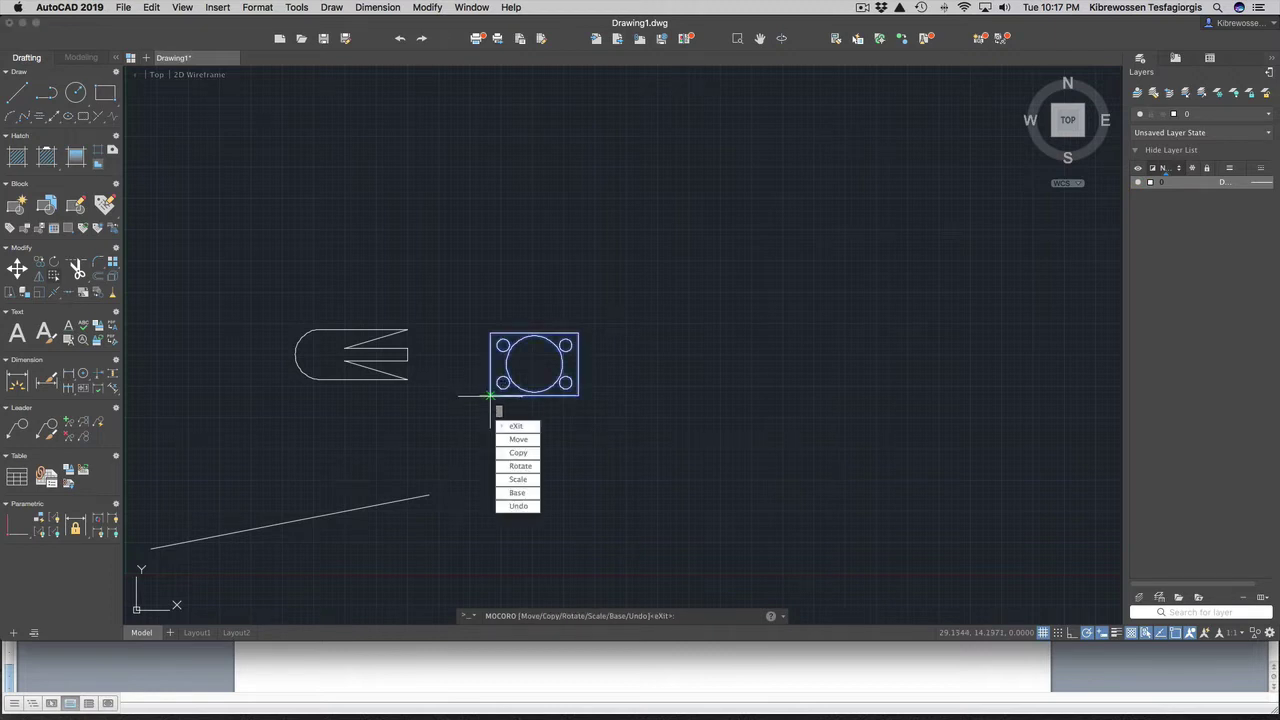
{"action": "left_click", "coordinate": [518, 439]}
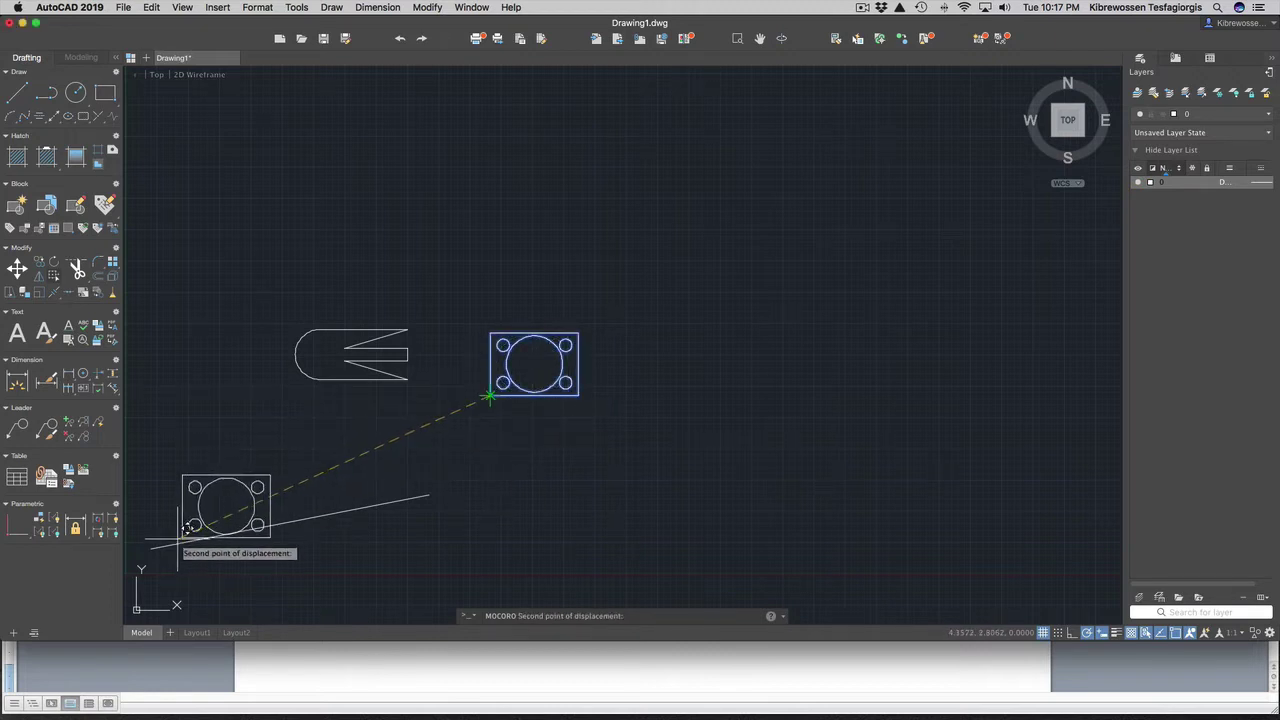
{"action": "left_click", "coordinate": [150, 548]}
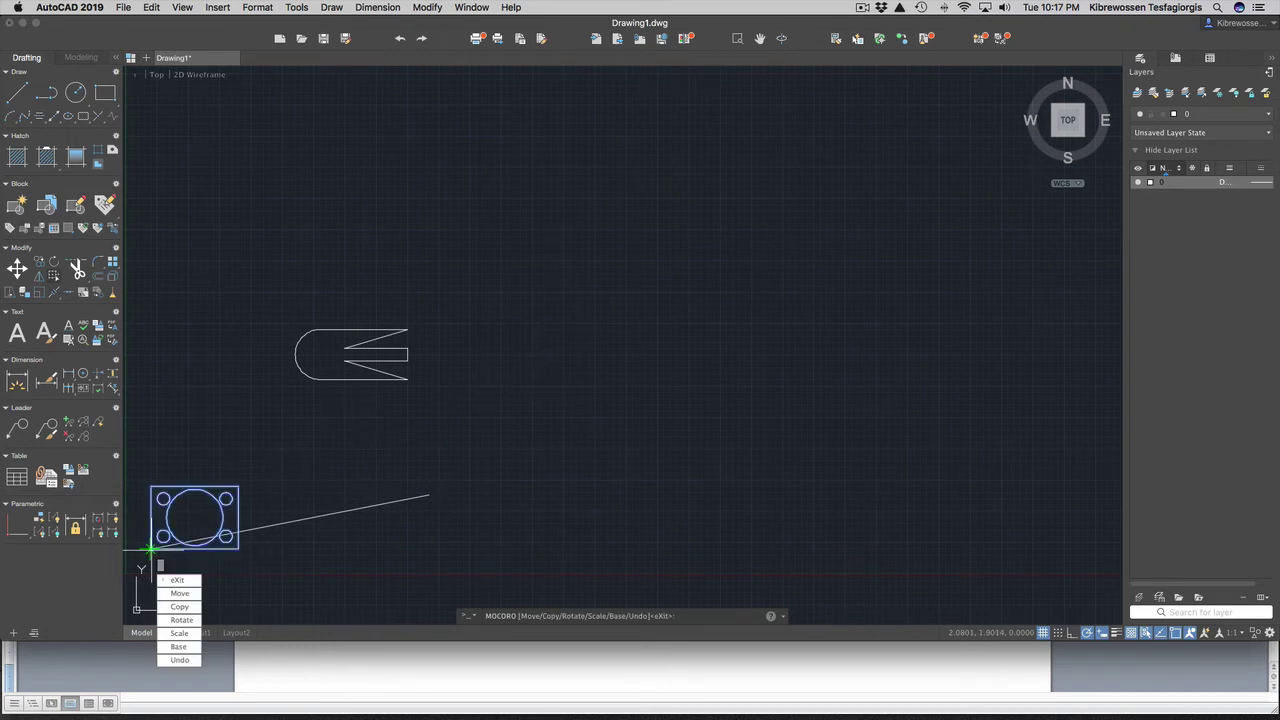
{"action": "key", "text": "Escape"}
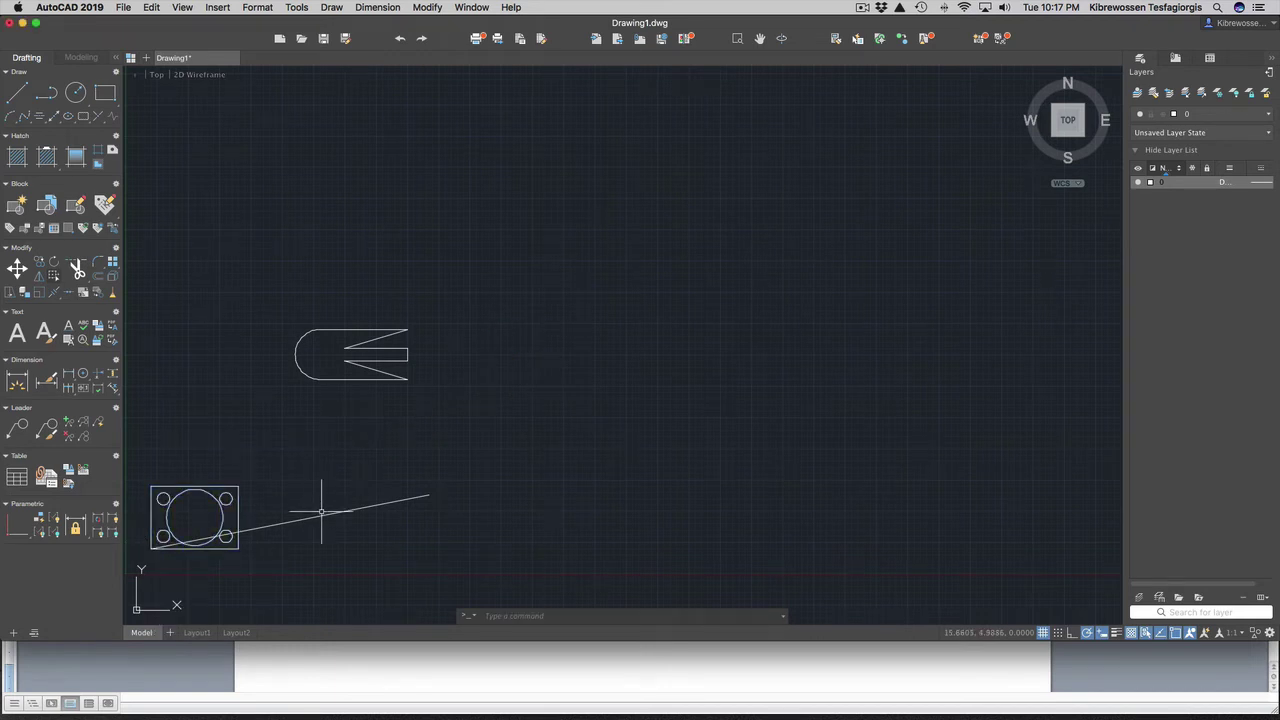
Step: Erase the leftover slanted line and bring up the window overview
{"action": "left_click", "coordinate": [320, 516]}
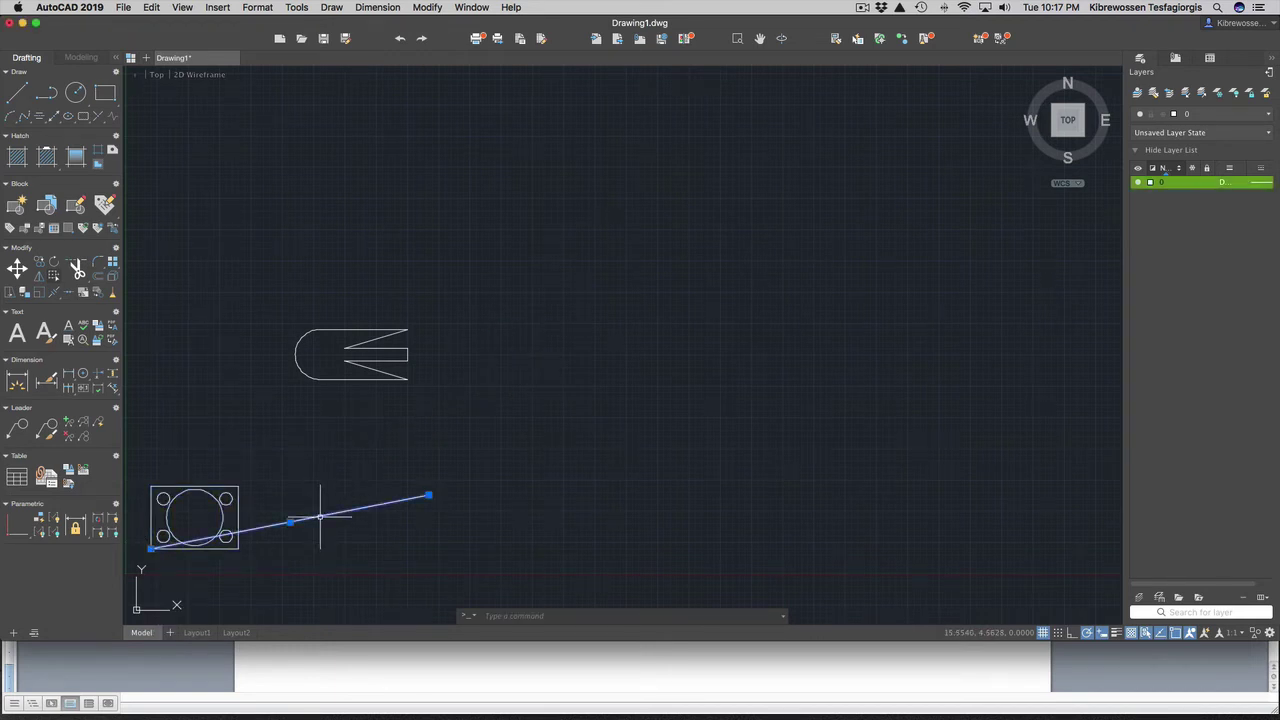
{"action": "key", "text": "Delete"}
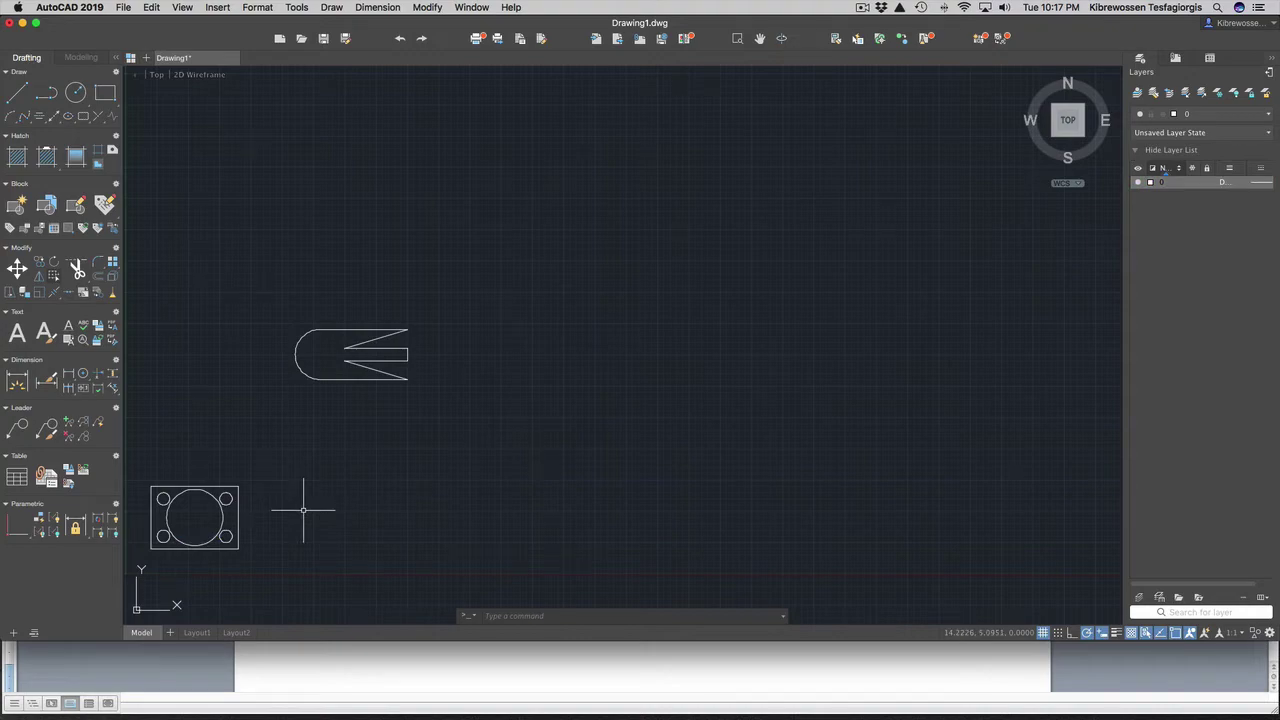
{"action": "key", "text": "ctrl+Up"}
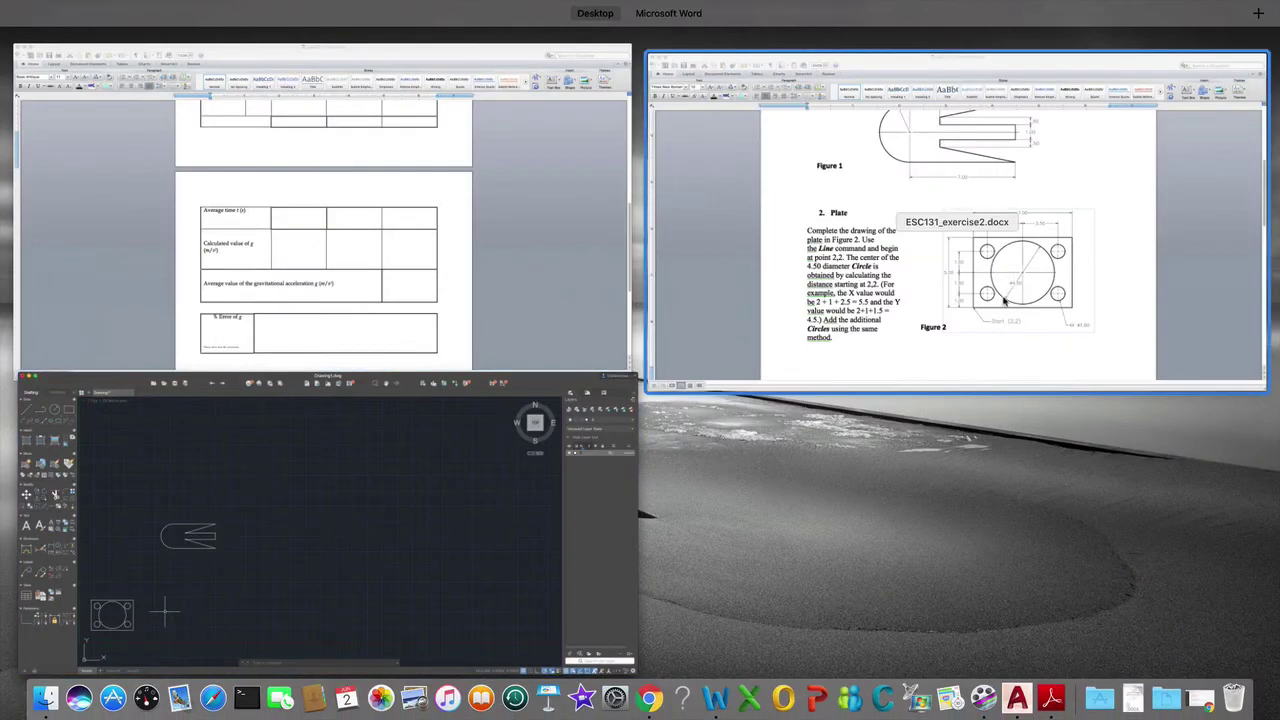
Step: Bring up the Hinge Bracket Figure 3 in Word, then return to the window overview
{"action": "left_click", "coordinate": [1003, 303]}
{"action": "scroll", "coordinate": [894, 380], "scroll_direction": "down", "scroll_amount": 15}
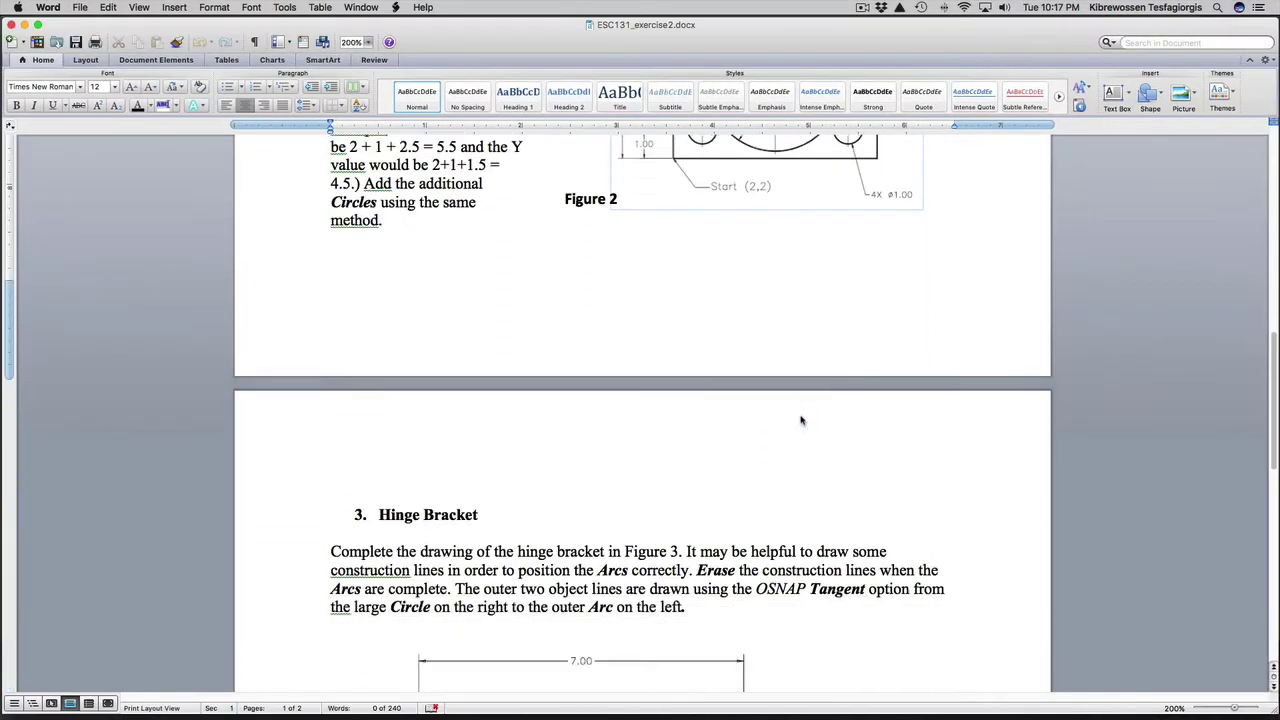
{"action": "scroll", "coordinate": [801, 421], "scroll_direction": "down", "scroll_amount": 3}
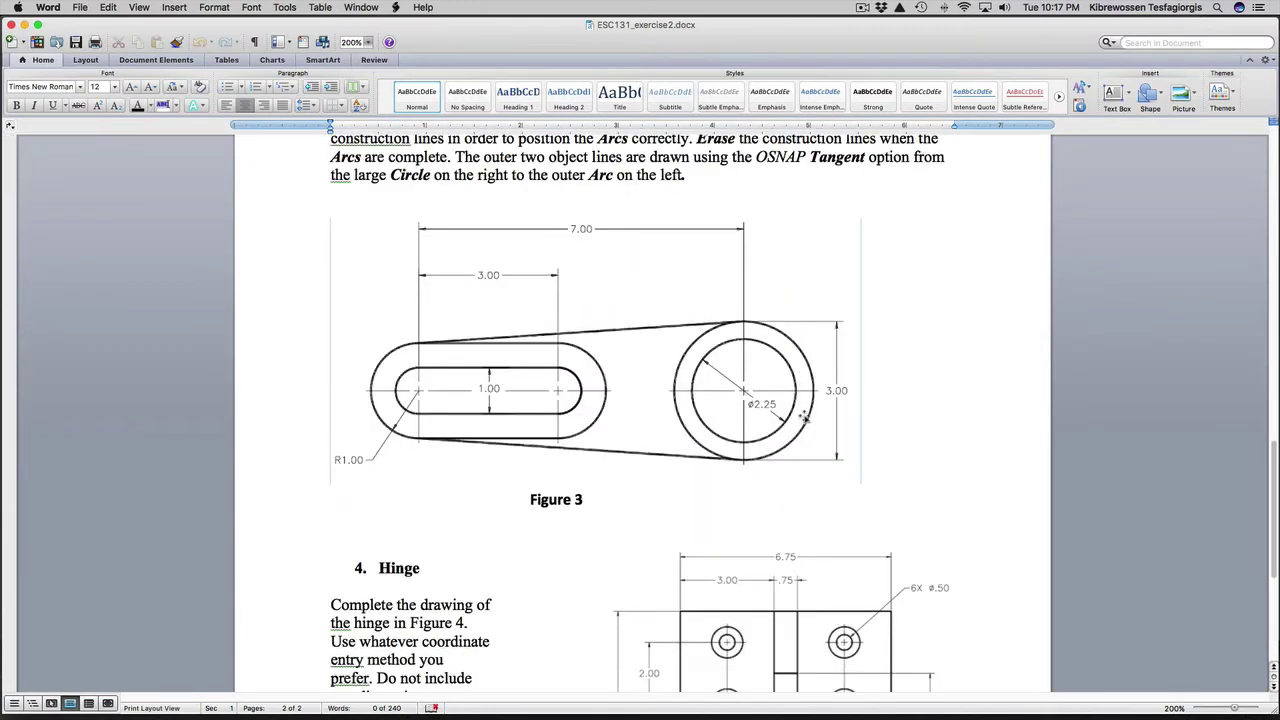
{"action": "scroll", "coordinate": [804, 417], "scroll_direction": "down", "scroll_amount": 5}
{"action": "scroll", "coordinate": [804, 416], "scroll_direction": "up", "scroll_amount": 1}
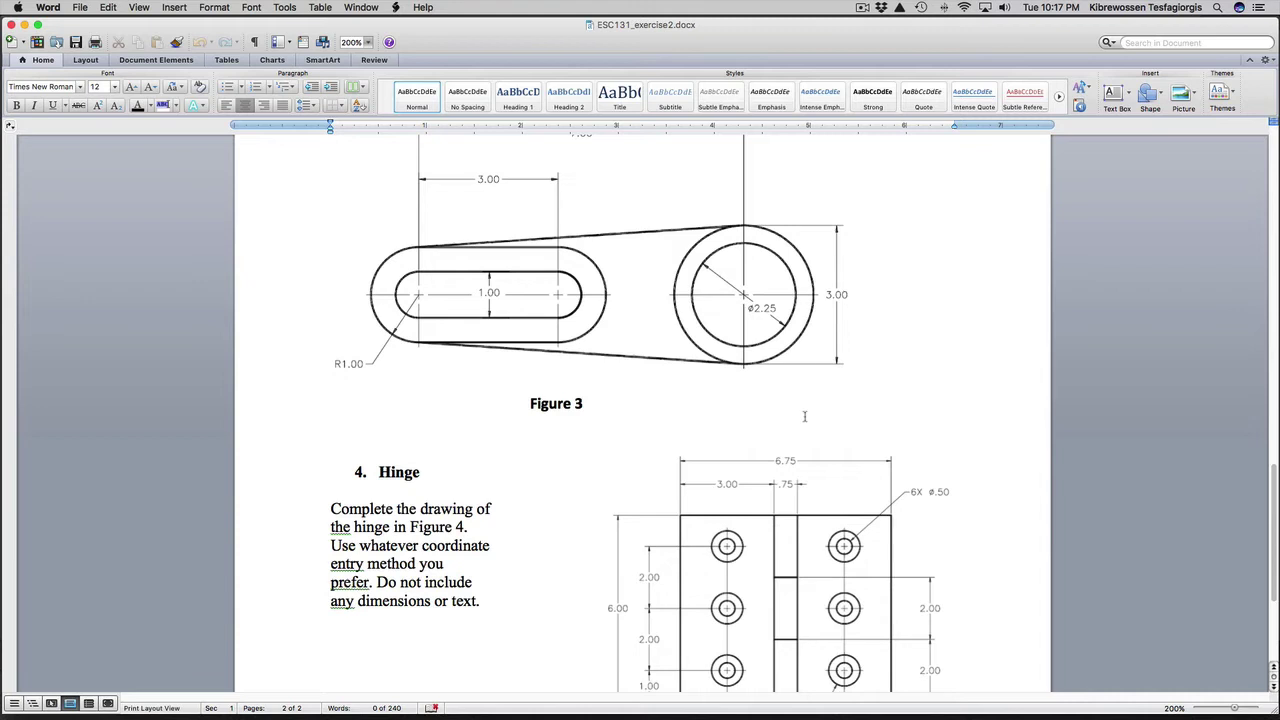
{"action": "left_click", "coordinate": [530, 366]}
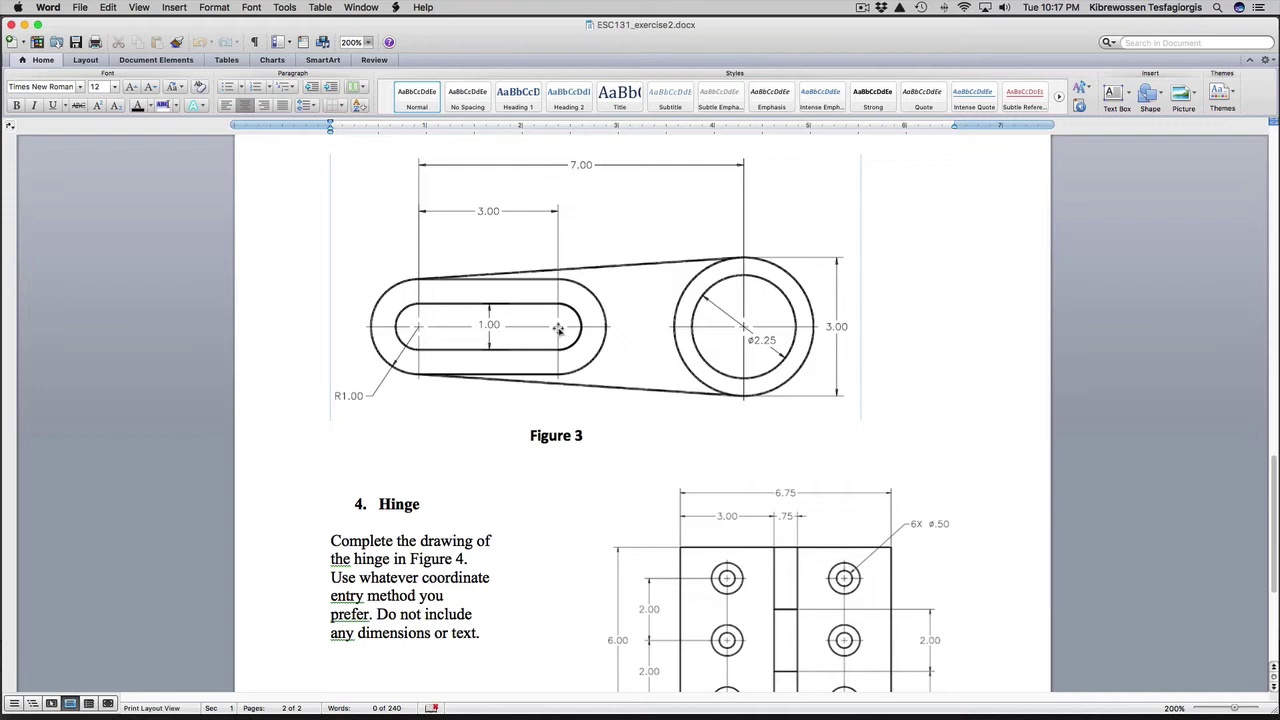
{"action": "key", "text": "ctrl+Up"}
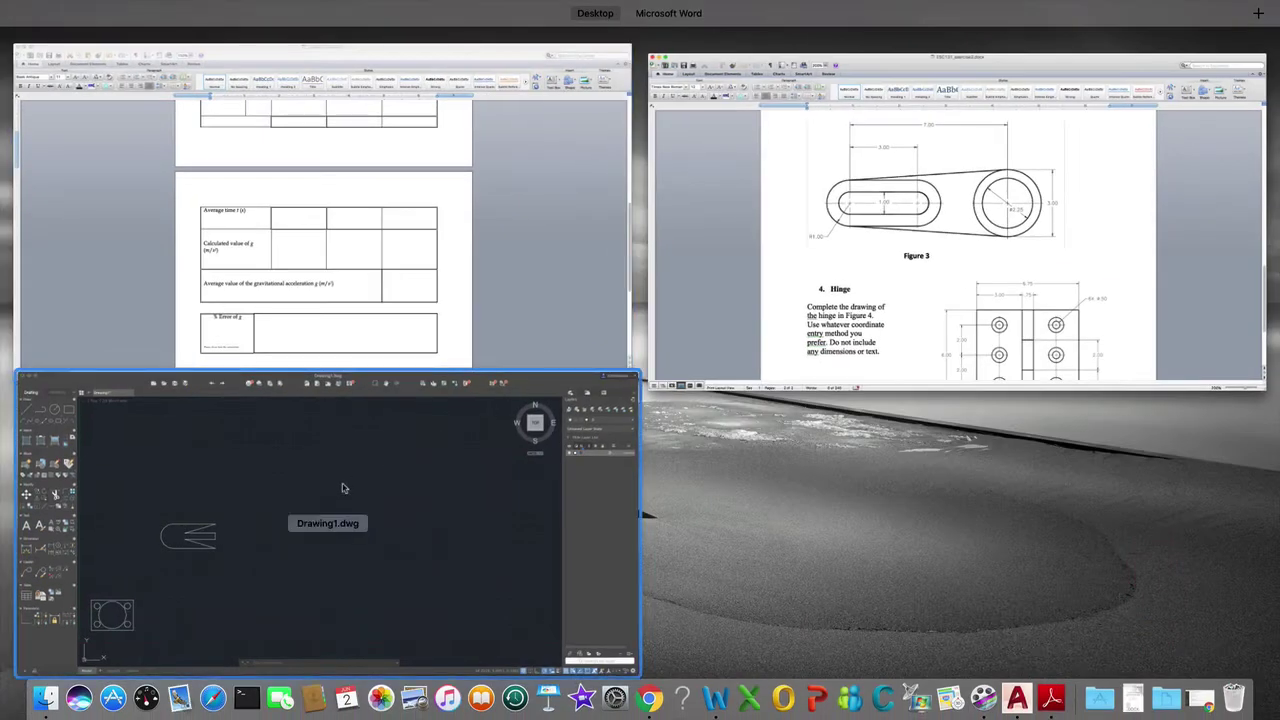
Step: Draw a 7-unit horizontal line in AutoCAD, then return to Word's Figure 3
{"action": "left_click", "coordinate": [343, 489]}
{"action": "left_click", "coordinate": [15, 94]}
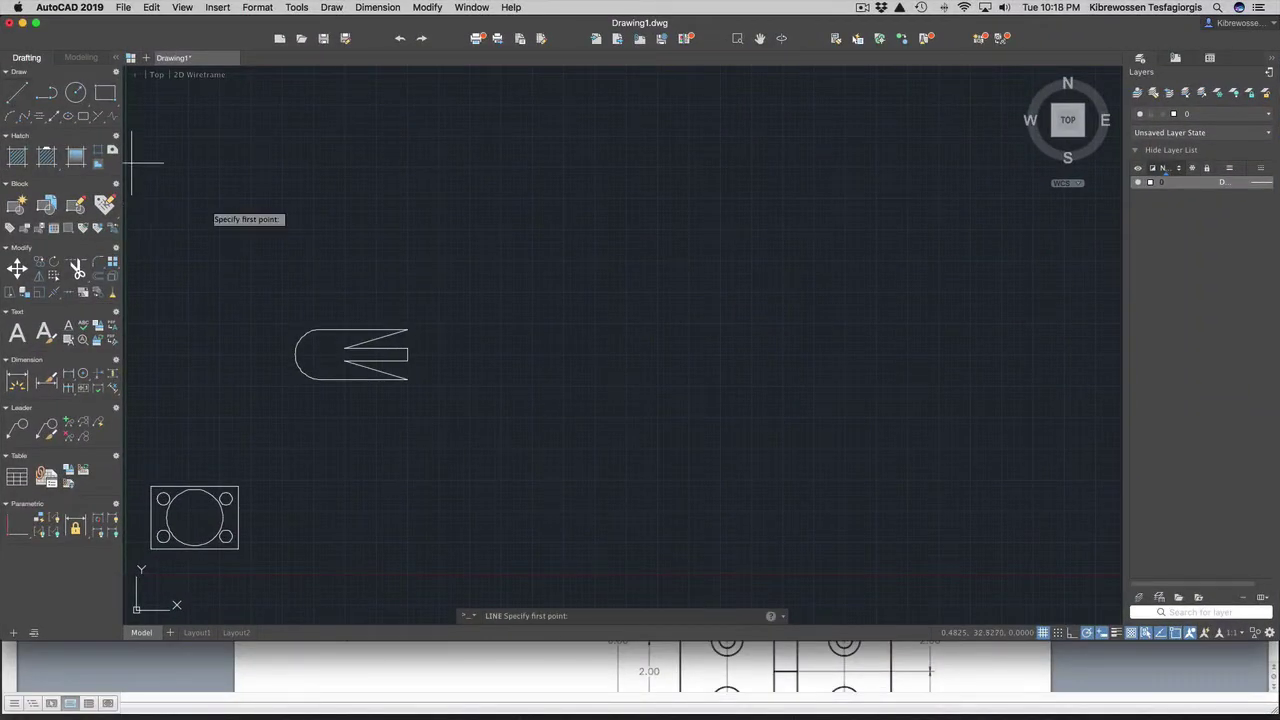
{"action": "left_click", "coordinate": [561, 356]}
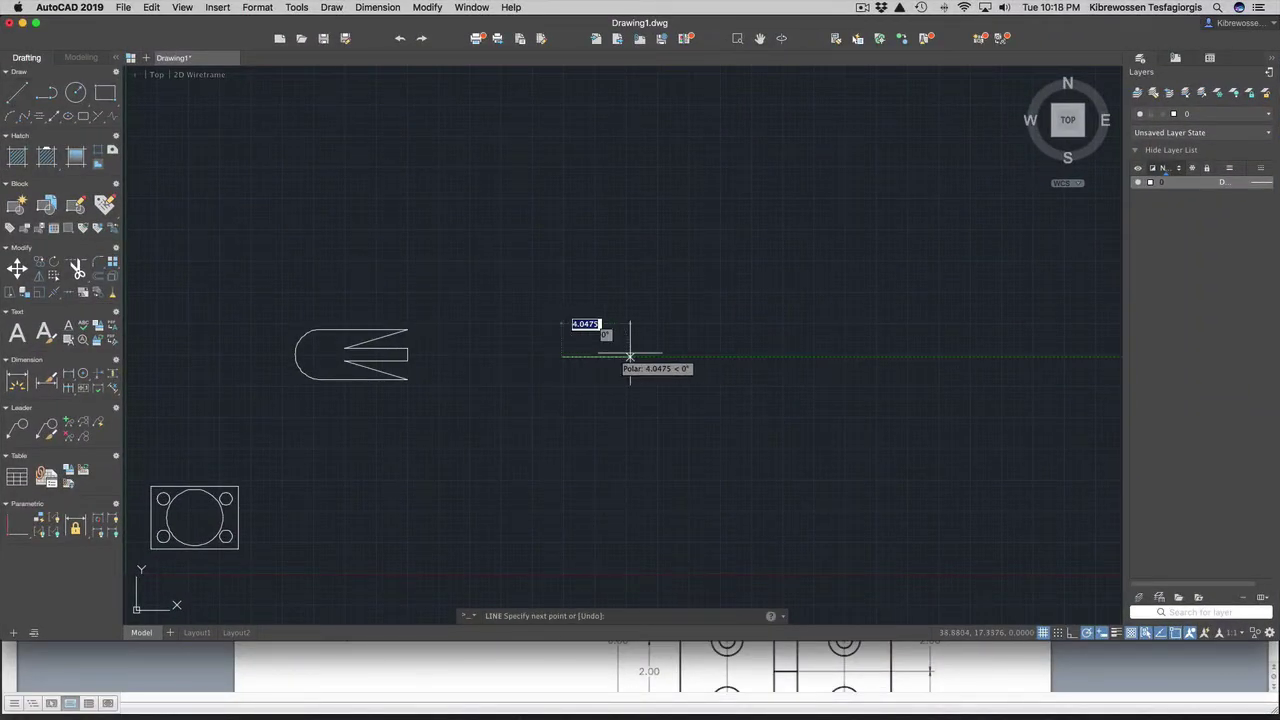
{"action": "type", "text": "7"}
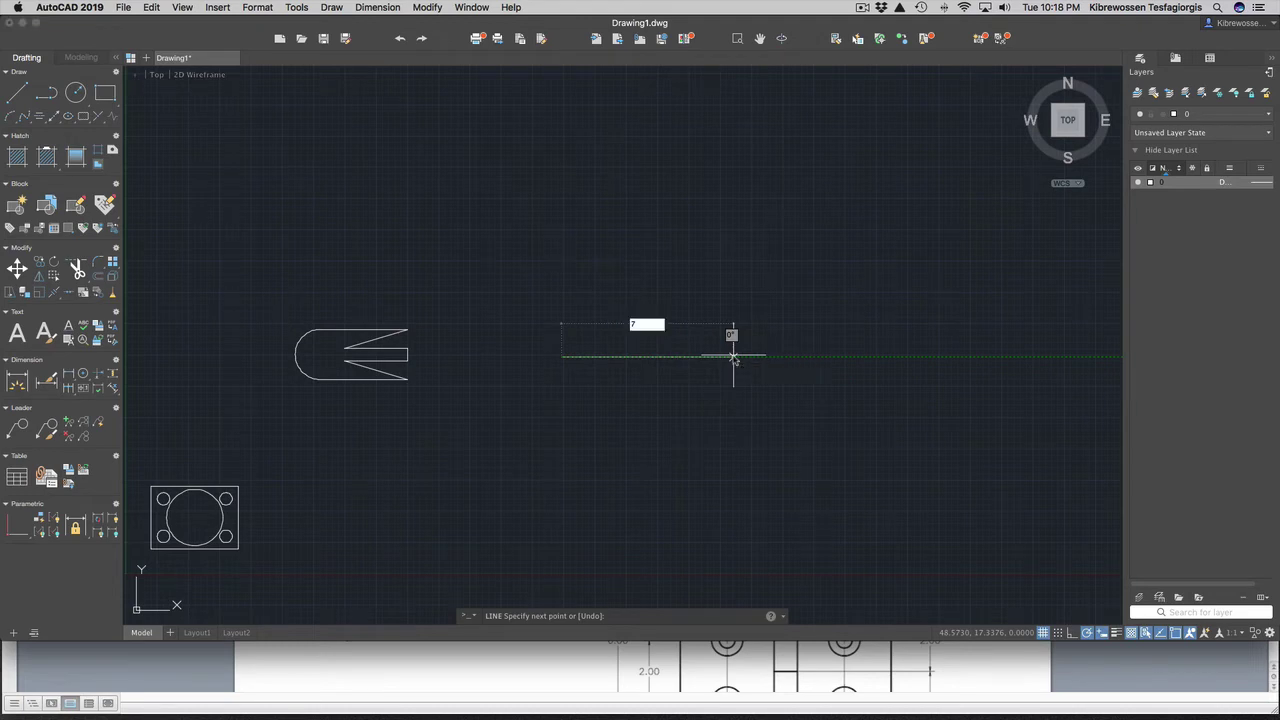
{"action": "key", "text": "Return"}
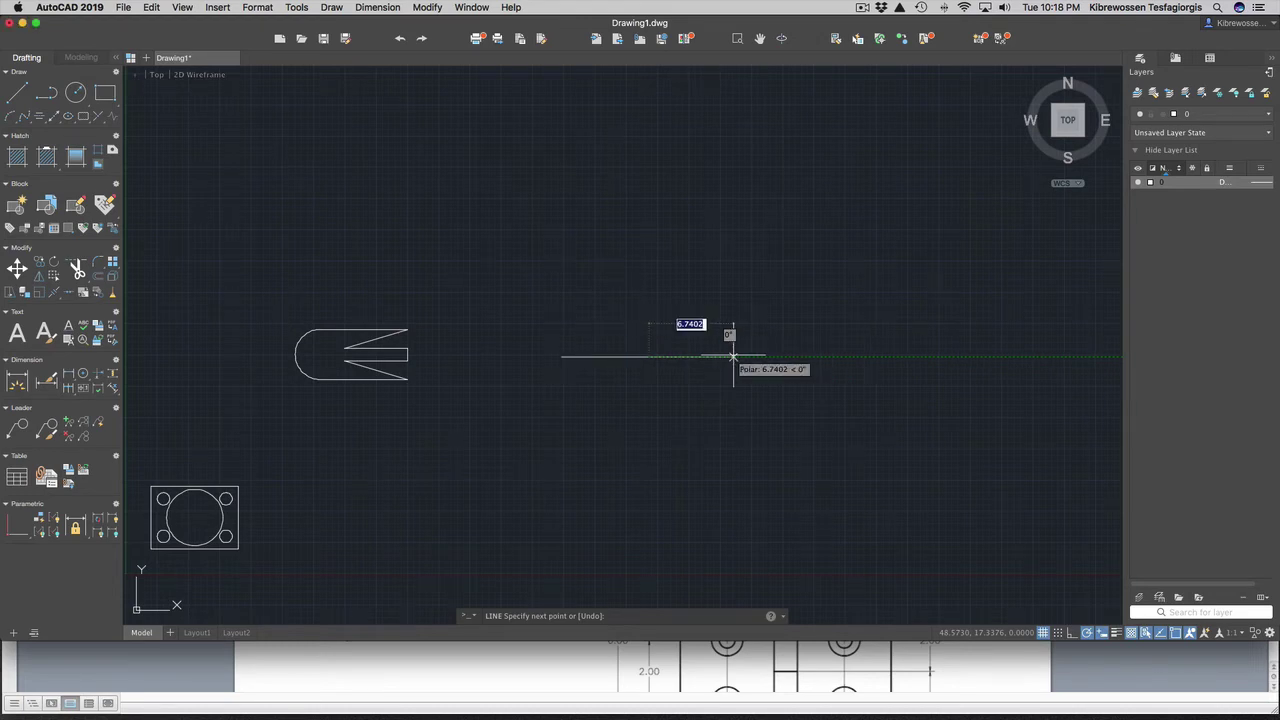
{"action": "key", "text": "Return"}
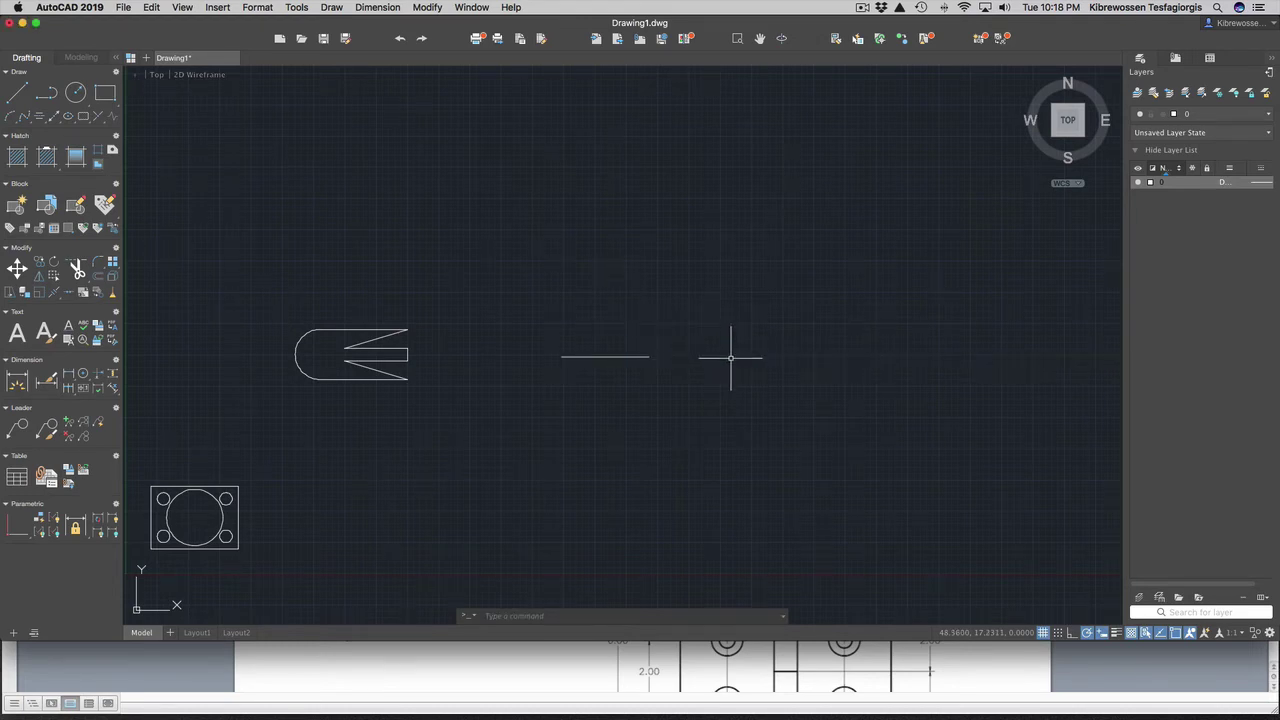
{"action": "key", "text": "ctrl+Up"}
{"action": "left_click", "coordinate": [848, 292]}
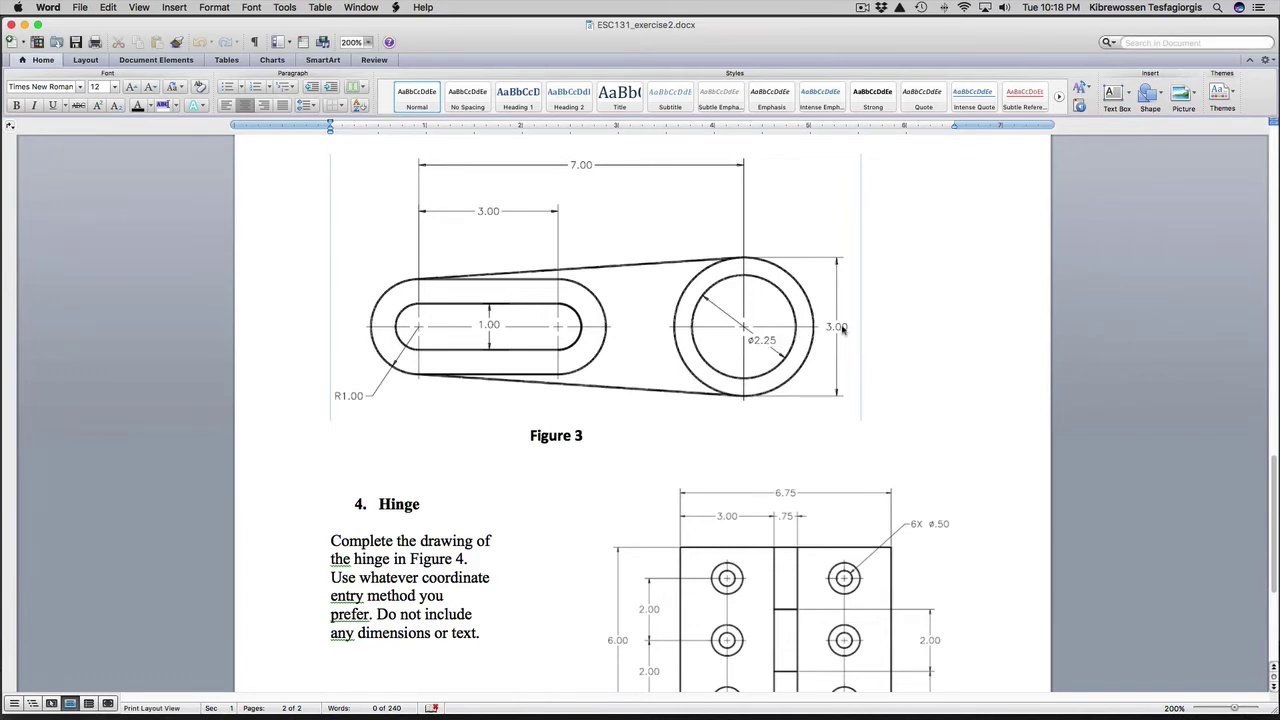
Step: Draw a 3-diameter circle centred on the 7-unit line's right endpoint
{"action": "key", "text": "ctrl+Up"}
{"action": "left_click", "coordinate": [409, 491]}
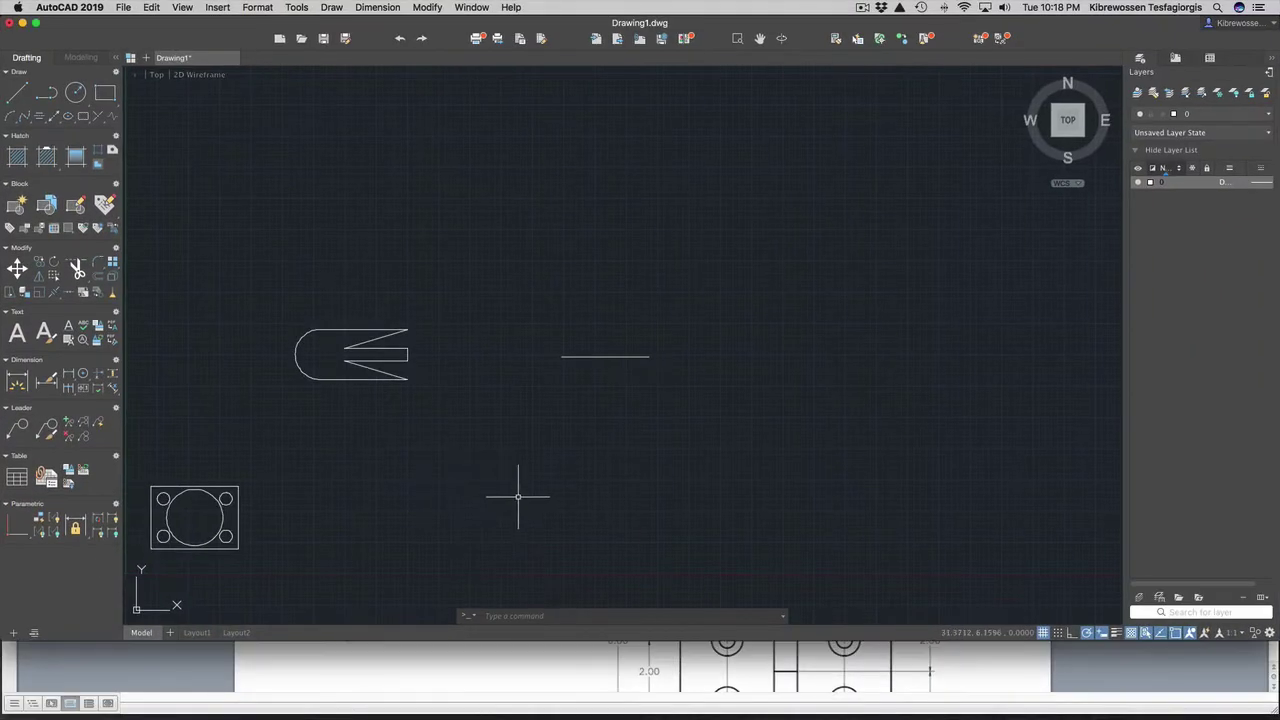
{"action": "type", "text": "c"}
{"action": "key", "text": "Return"}
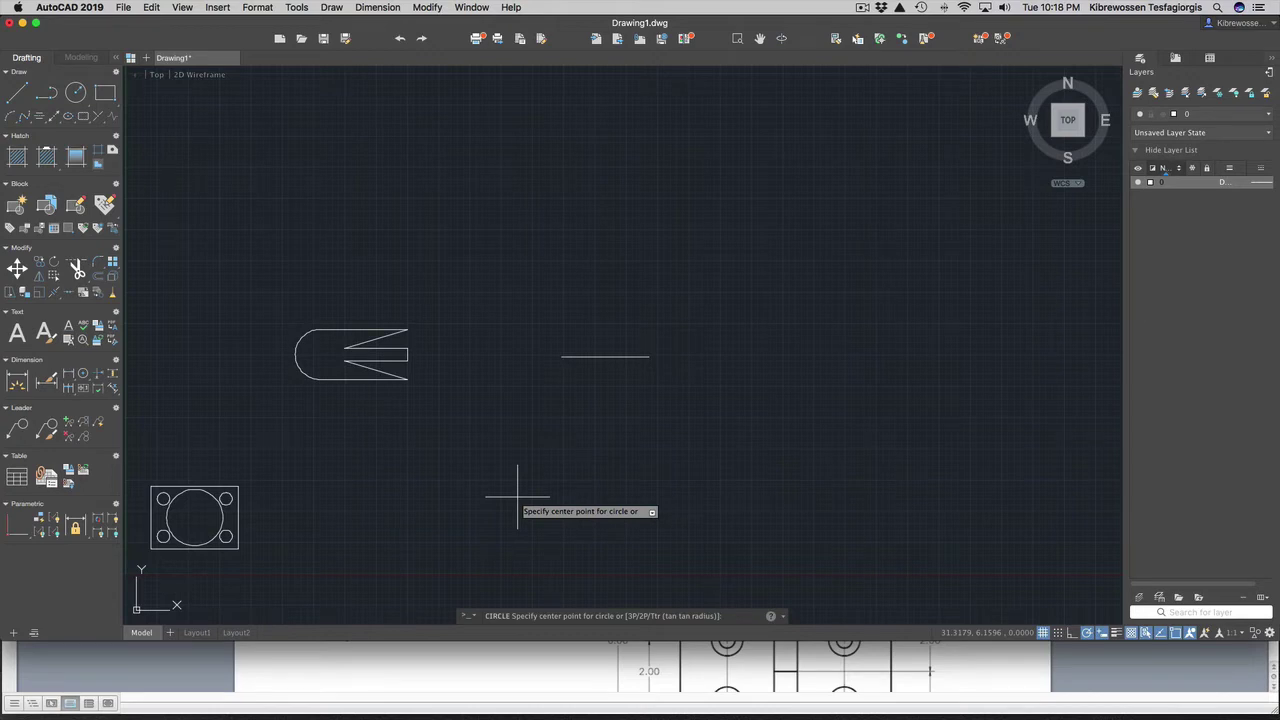
{"action": "left_click", "coordinate": [646, 356]}
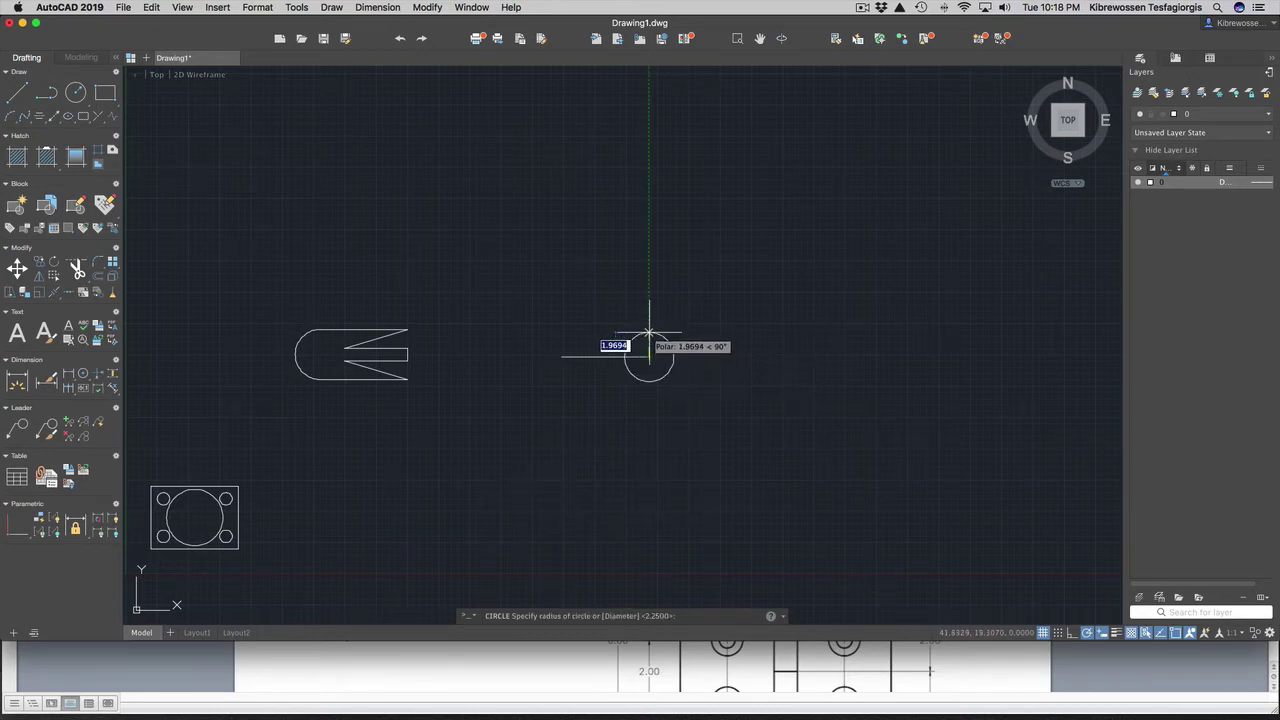
{"action": "type", "text": "d"}
{"action": "key", "text": "Return"}
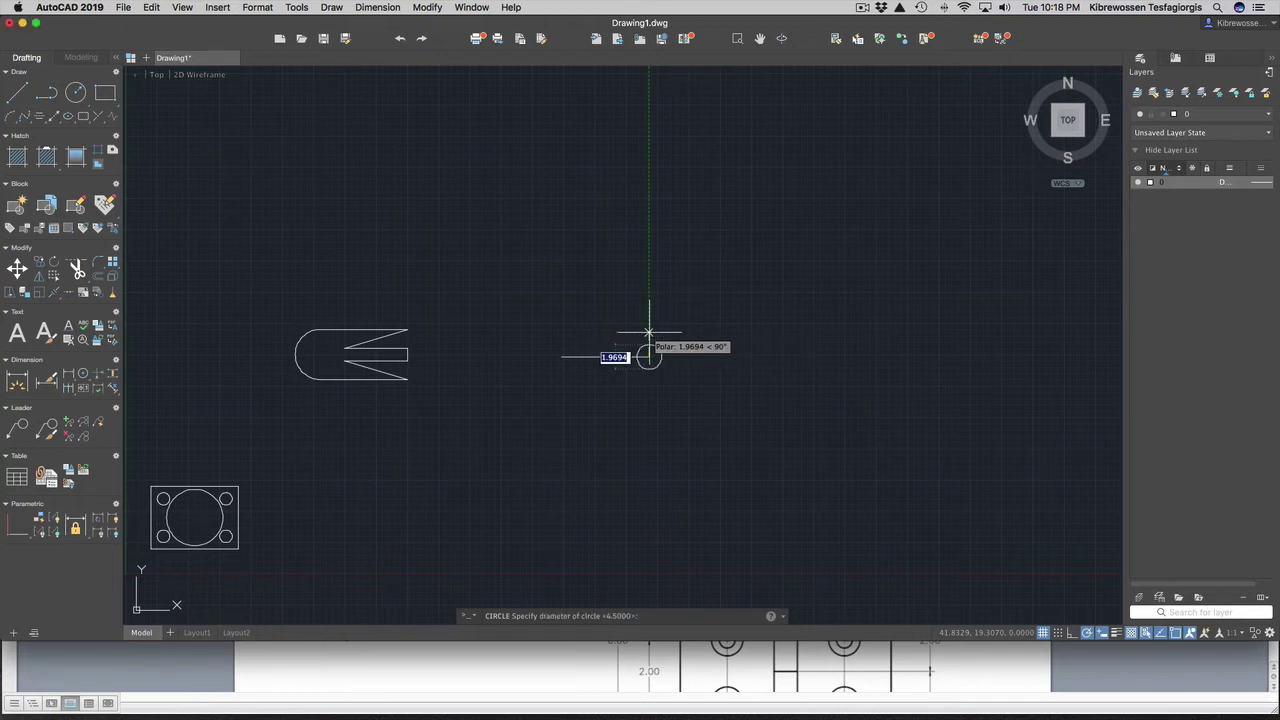
{"action": "type", "text": "3"}
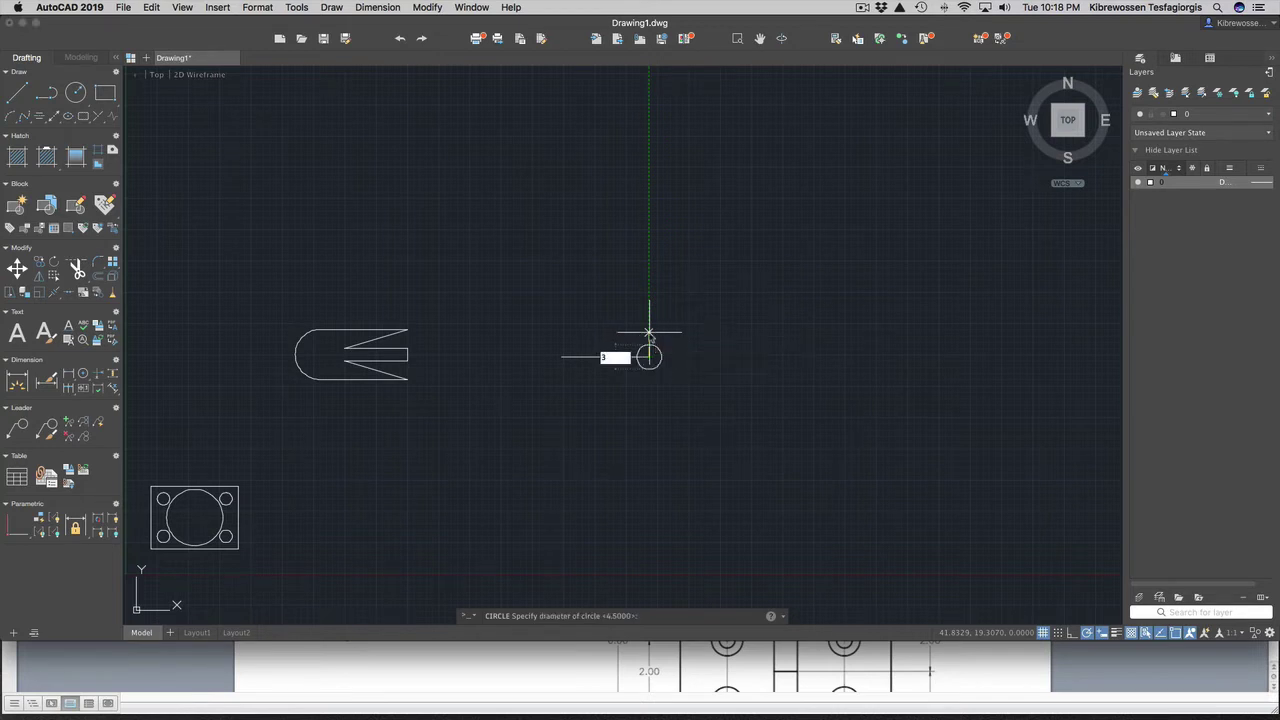
{"action": "key", "text": "Return"}
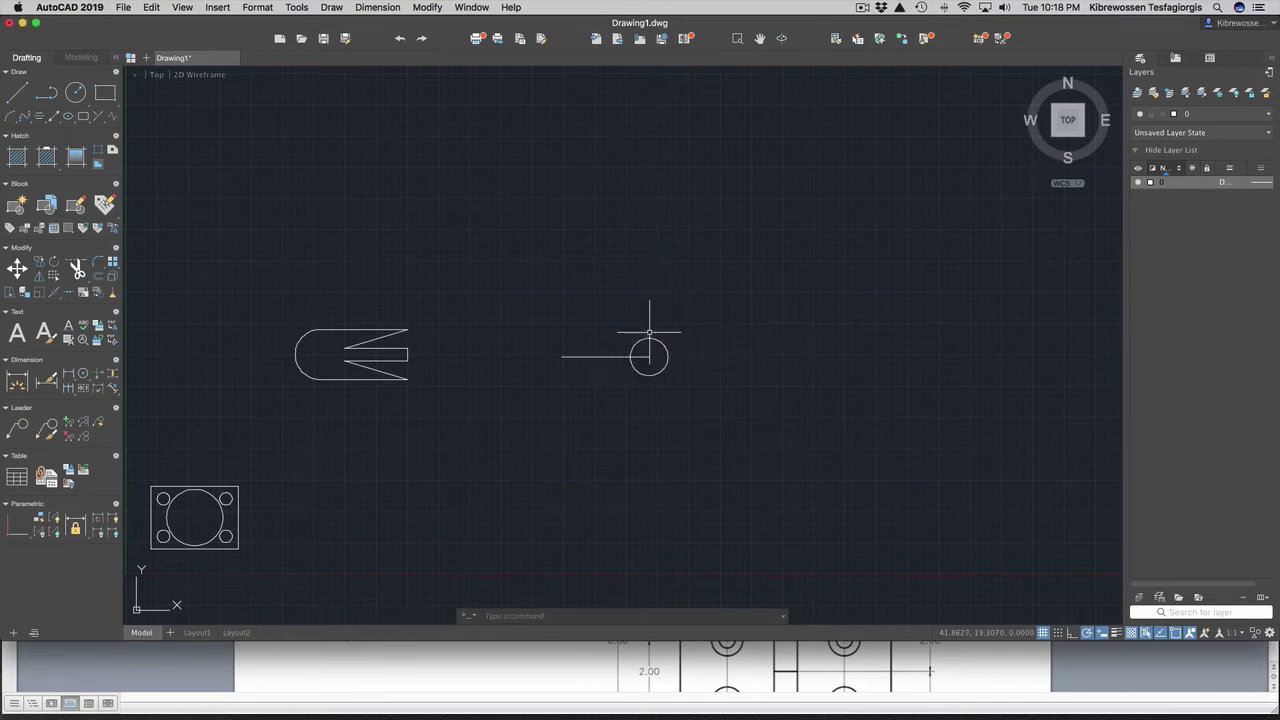
Step: Add a concentric circle of diameter 2 at the same centre and zoom in
{"action": "type", "text": "c"}
{"action": "key", "text": "Return"}
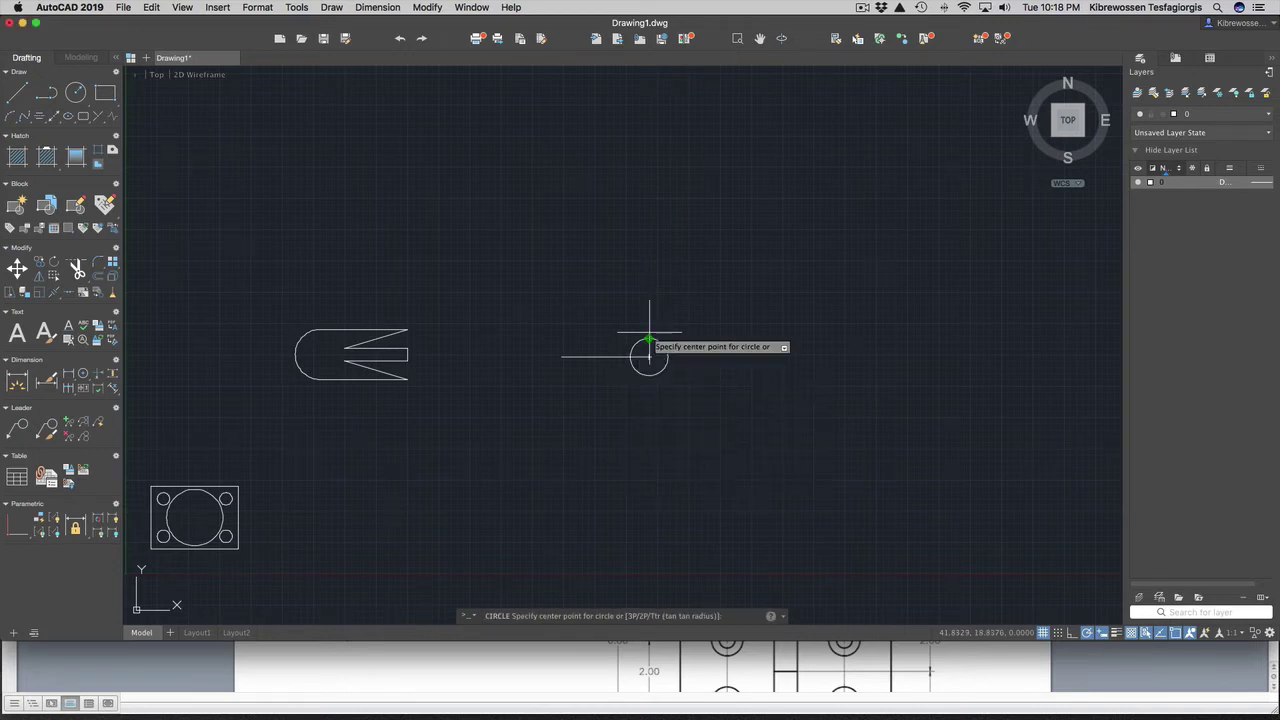
{"action": "left_click", "coordinate": [649, 354]}
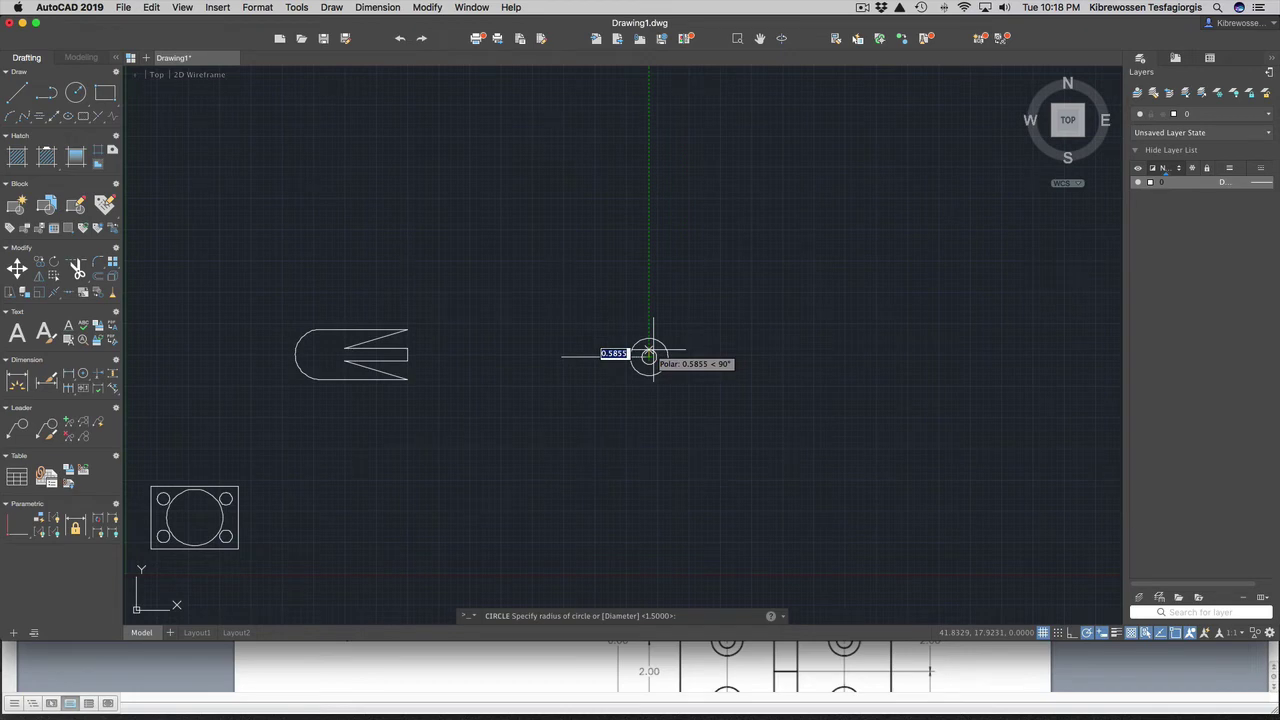
{"action": "type", "text": "d"}
{"action": "key", "text": "Return"}
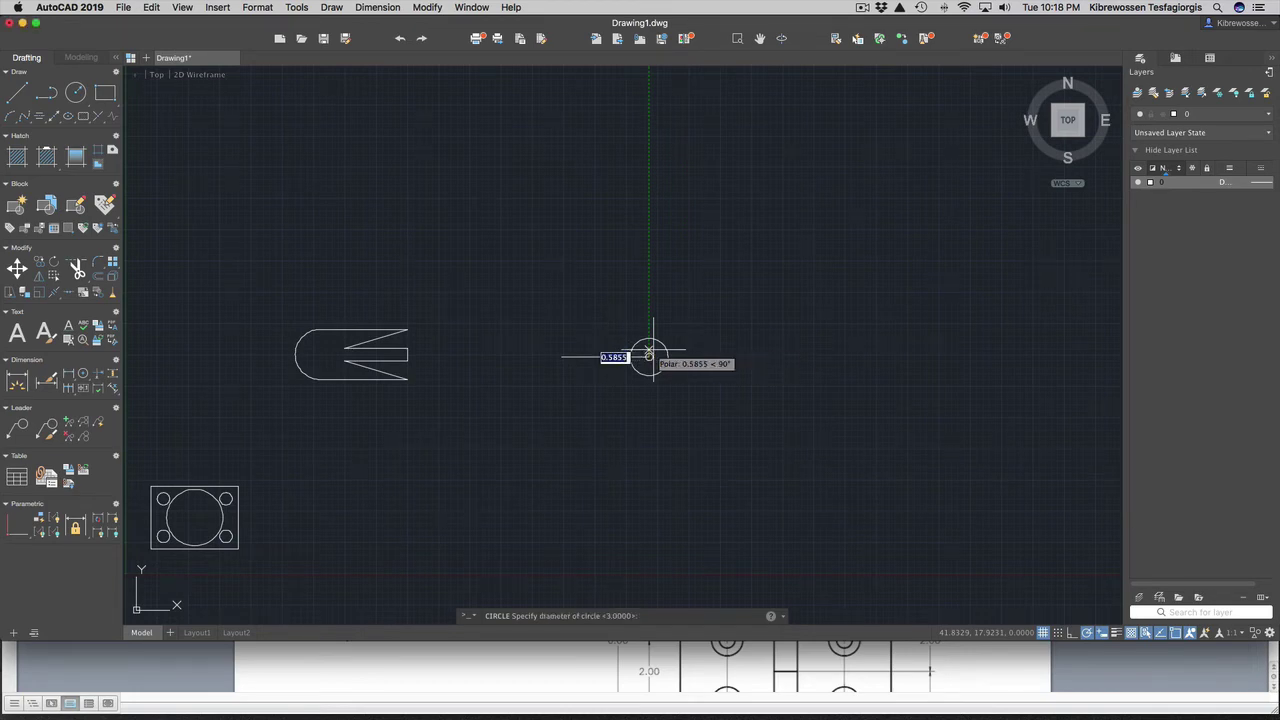
{"action": "key", "text": "ctrl+Up"}
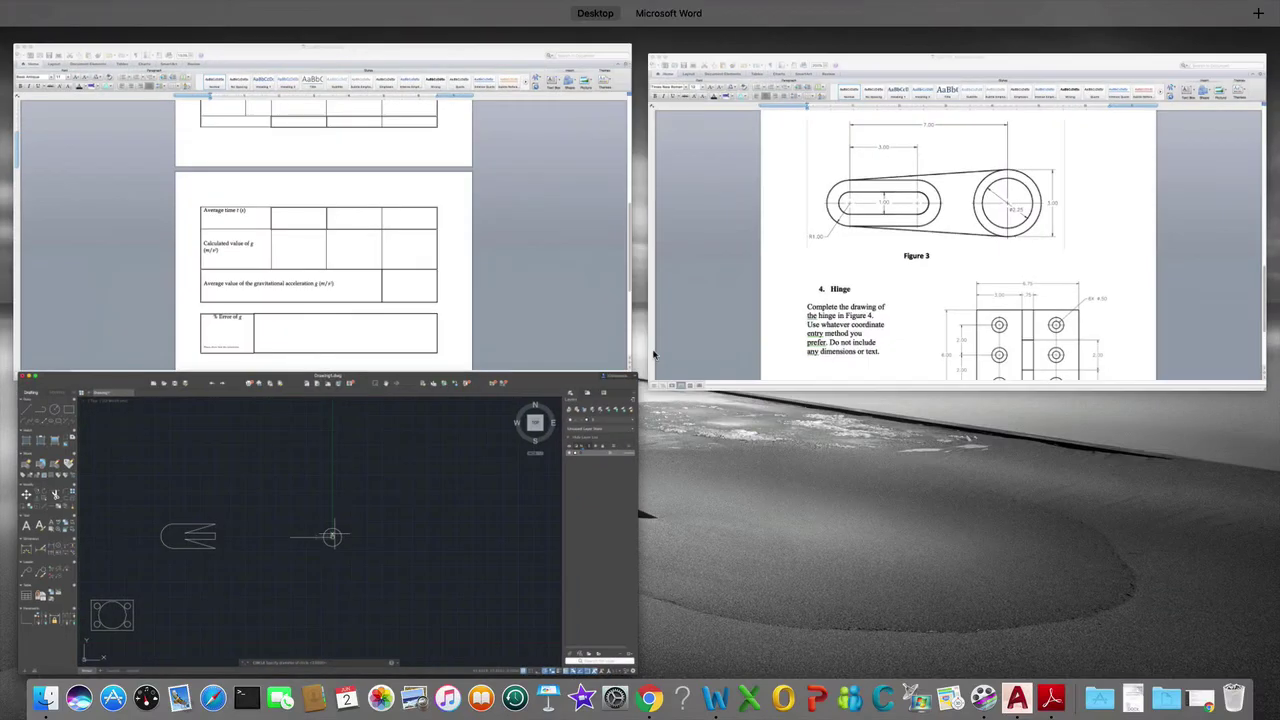
{"action": "left_click", "coordinate": [323, 526]}
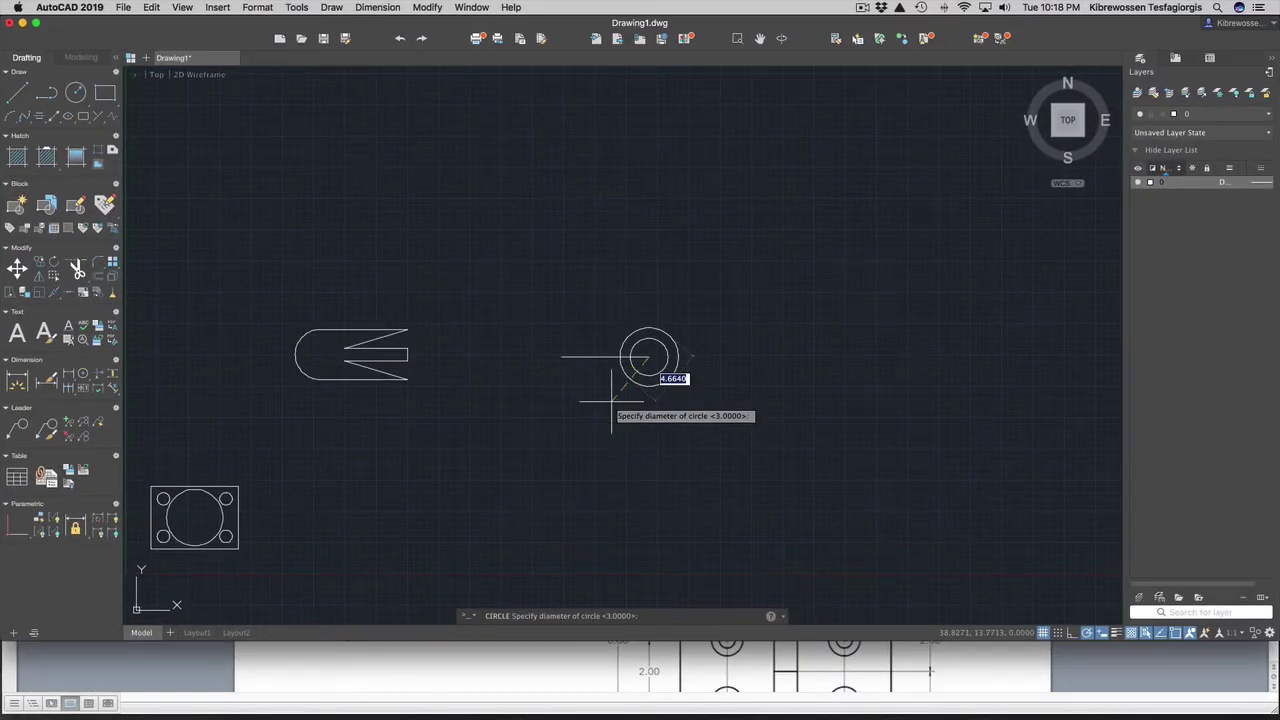
{"action": "type", "text": "2.25"}
{"action": "key", "text": "Return"}
{"action": "scroll", "coordinate": [649, 357], "scroll_direction": "up", "scroll_amount": 5}
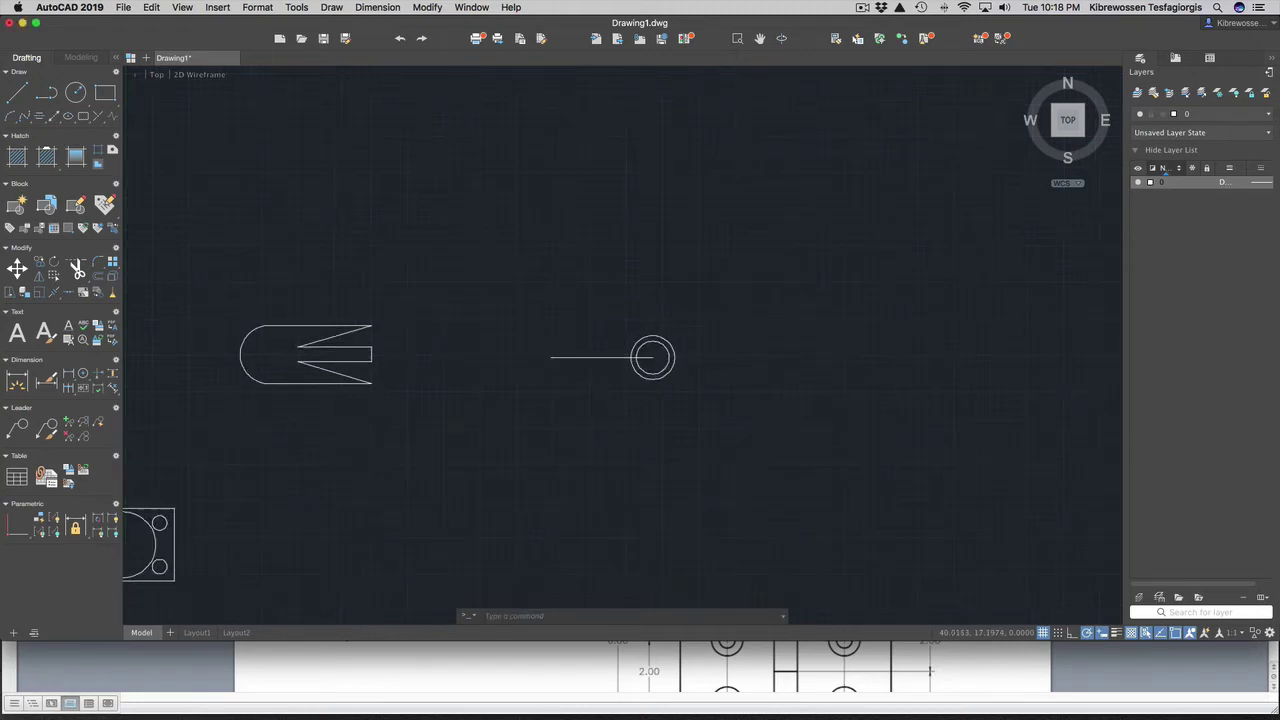
{"action": "scroll", "coordinate": [614, 366], "scroll_direction": "up", "scroll_amount": 5}
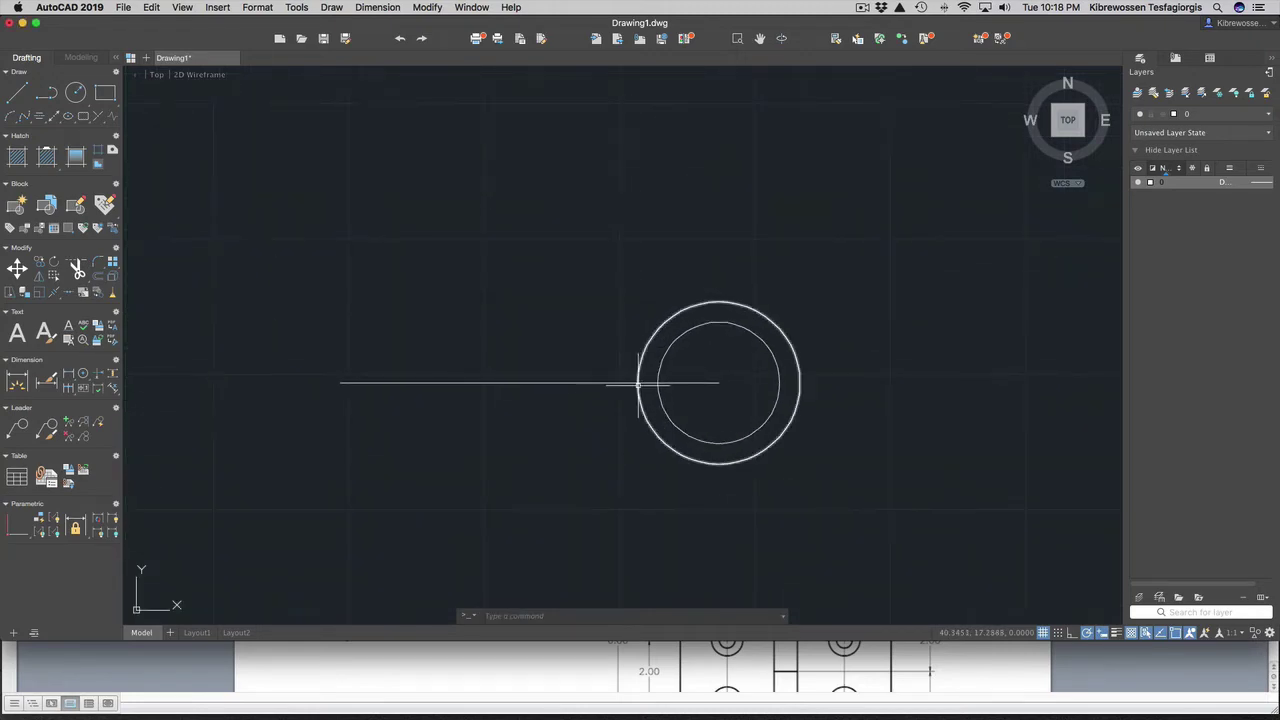
{"action": "key", "text": "ctrl+Up"}
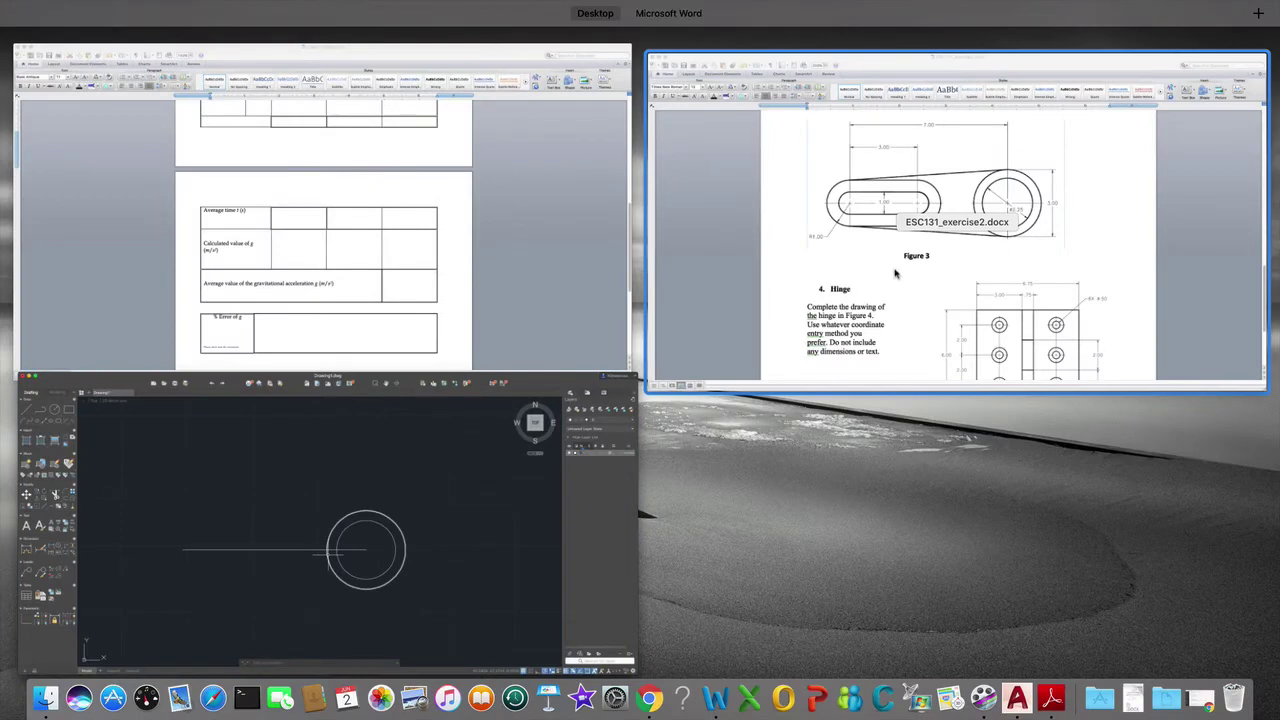
Step: Look over Figure 3's slot dimensions in Word, then go back to AutoCAD
{"action": "left_click", "coordinate": [895, 273]}
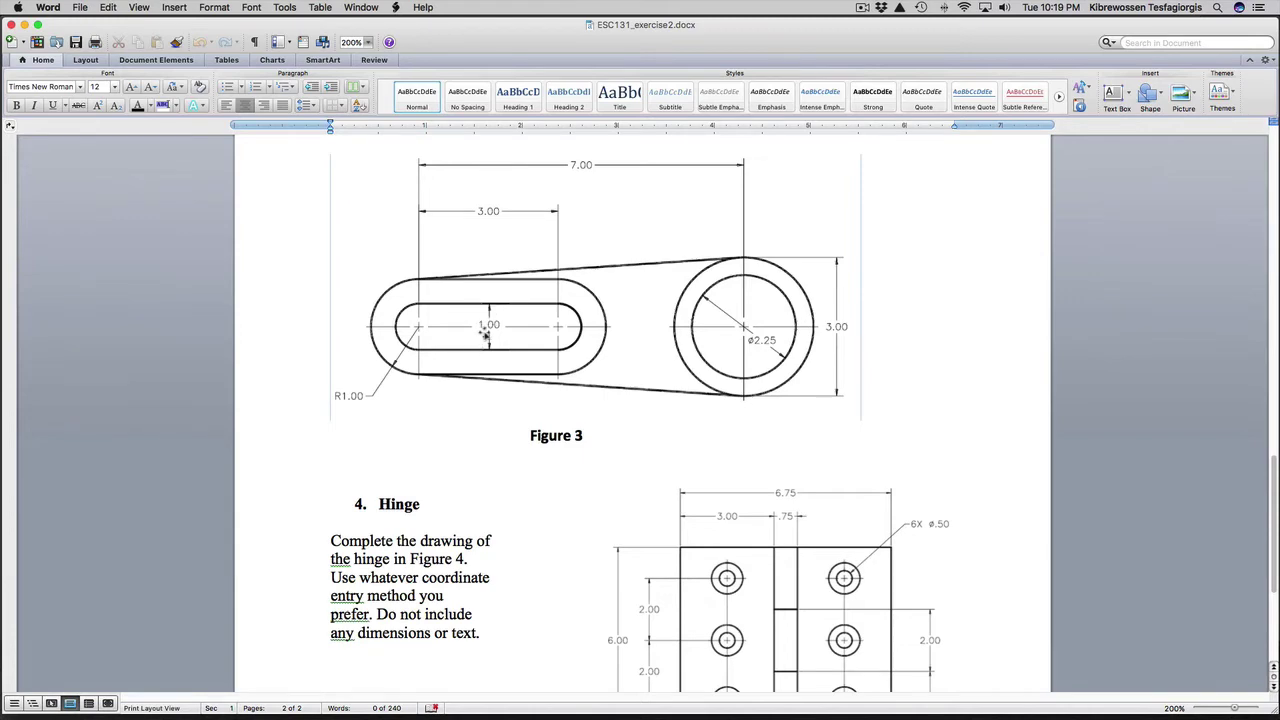
{"action": "key", "text": "ctrl+Up"}
{"action": "left_click", "coordinate": [456, 506]}
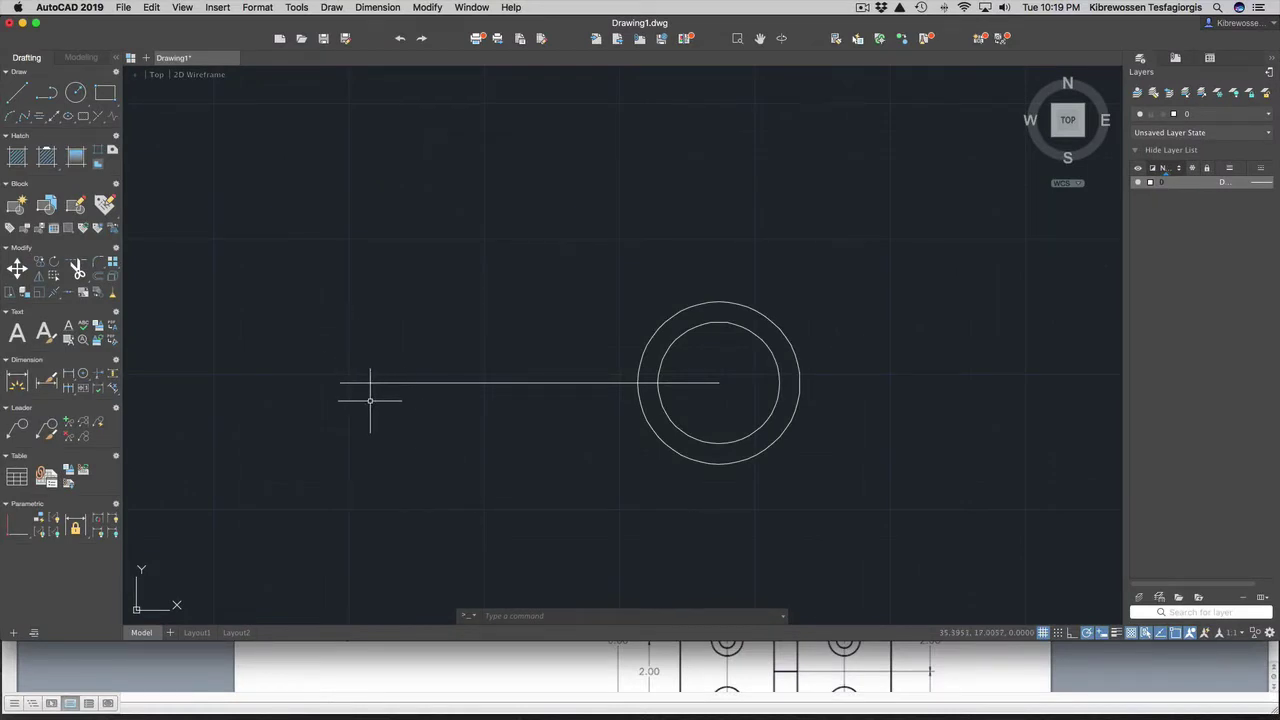
Step: Draw a radius-1 circle and a concentric 0.5-radius circle at the line's left endpoint
{"action": "type", "text": "c"}
{"action": "key", "text": "Return"}
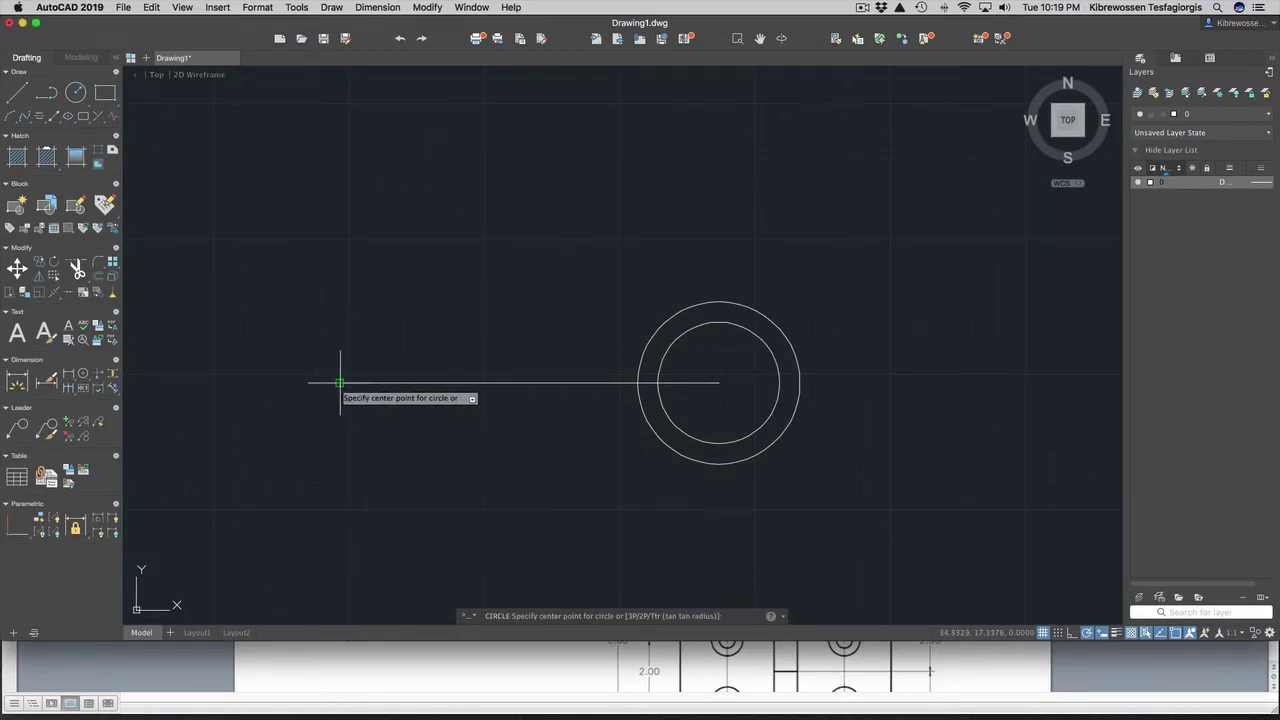
{"action": "left_click", "coordinate": [340, 382]}
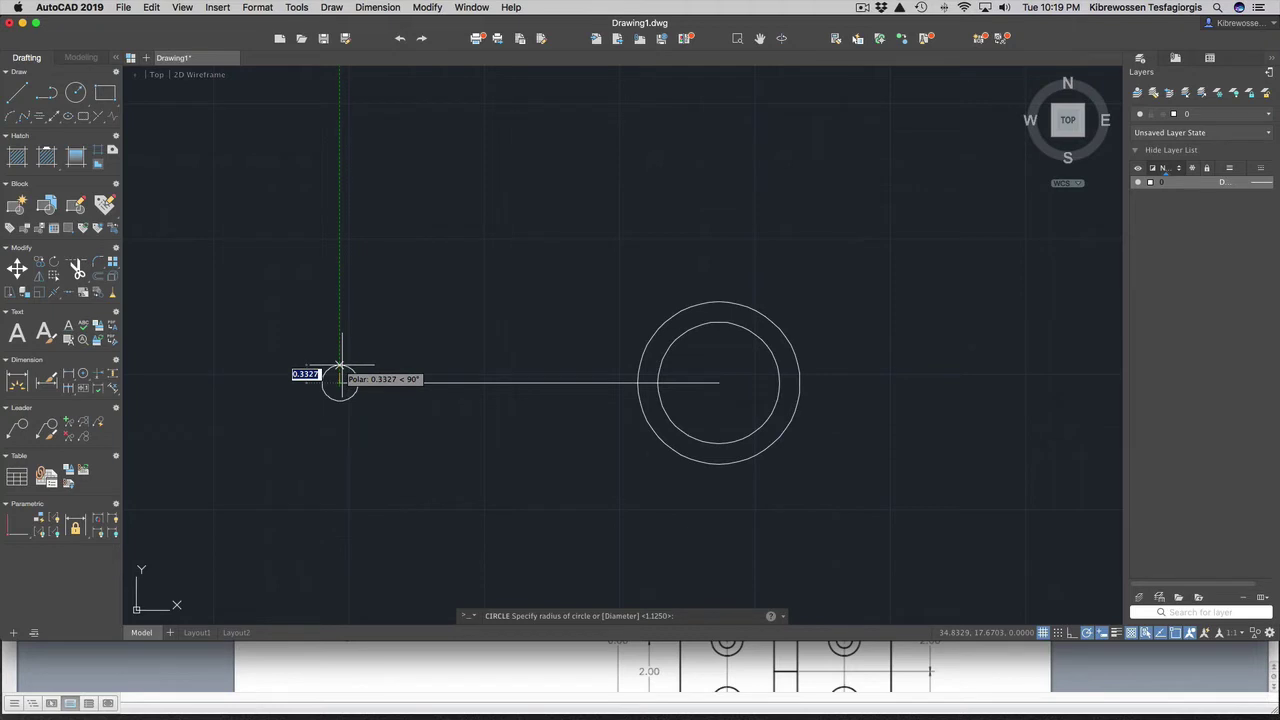
{"action": "type", "text": "1"}
{"action": "key", "text": "Return"}
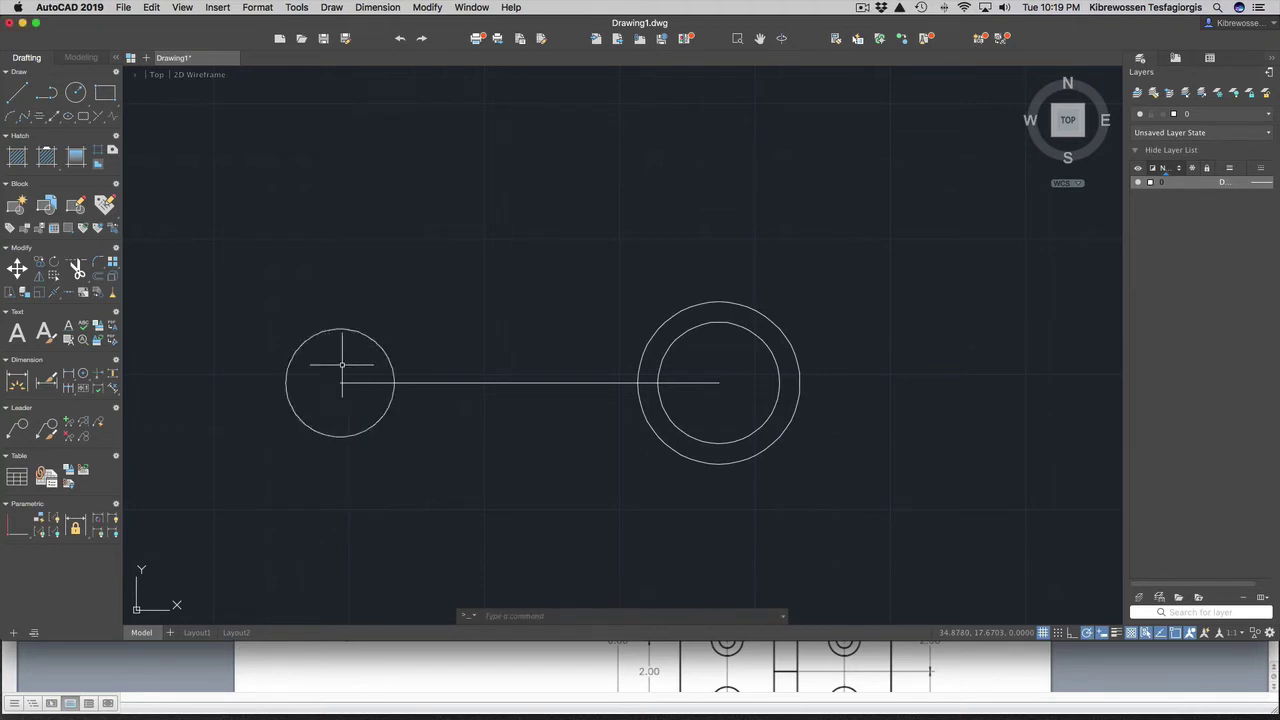
{"action": "type", "text": "c"}
{"action": "key", "text": "Return"}
{"action": "left_click", "coordinate": [340, 383]}
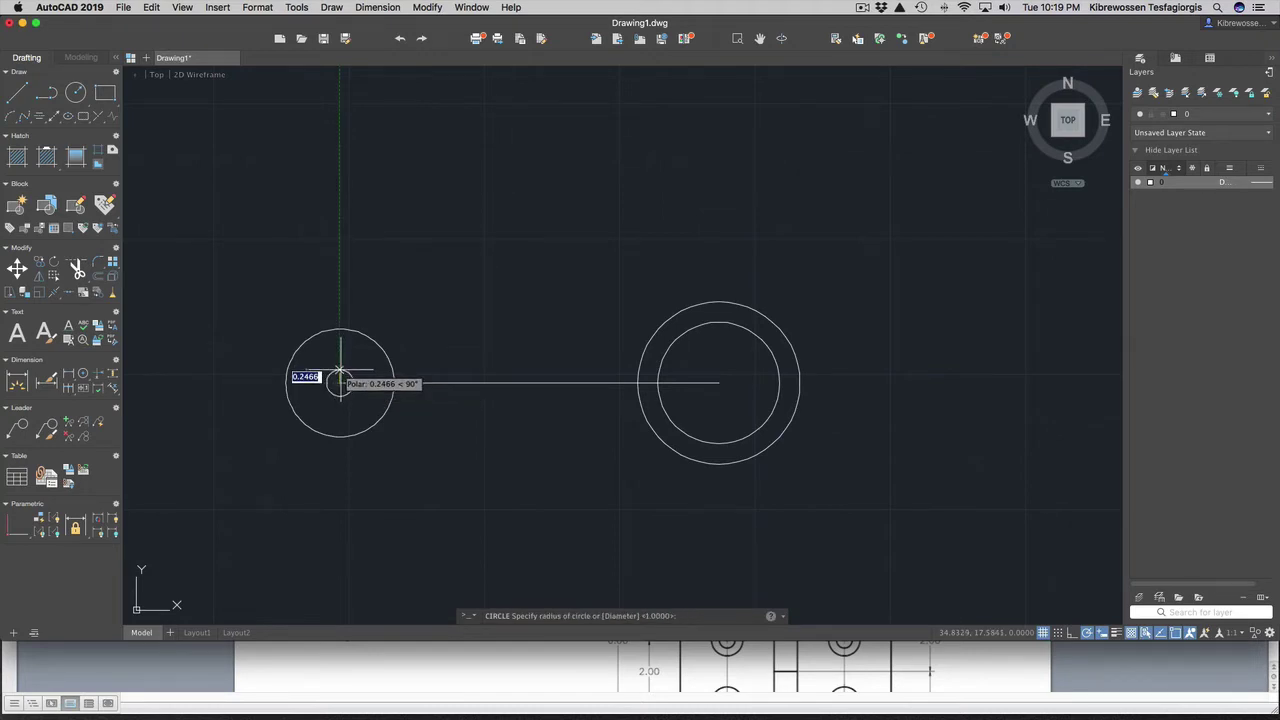
{"action": "type", "text": ".5"}
{"action": "key", "text": "Return"}
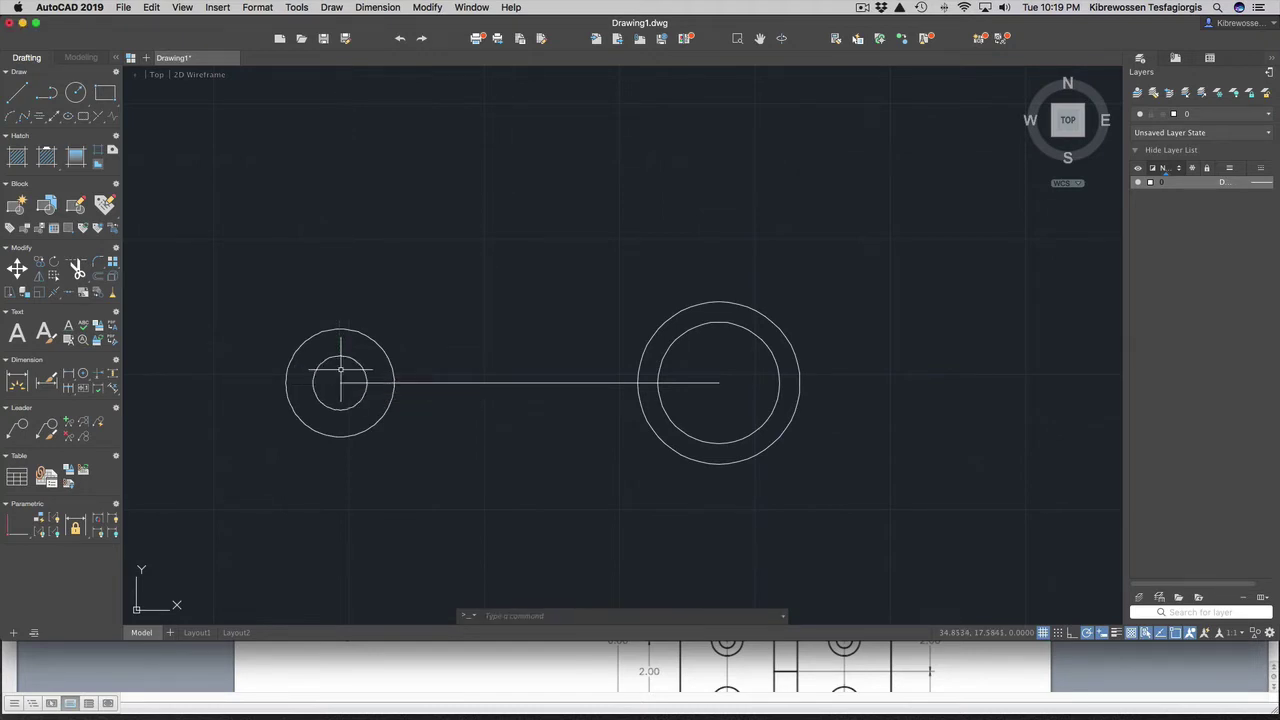
{"action": "left_click", "coordinate": [460, 383]}
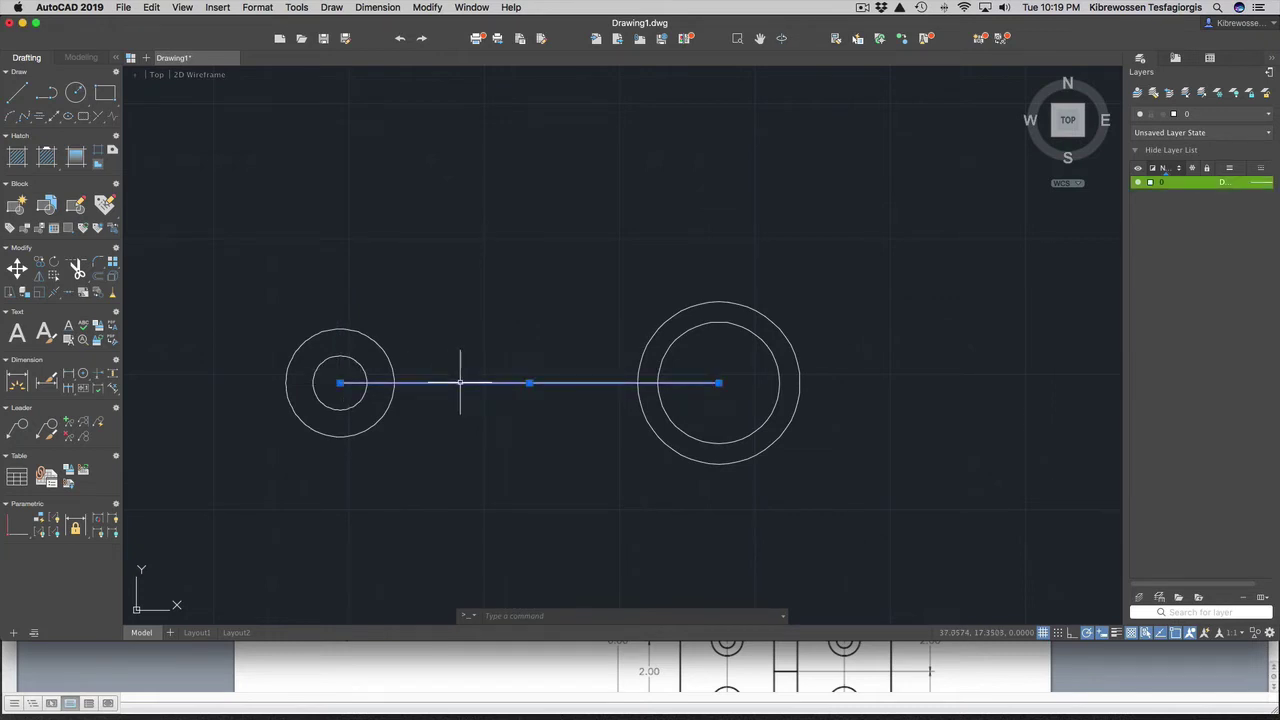
Step: Replace the long horizontal line with a 3-unit line running right from the small circle's centre
{"action": "key", "text": "Delete"}
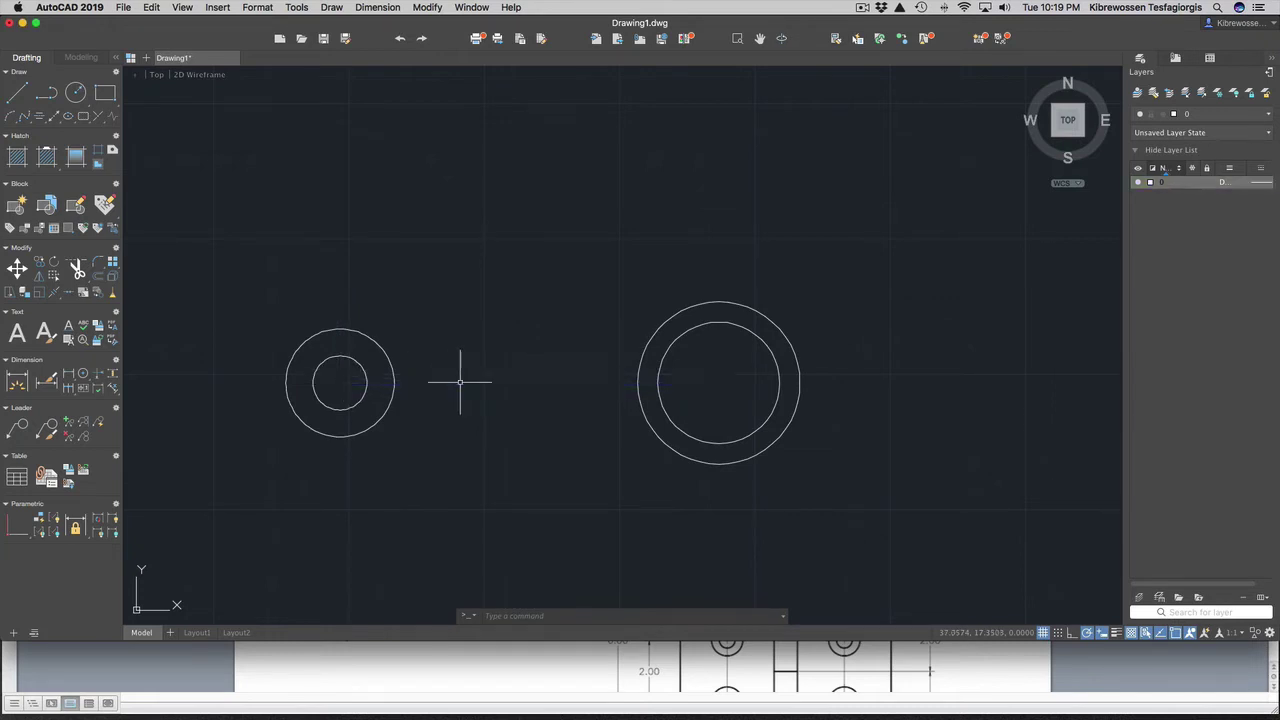
{"action": "left_click", "coordinate": [16, 92]}
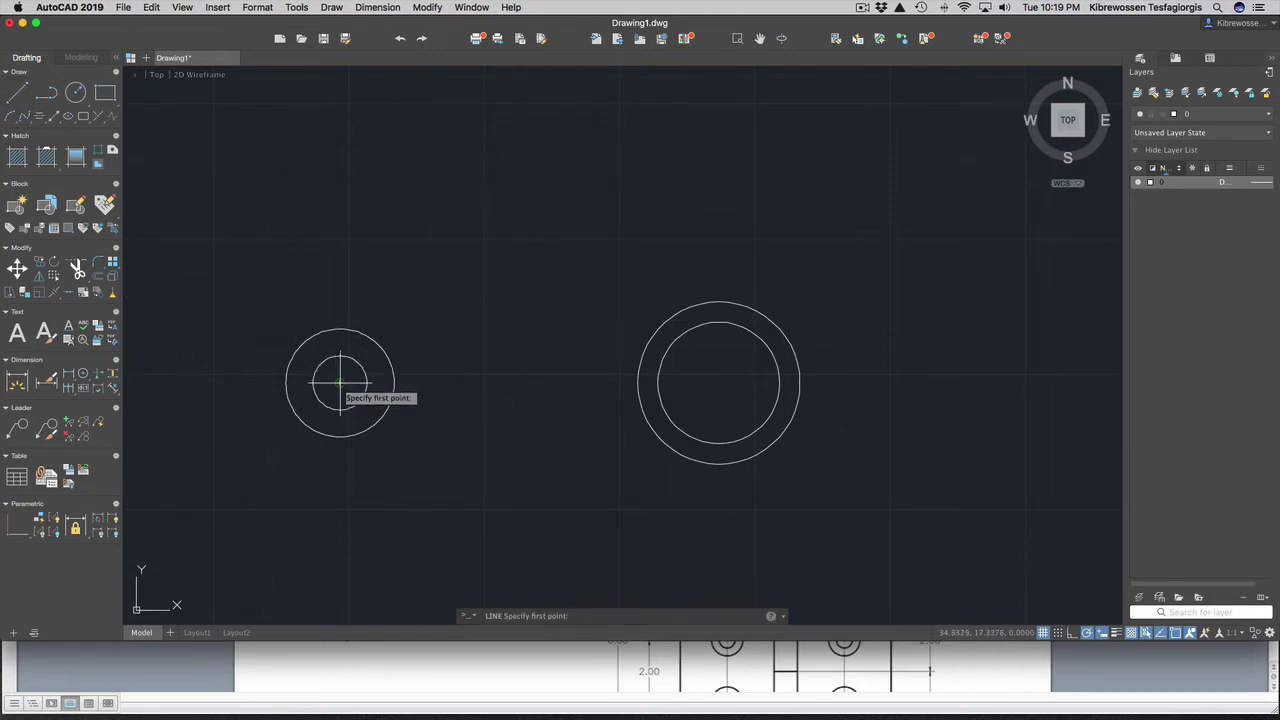
{"action": "left_click", "coordinate": [339, 382]}
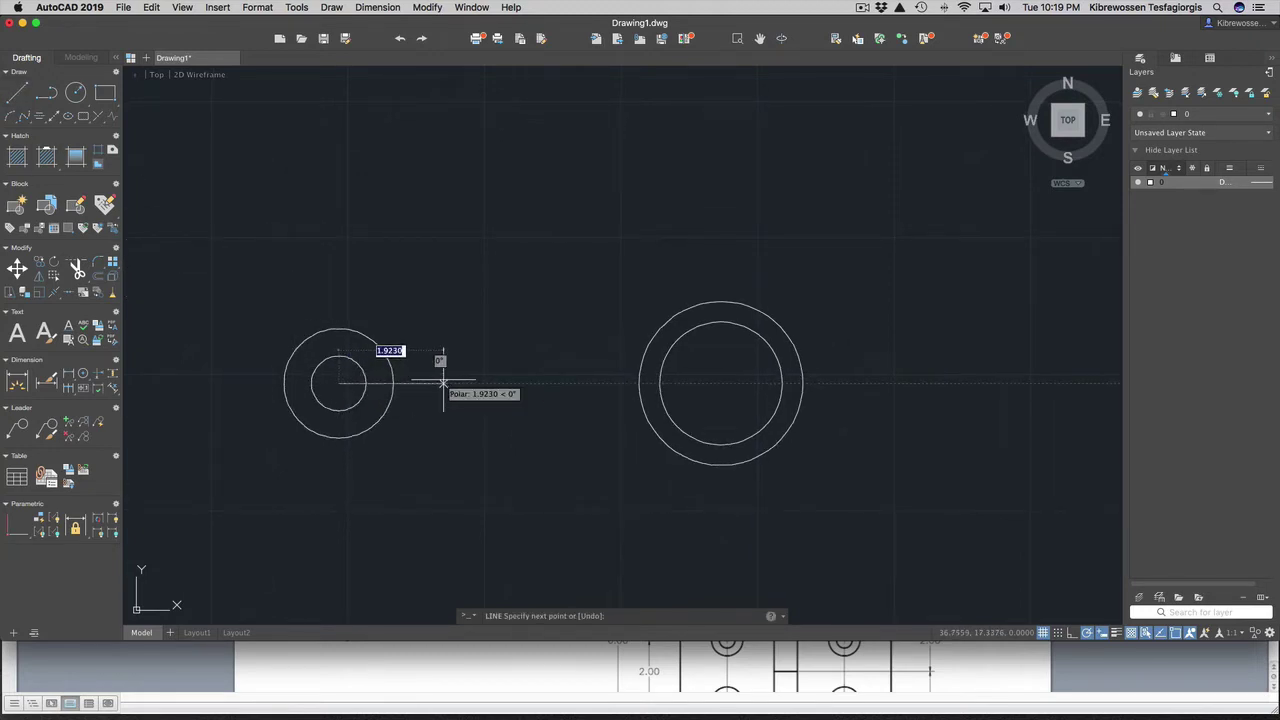
{"action": "type", "text": "3"}
{"action": "key", "text": "Return"}
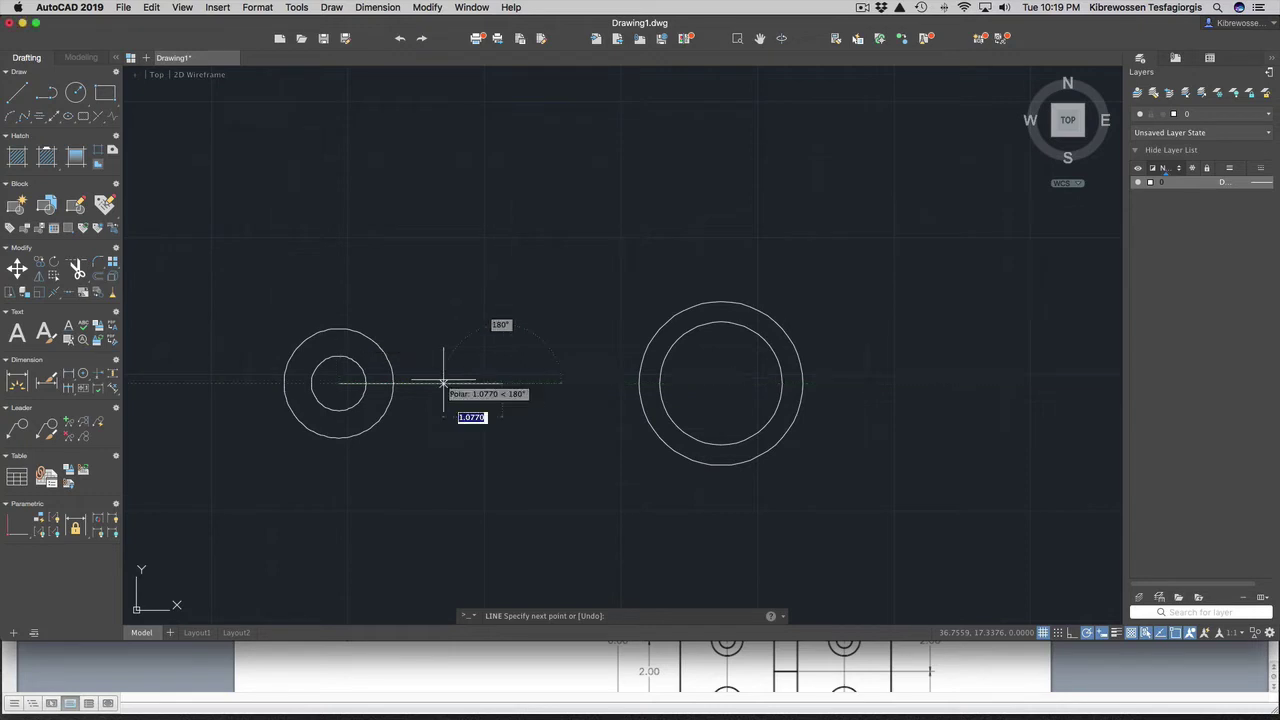
{"action": "key", "text": "Return"}
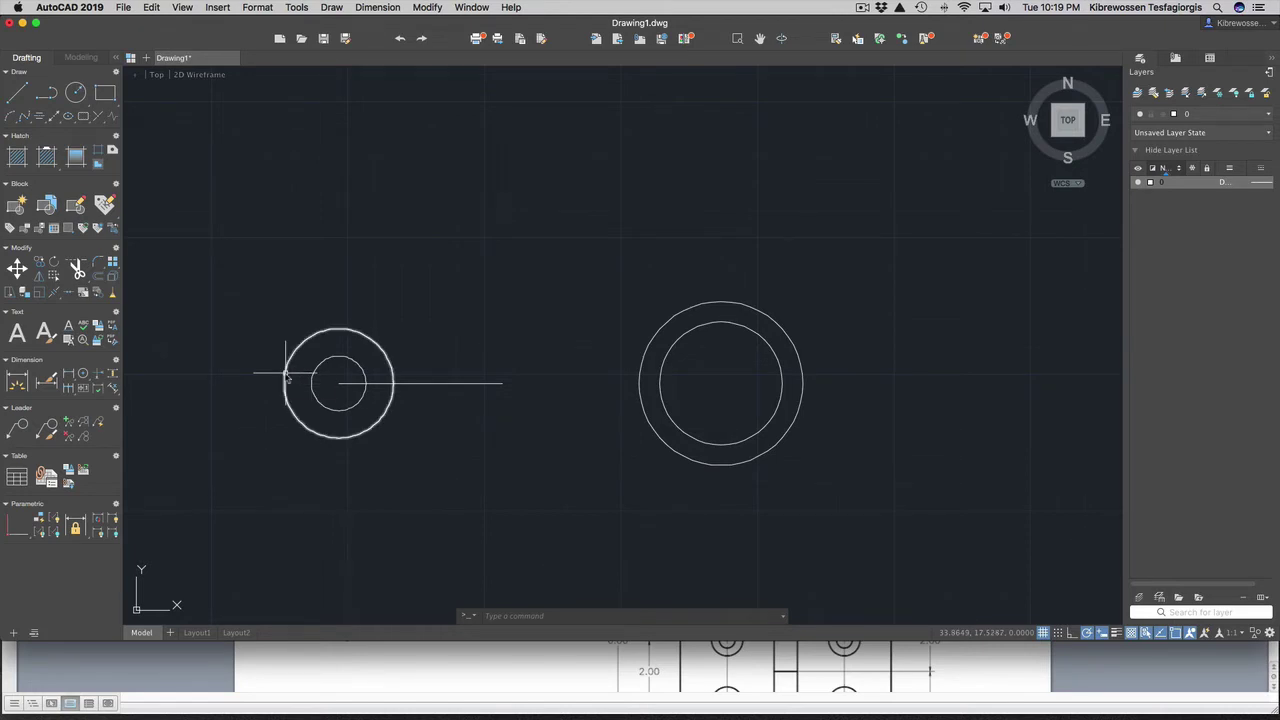
{"action": "type", "text": "c"}
{"action": "key", "text": "Return"}
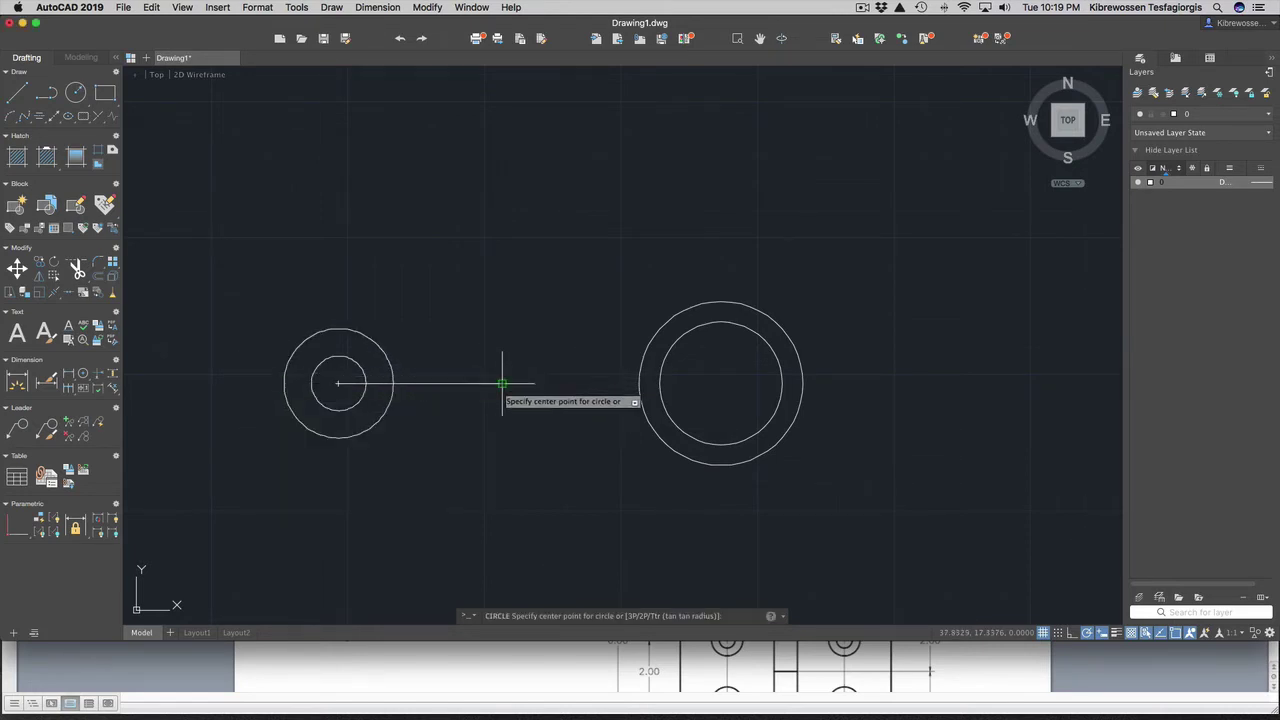
Step: Draw a radius-1 circle and a concentric 0.5-radius circle at the 3-unit line's right endpoint
{"action": "left_click", "coordinate": [502, 383]}
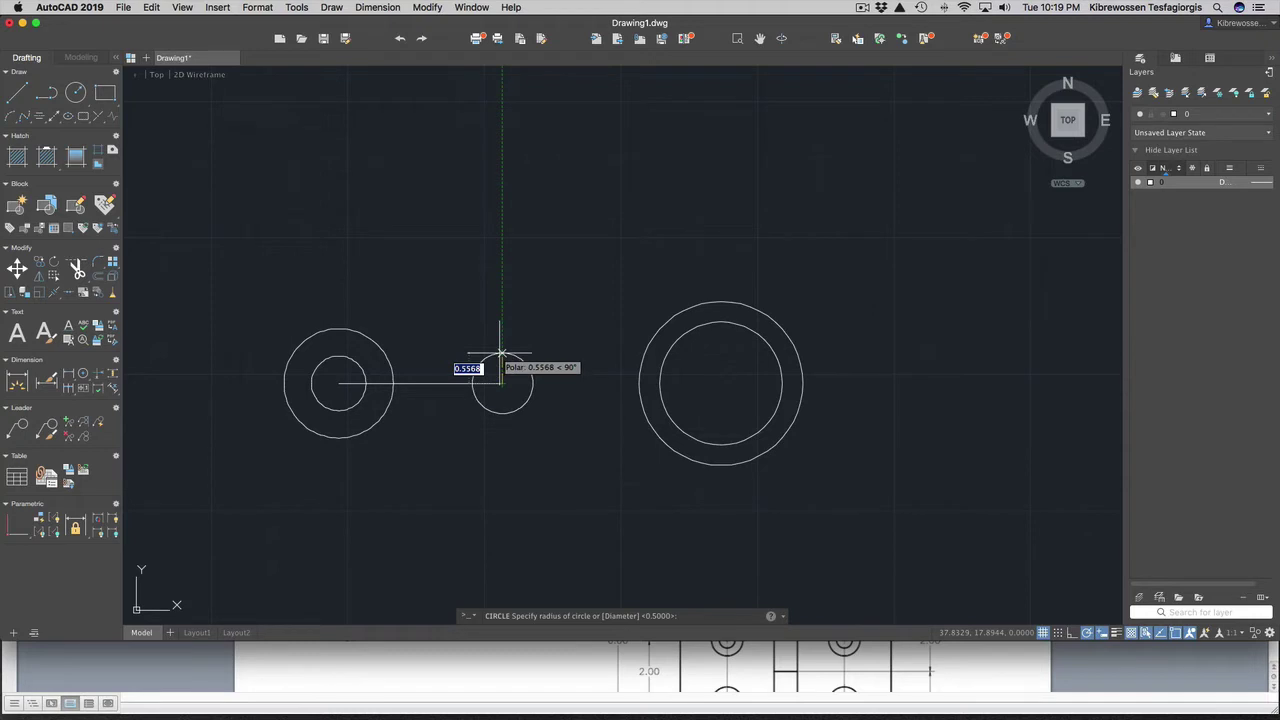
{"action": "type", "text": "1"}
{"action": "key", "text": "Return"}
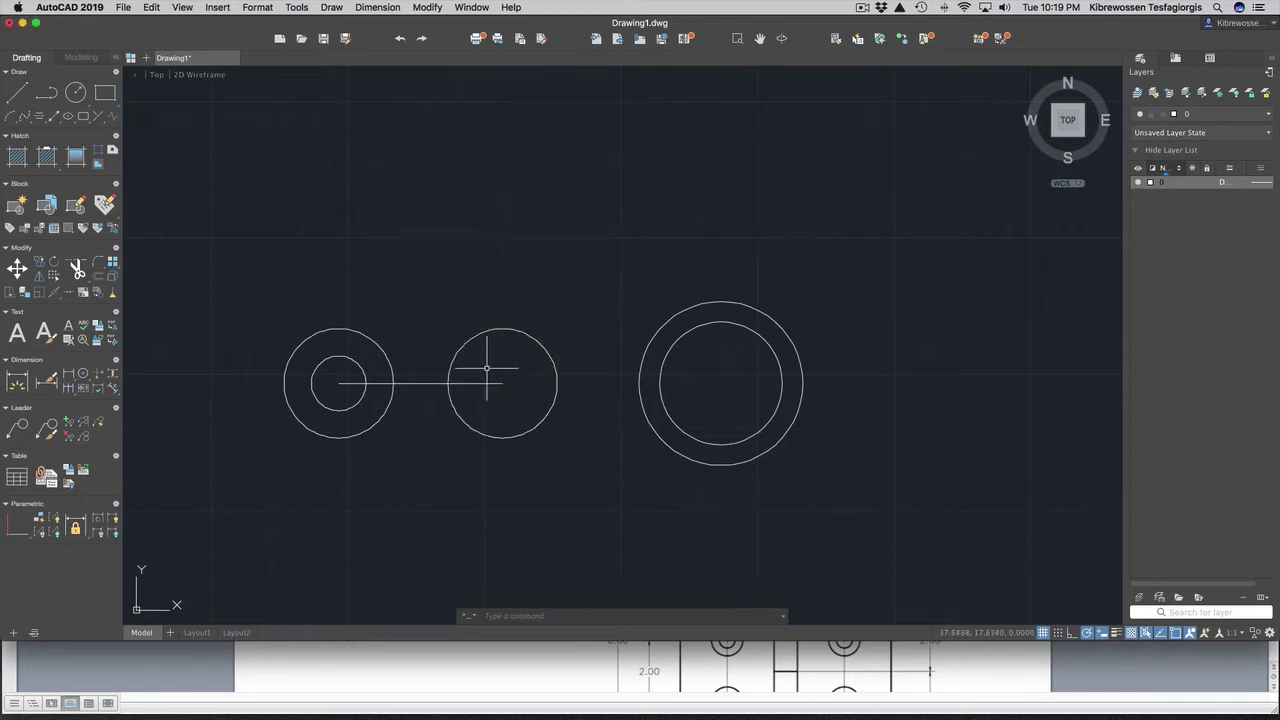
{"action": "type", "text": "c"}
{"action": "key", "text": "Return"}
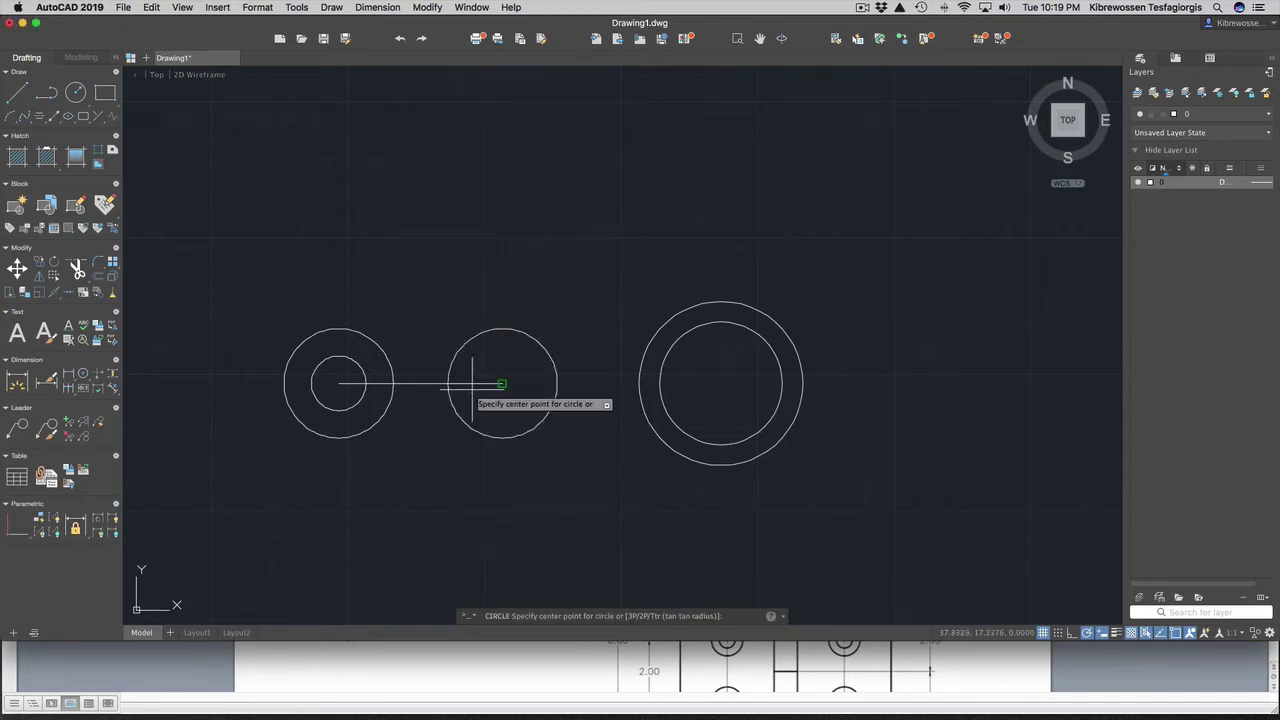
{"action": "left_click", "coordinate": [502, 383]}
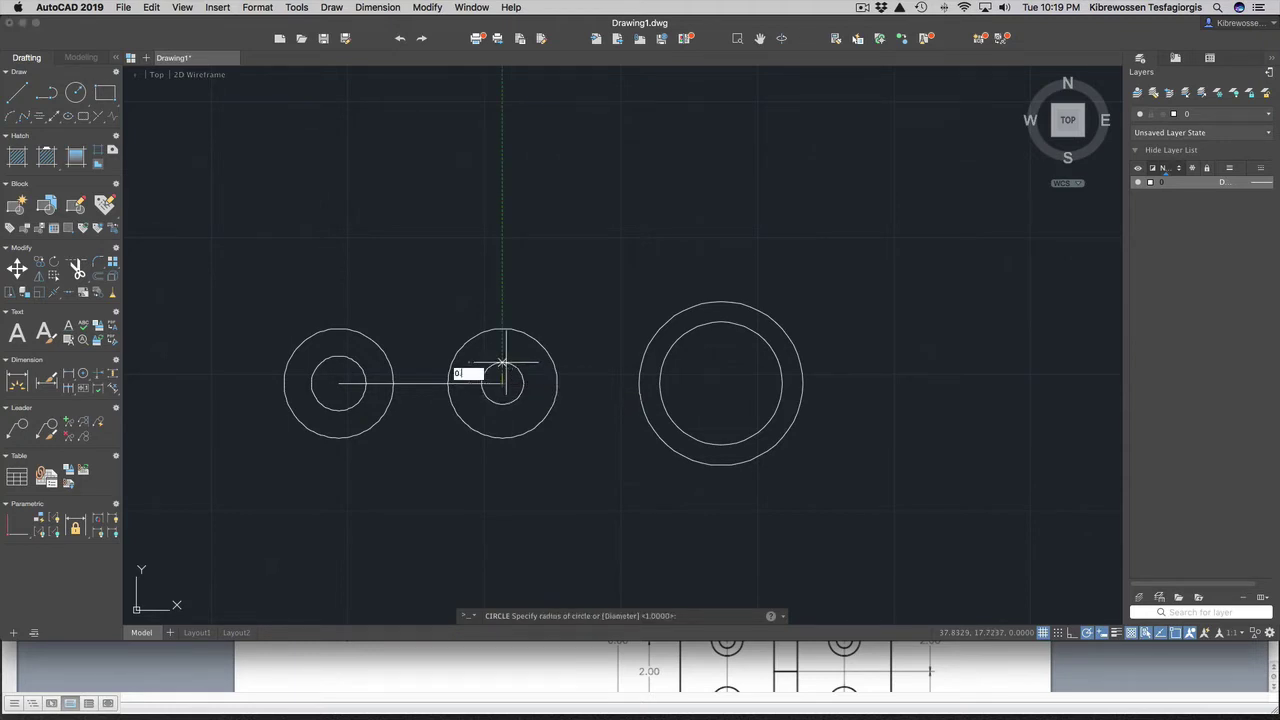
{"action": "key", "text": "Return"}
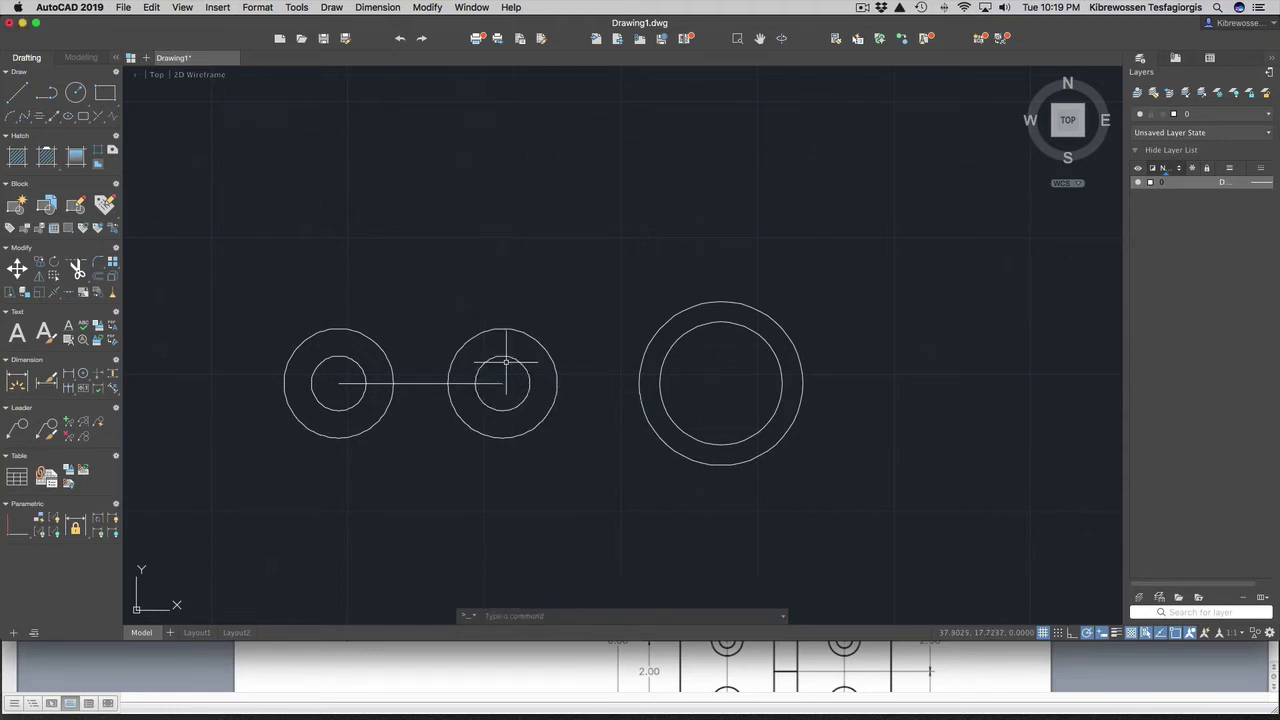
{"action": "left_click", "coordinate": [16, 95]}
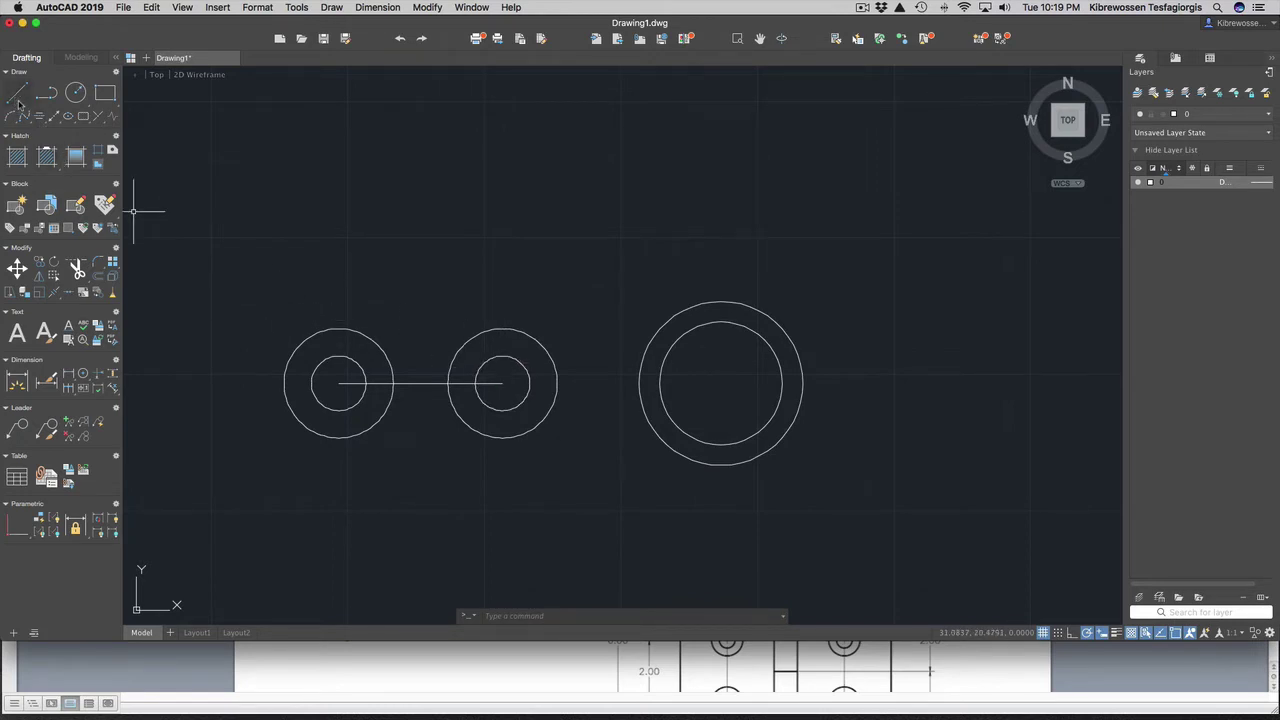
Step: Join the tops and bottoms of the left and right outer circles with horizontal lines
{"action": "left_click", "coordinate": [338, 329]}
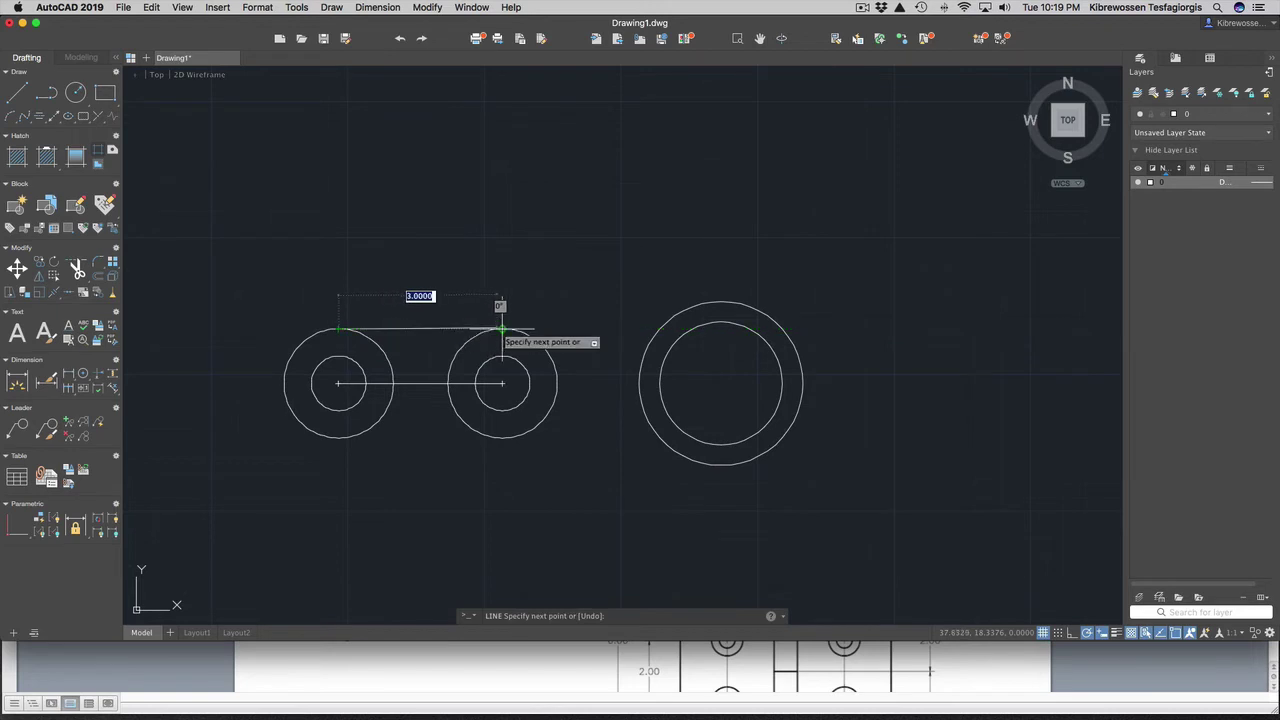
{"action": "left_click", "coordinate": [502, 329]}
{"action": "key", "text": "Return"}
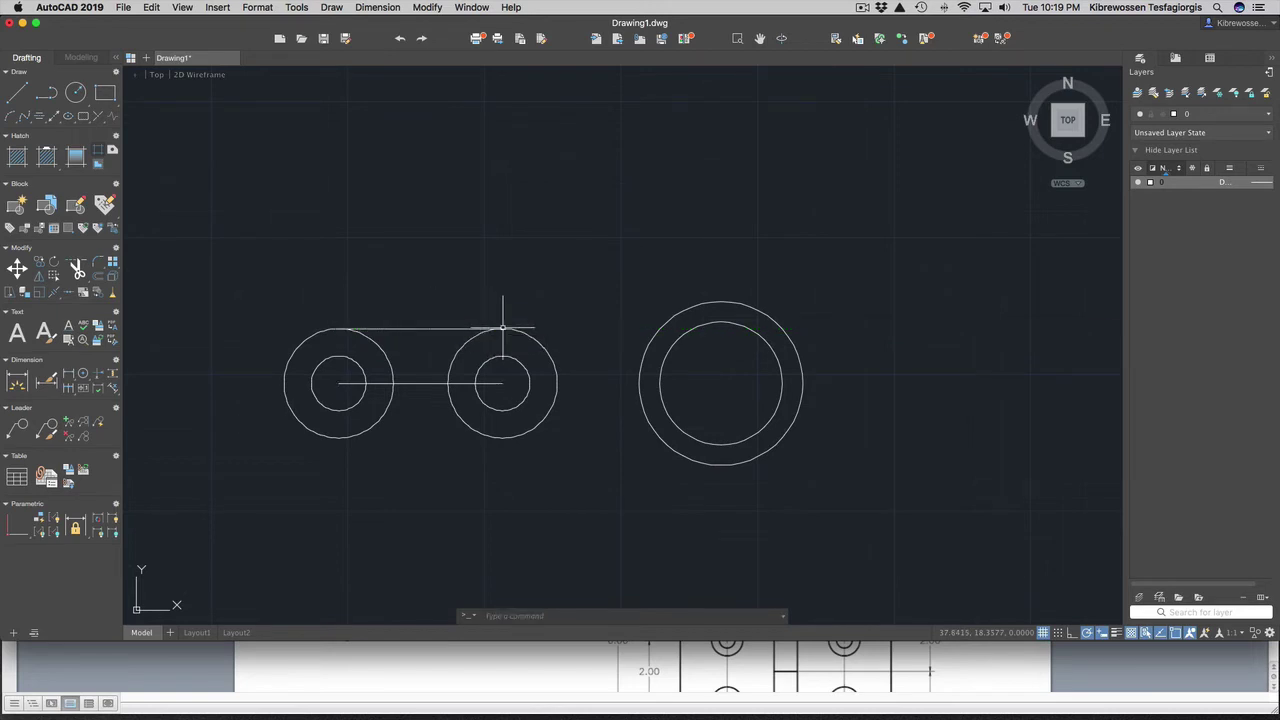
{"action": "key", "text": "Return"}
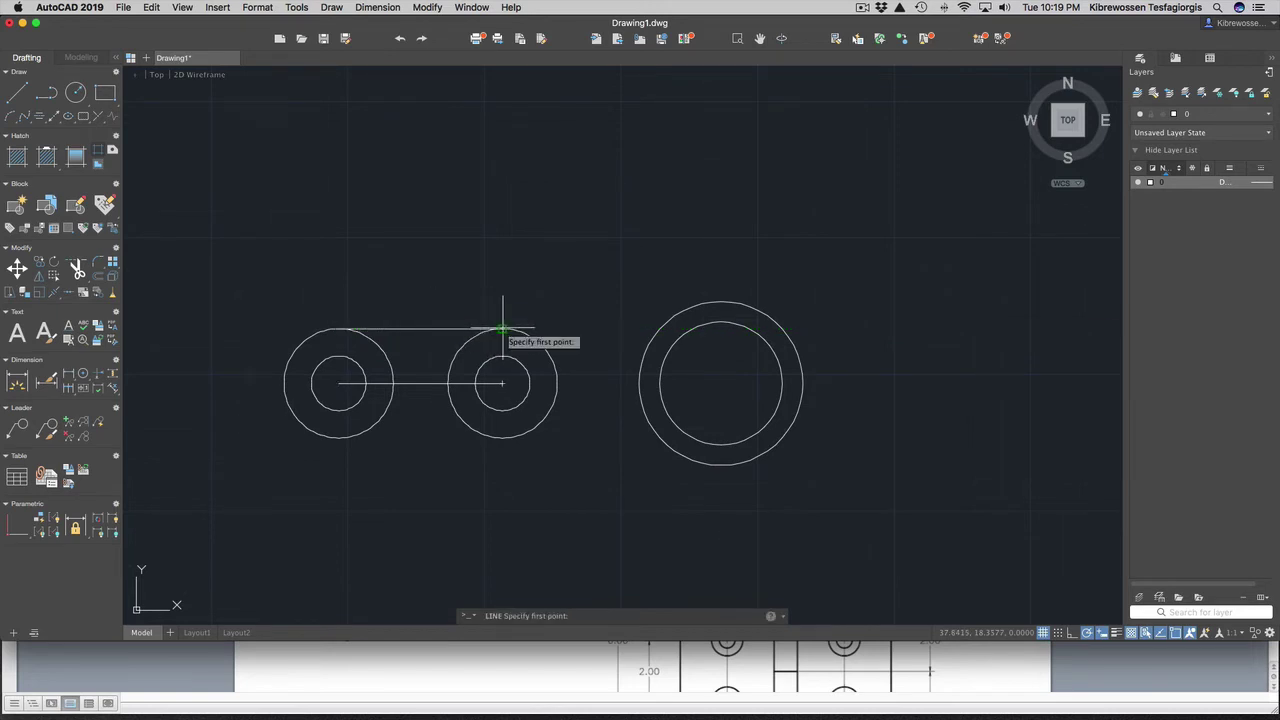
{"action": "left_click", "coordinate": [338, 437]}
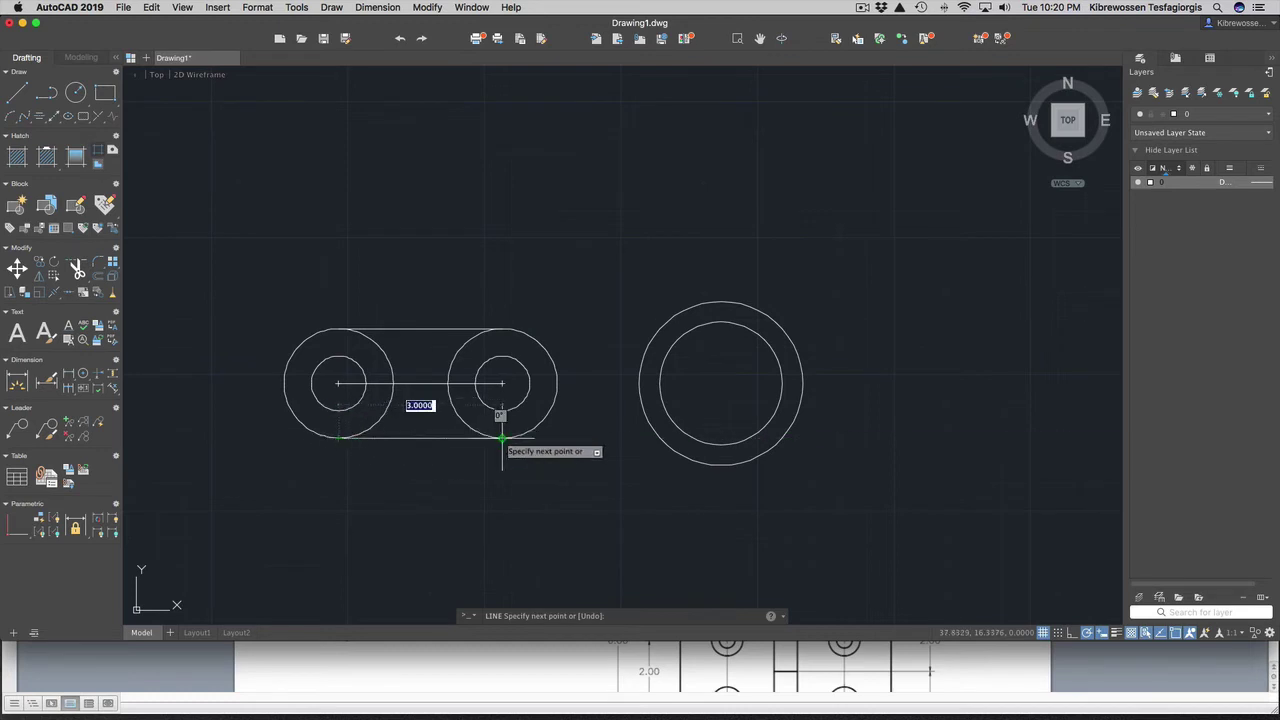
{"action": "left_click", "coordinate": [502, 437]}
{"action": "key", "text": "Return"}
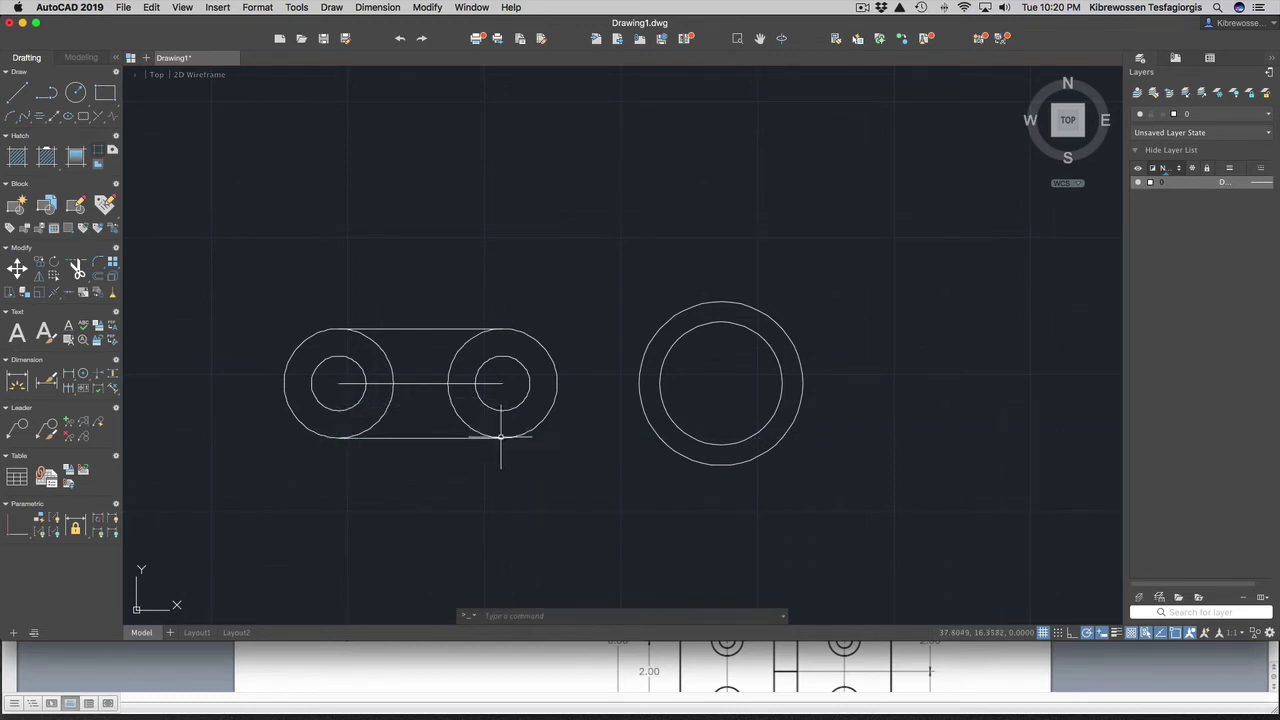
Step: Connect the bottoms and tops of the left and right small circles with horizontal slot lines
{"action": "type", "text": "c"}
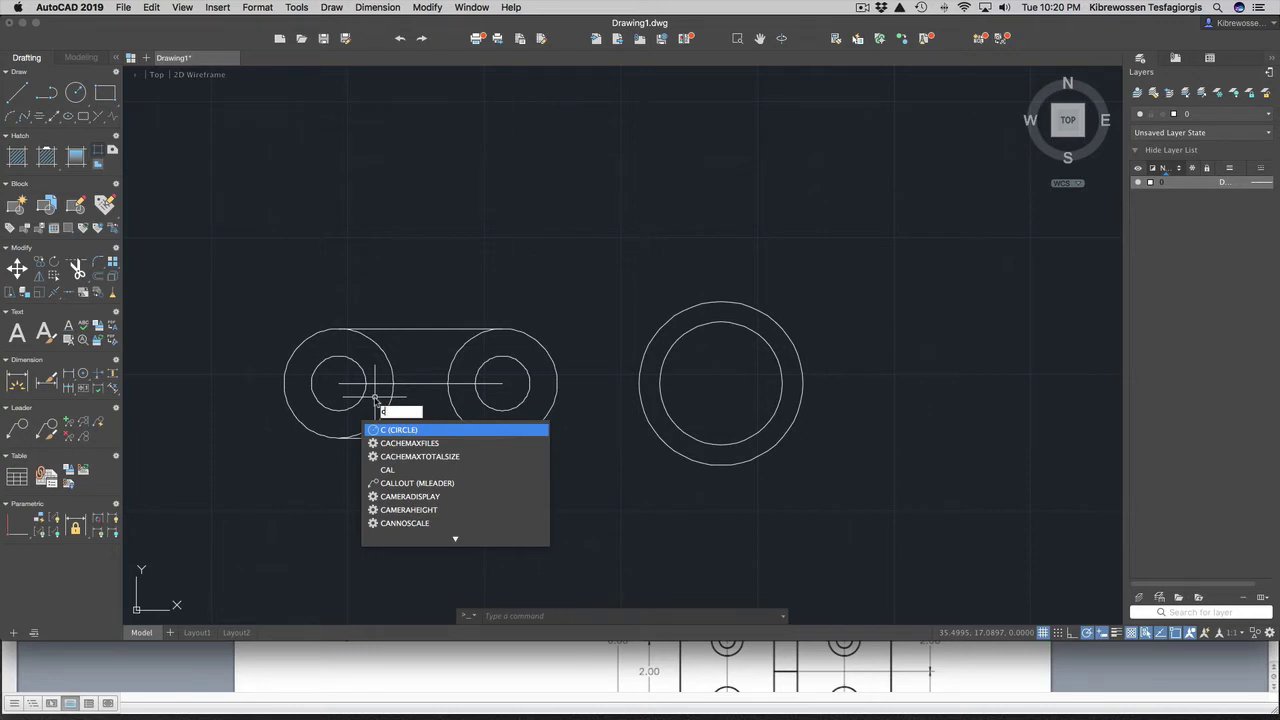
{"action": "key", "text": "Escape"}
{"action": "type", "text": "l"}
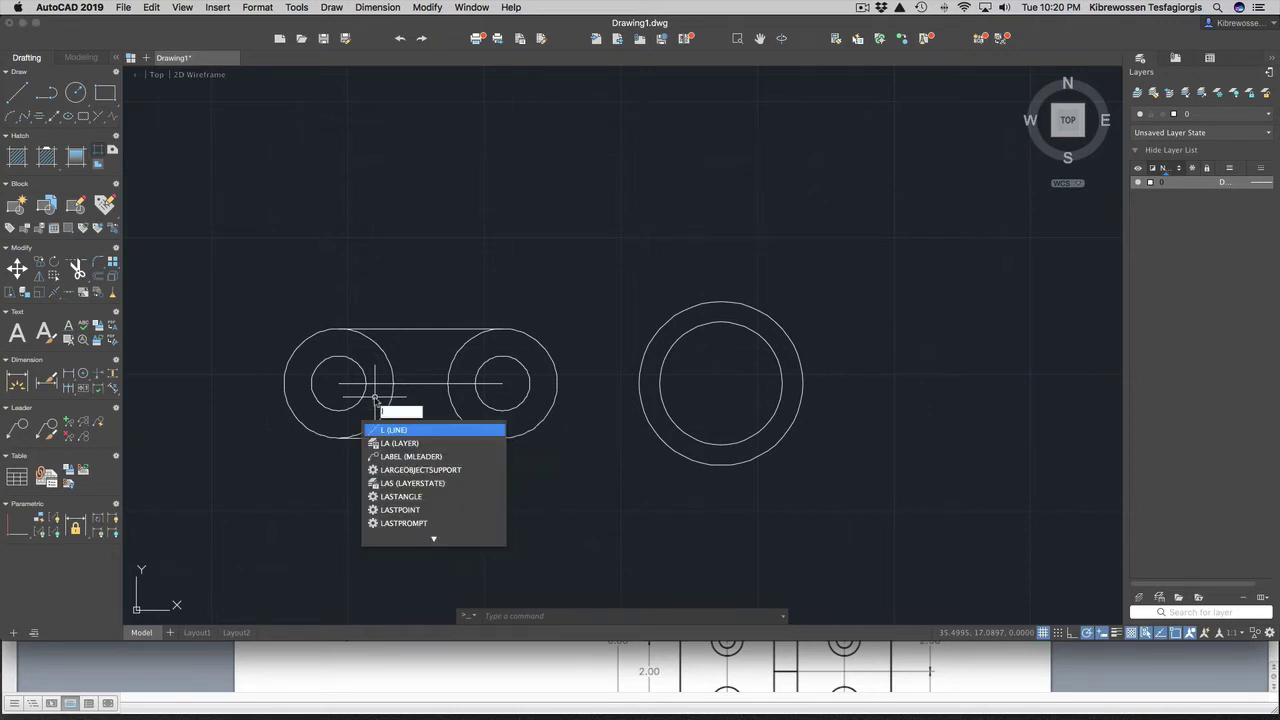
{"action": "key", "text": "Return"}
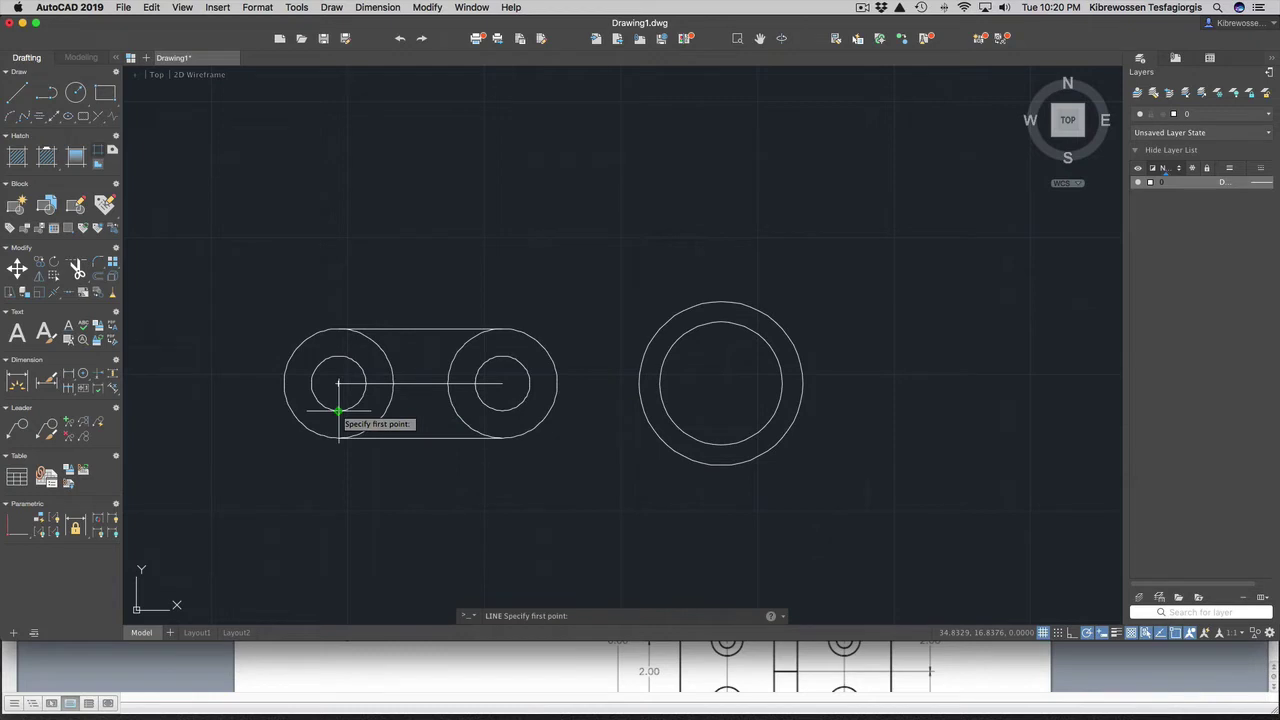
{"action": "left_click", "coordinate": [338, 410]}
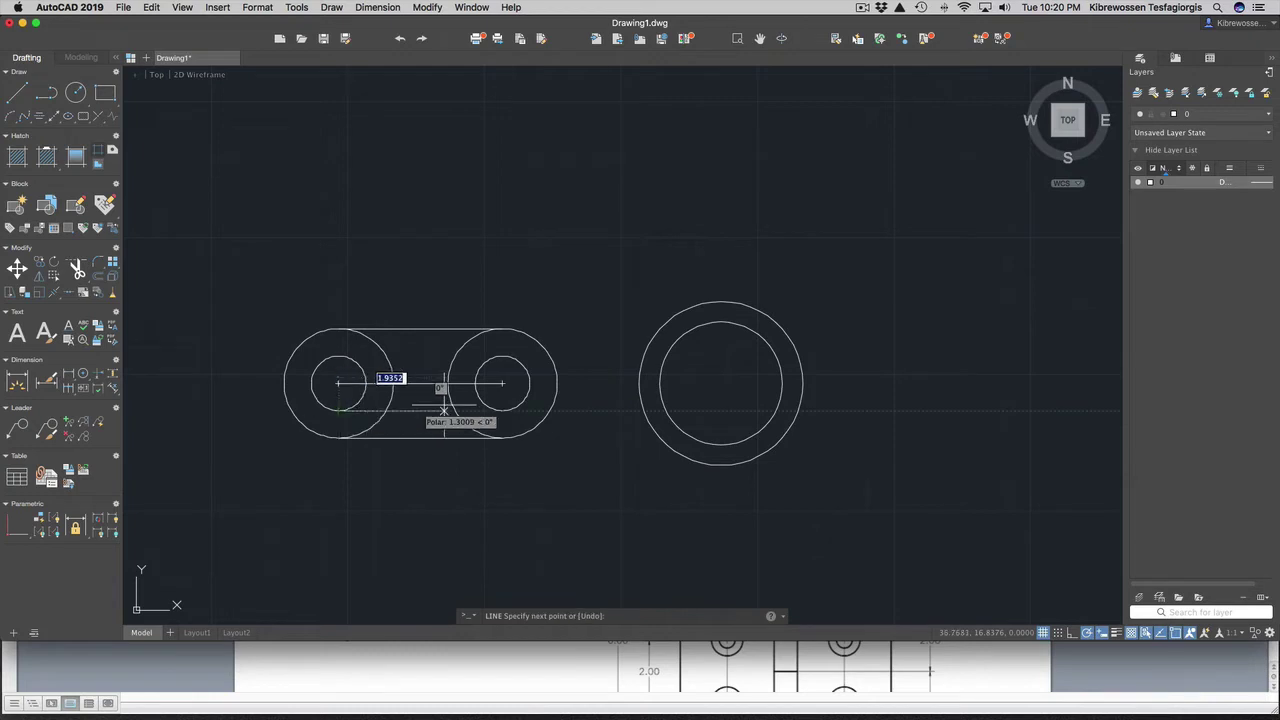
{"action": "left_click", "coordinate": [501, 410]}
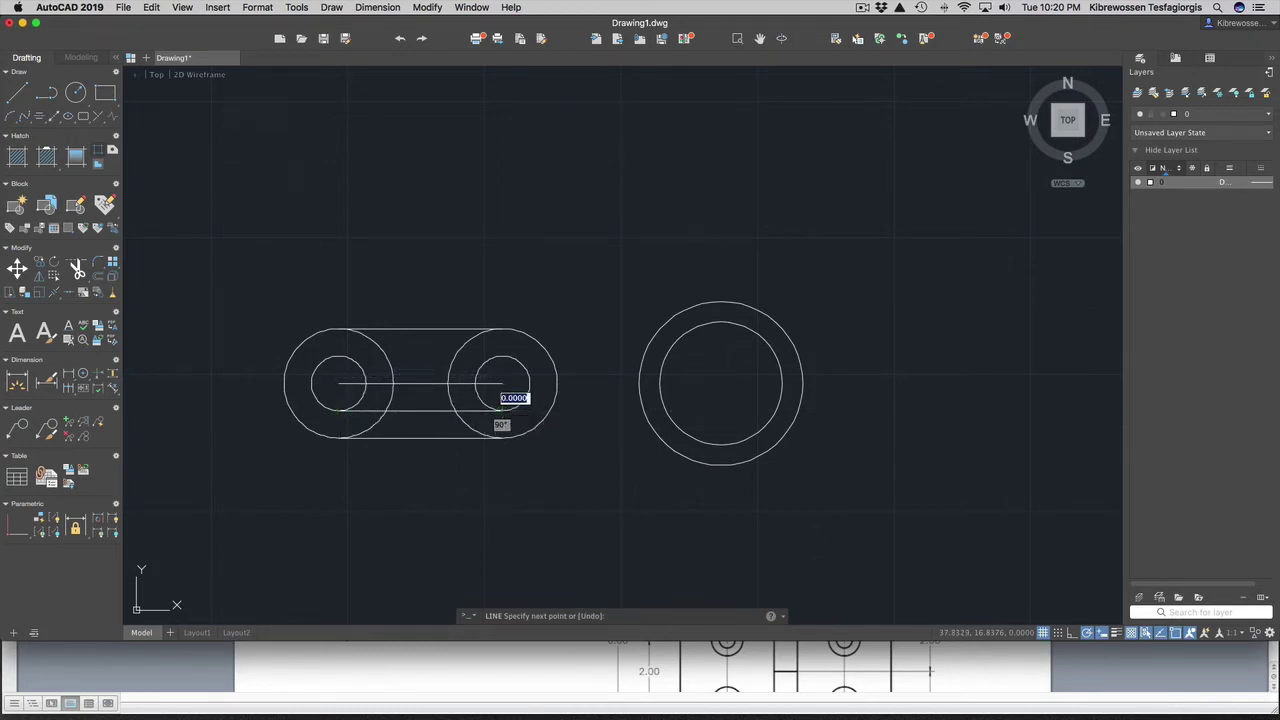
{"action": "key", "text": "Return"}
{"action": "key", "text": "Return"}
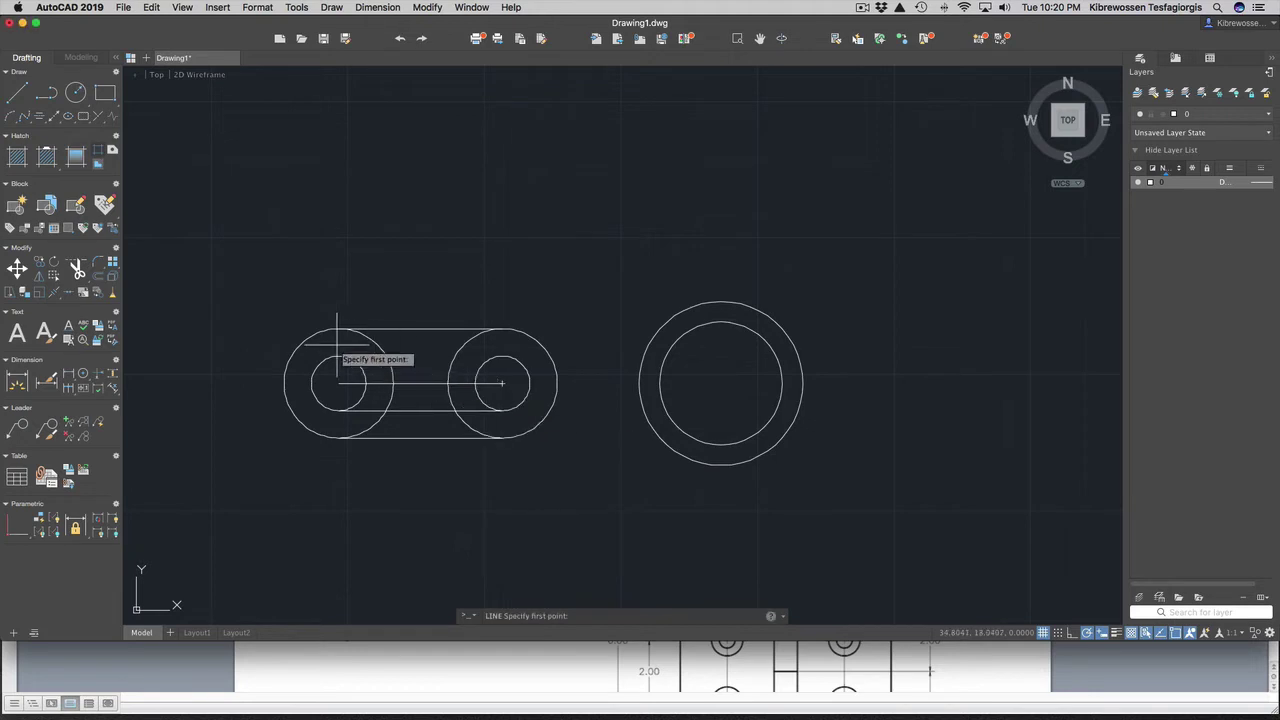
{"action": "left_click", "coordinate": [338, 356]}
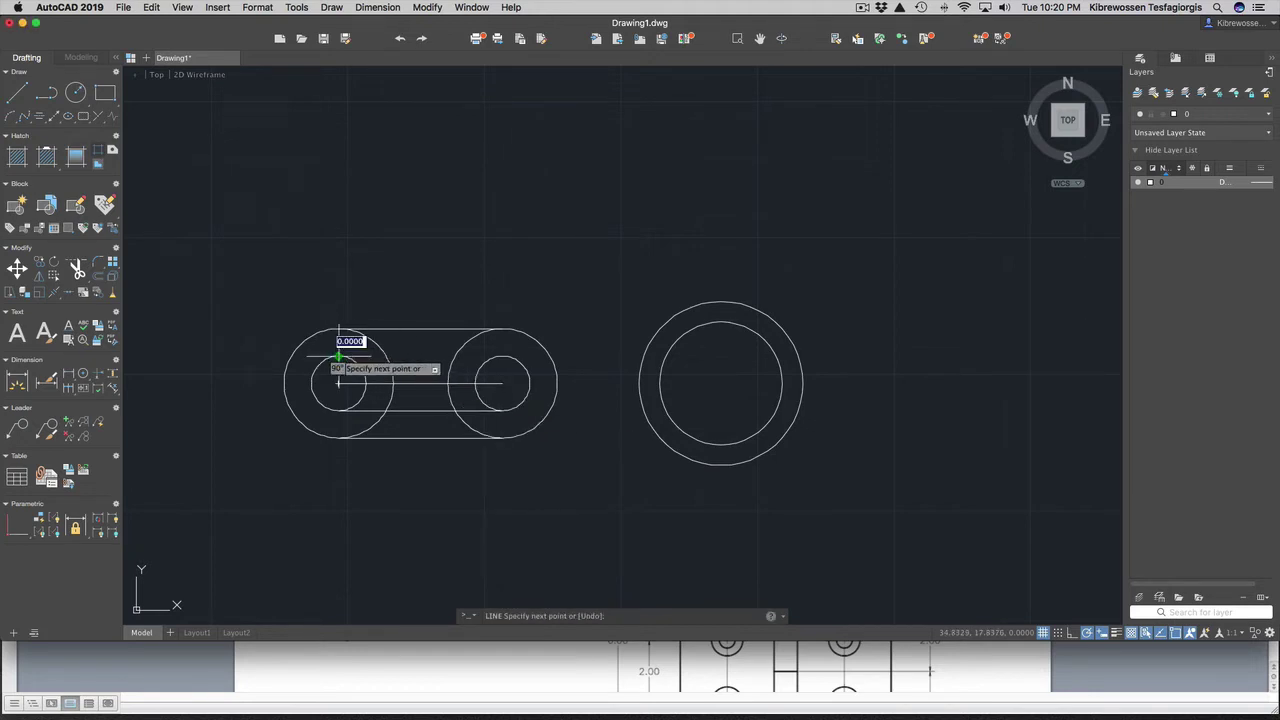
{"action": "left_click", "coordinate": [501, 356]}
{"action": "key", "text": "Return"}
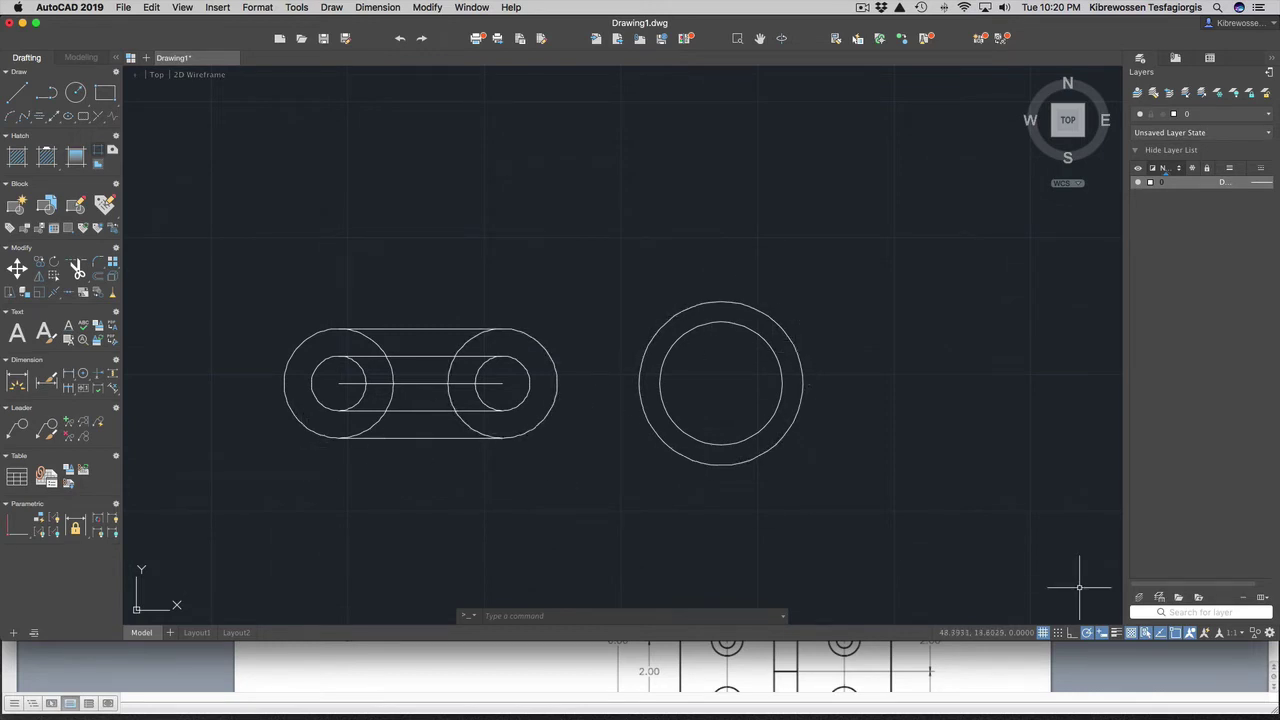
Step: Enable the Tangent object snap from the status-bar Object Snap menu
{"action": "left_click", "coordinate": [1177, 634]}
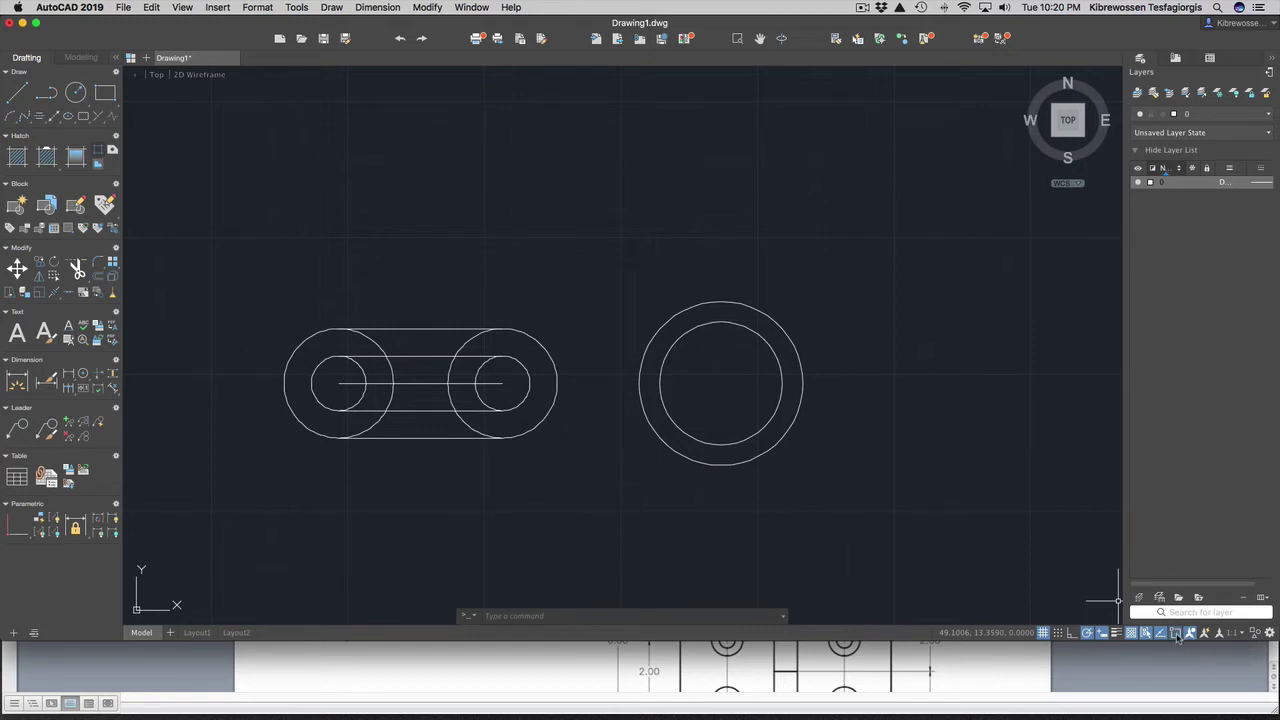
{"action": "left_click", "coordinate": [1178, 635]}
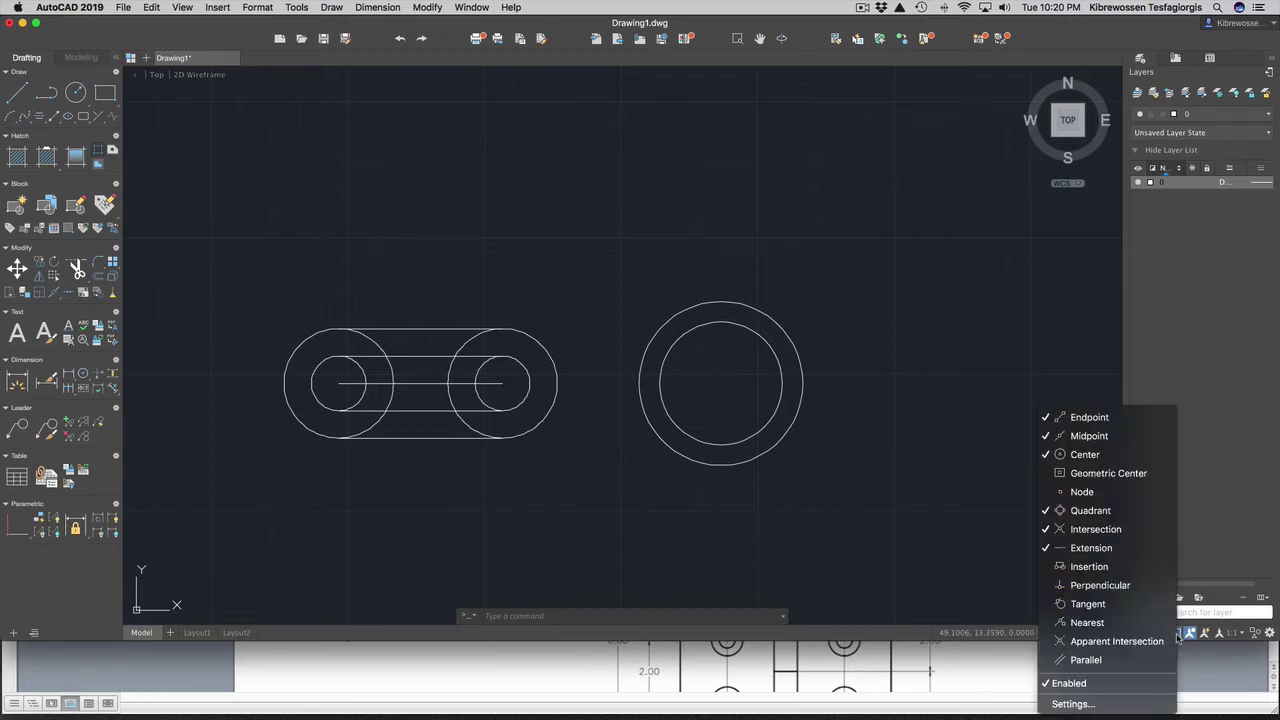
{"action": "left_click", "coordinate": [1106, 606]}
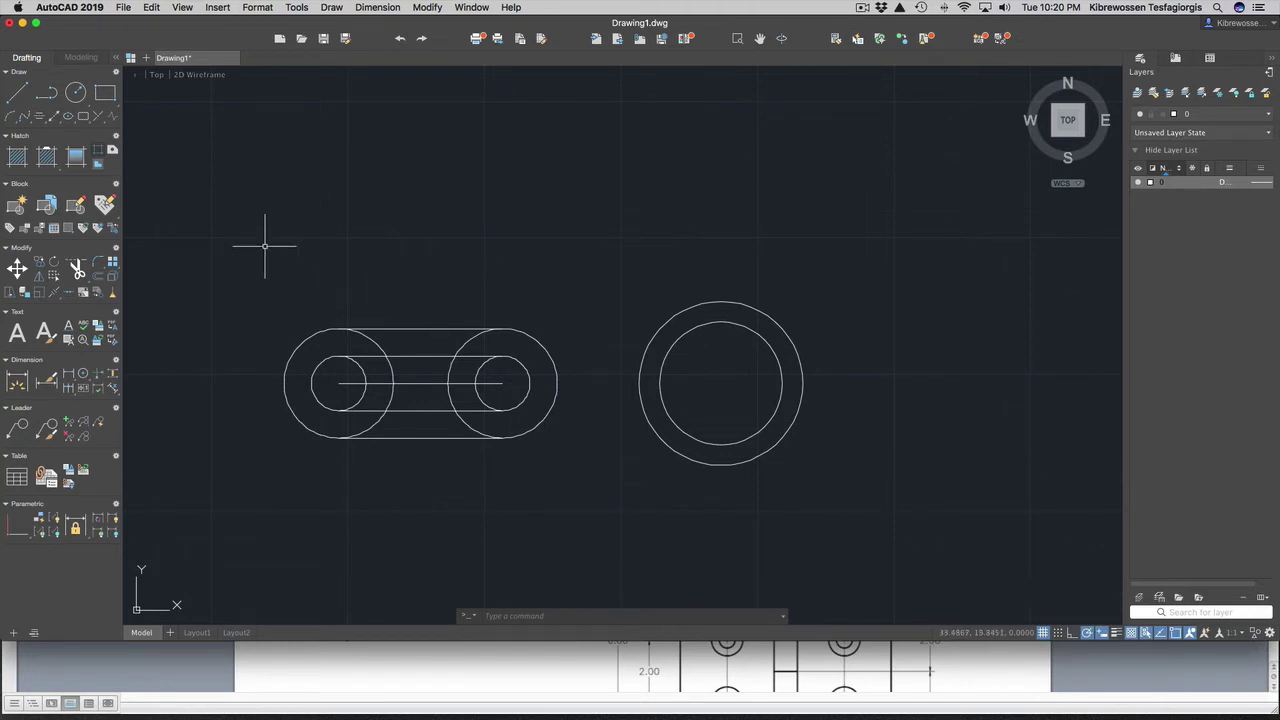
{"action": "left_click", "coordinate": [19, 94]}
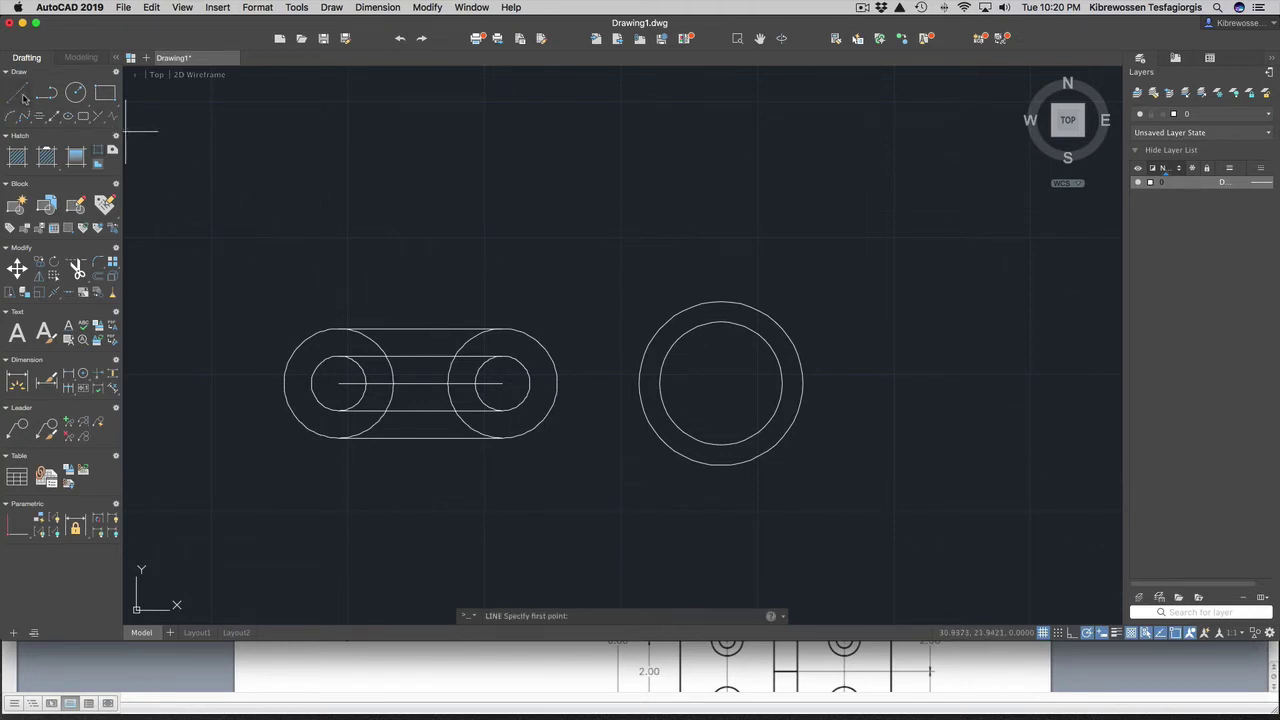
Step: Draw upper and lower lines from the left outer circle tangent to the large right circle
{"action": "left_click", "coordinate": [337, 328]}
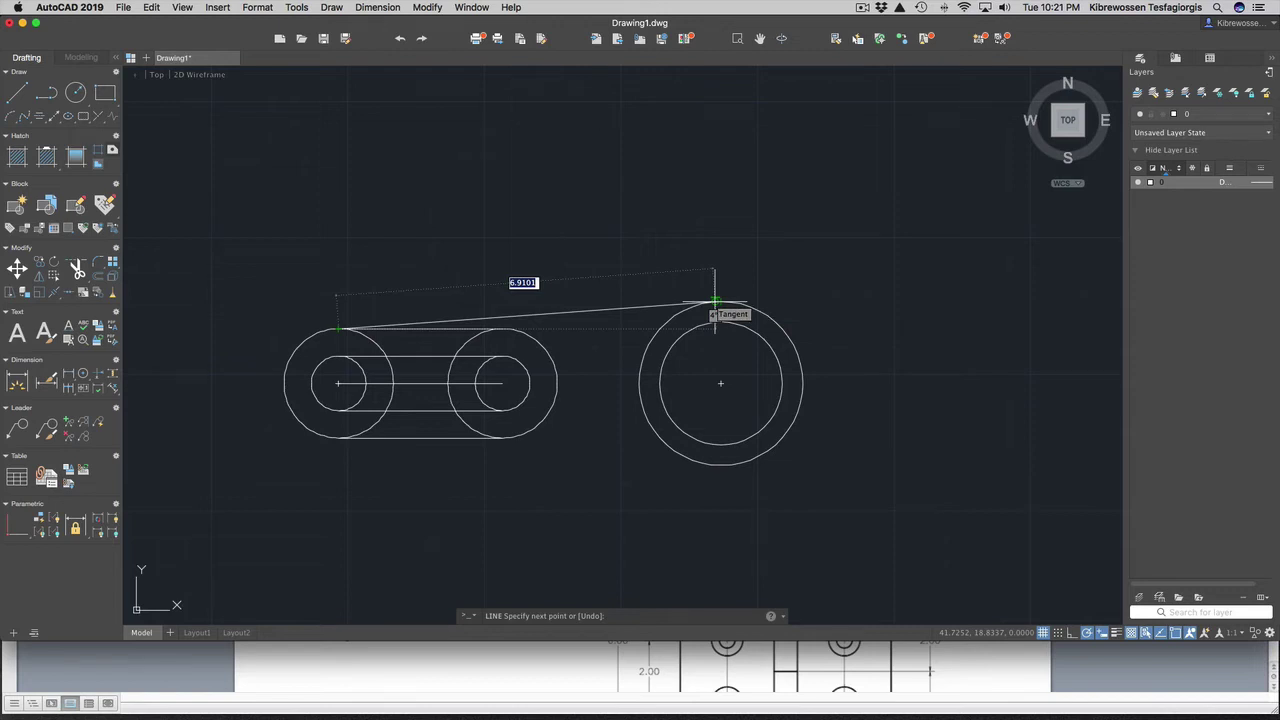
{"action": "scroll", "coordinate": [714, 300], "scroll_direction": "up", "scroll_amount": 6}
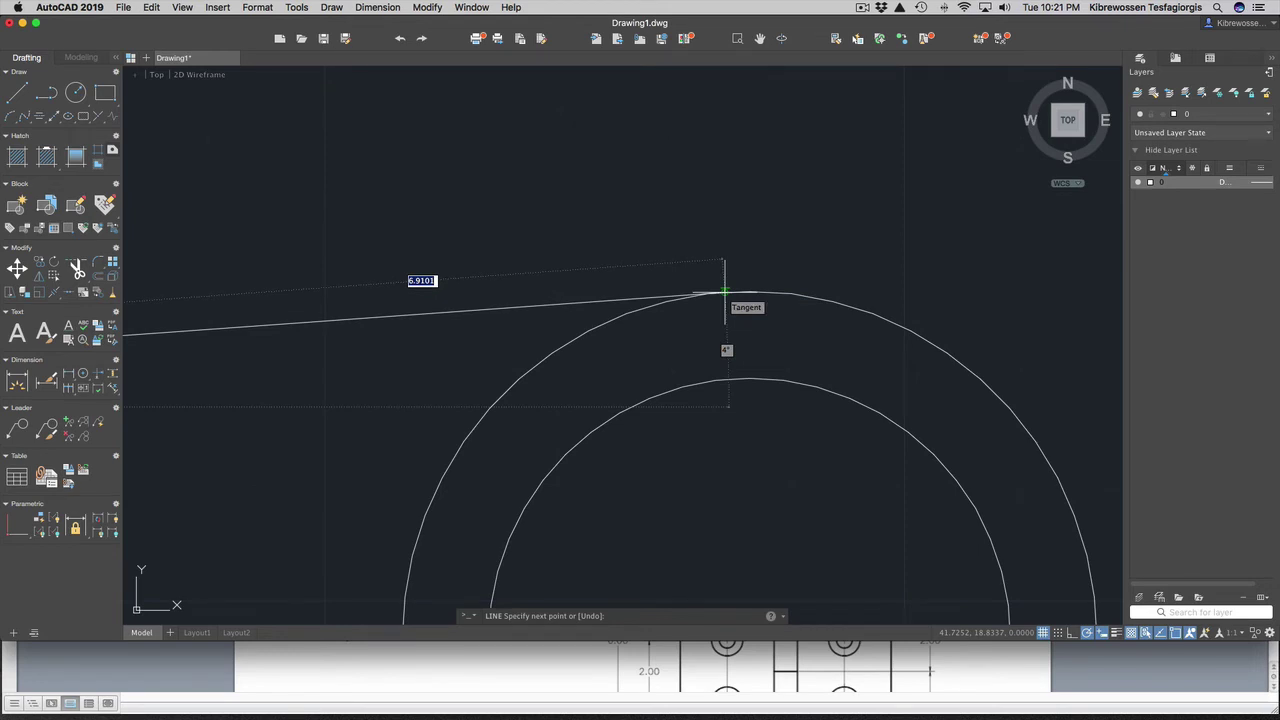
{"action": "left_click", "coordinate": [725, 293]}
{"action": "key", "text": "Return"}
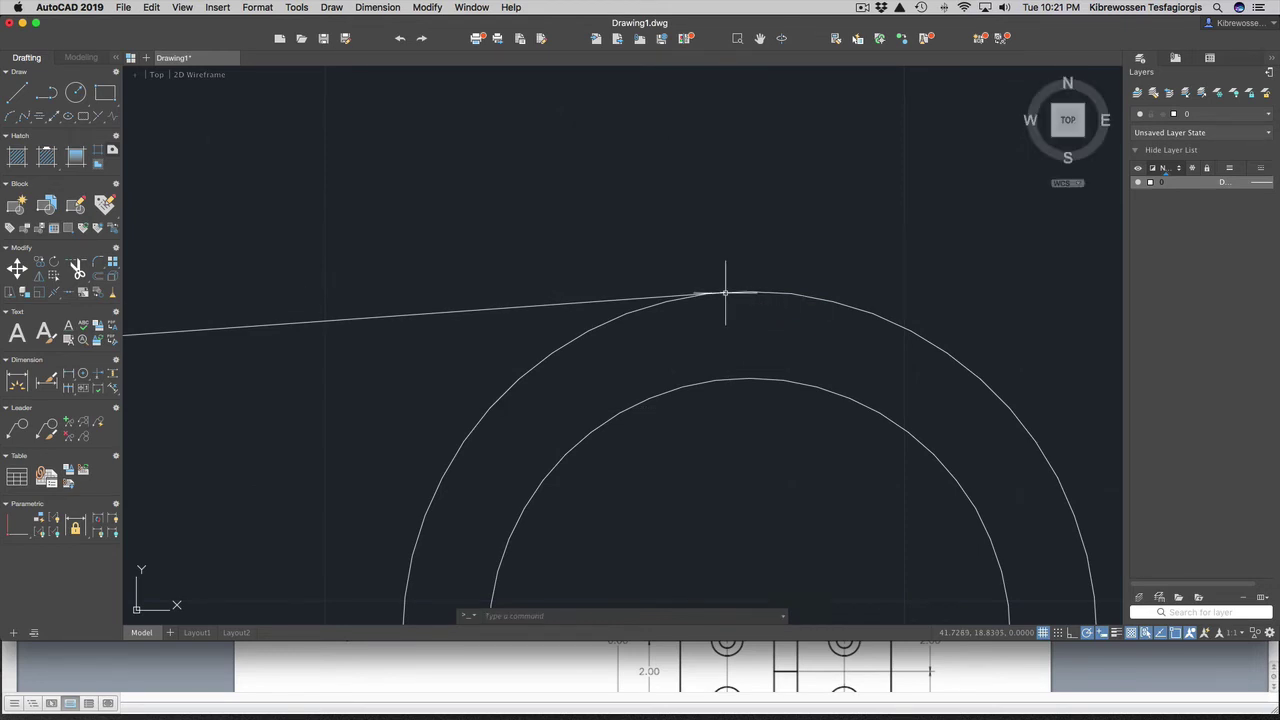
{"action": "scroll", "coordinate": [725, 293], "scroll_direction": "down", "scroll_amount": 6}
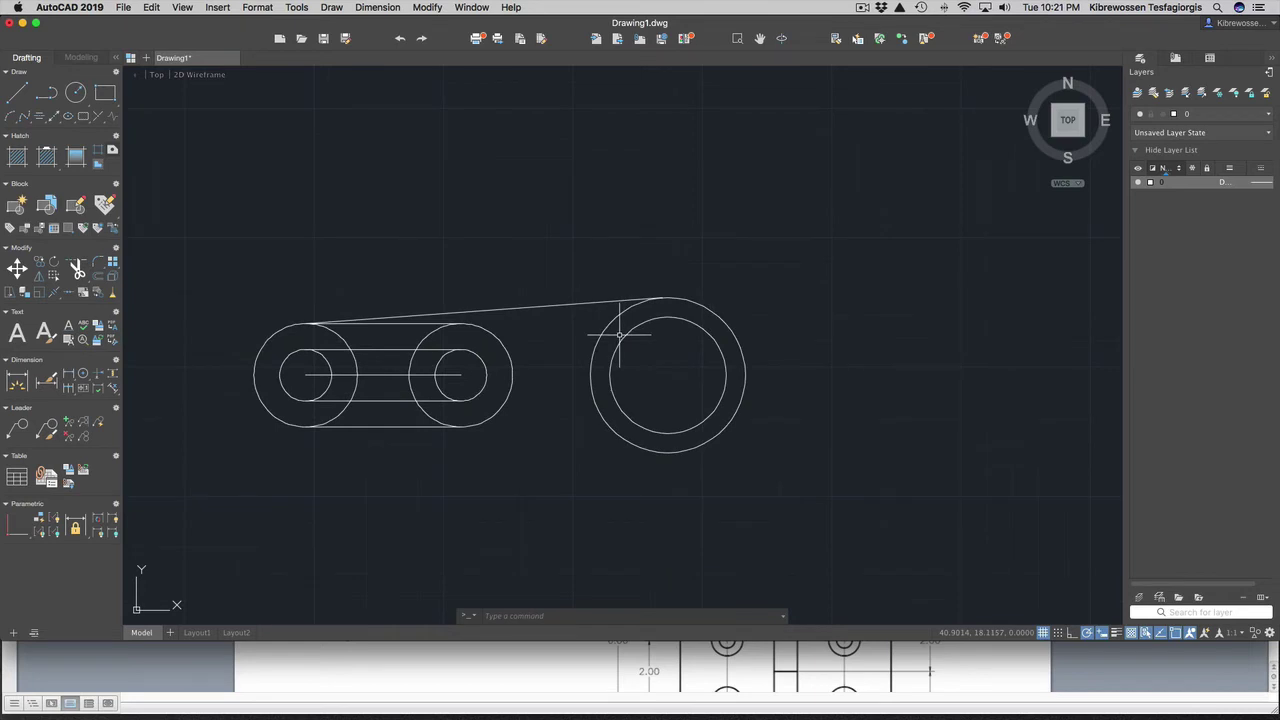
{"action": "type", "text": "l"}
{"action": "key", "text": "Return"}
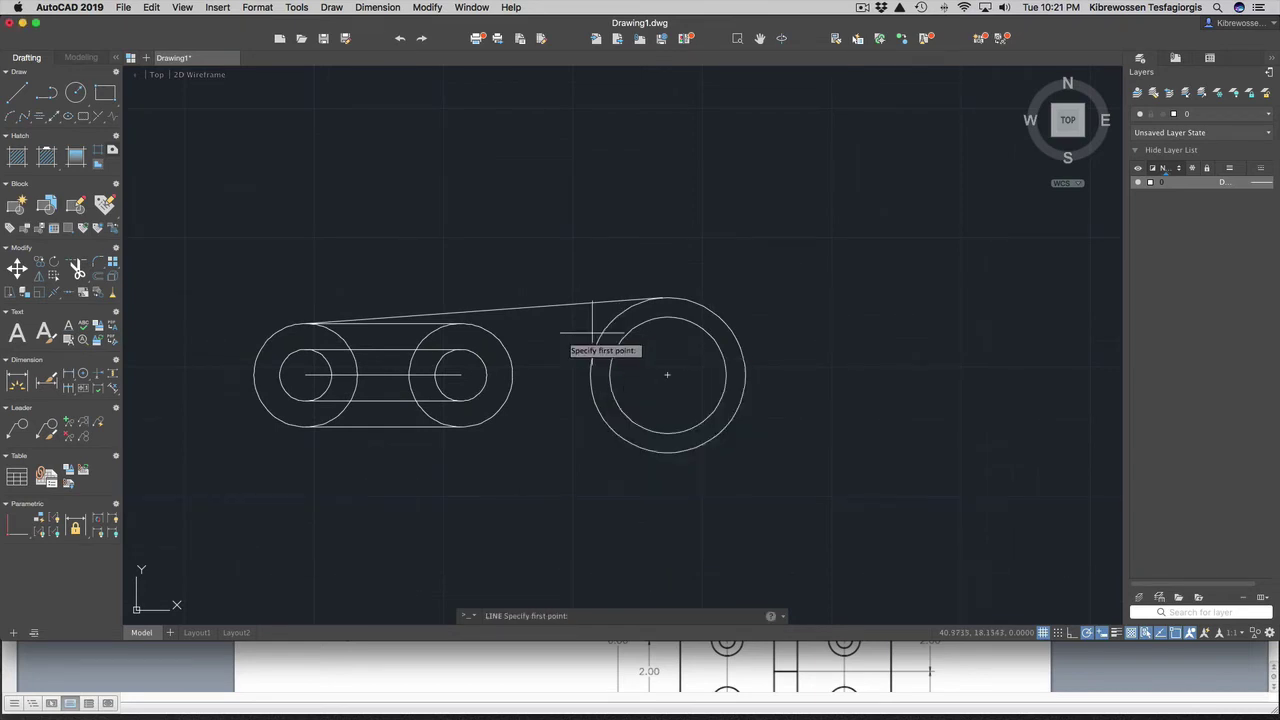
{"action": "left_click", "coordinate": [305, 428]}
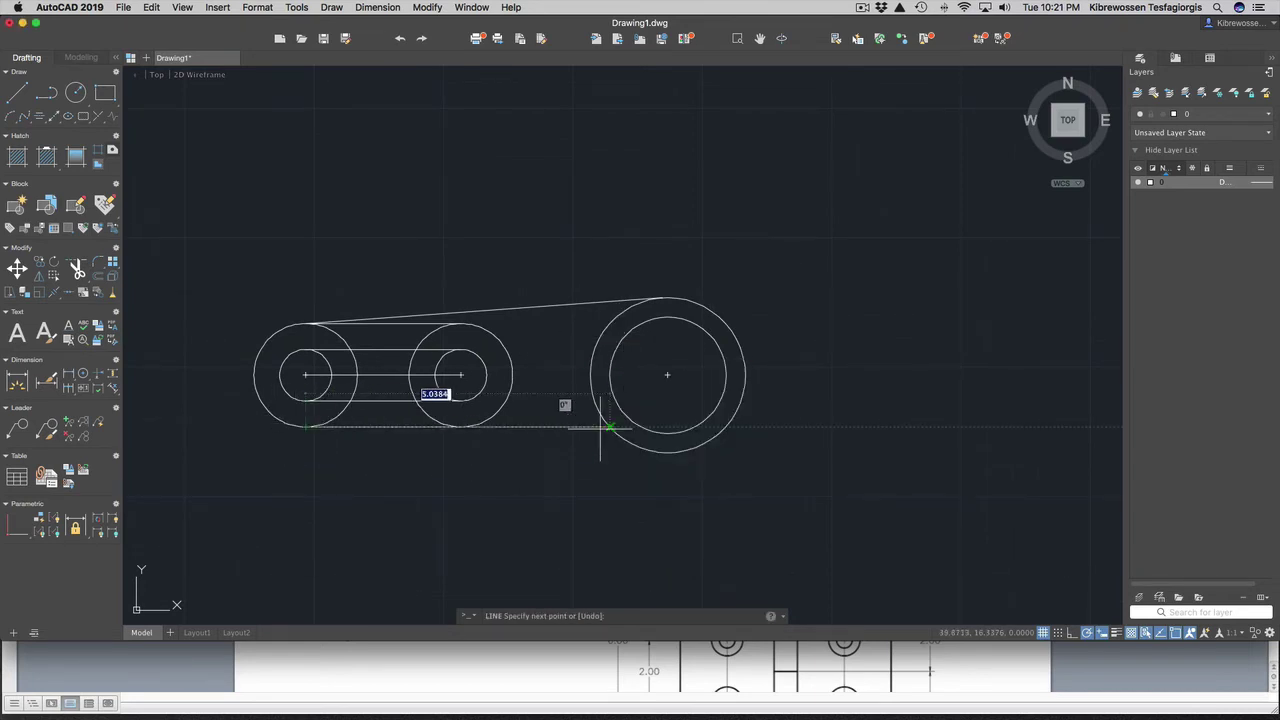
{"action": "left_click", "coordinate": [662, 452]}
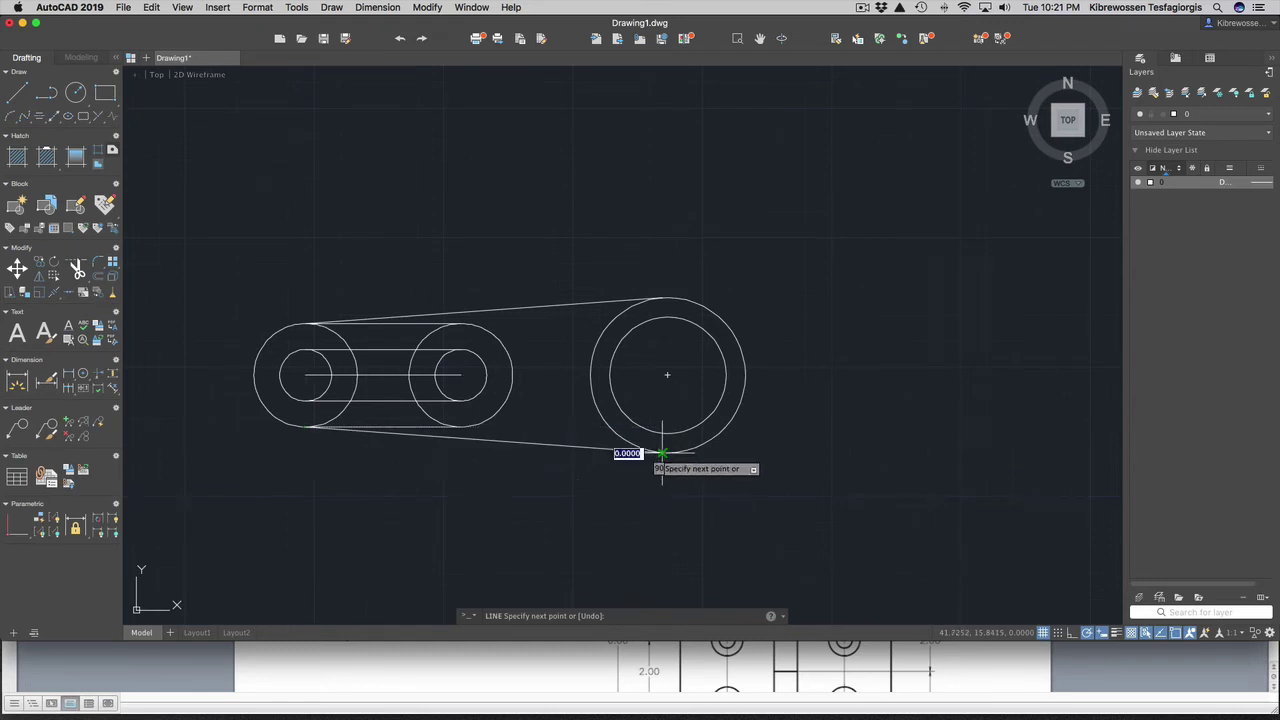
{"action": "key", "text": "Return"}
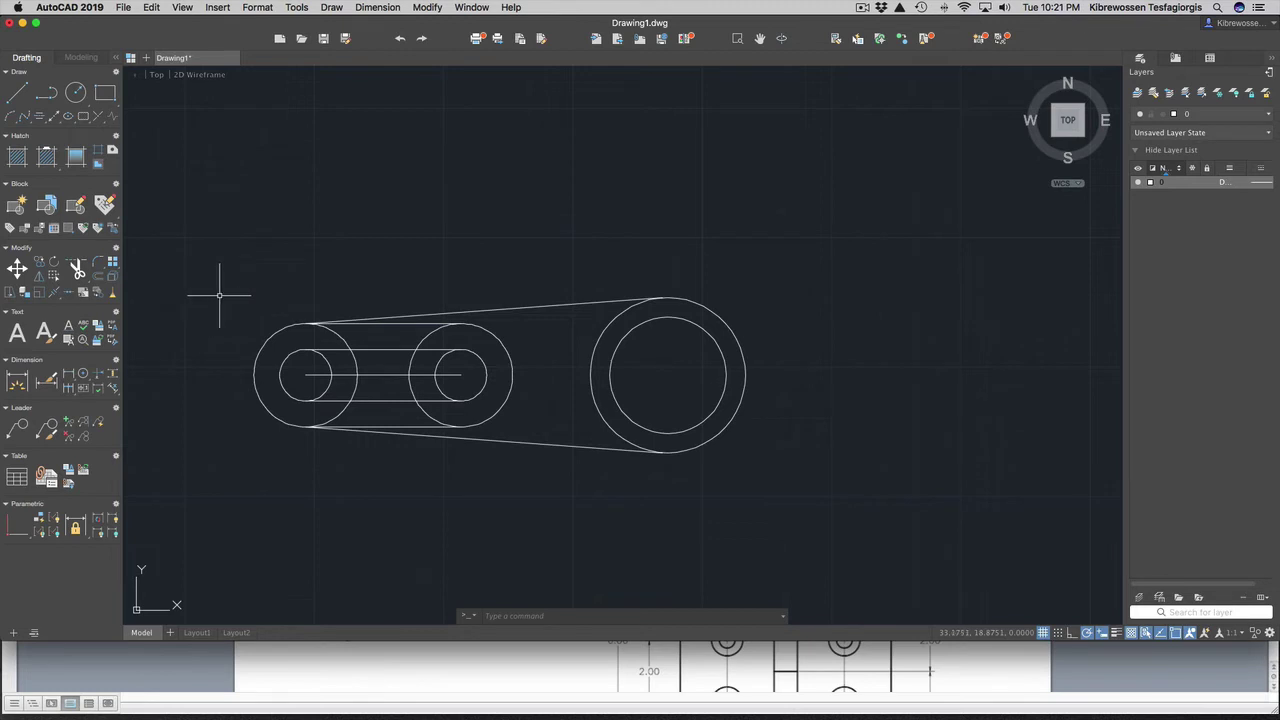
{"action": "type", "text": "tr"}
{"action": "key", "text": "Return"}
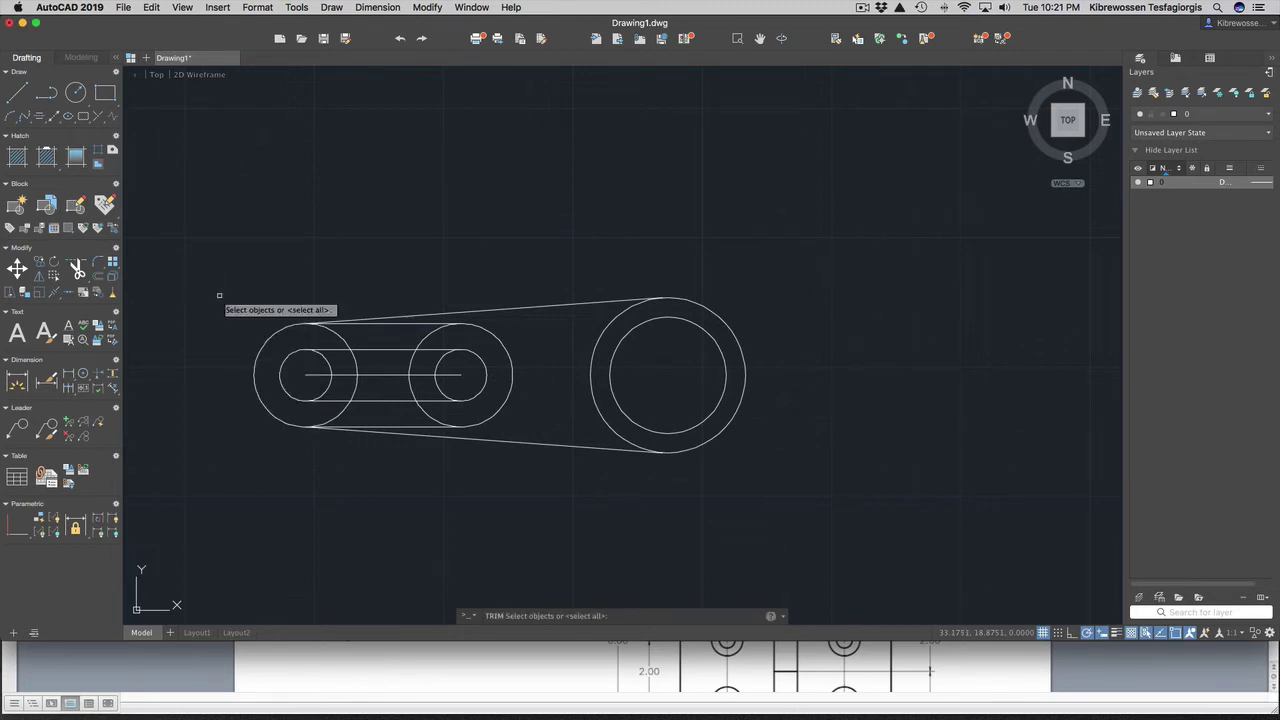
Step: Trim the overlapping circle arcs inside the slot, using all shapes as cutting edges
{"action": "mouse_move", "coordinate": [204, 280]}
{"action": "left_mouse_down"}
{"action": "mouse_move", "coordinate": [473, 218]}
{"action": "mouse_move", "coordinate": [640, 220]}
{"action": "mouse_move", "coordinate": [782, 252]}
{"action": "mouse_move", "coordinate": [807, 364]}
{"action": "mouse_move", "coordinate": [757, 464]}
{"action": "mouse_move", "coordinate": [685, 496]}
{"action": "mouse_move", "coordinate": [505, 513]}
{"action": "mouse_move", "coordinate": [331, 502]}
{"action": "mouse_move", "coordinate": [228, 445]}
{"action": "left_mouse_up"}
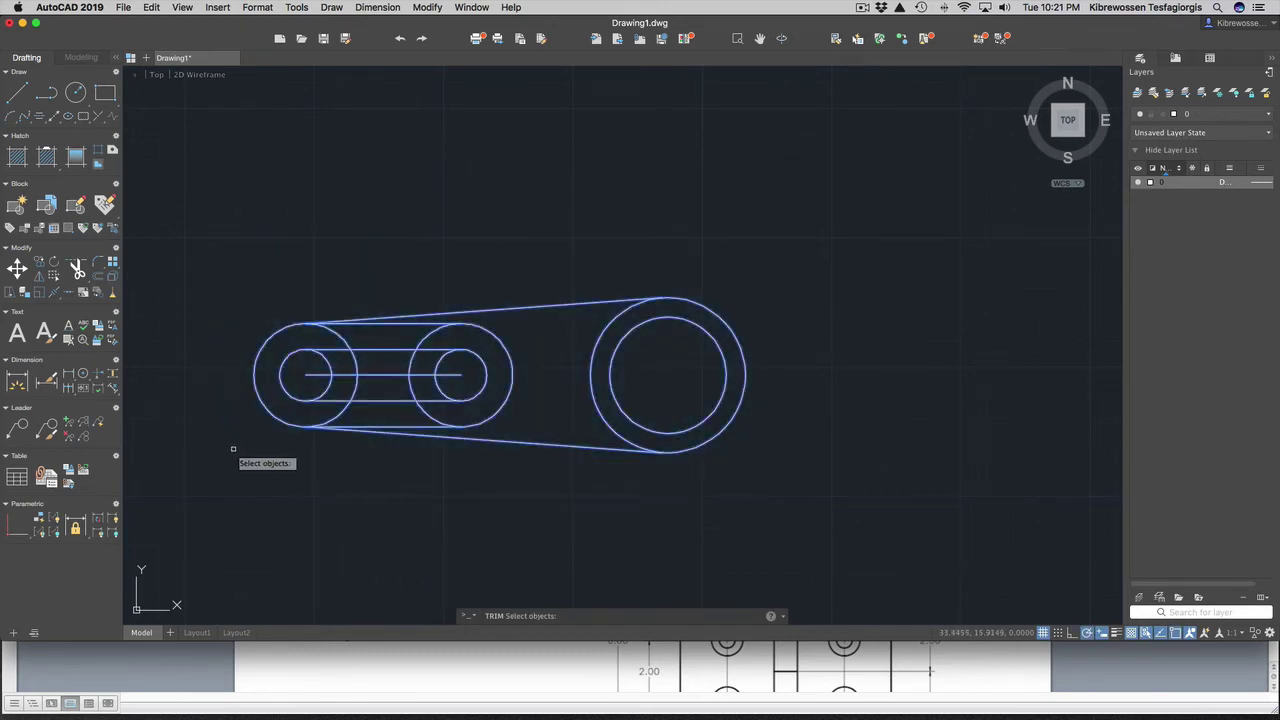
{"action": "key", "text": "Return"}
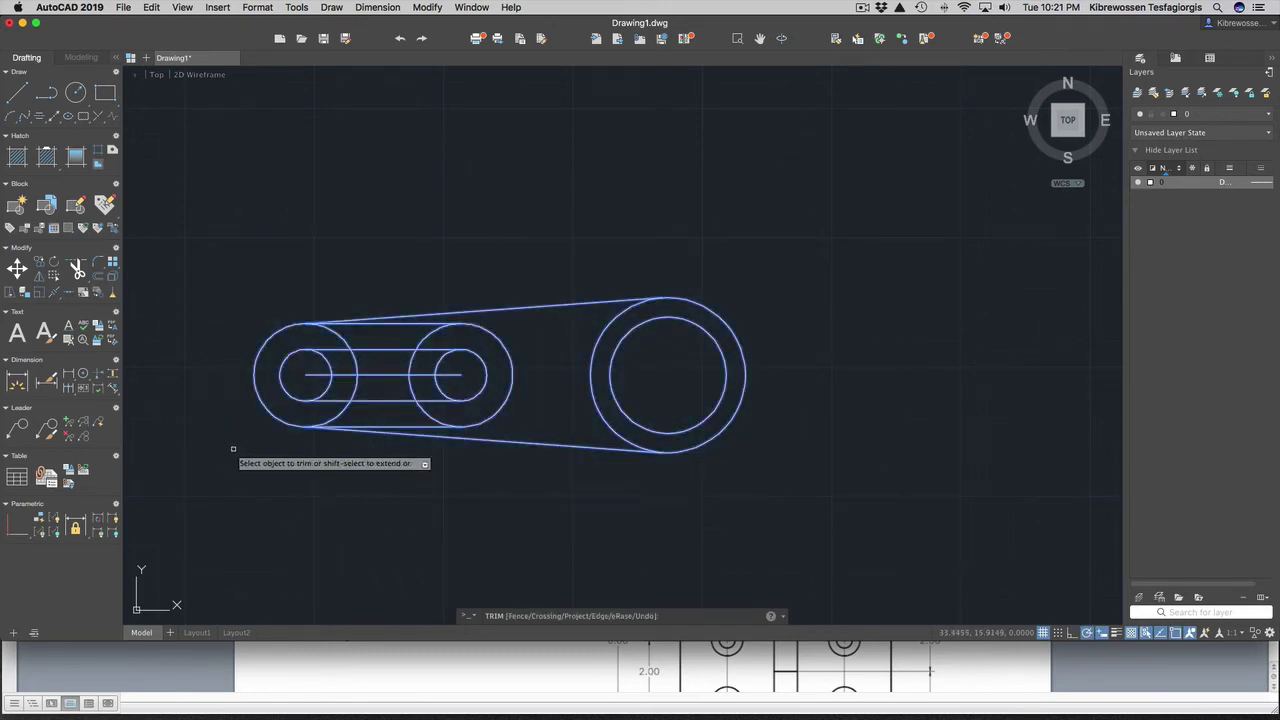
{"action": "left_click", "coordinate": [327, 389]}
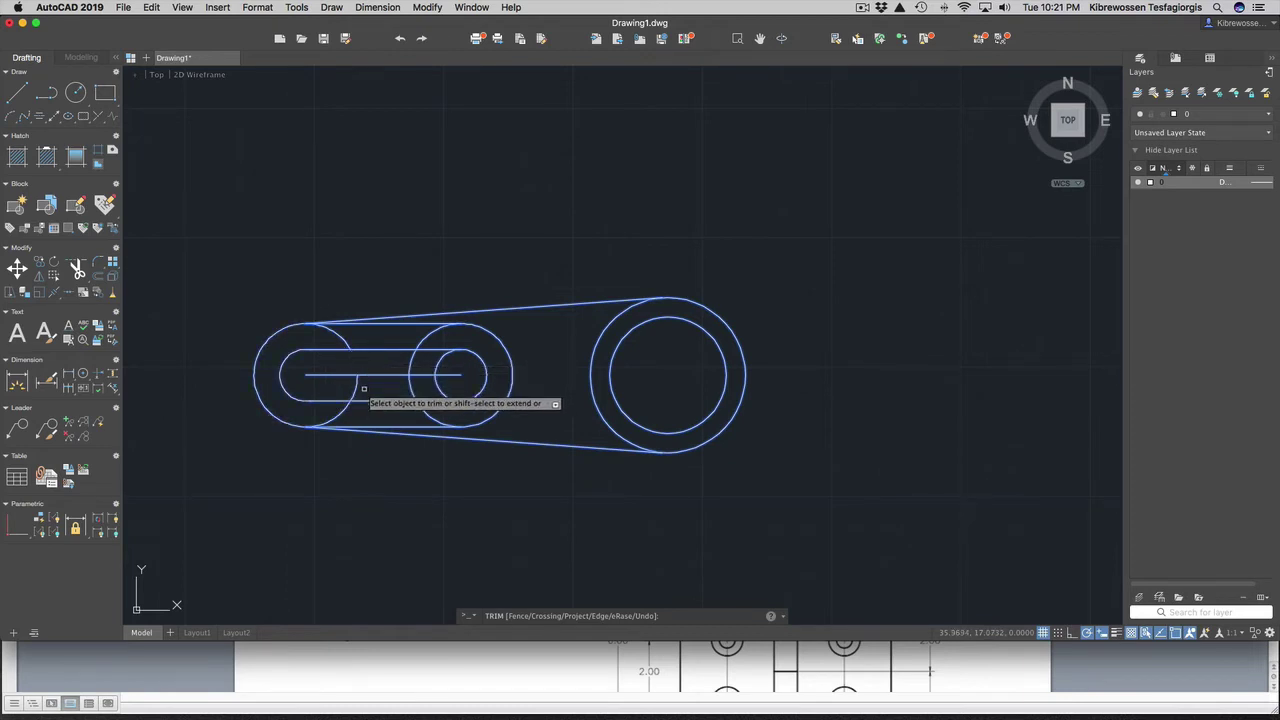
{"action": "left_click", "coordinate": [410, 392]}
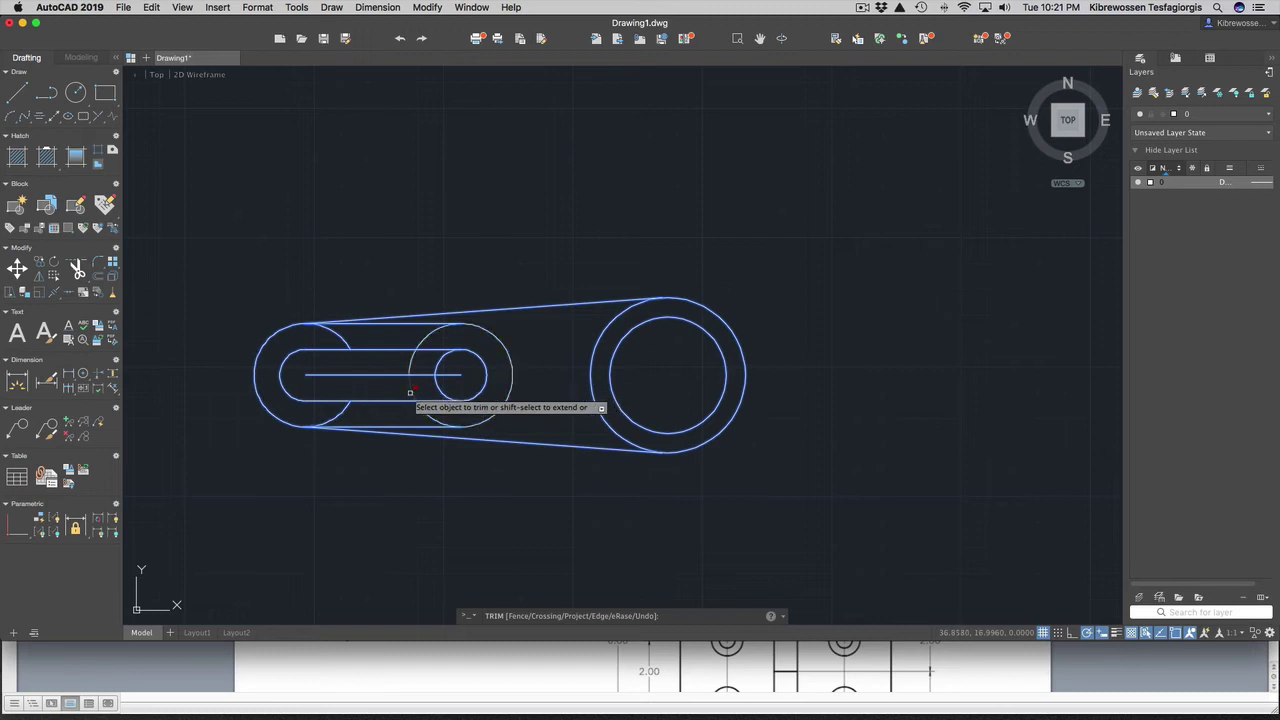
{"action": "left_click", "coordinate": [424, 340]}
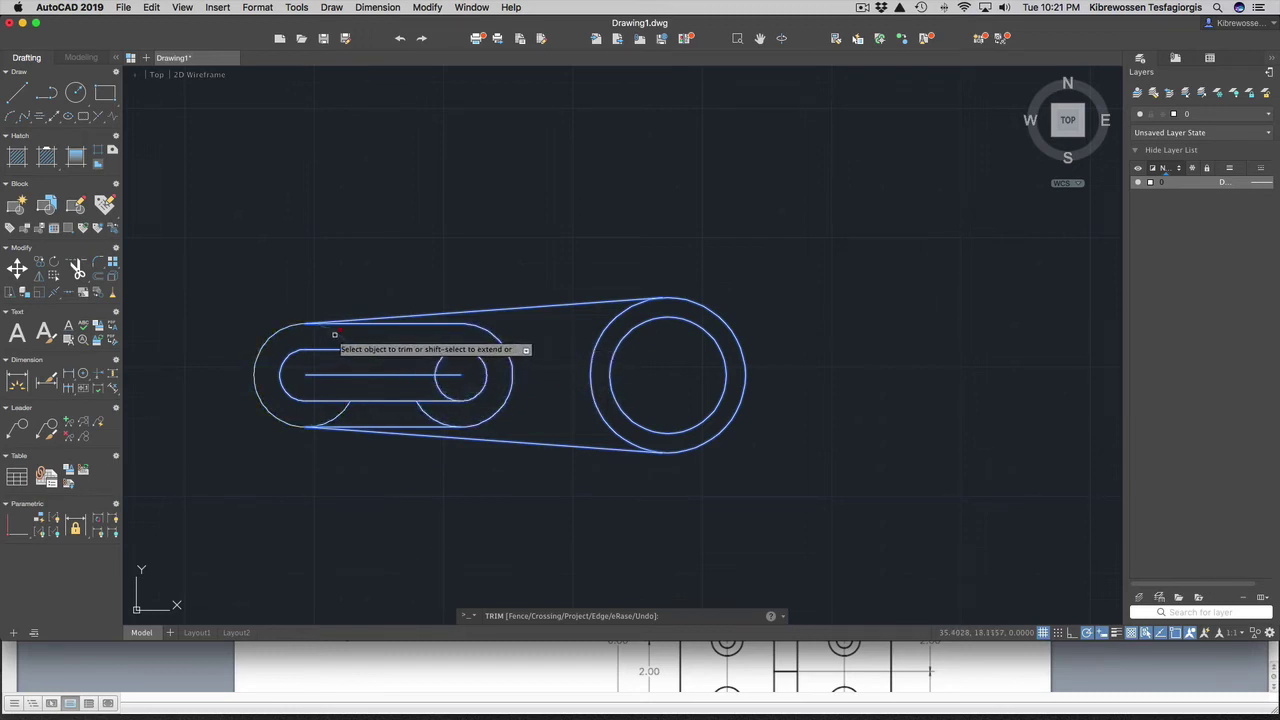
{"action": "left_click", "coordinate": [336, 415]}
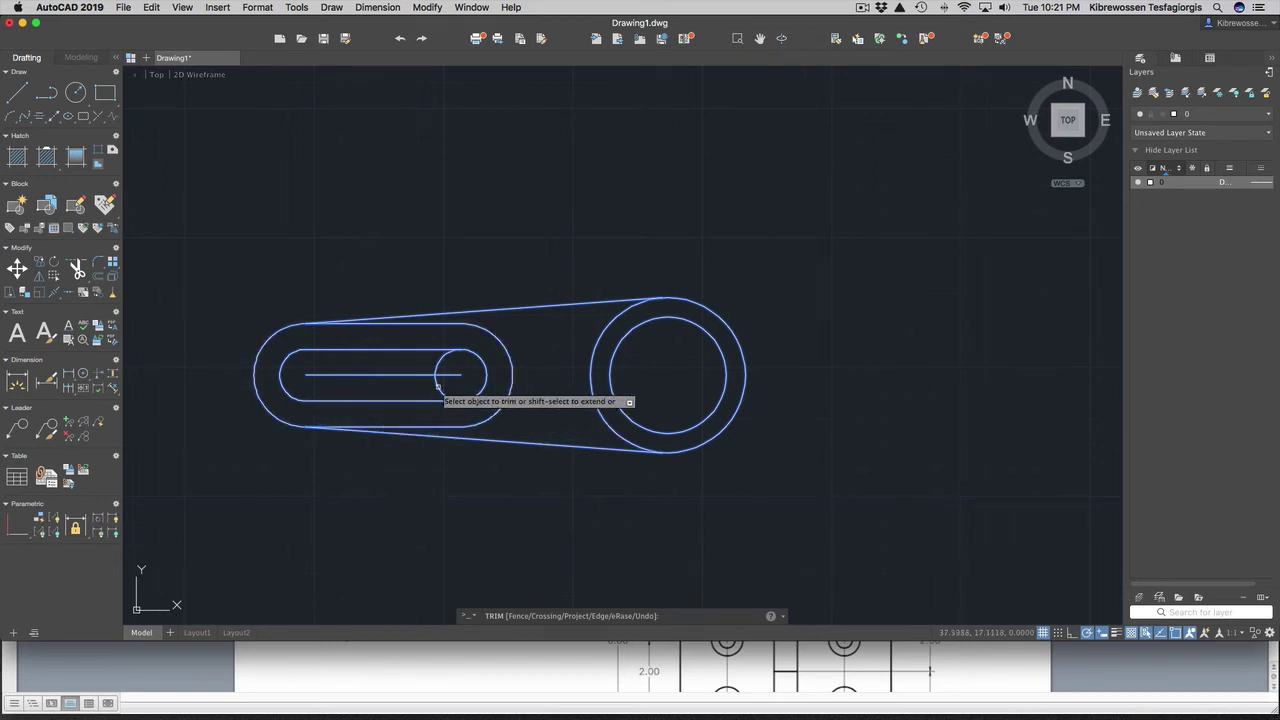
{"action": "left_click", "coordinate": [437, 386]}
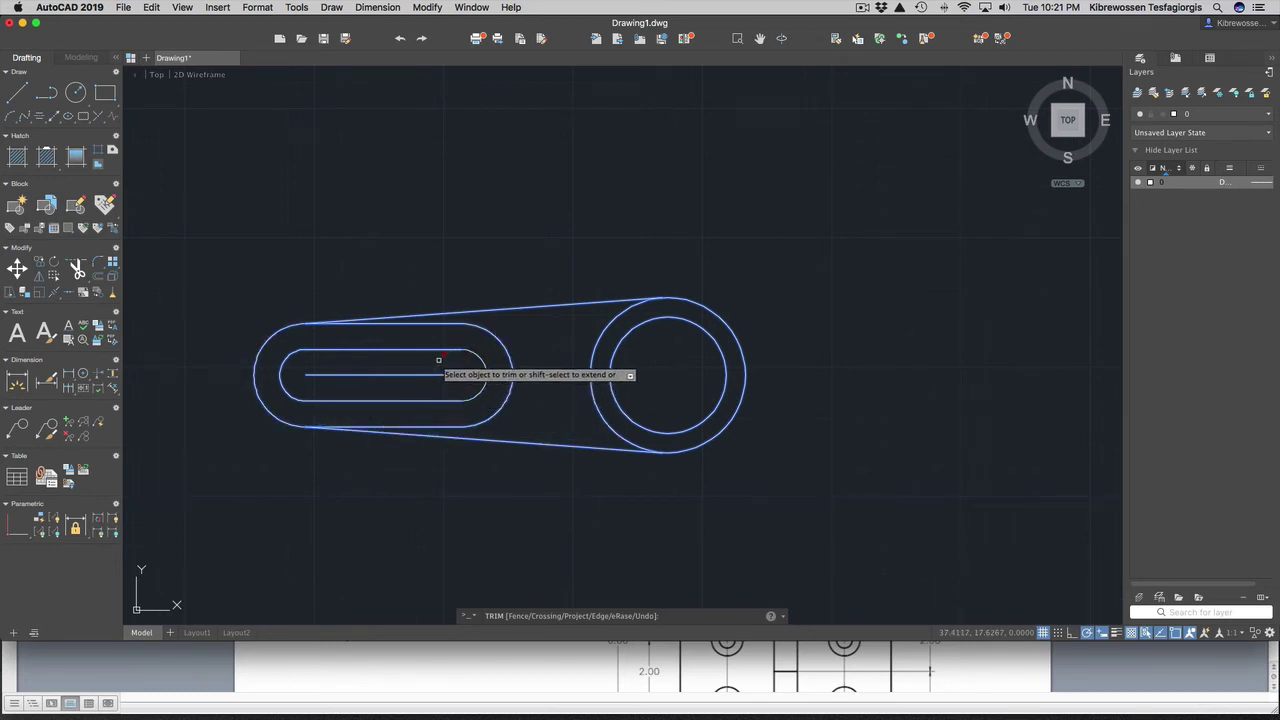
{"action": "key", "text": "Escape"}
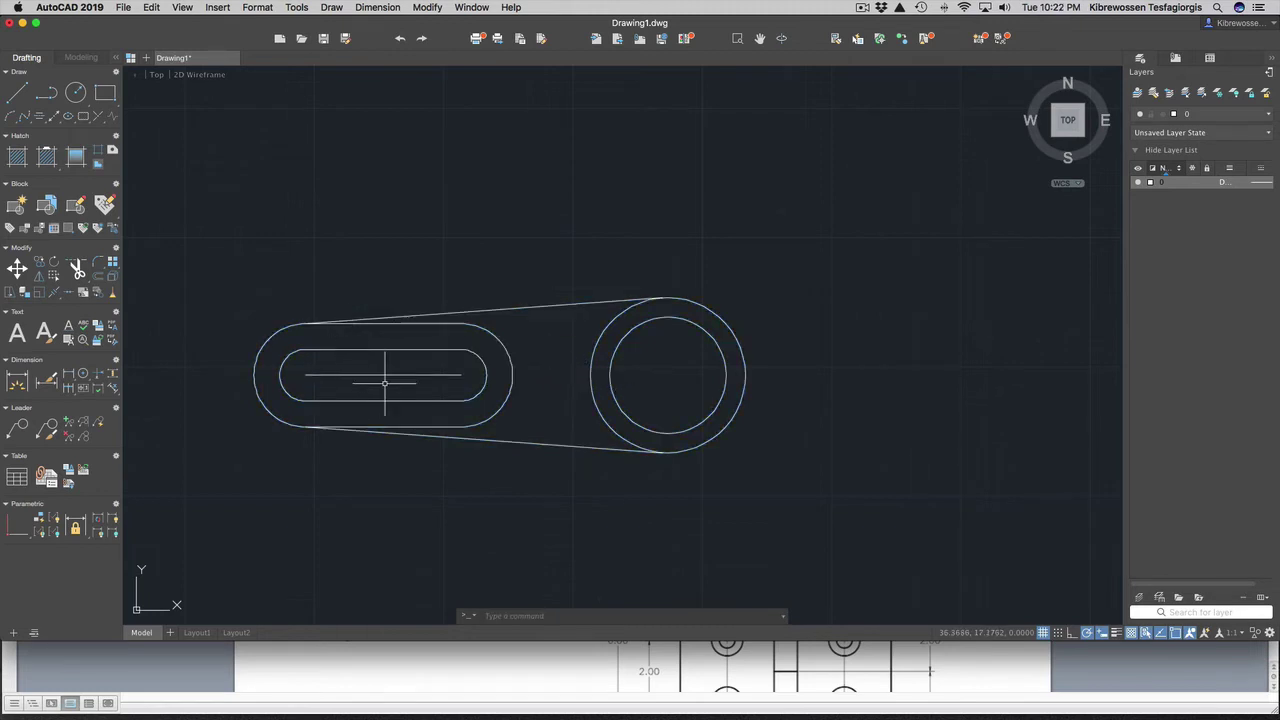
Step: Delete the slot's centre line, zoom out, and show all open windows
{"action": "left_click", "coordinate": [384, 375]}
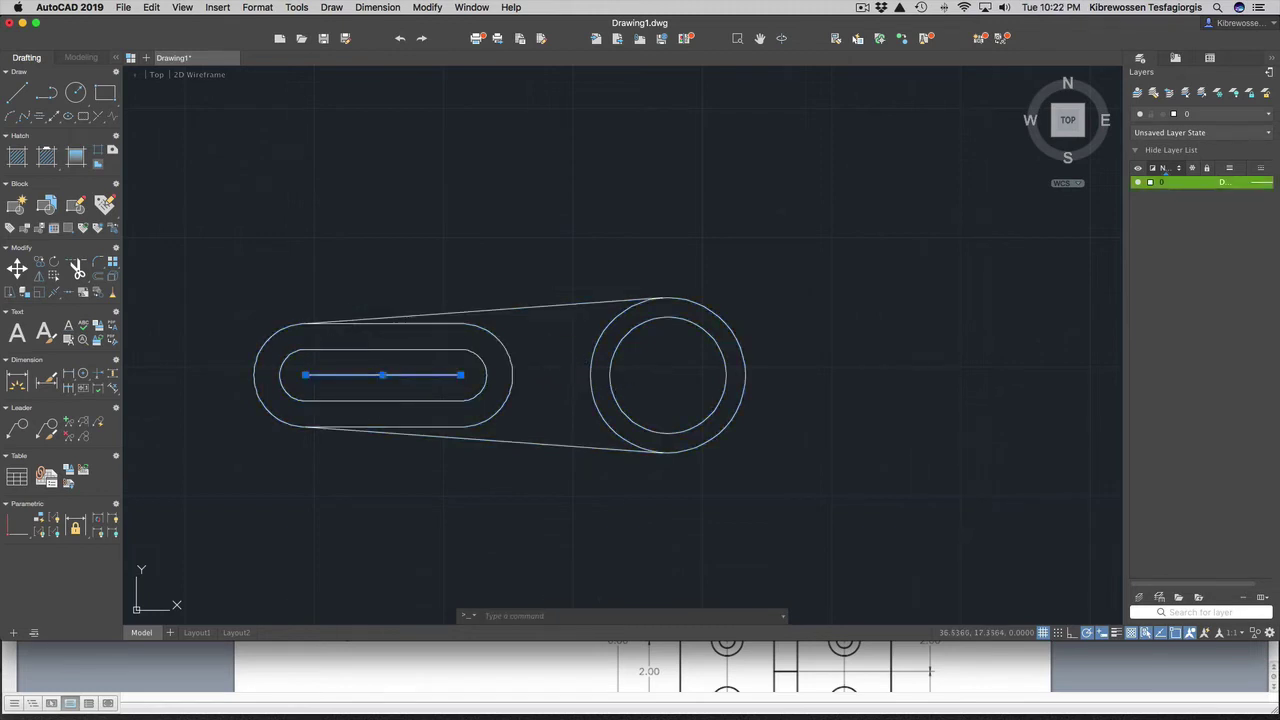
{"action": "key", "text": "Delete"}
{"action": "scroll", "coordinate": [523, 445], "scroll_direction": "down", "scroll_amount": 5}
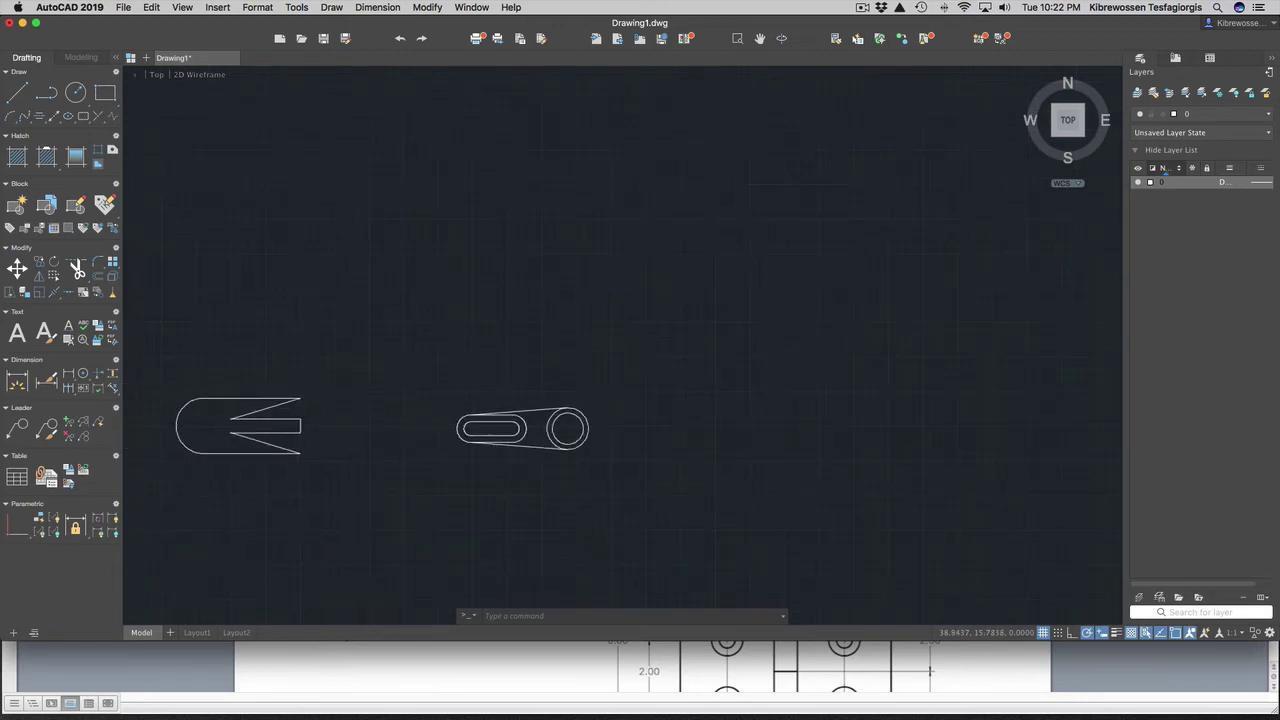
{"action": "scroll", "coordinate": [526, 449], "scroll_direction": "down", "scroll_amount": 3}
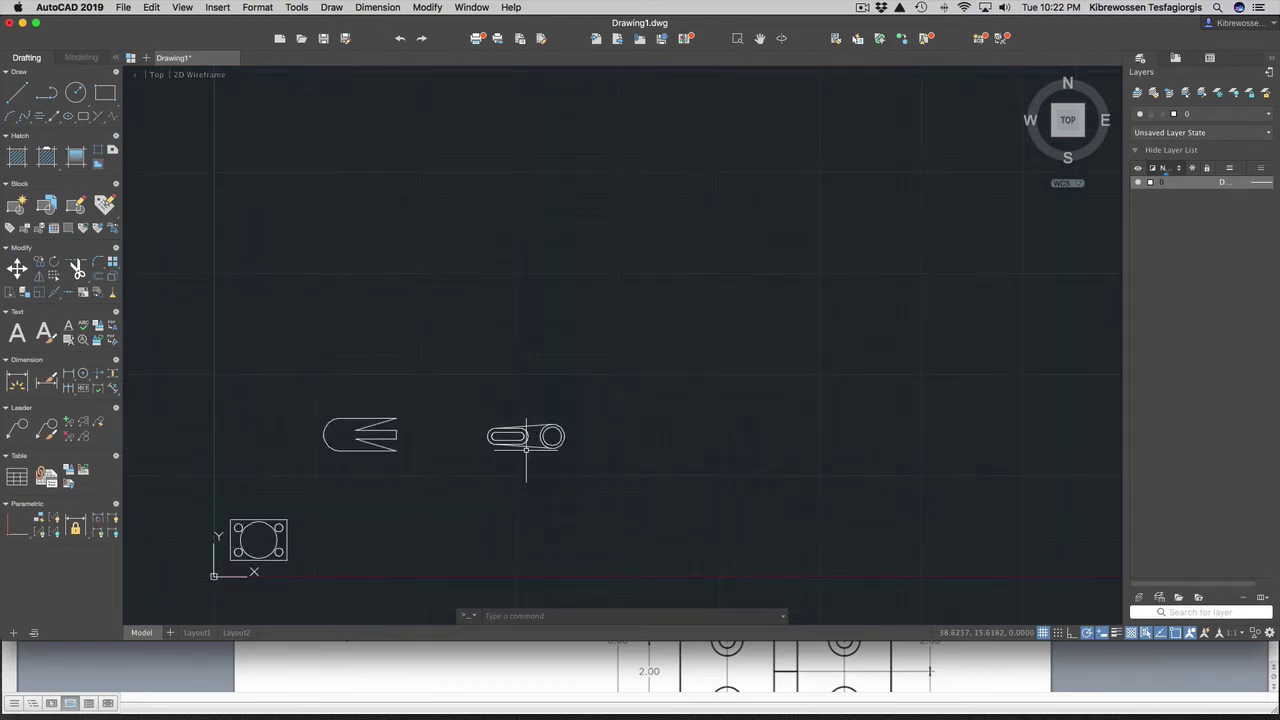
{"action": "key", "text": "ctrl+Up"}
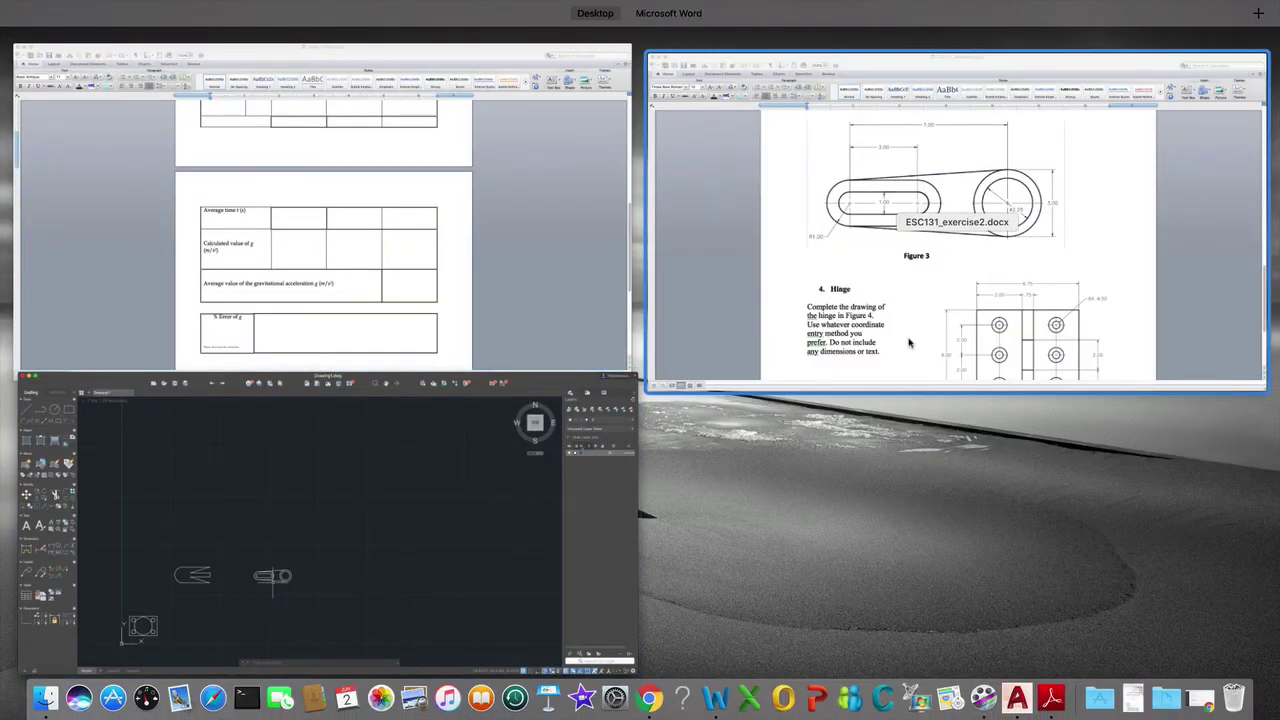
Step: Review Figure 4's hinge plate in the Word exercise sheet, then return to AutoCAD
{"action": "left_click", "coordinate": [909, 343]}
{"action": "scroll", "coordinate": [837, 446], "scroll_direction": "down", "scroll_amount": 4}
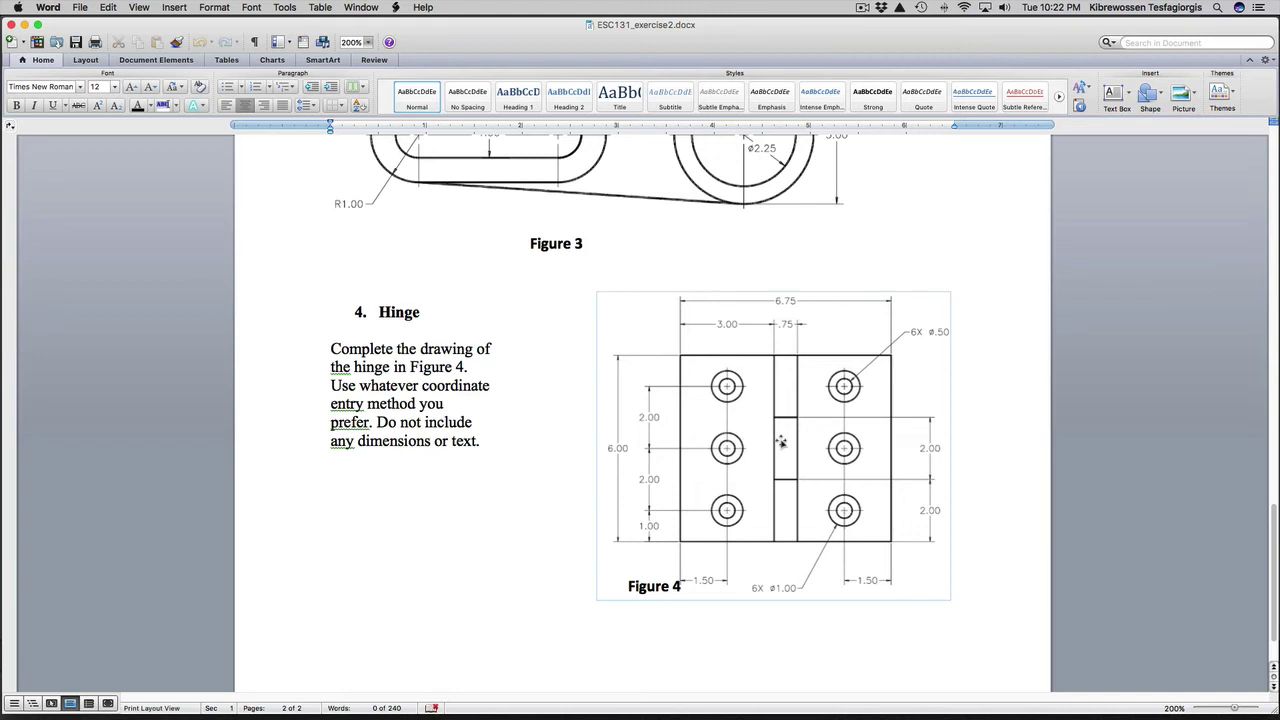
{"action": "scroll", "coordinate": [781, 442], "scroll_direction": "down", "scroll_amount": 2}
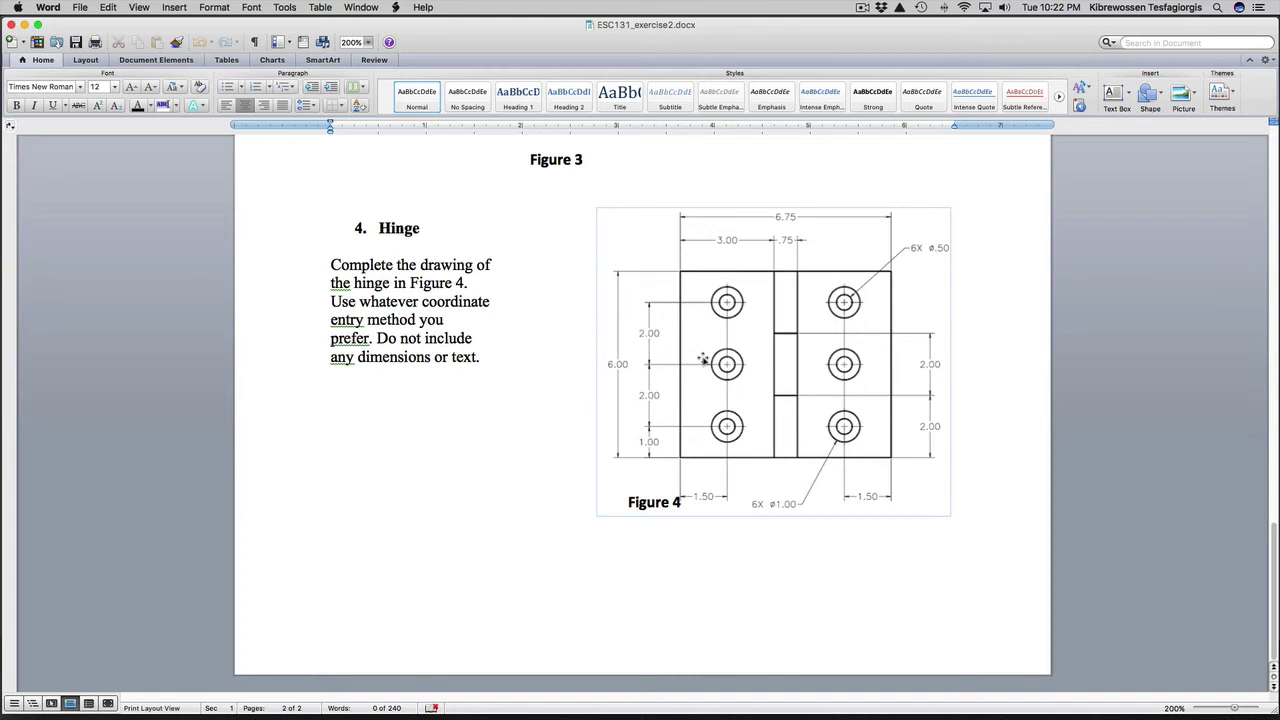
{"action": "key", "text": "ctrl+Up"}
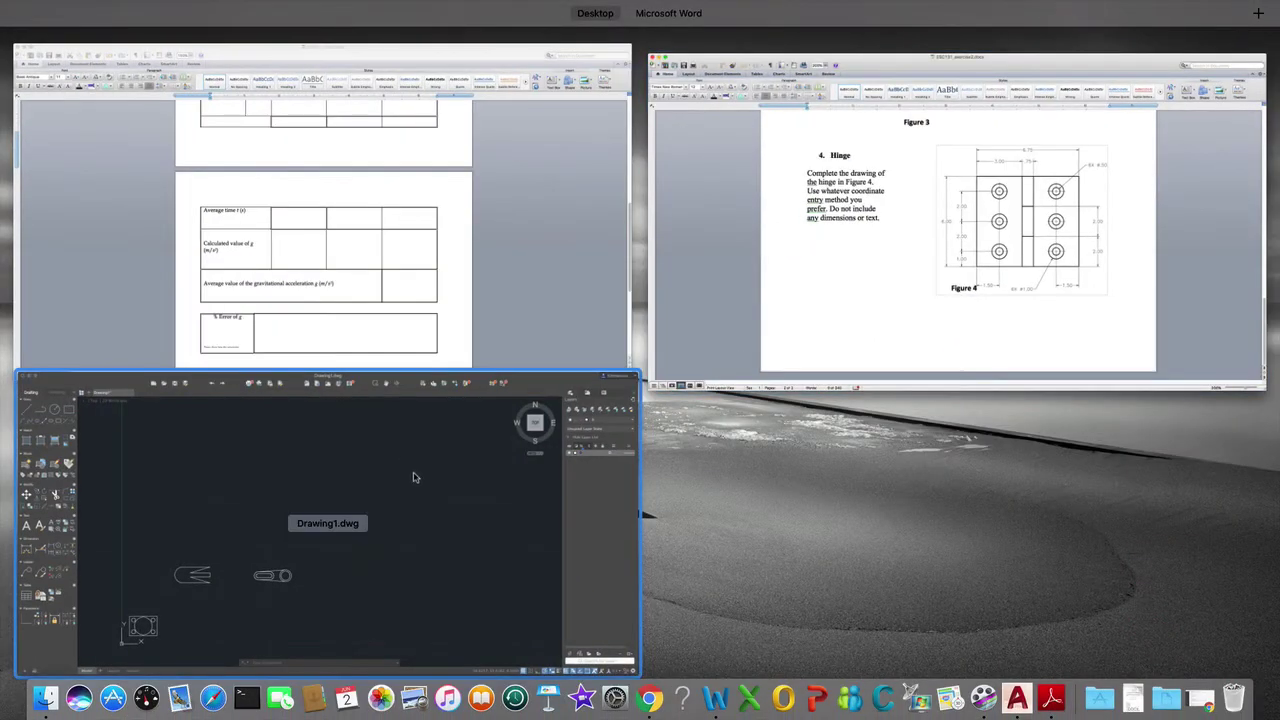
{"action": "left_click", "coordinate": [414, 477]}
Step: Draw the hinge outline with line lengths 6, 6 and 6.5, closing it to the start point
{"action": "left_click", "coordinate": [17, 93]}
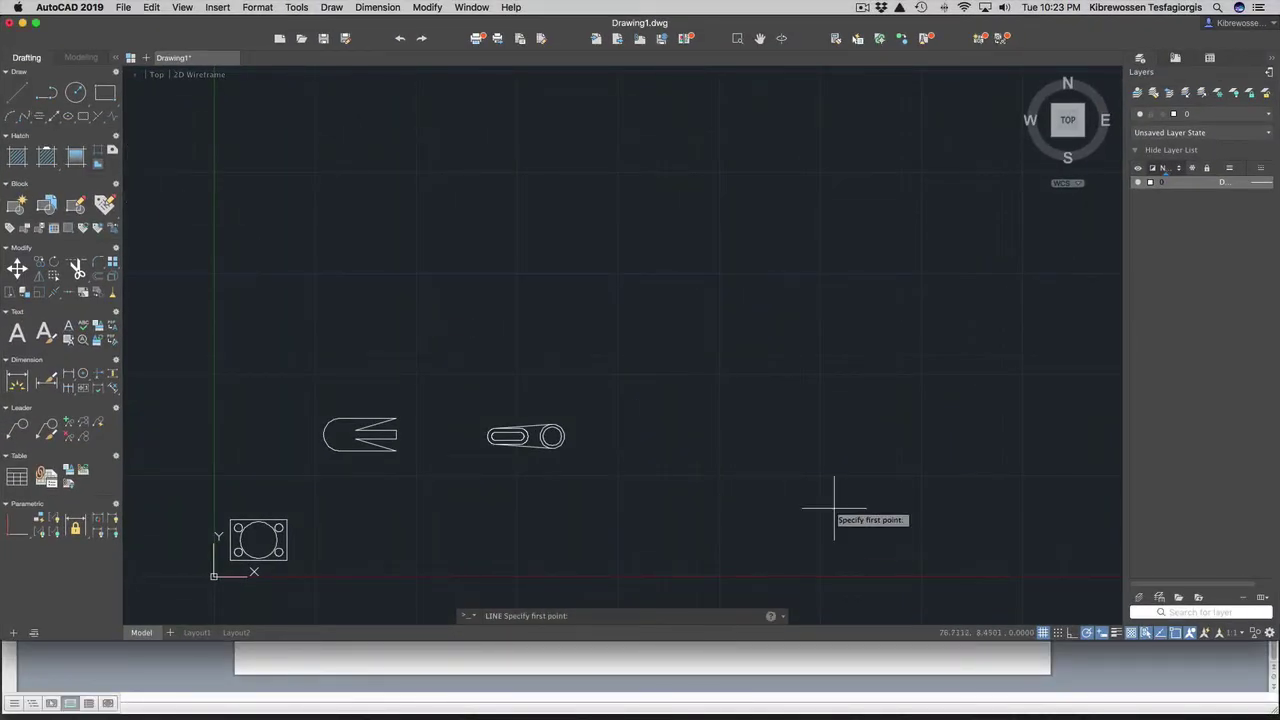
{"action": "left_click", "coordinate": [707, 422]}
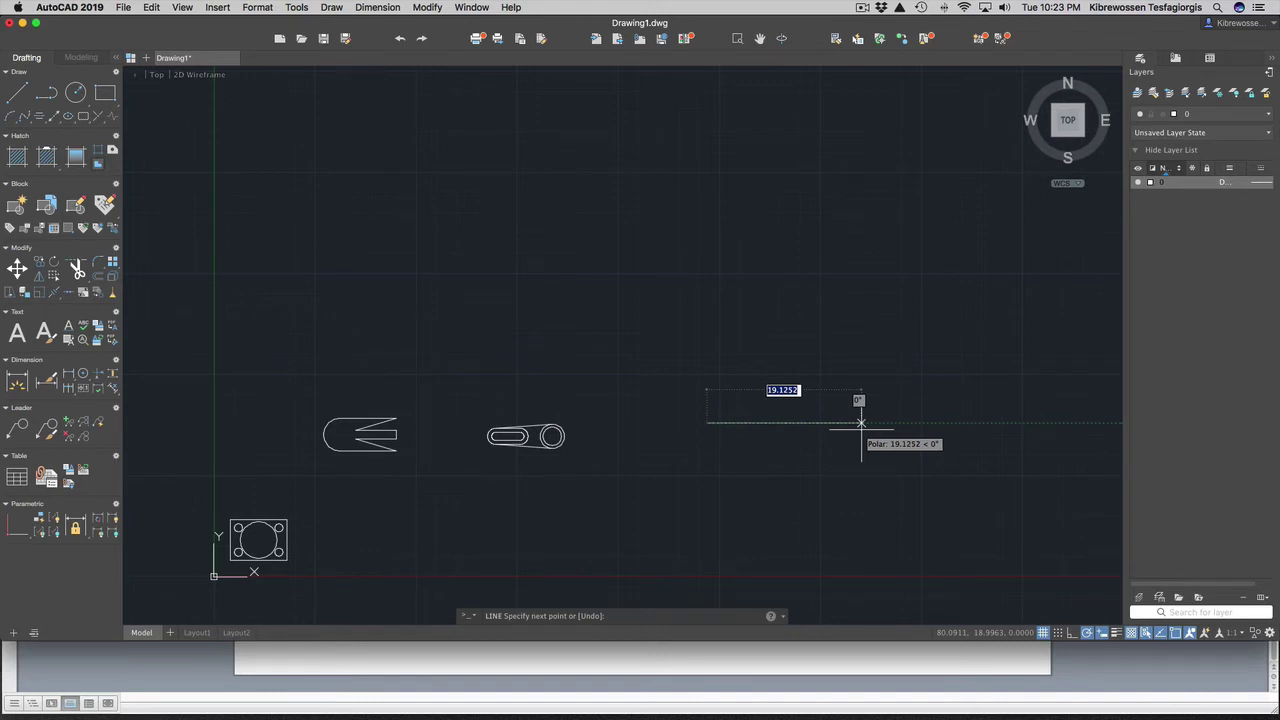
{"action": "type", "text": "6.5"}
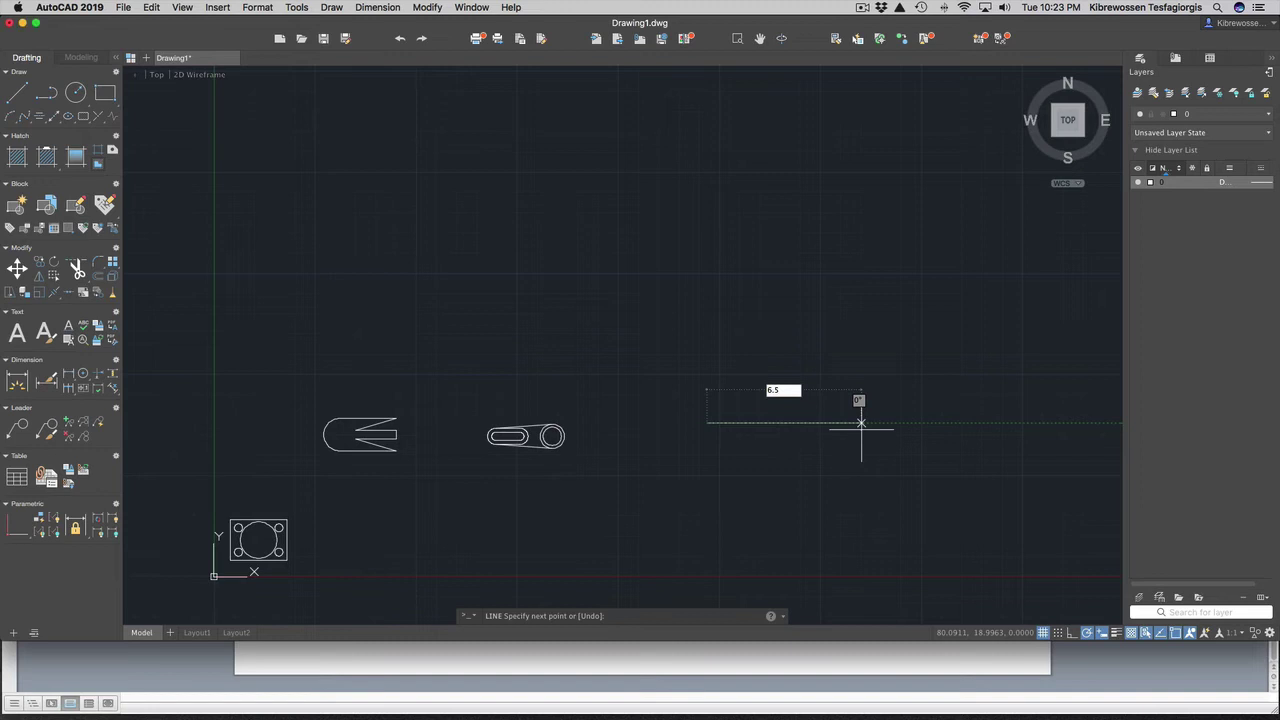
{"action": "key", "text": "Return"}
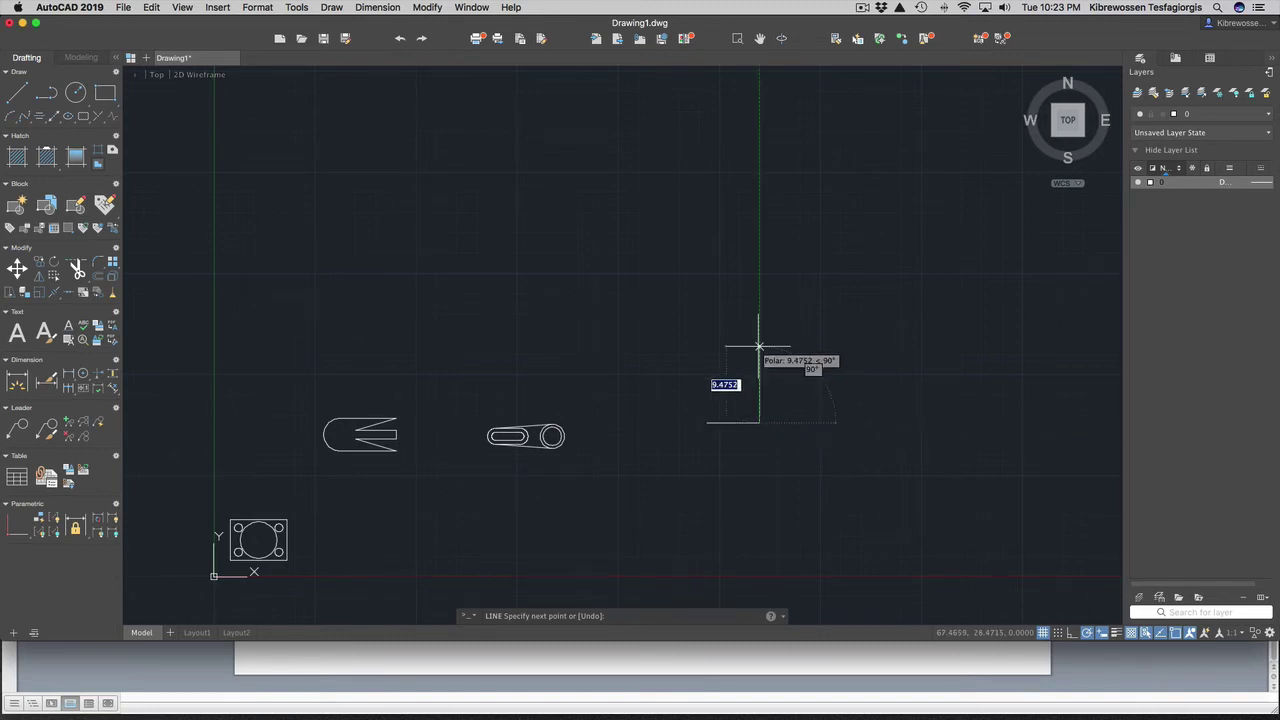
{"action": "type", "text": "6"}
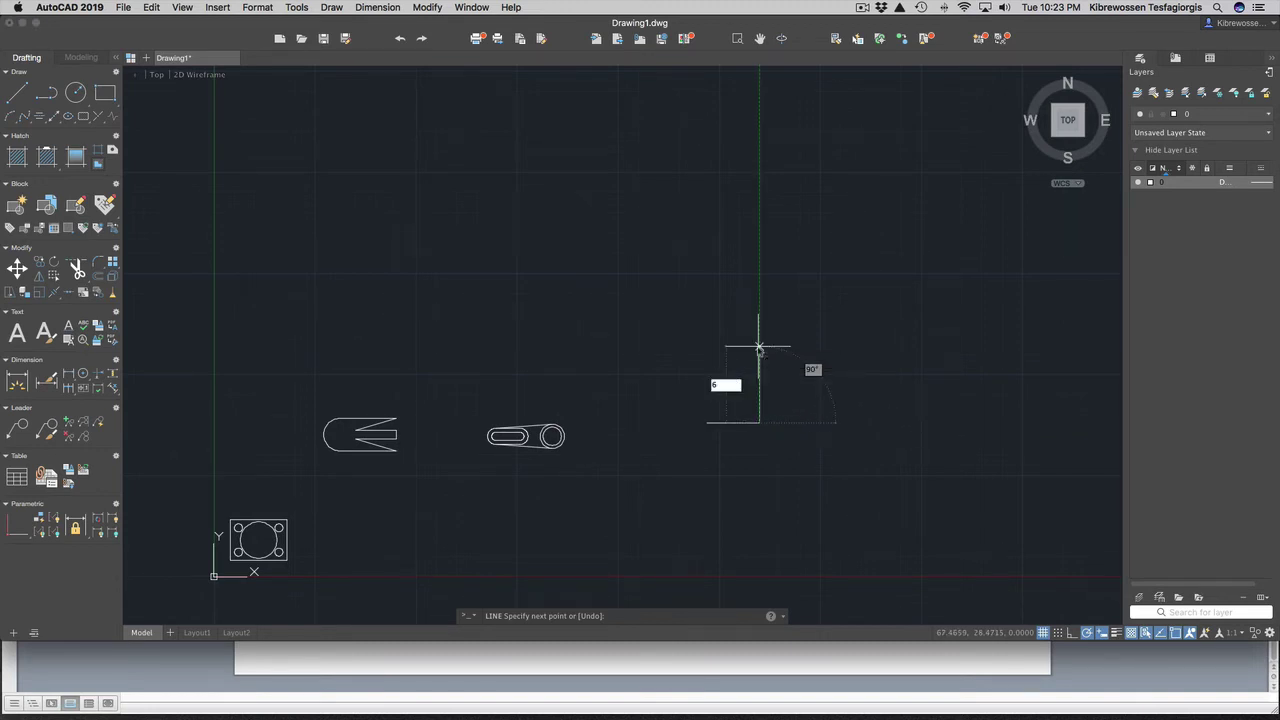
{"action": "key", "text": "Return"}
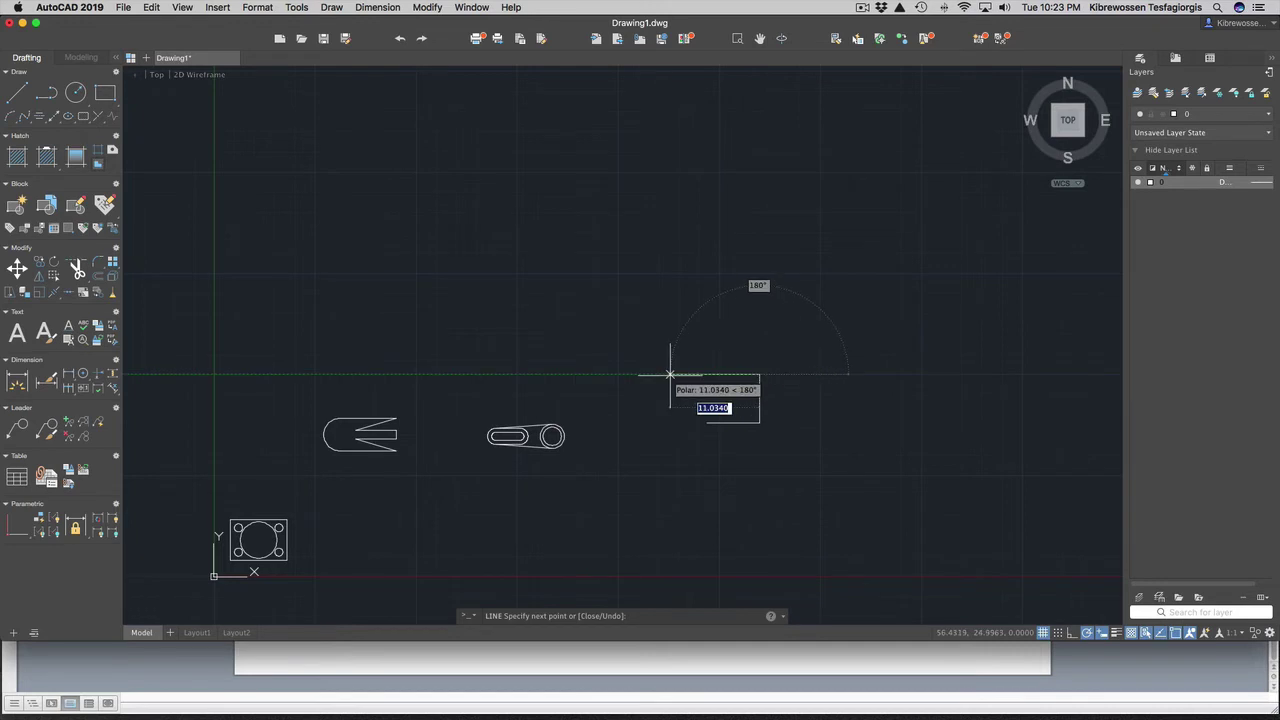
{"action": "type", "text": "6."}
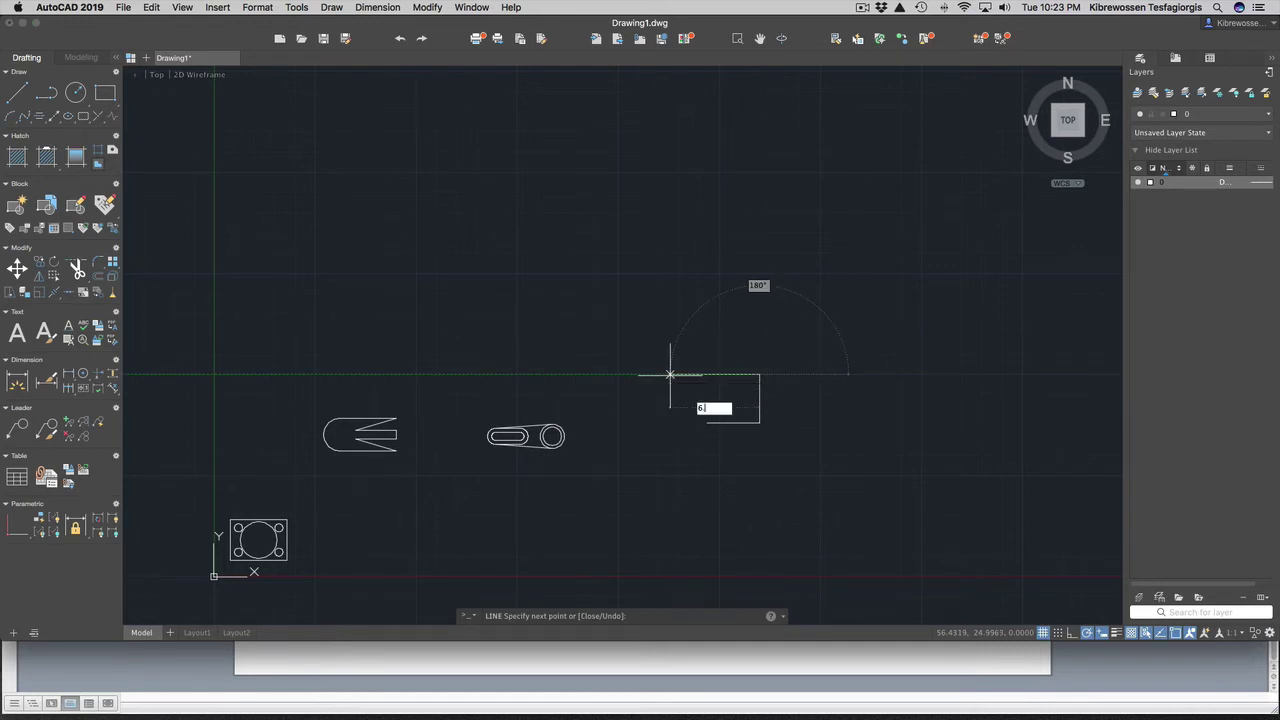
{"action": "type", "text": "5"}
{"action": "key", "text": "Return"}
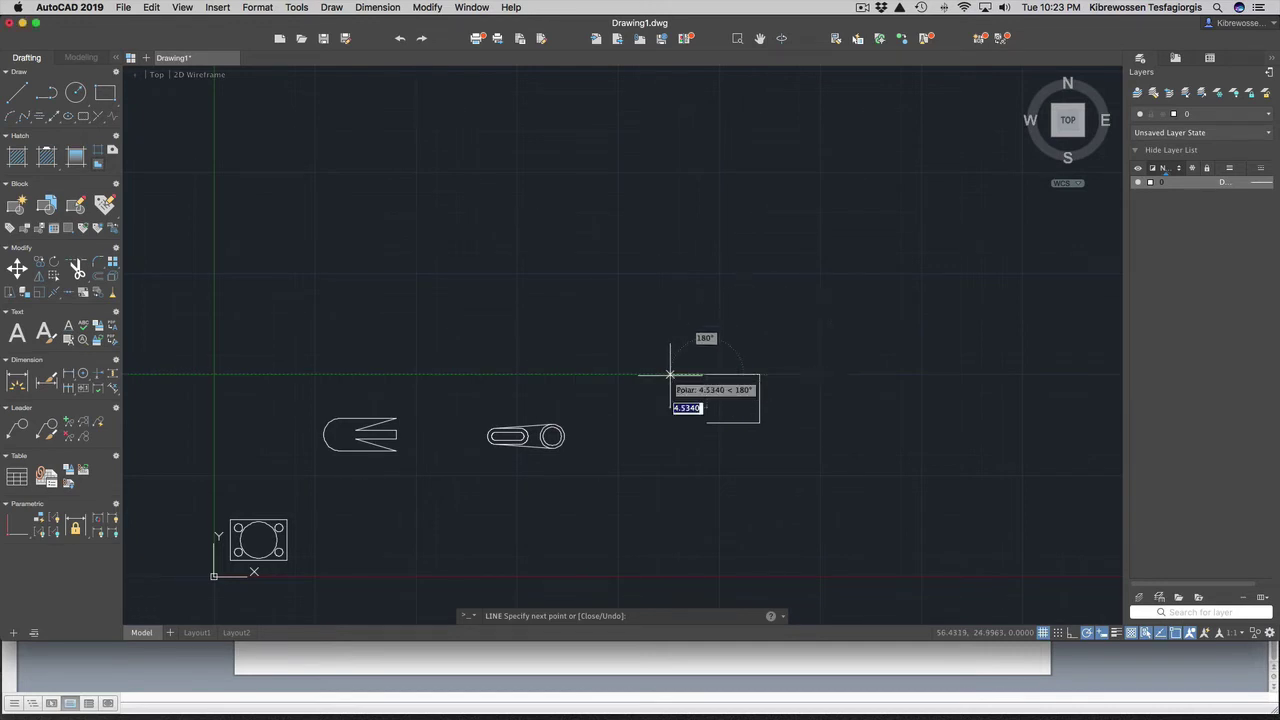
{"action": "type", "text": "c"}
{"action": "key", "text": "Return"}
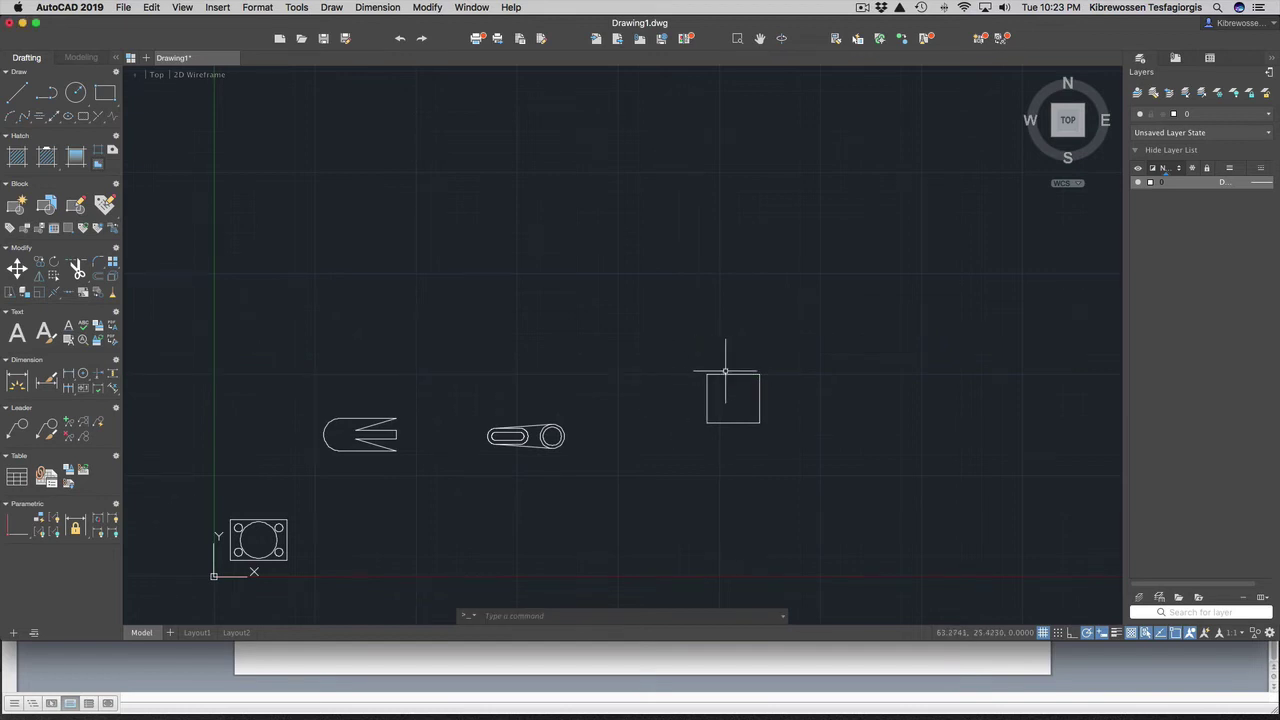
{"action": "scroll", "coordinate": [735, 390], "scroll_direction": "up", "scroll_amount": 2}
{"action": "scroll", "coordinate": [734, 390], "scroll_direction": "up", "scroll_amount": 3}
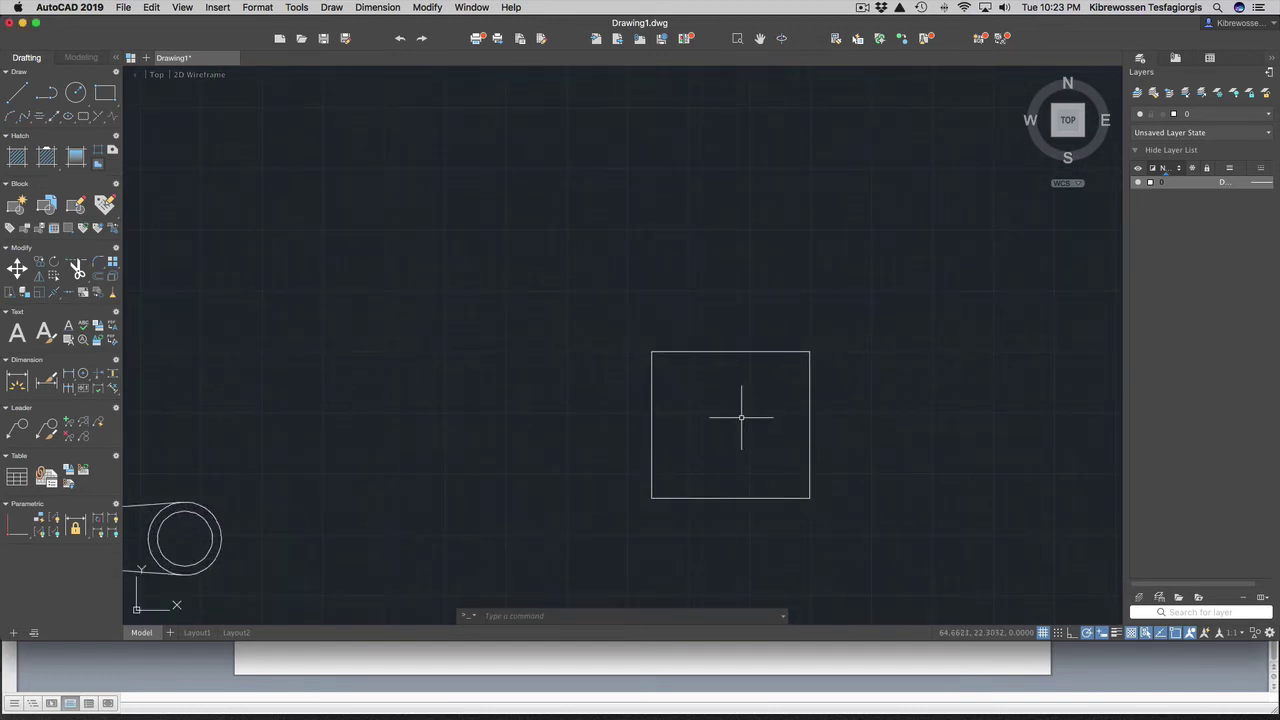
{"action": "scroll", "coordinate": [741, 412], "scroll_direction": "up", "scroll_amount": 2}
Step: Offset the square's top edge 1 unit downward
{"action": "type", "text": "o"}
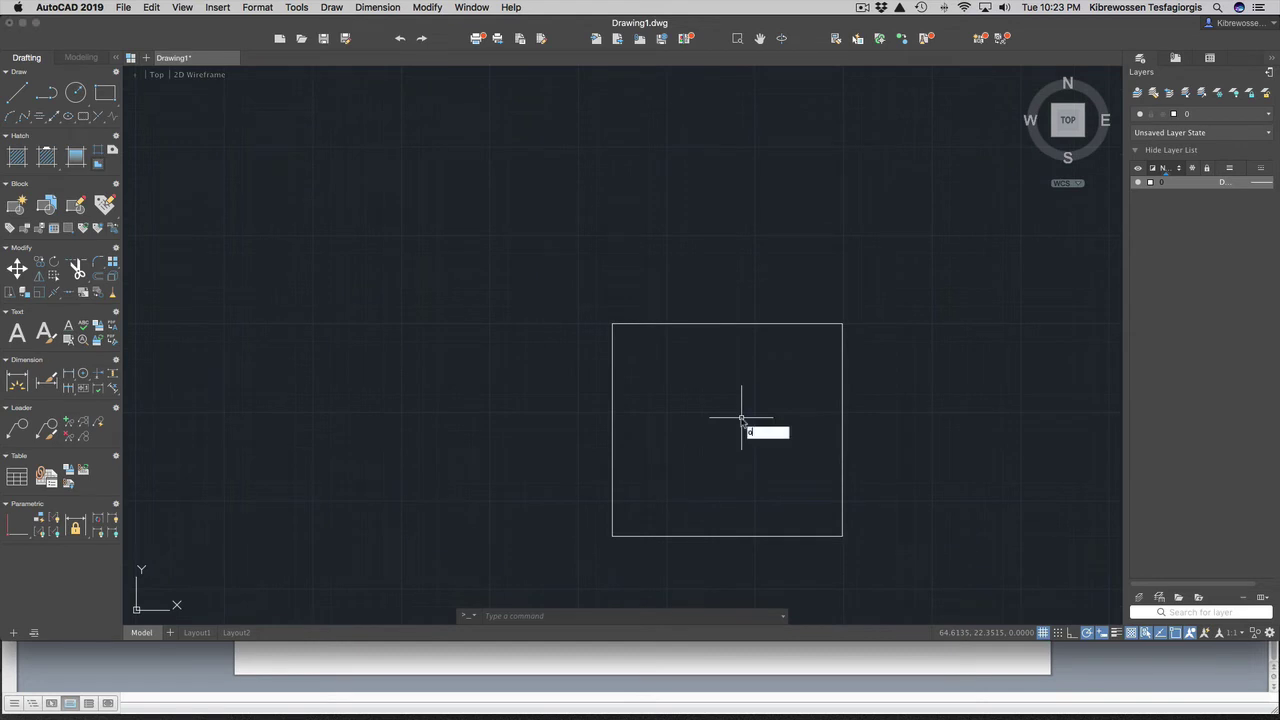
{"action": "key", "text": "Return"}
{"action": "type", "text": "1"}
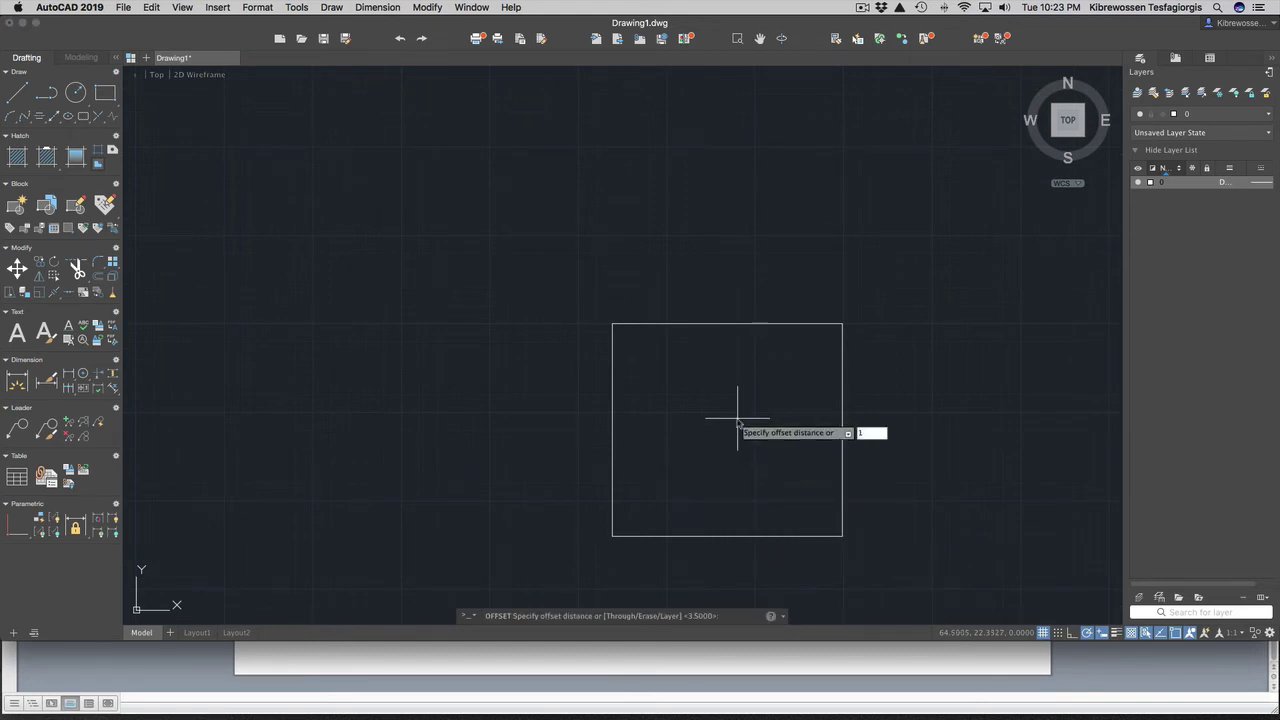
{"action": "key", "text": "Return"}
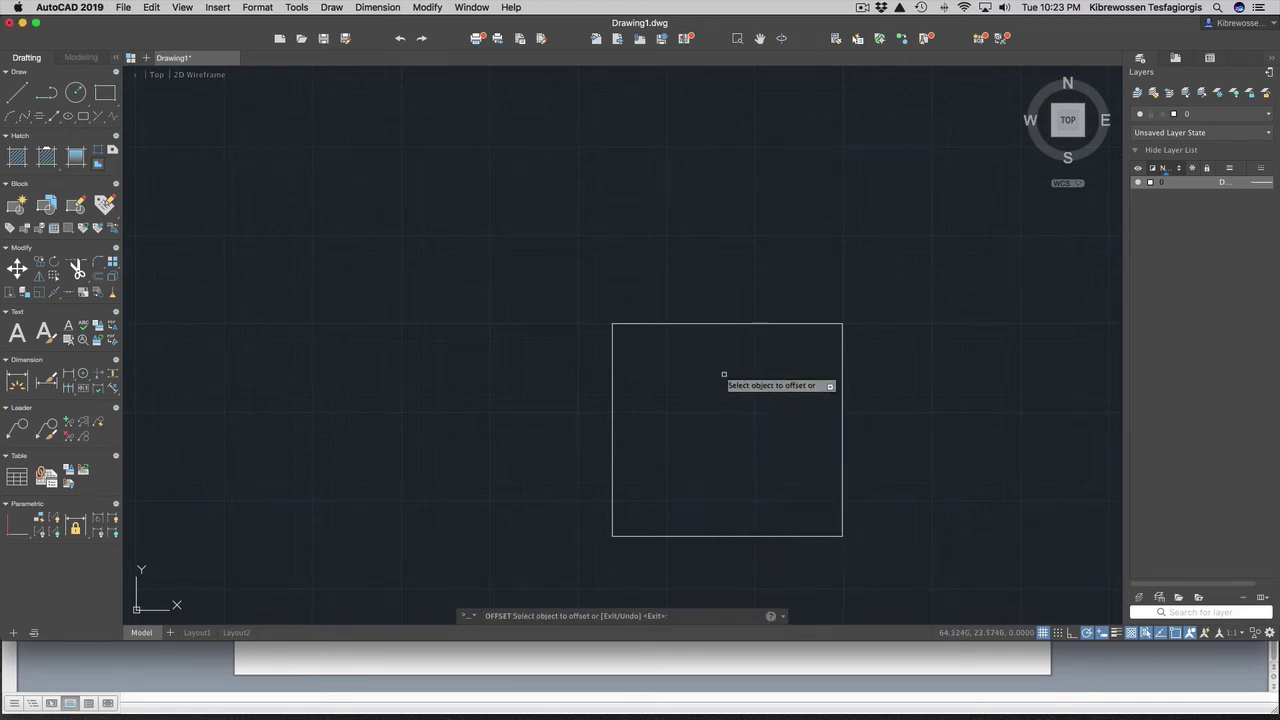
{"action": "left_click", "coordinate": [697, 324]}
{"action": "left_click", "coordinate": [697, 345]}
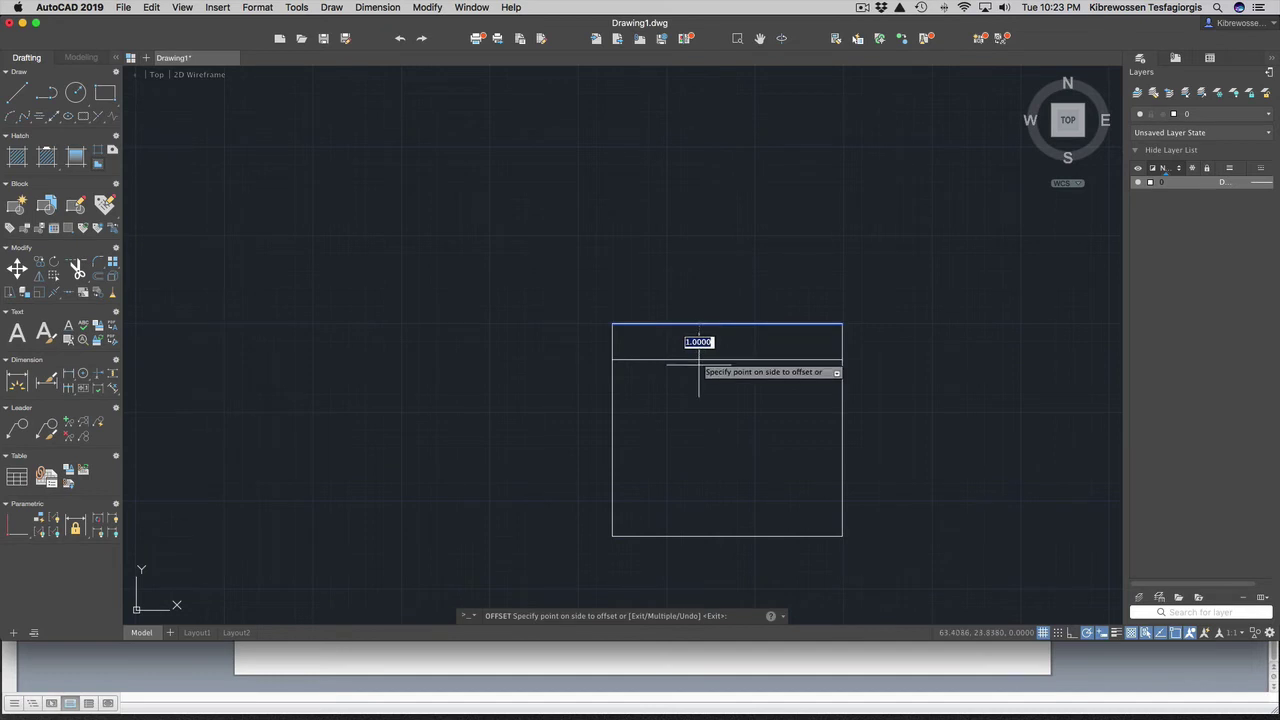
Step: Offset the square's bottom edge 1 unit upward
{"action": "left_click", "coordinate": [737, 537]}
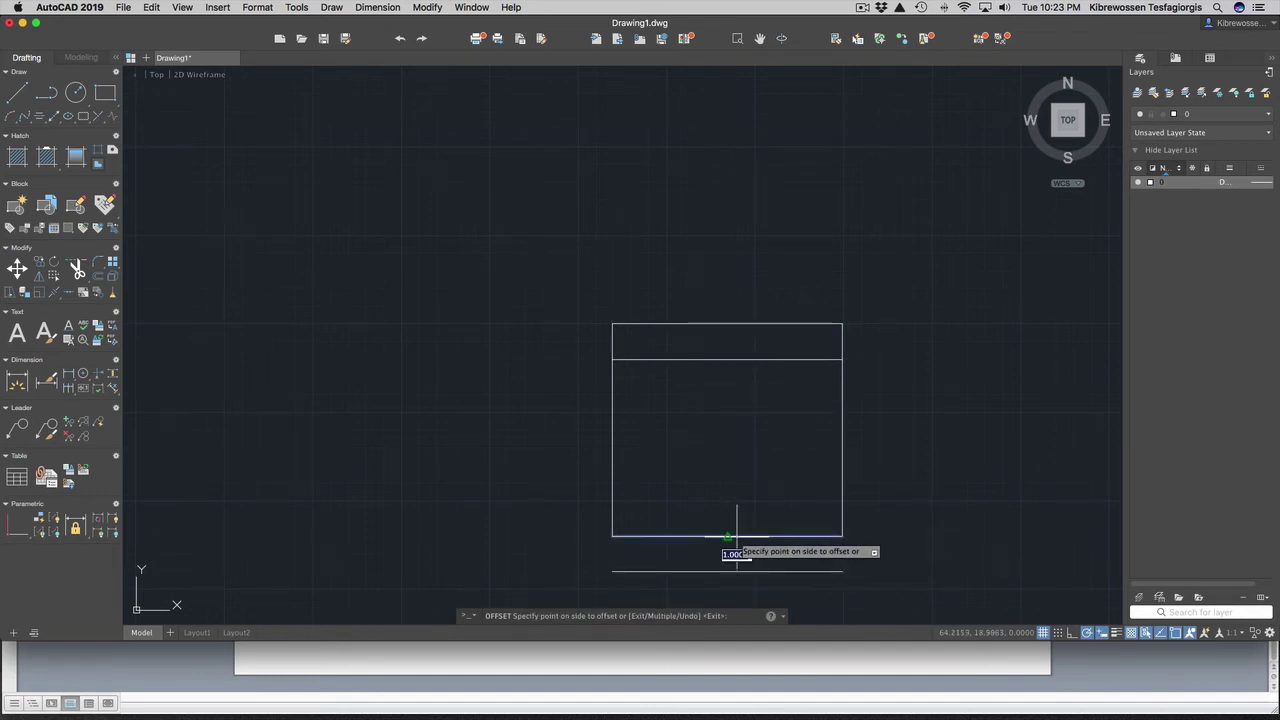
{"action": "left_click", "coordinate": [737, 495]}
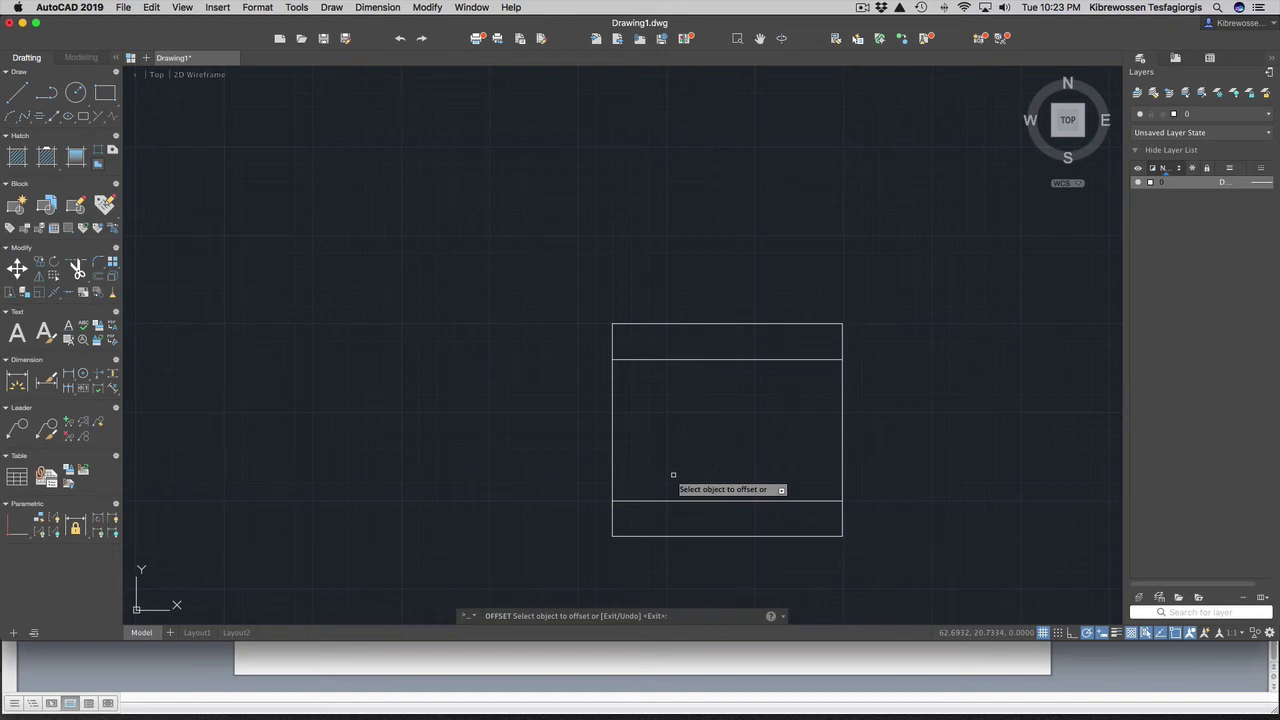
{"action": "key", "text": "Return"}
Step: Offset the left and right edges 1.5 units inward
{"action": "type", "text": "o"}
{"action": "key", "text": "Return"}
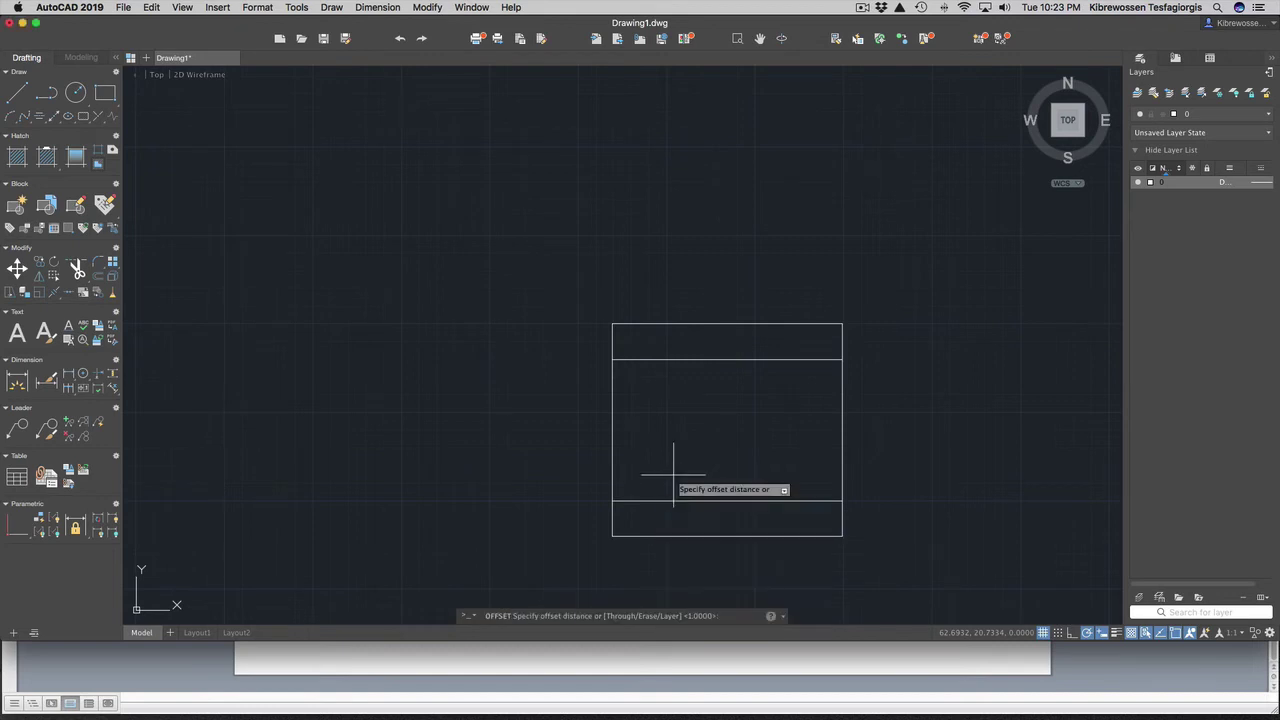
{"action": "type", "text": "1.5"}
{"action": "key", "text": "Return"}
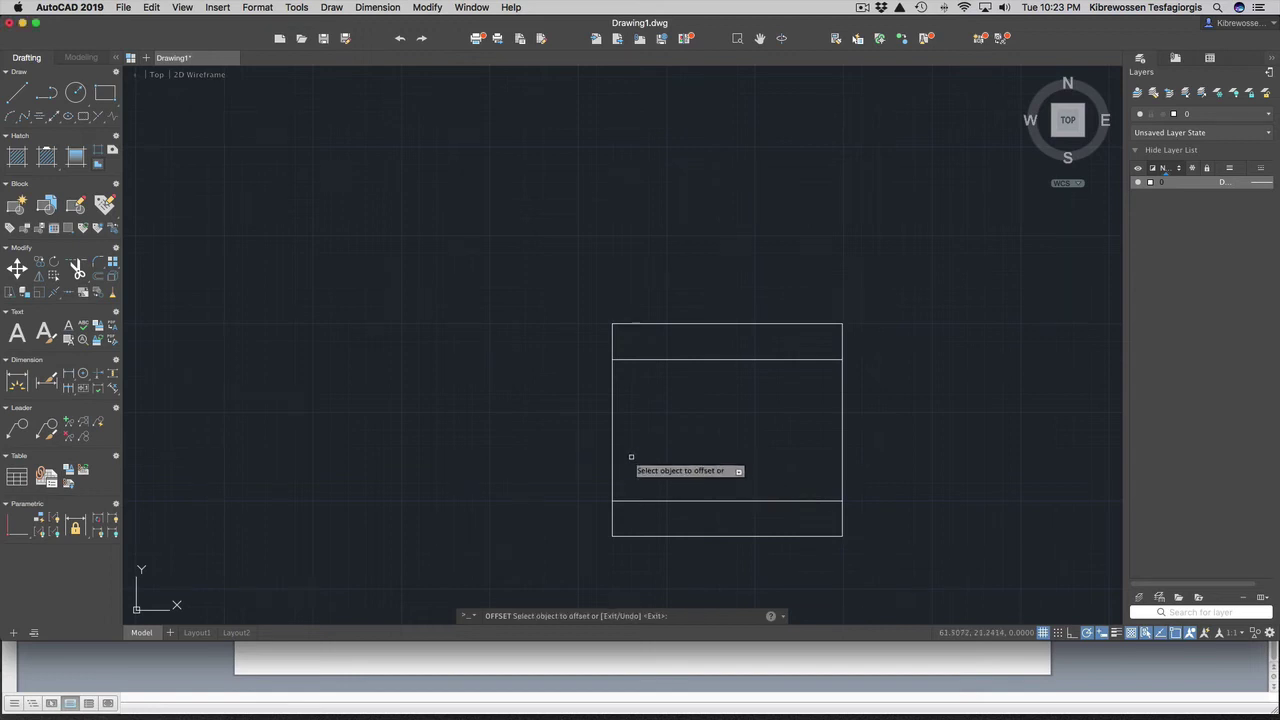
{"action": "left_click", "coordinate": [613, 456]}
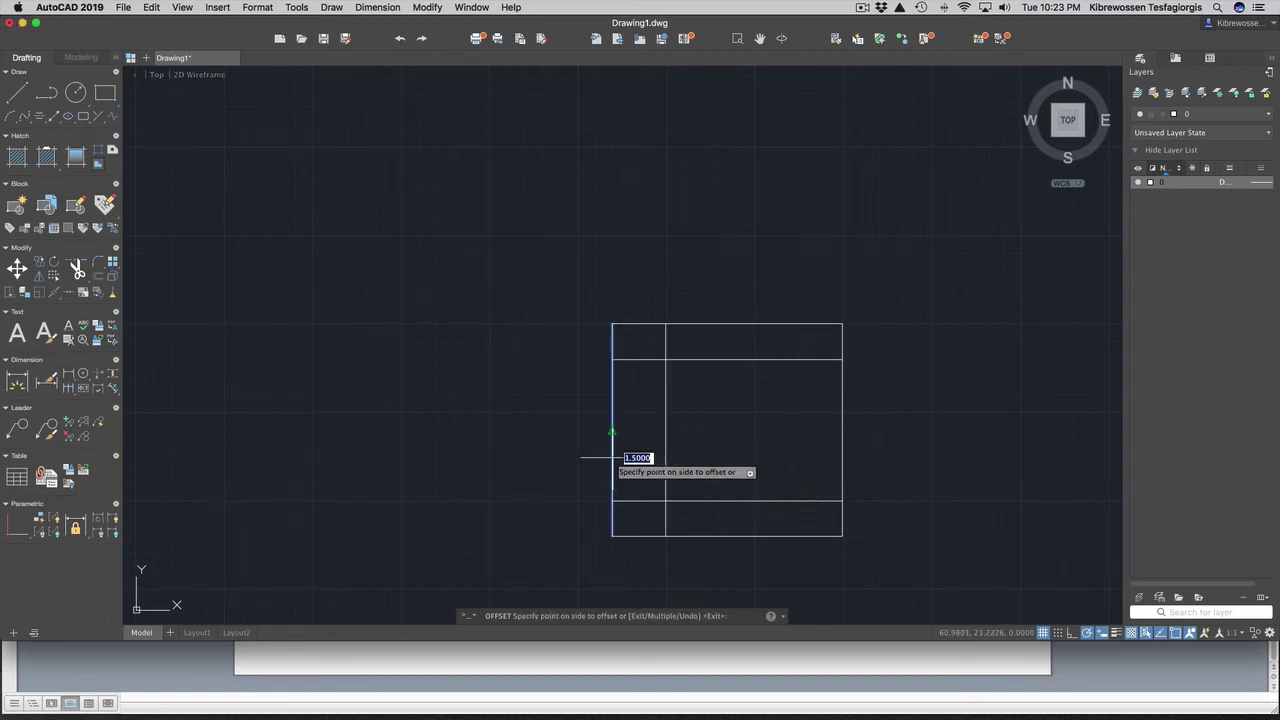
{"action": "left_click", "coordinate": [694, 468]}
{"action": "left_click", "coordinate": [841, 454]}
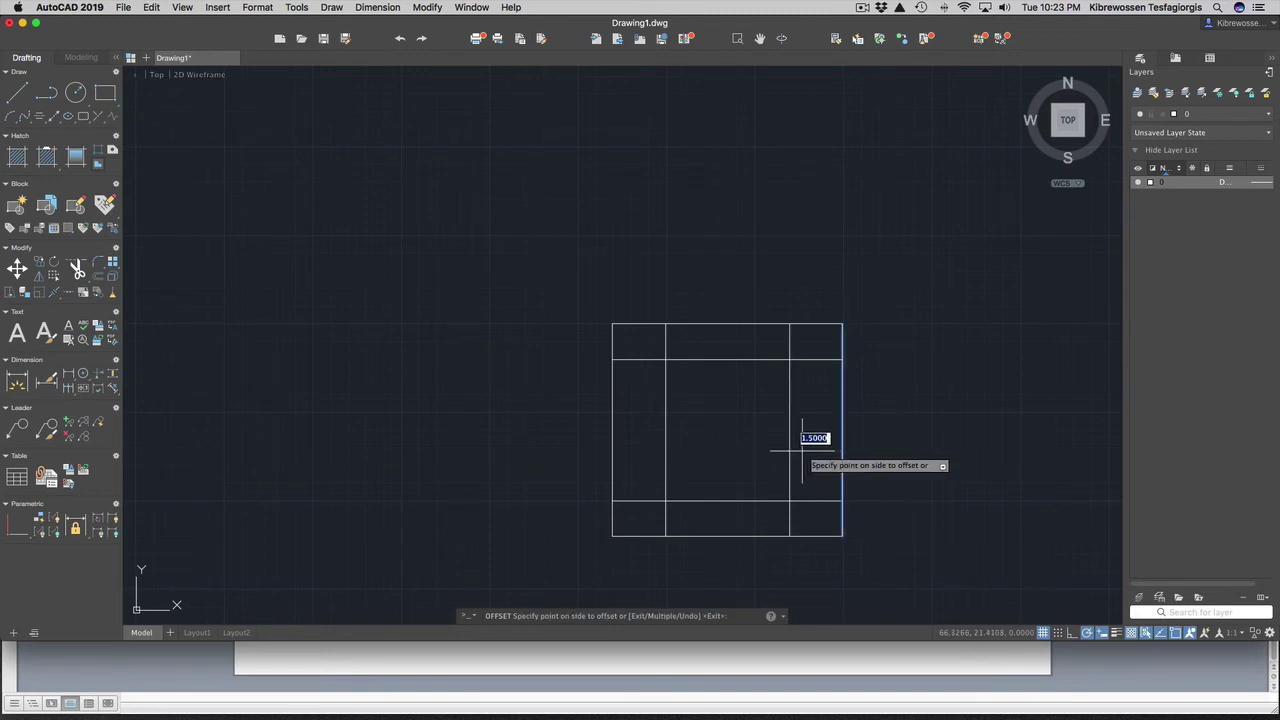
{"action": "left_click", "coordinate": [803, 456]}
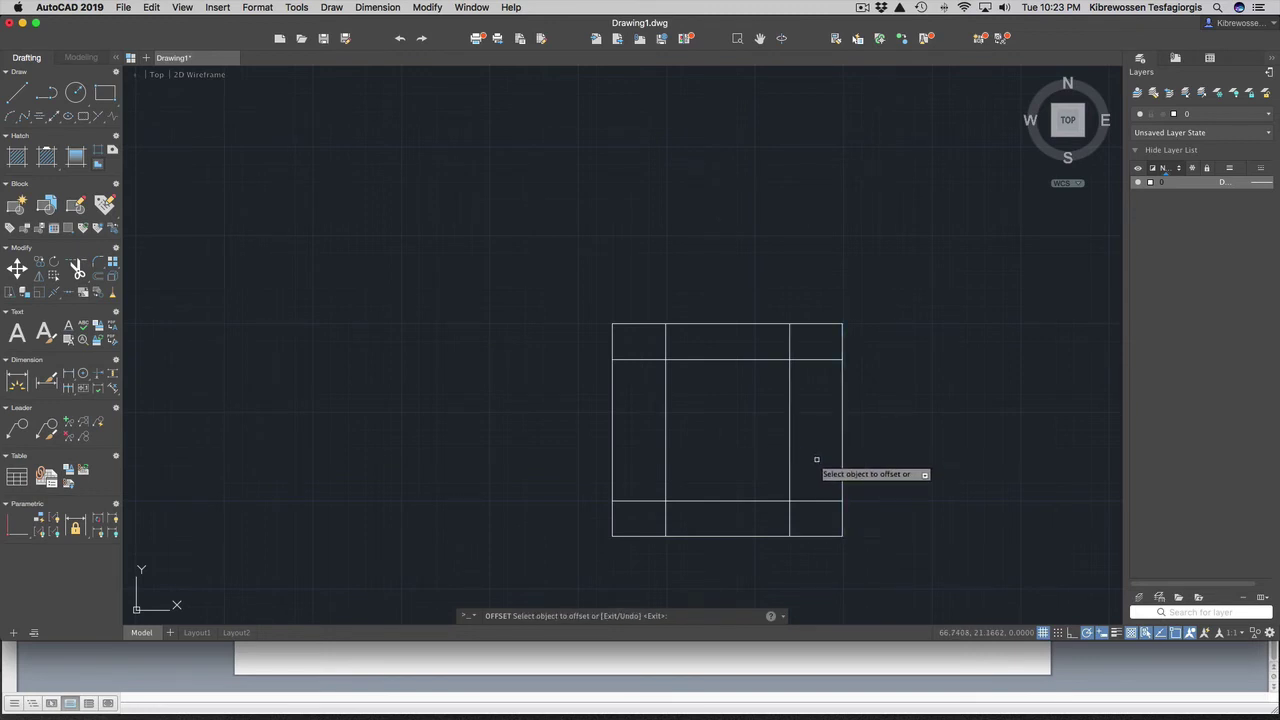
{"action": "key", "text": "Return"}
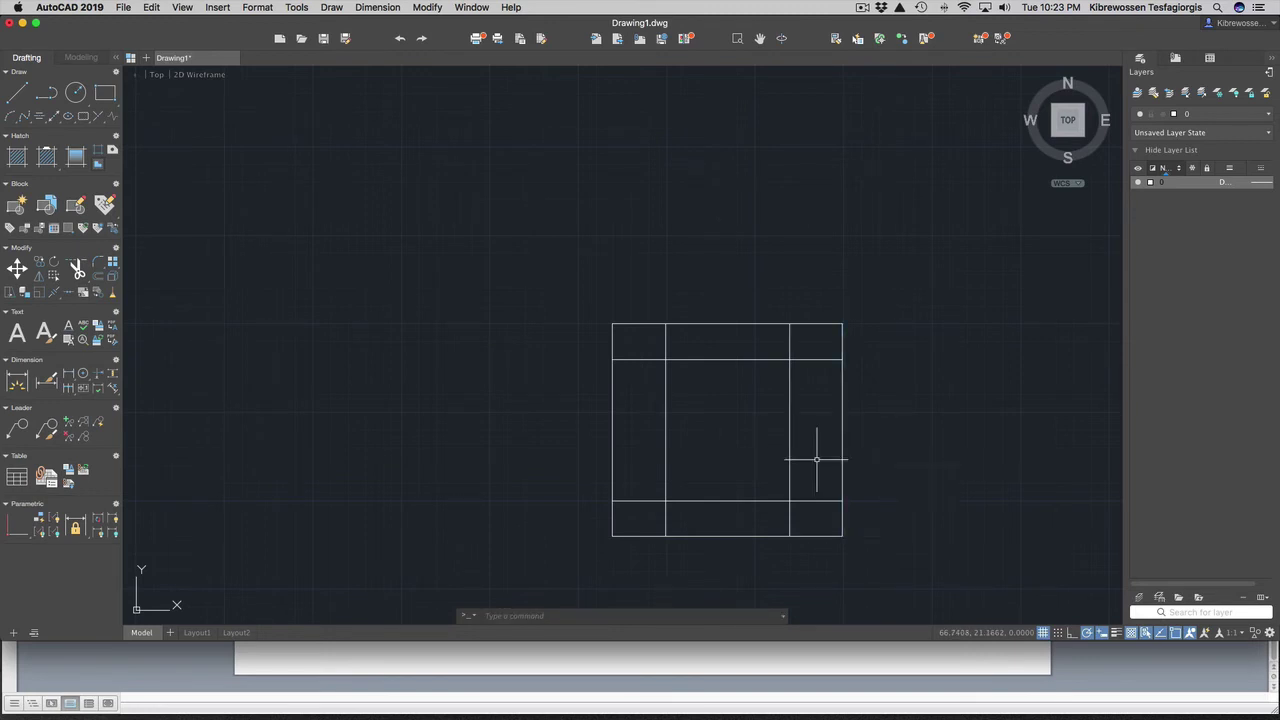
Step: Offset the upper inner horizontal line 2 units downward
{"action": "type", "text": "o"}
{"action": "key", "text": "Return"}
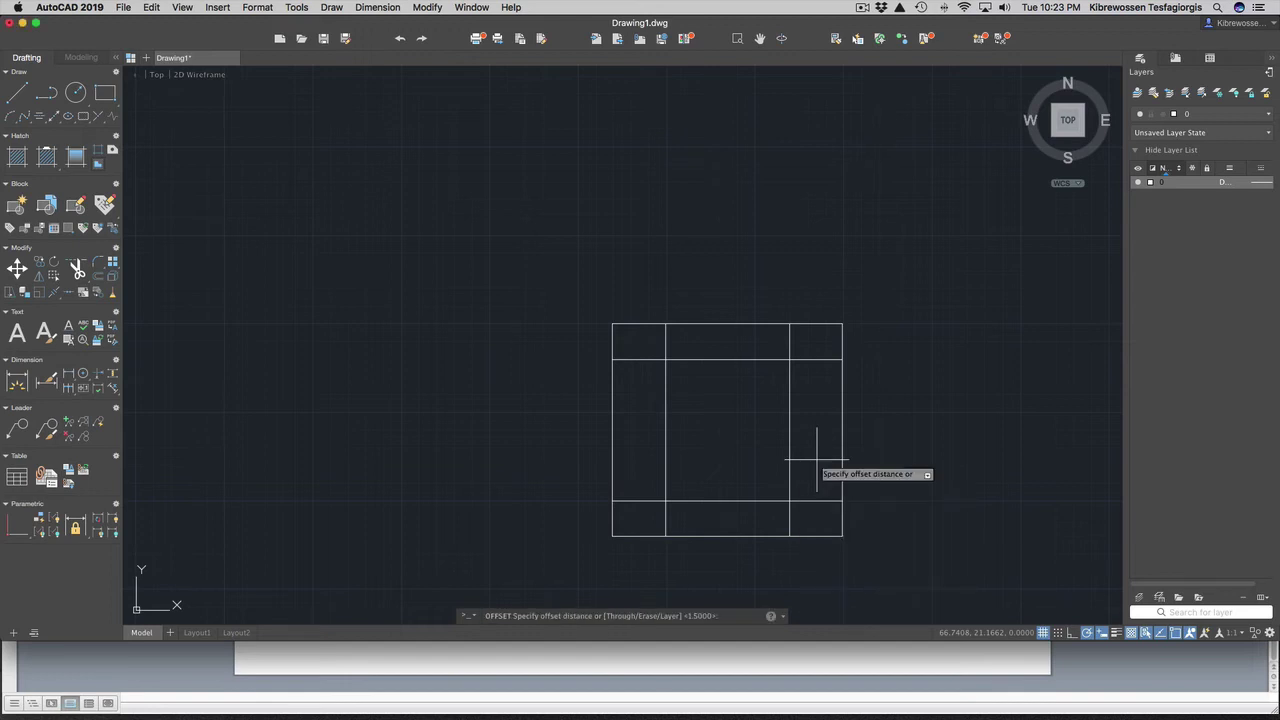
{"action": "type", "text": "2"}
{"action": "key", "text": "Return"}
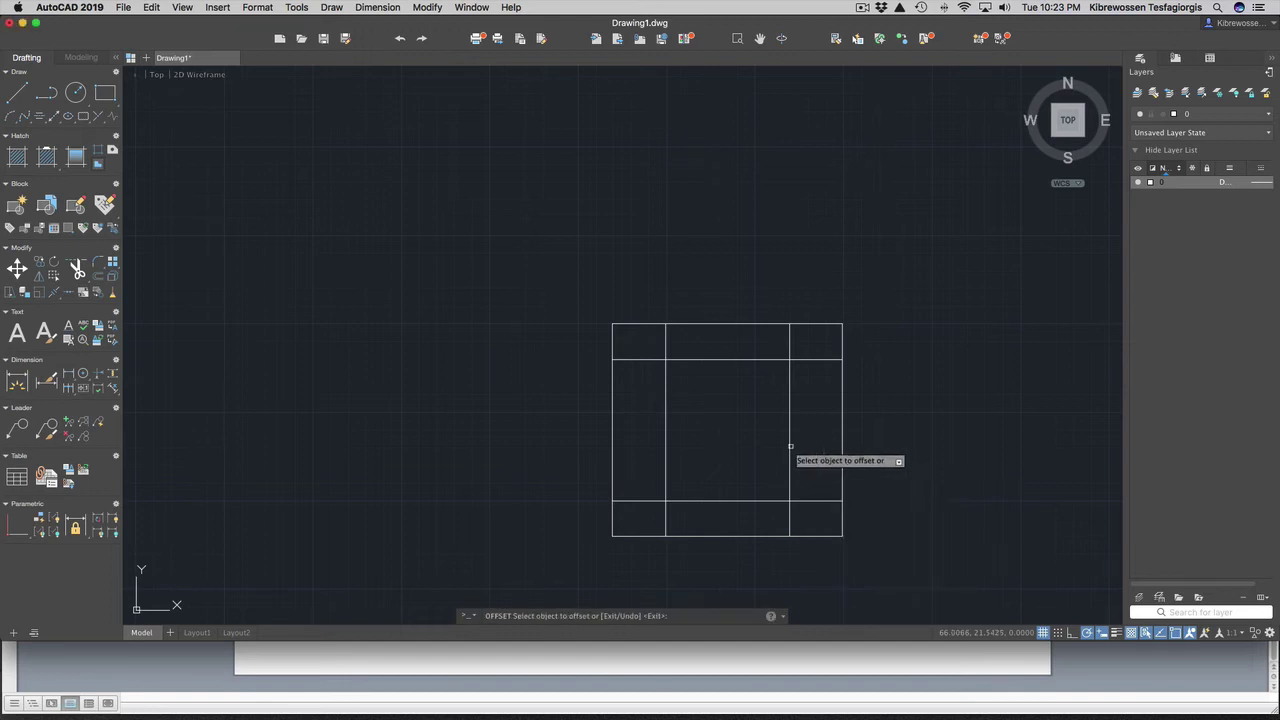
{"action": "left_click", "coordinate": [699, 359]}
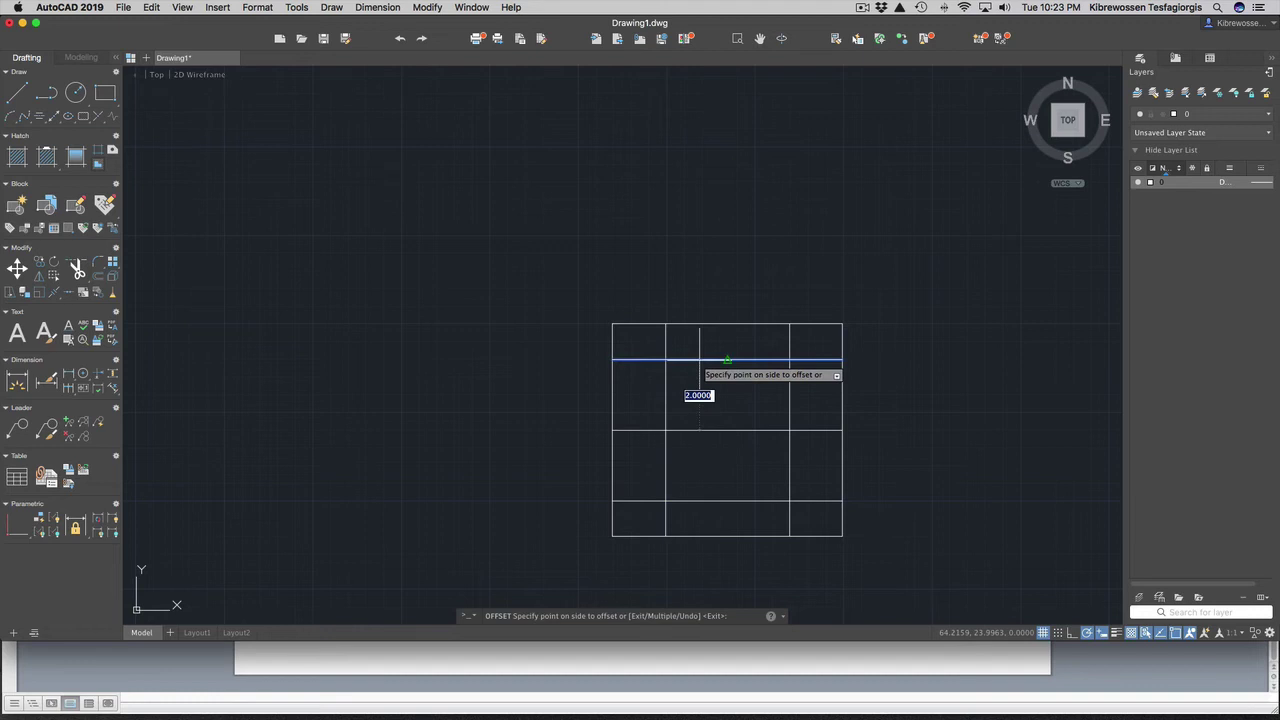
{"action": "left_click", "coordinate": [703, 449]}
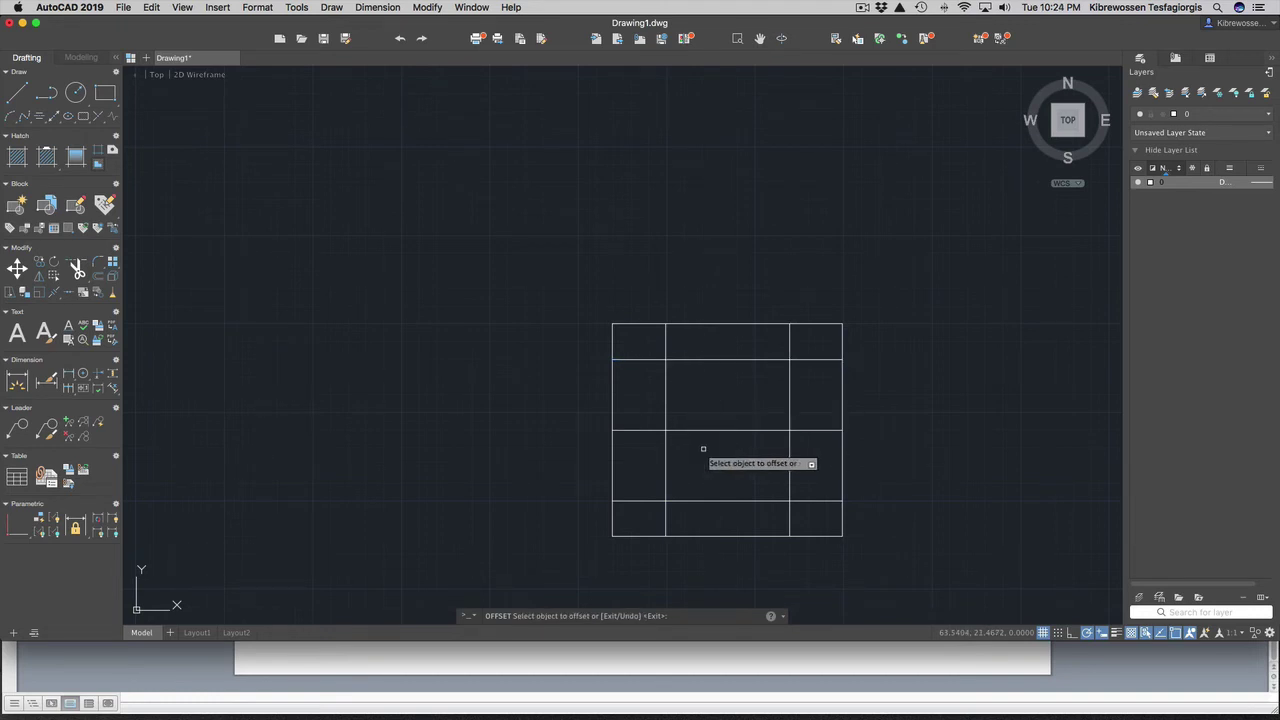
{"action": "key", "text": "Escape"}
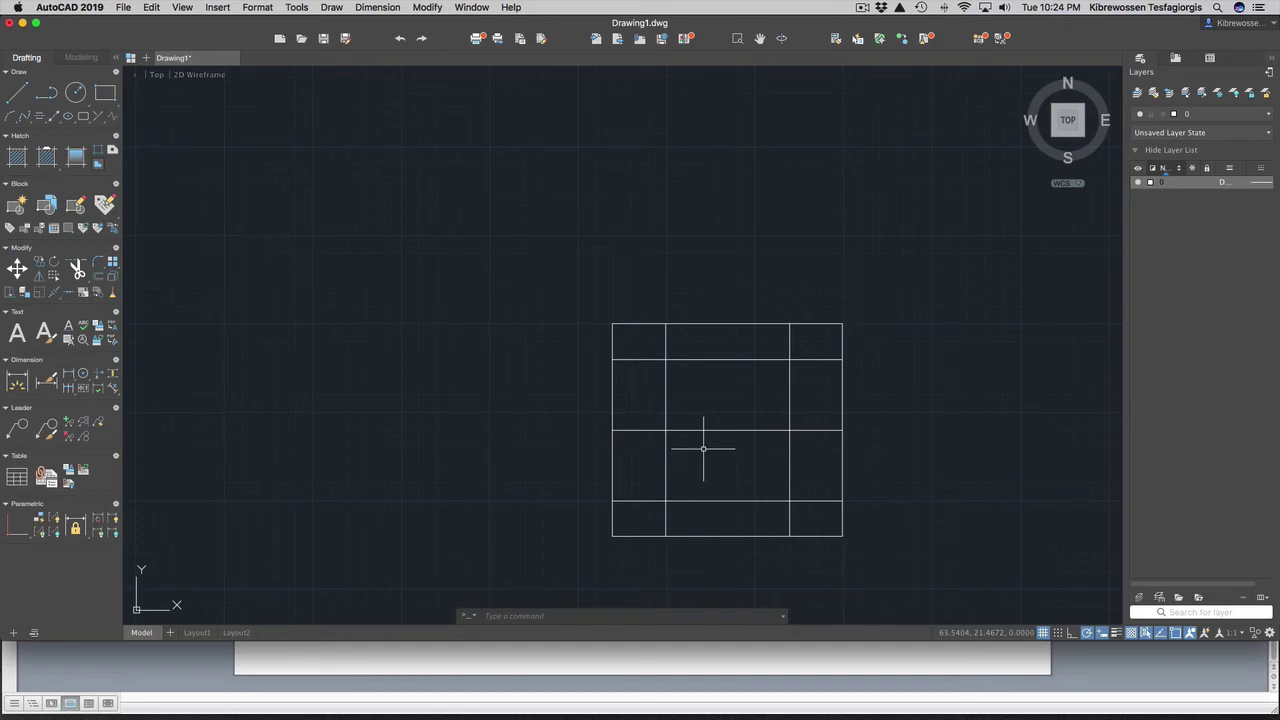
{"action": "key", "text": "ctrl+Up"}
Step: Check Figure 4's hole layout in Word, then bring the AutoCAD Drawing1.dwg window back
{"action": "left_click", "coordinate": [960, 345]}
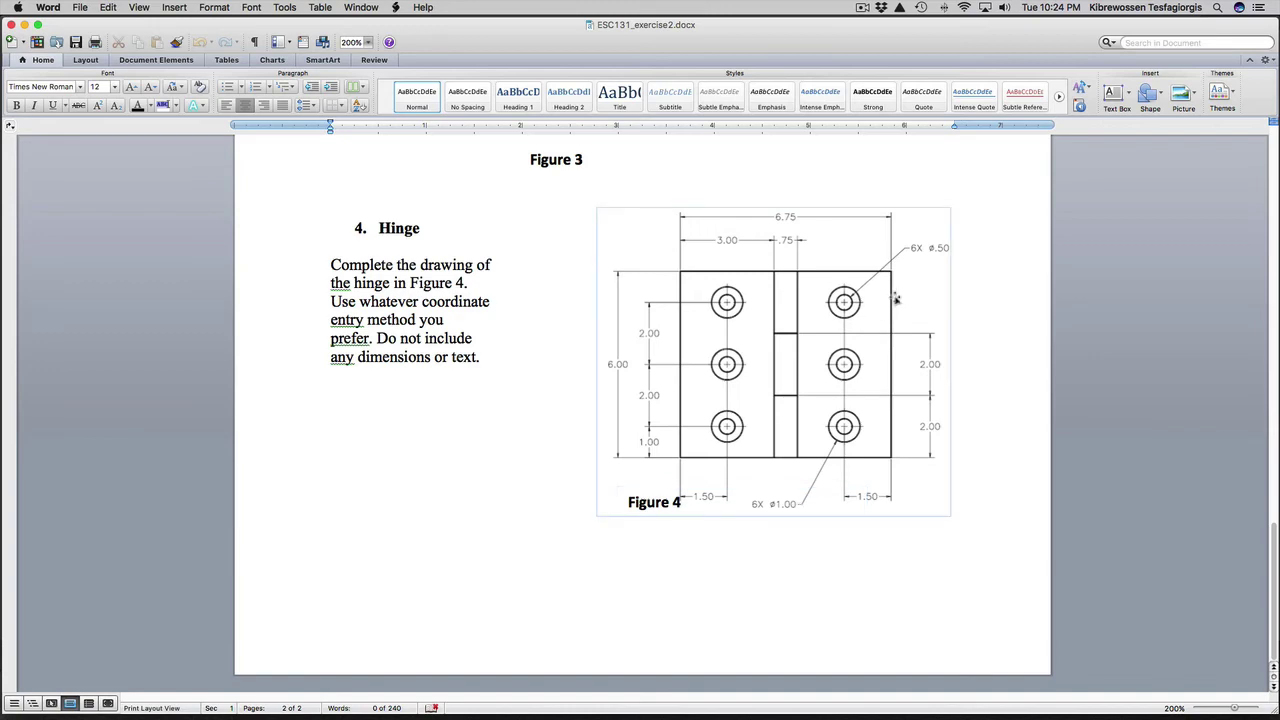
{"action": "key", "text": "ctrl+Up"}
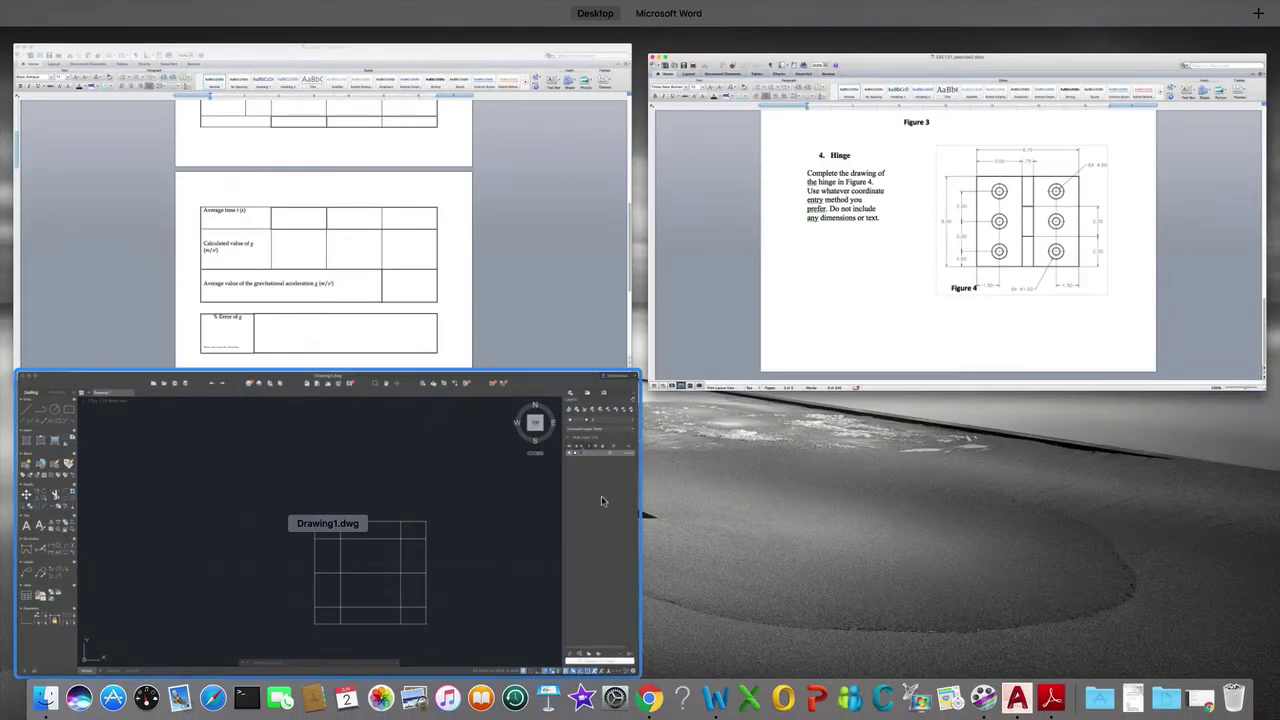
{"action": "left_click", "coordinate": [497, 520]}
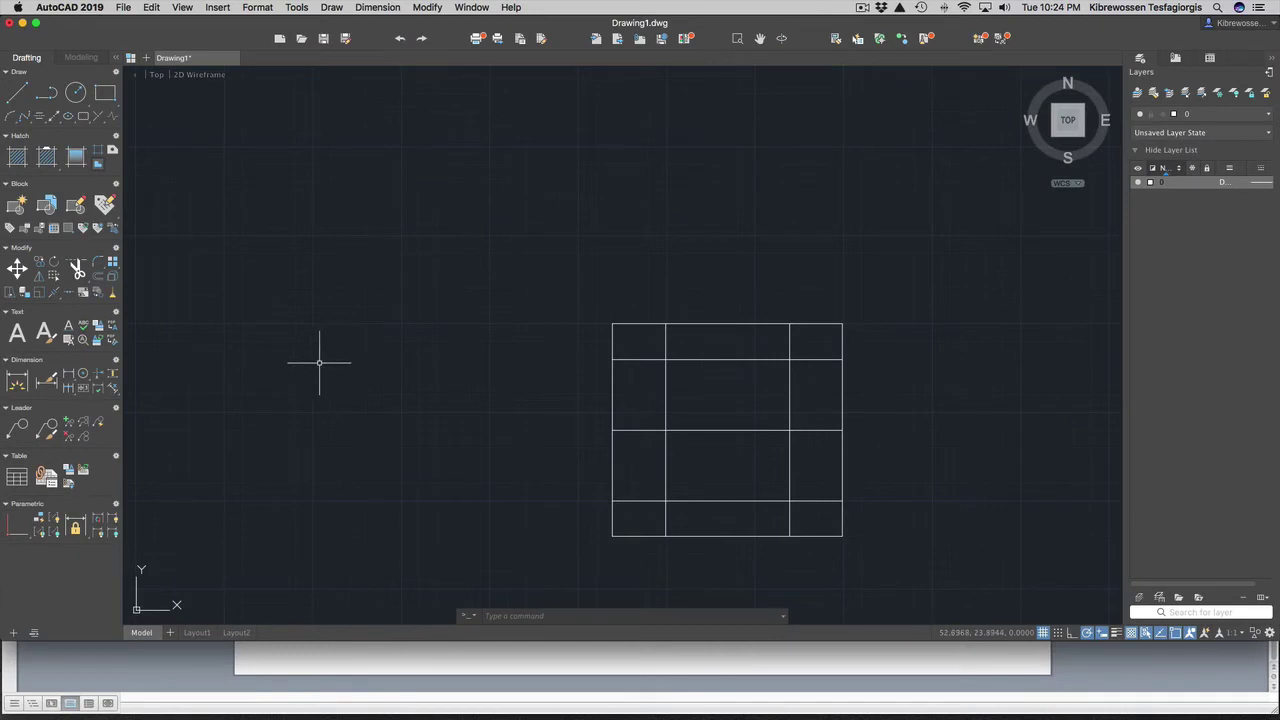
Step: Draw a 1.0-diameter circle centred on the upper-left grid intersection
{"action": "type", "text": "c"}
{"action": "key", "text": "Return"}
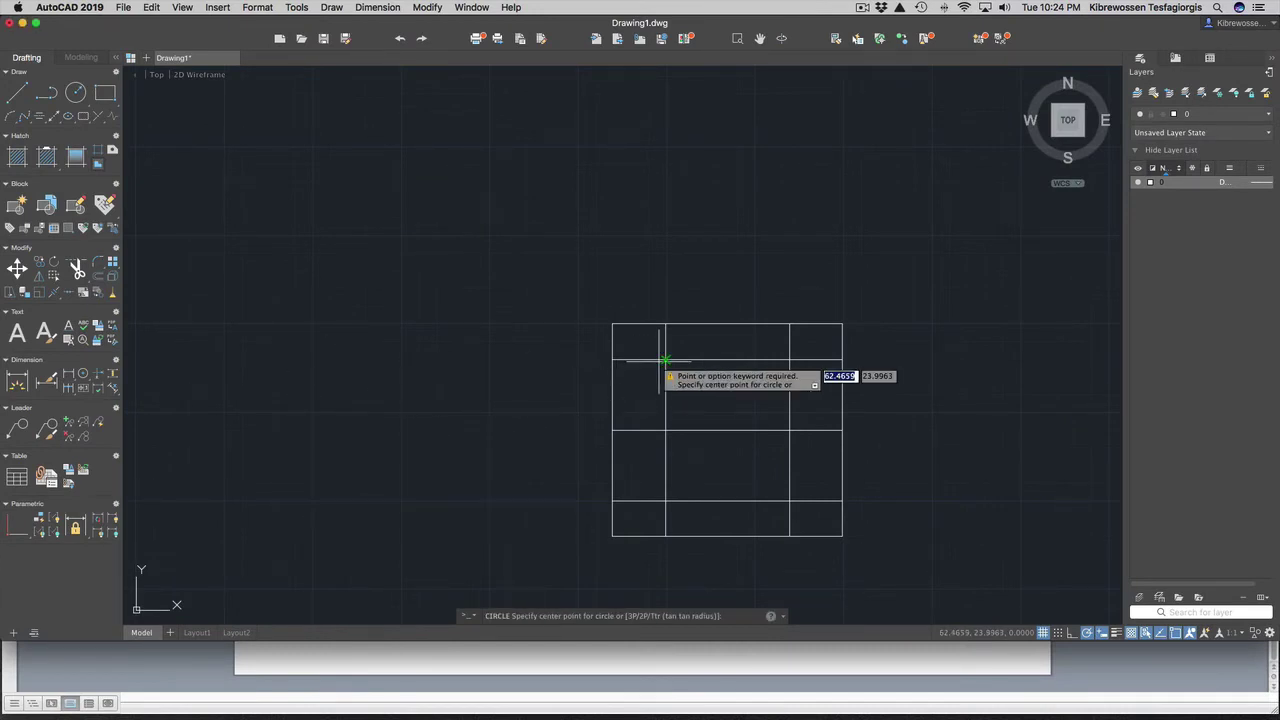
{"action": "type", "text": "1"}
{"action": "key", "text": "Return"}
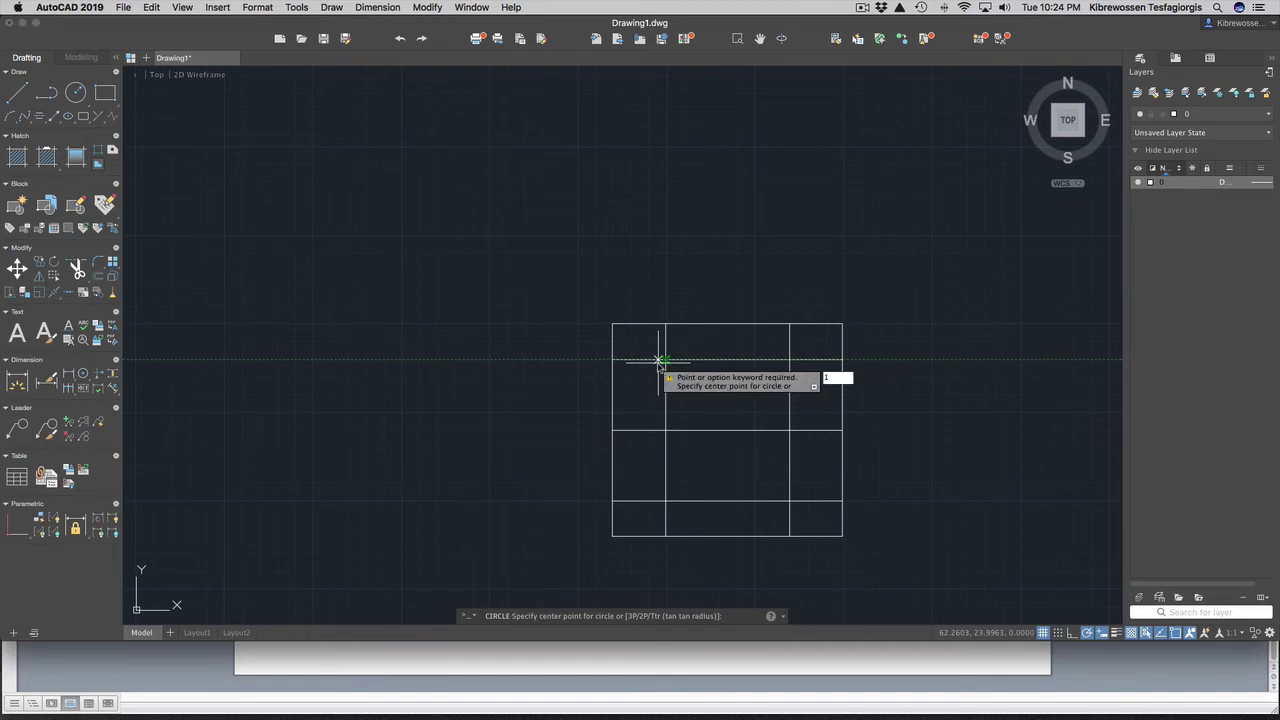
{"action": "left_click", "coordinate": [630, 359]}
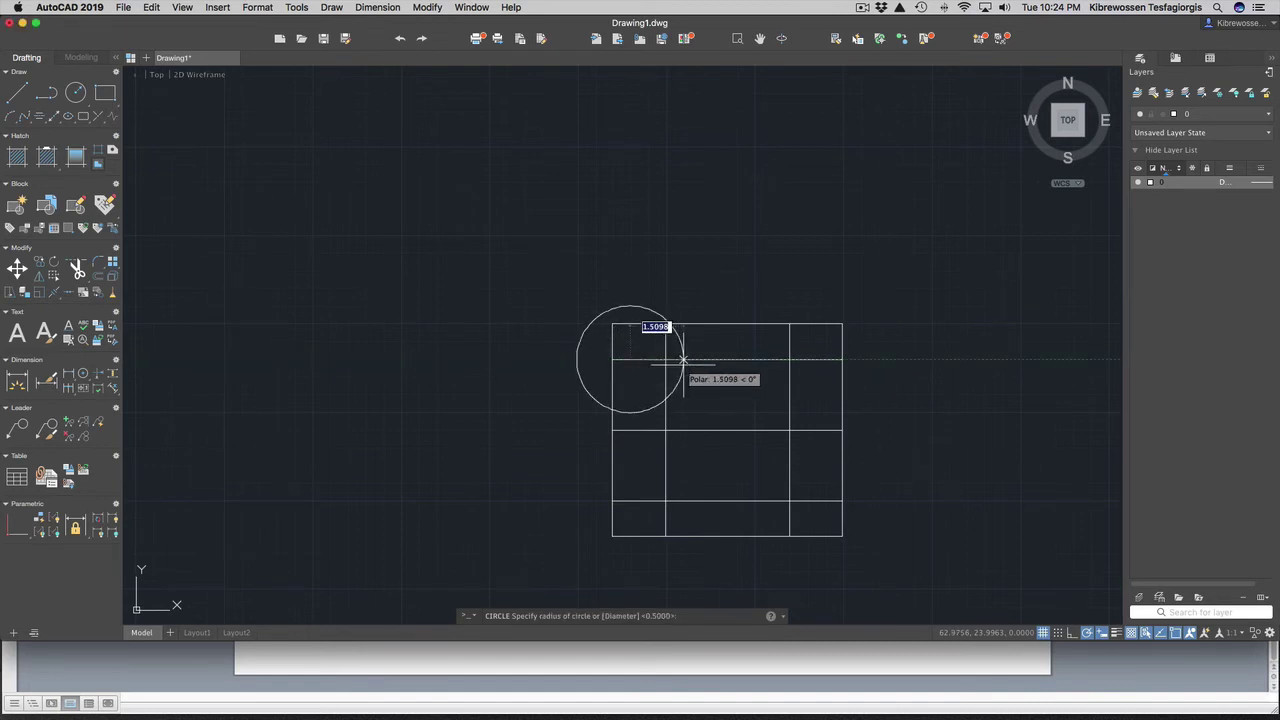
{"action": "key", "text": "Escape"}
{"action": "type", "text": "c"}
{"action": "key", "text": "Return"}
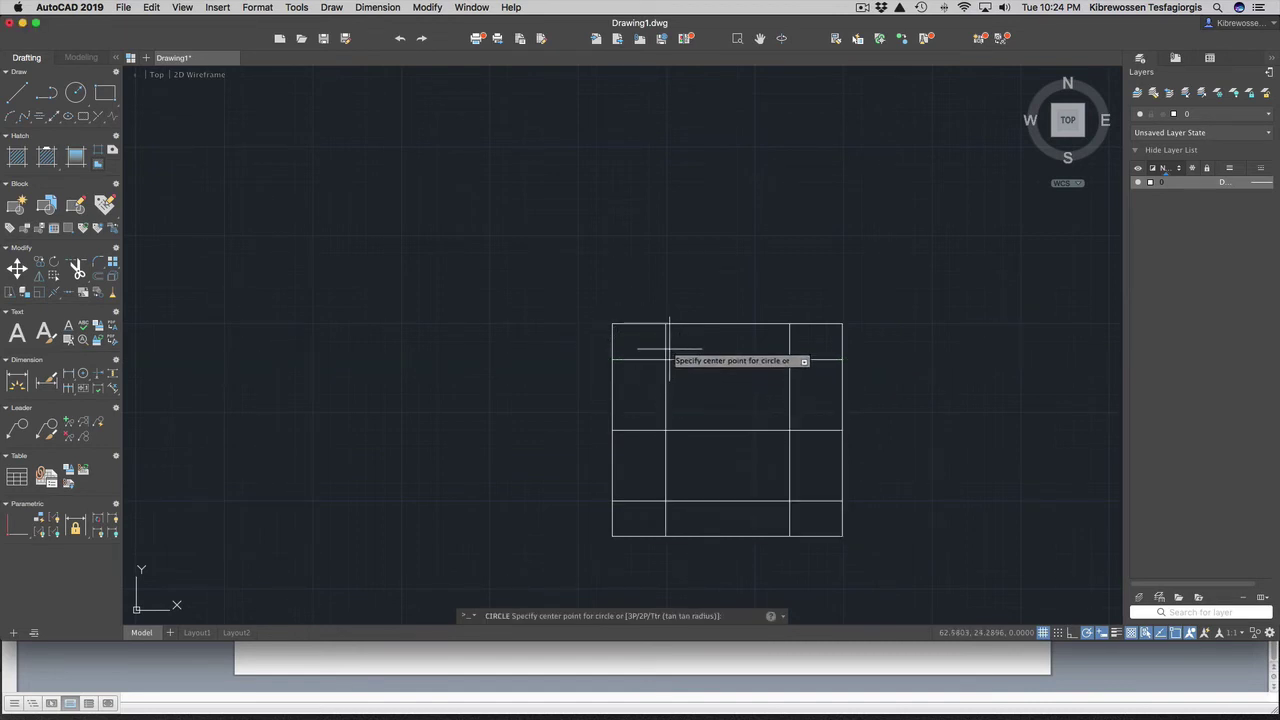
{"action": "left_click", "coordinate": [665, 359]}
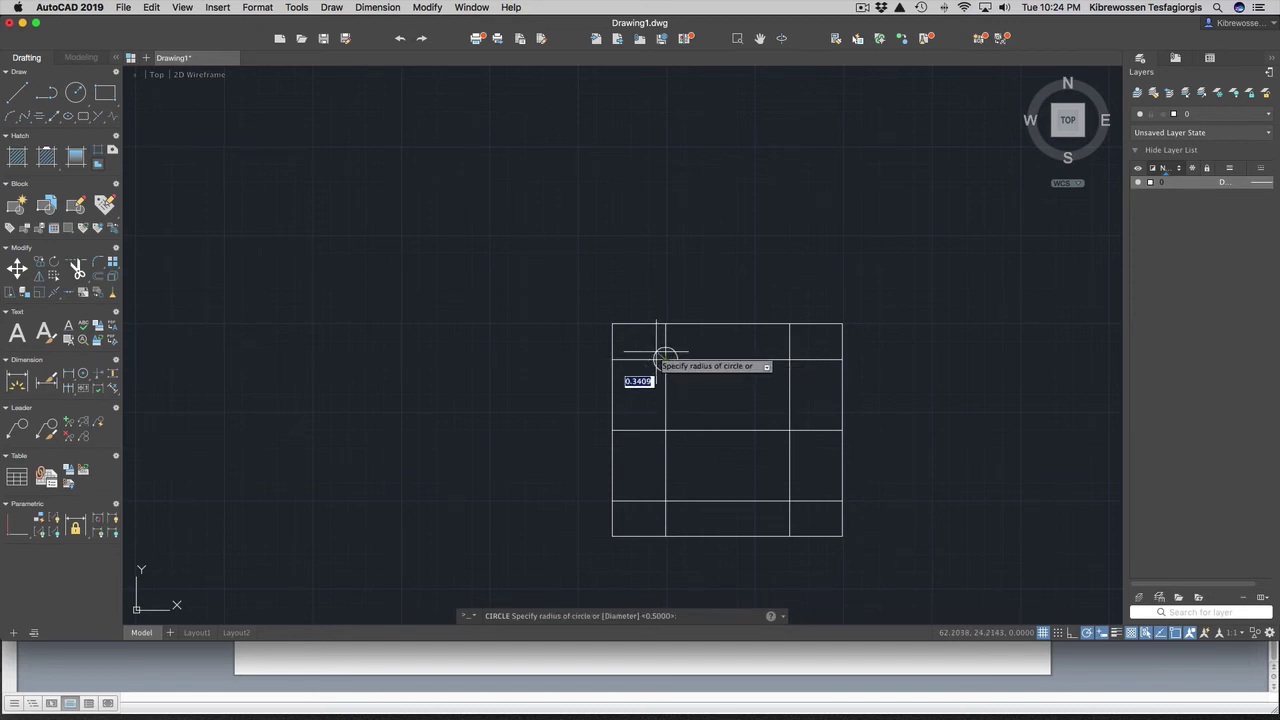
{"action": "type", "text": "d"}
{"action": "key", "text": "Return"}
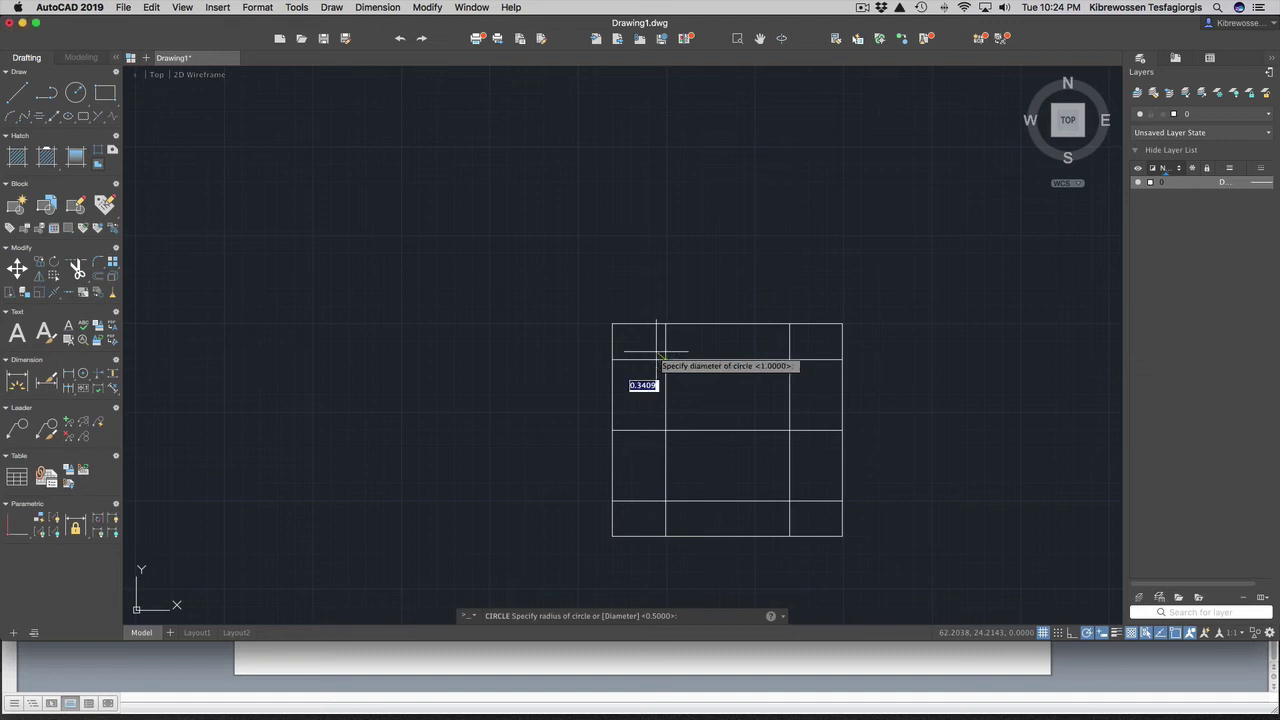
{"action": "key", "text": "Return"}
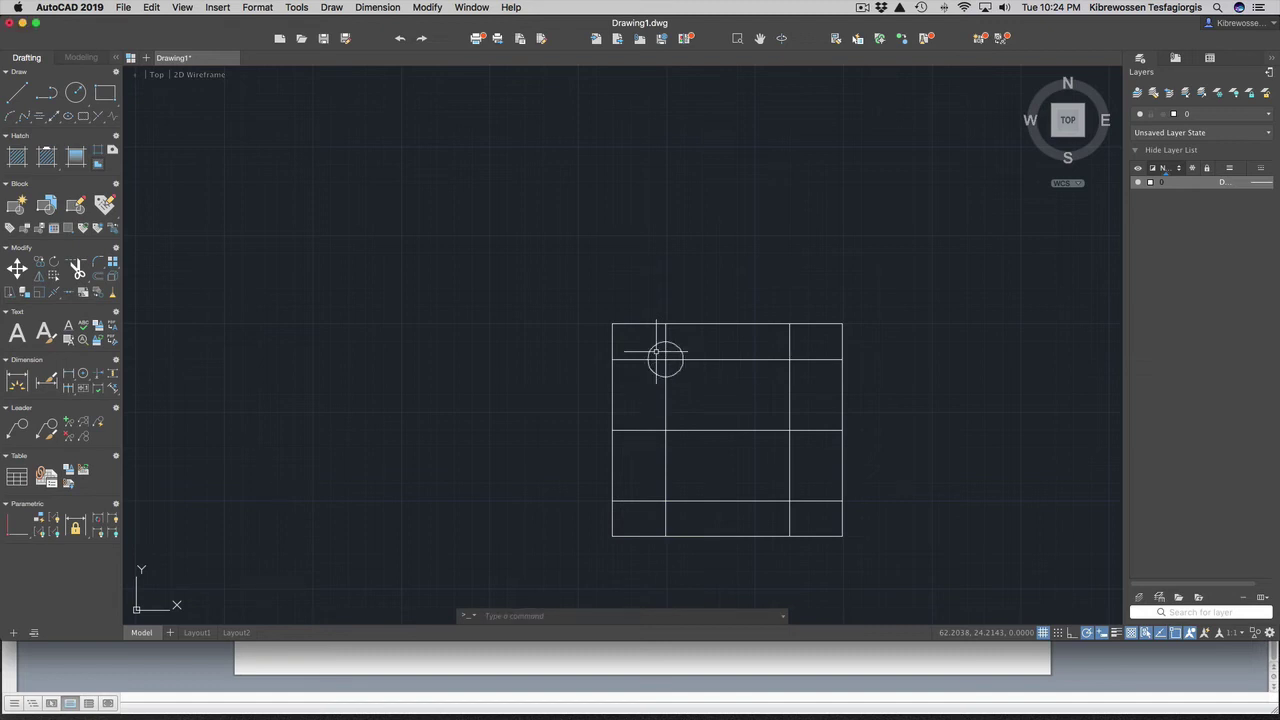
Step: Add 0.5-radius circles at the middle-left and lower-left intersections
{"action": "type", "text": "c"}
{"action": "key", "text": "Return"}
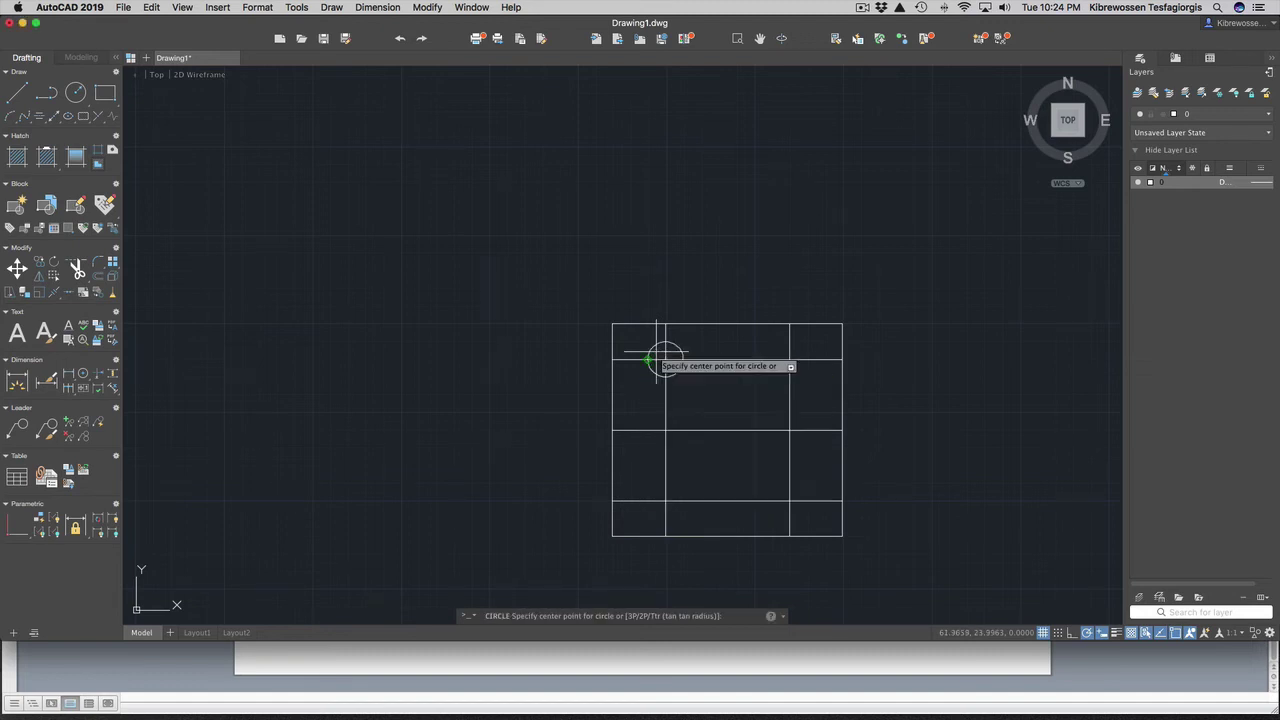
{"action": "left_click", "coordinate": [665, 431]}
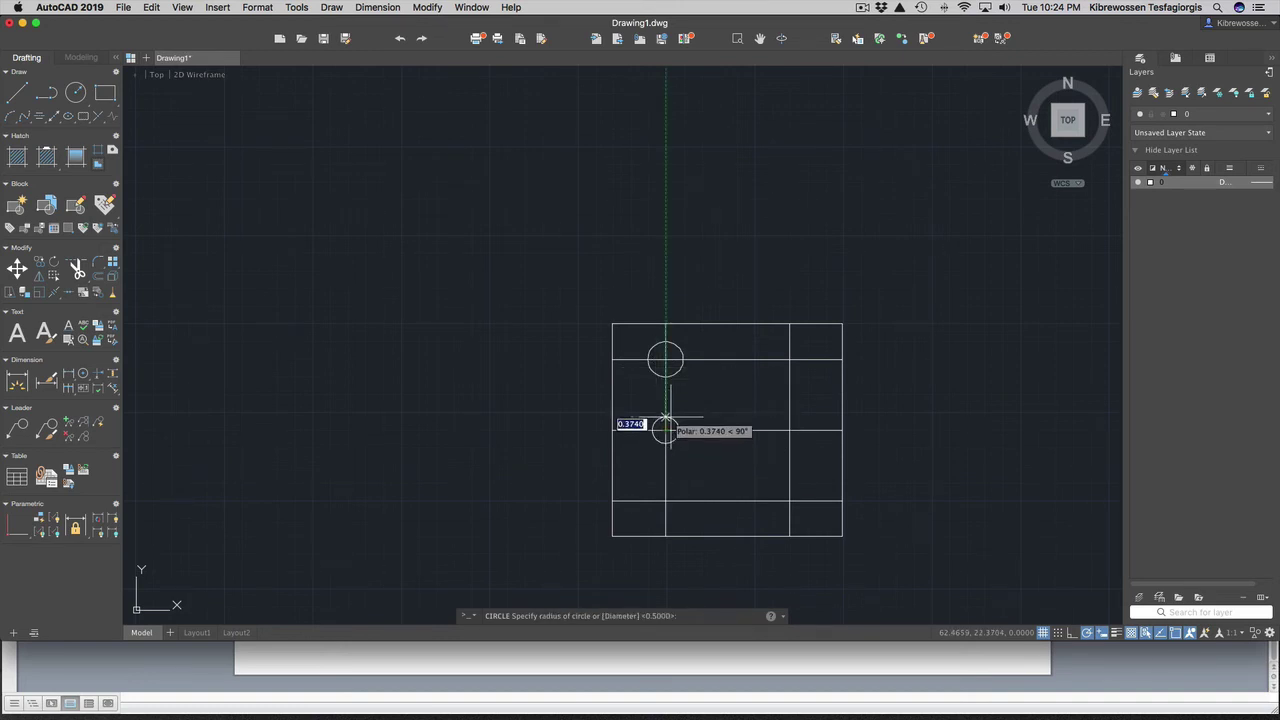
{"action": "type", "text": "0."}
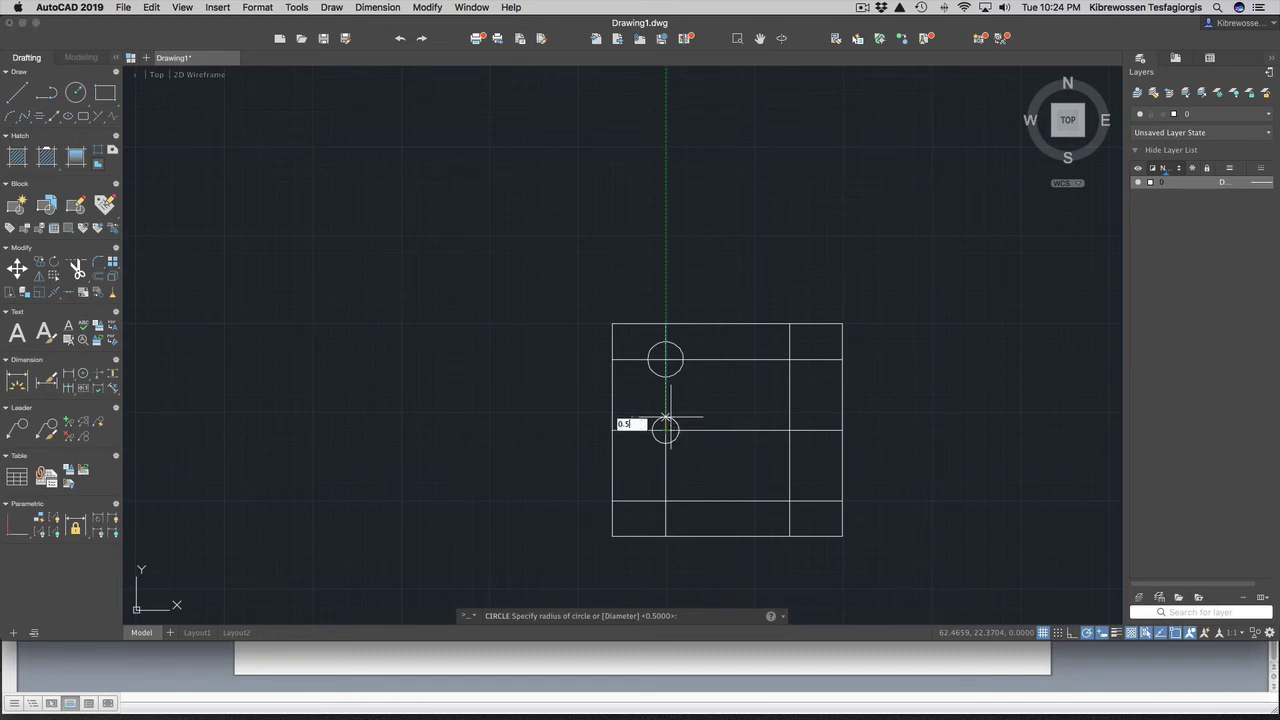
{"action": "type", "text": "5"}
{"action": "key", "text": "Return"}
{"action": "type", "text": "c"}
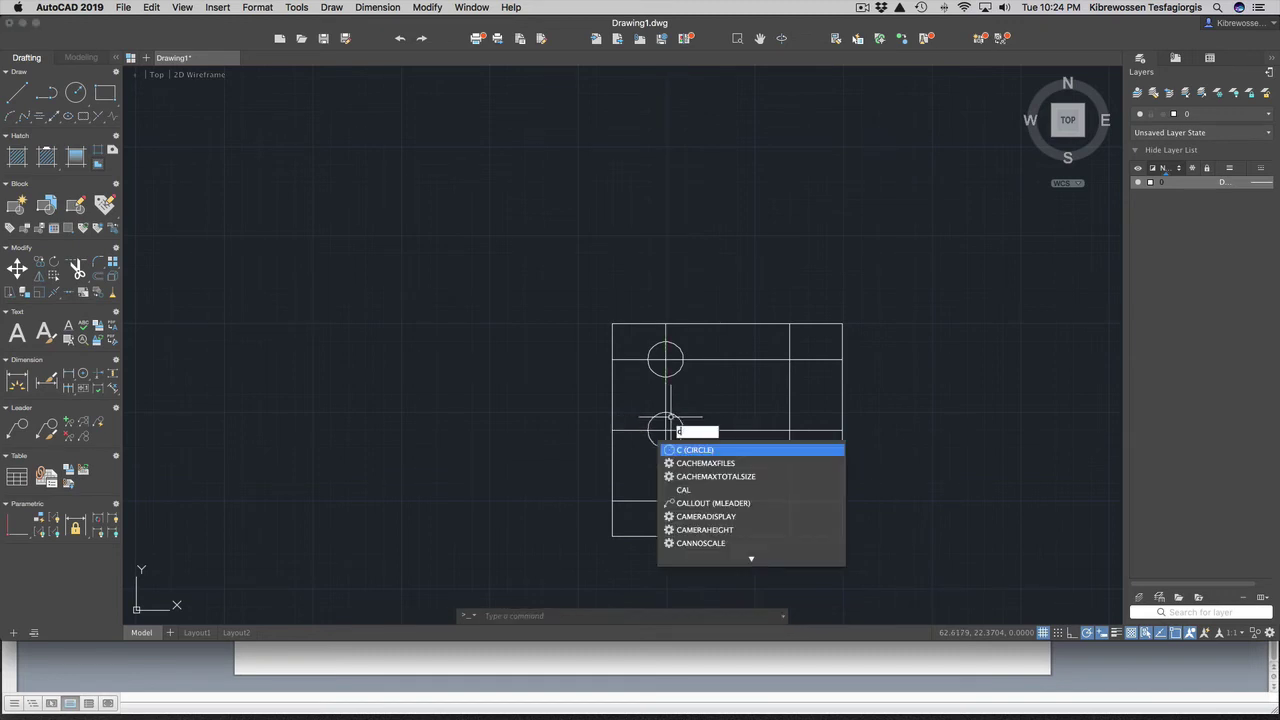
{"action": "key", "text": "Return"}
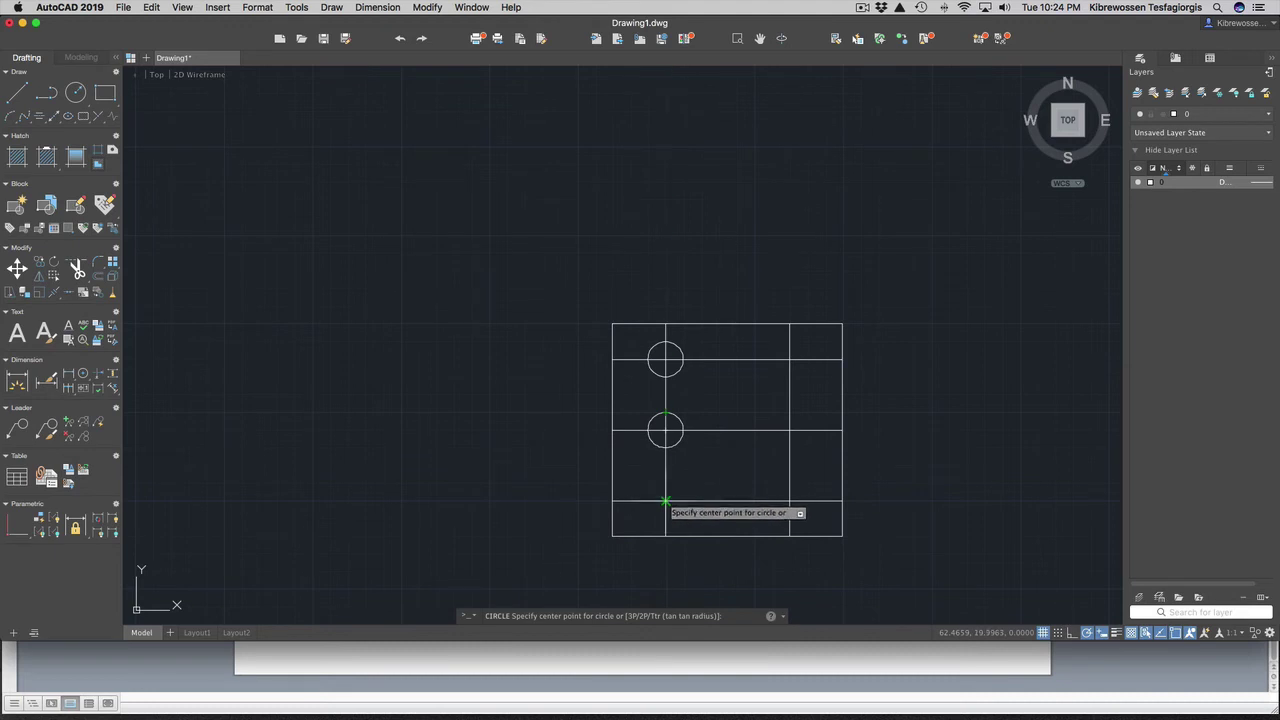
{"action": "left_click", "coordinate": [665, 500]}
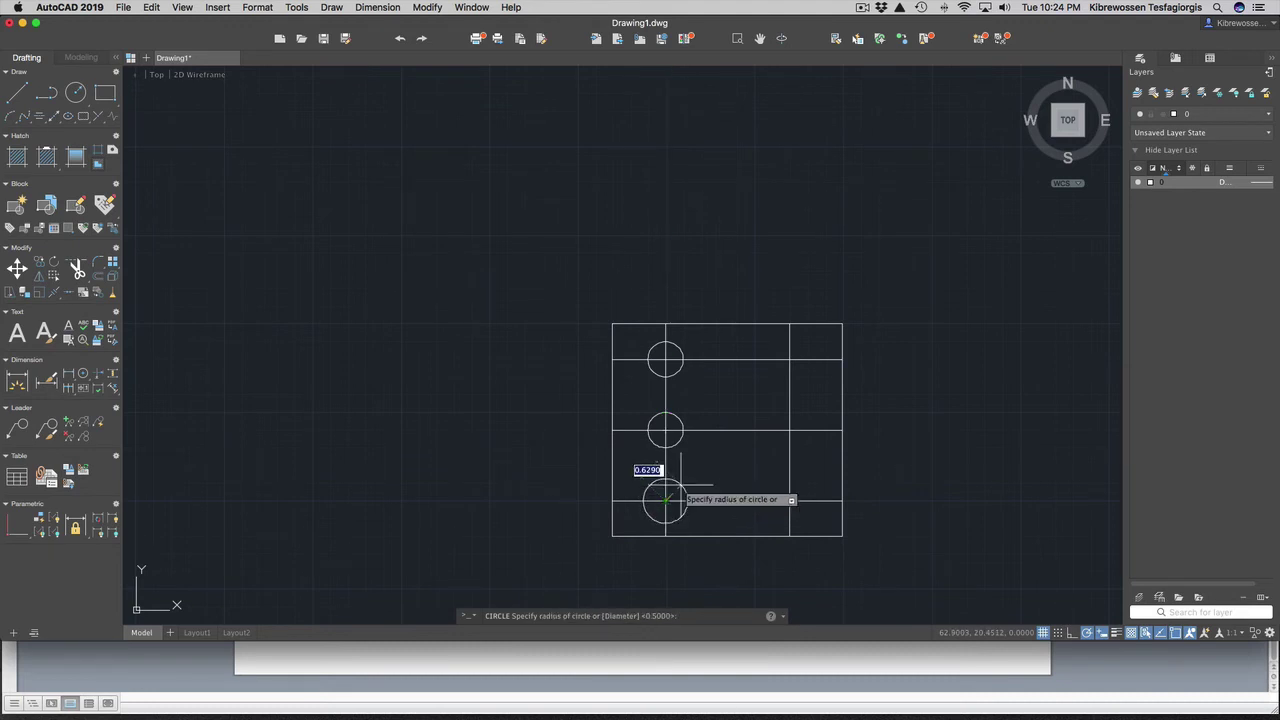
{"action": "type", "text": ".5"}
{"action": "key", "text": "Return"}
{"action": "type", "text": "c"}
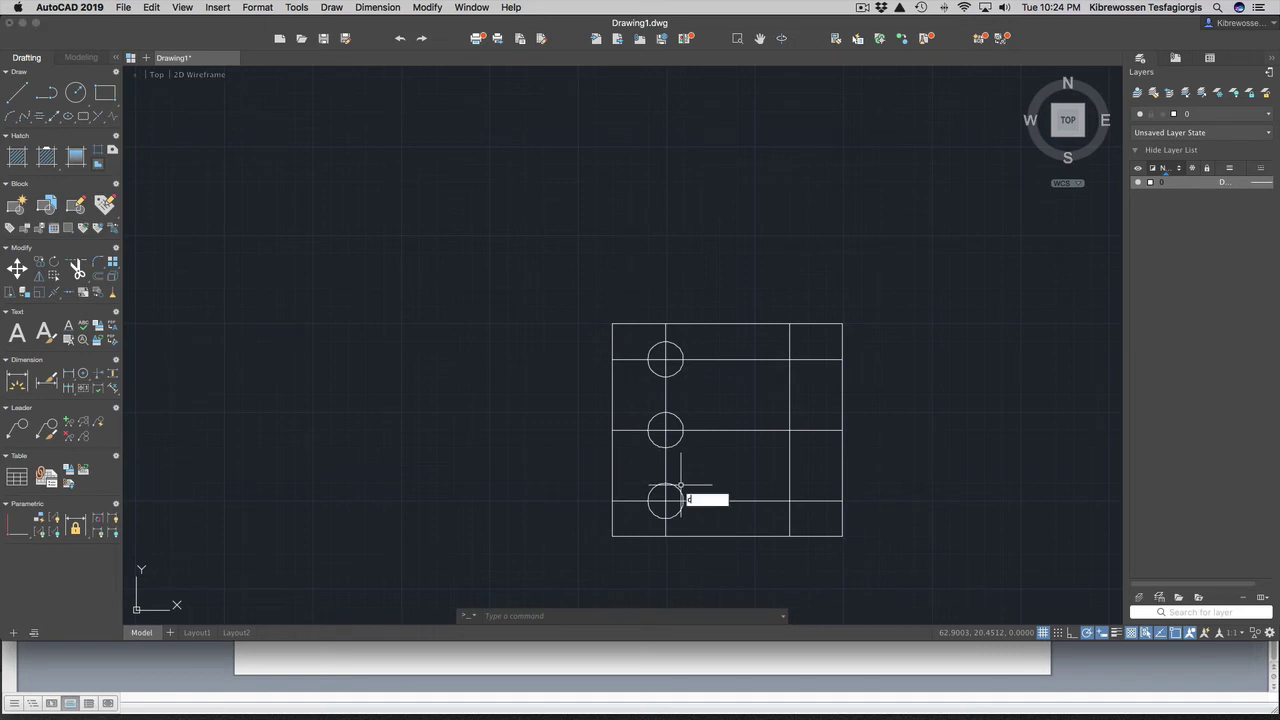
{"action": "key", "text": "Return"}
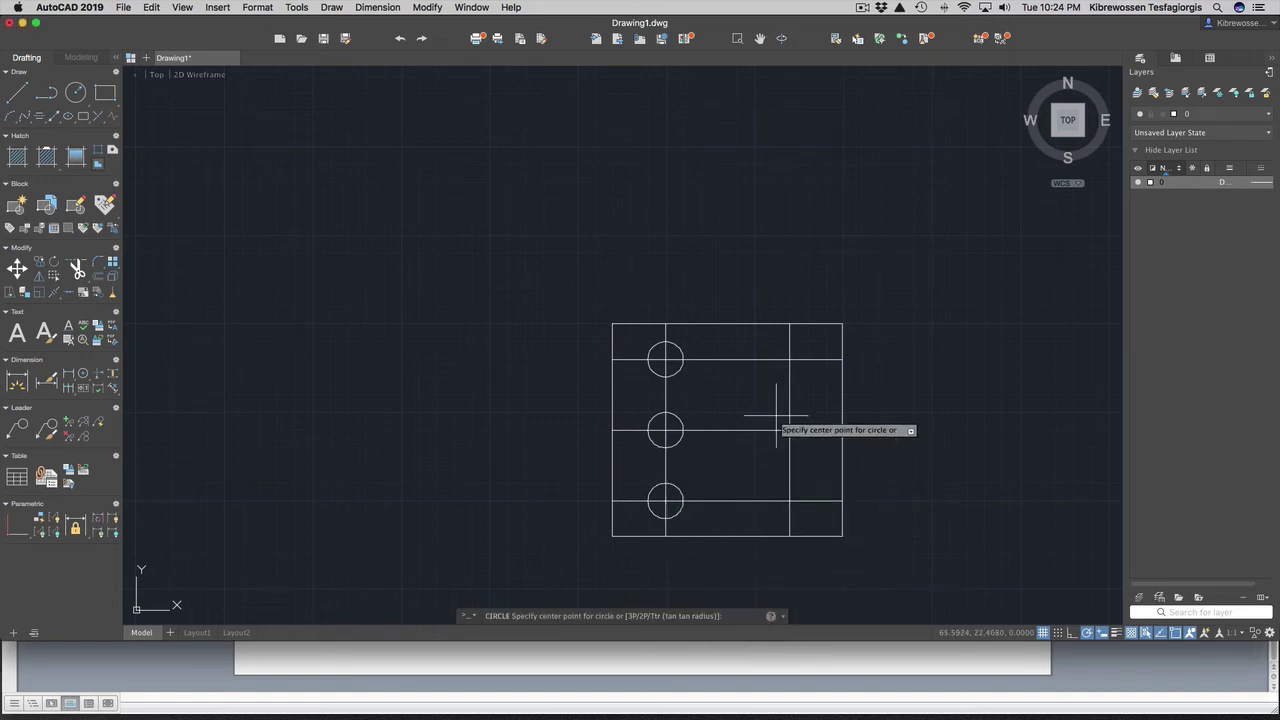
Step: Place 0.5-radius circles at the upper-right, middle-right and lower-right intersections
{"action": "left_click", "coordinate": [789, 358]}
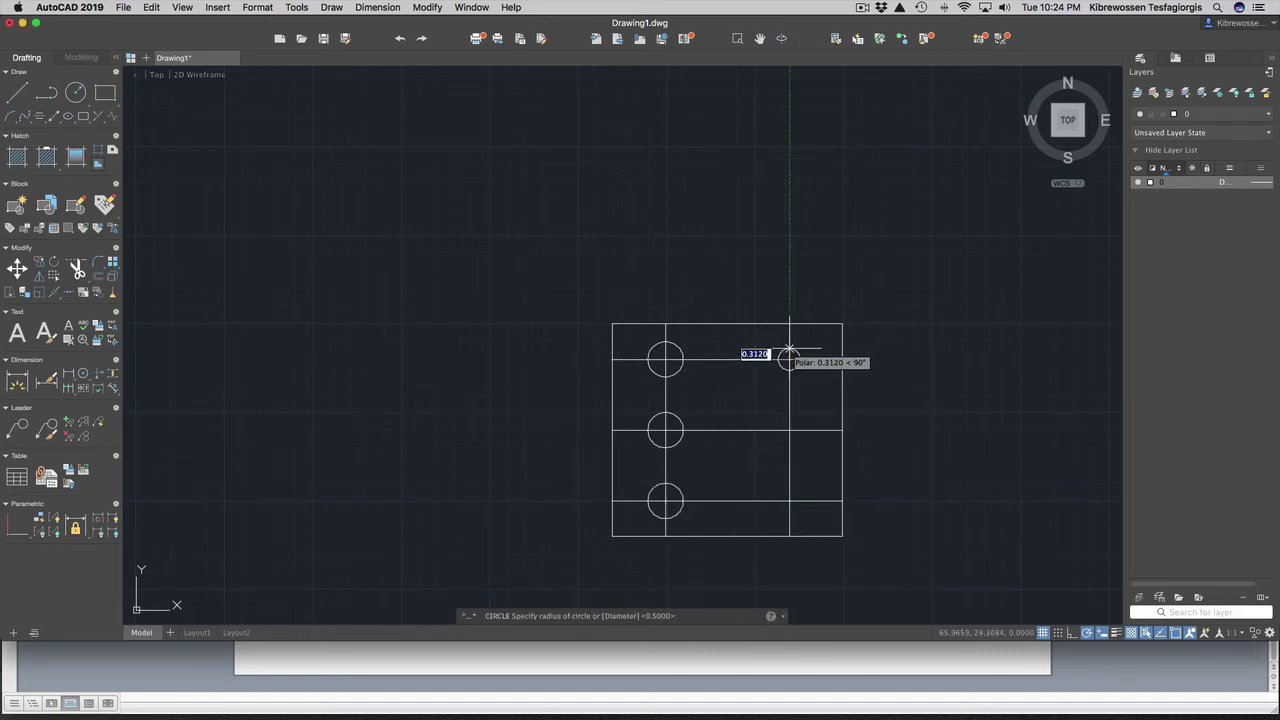
{"action": "type", "text": ".5"}
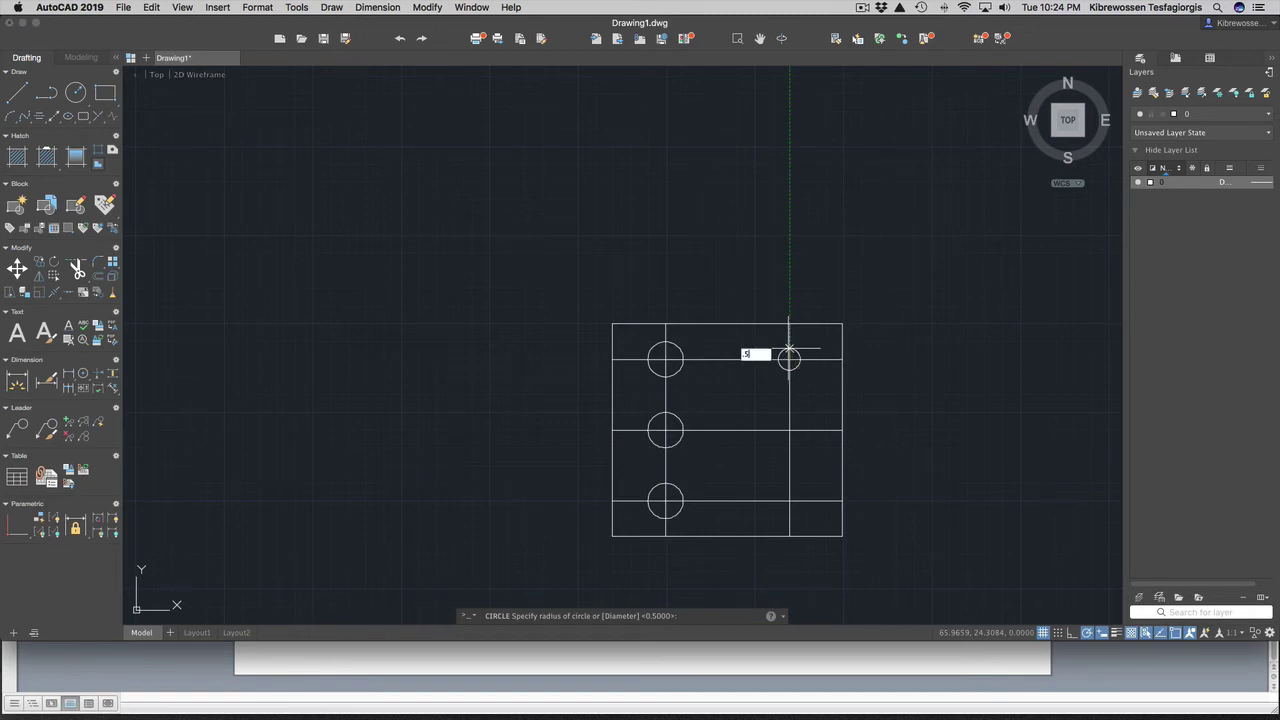
{"action": "key", "text": "Return"}
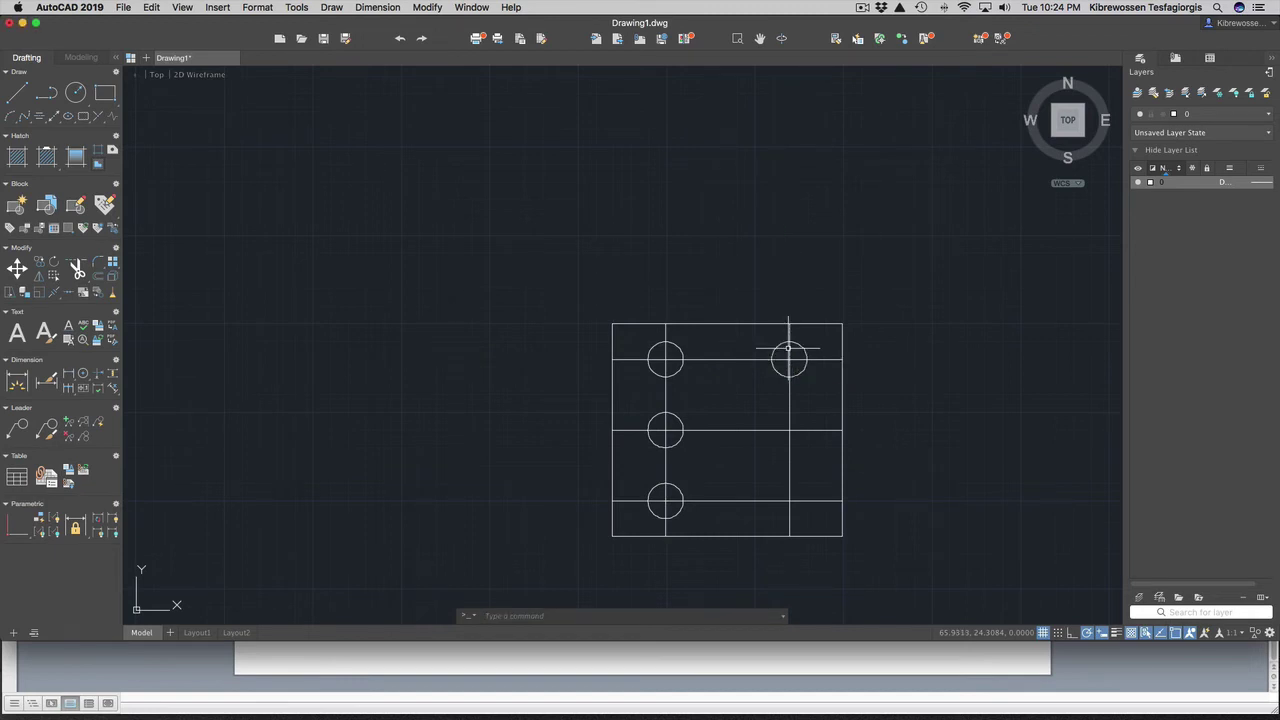
{"action": "type", "text": "c"}
{"action": "key", "text": "Return"}
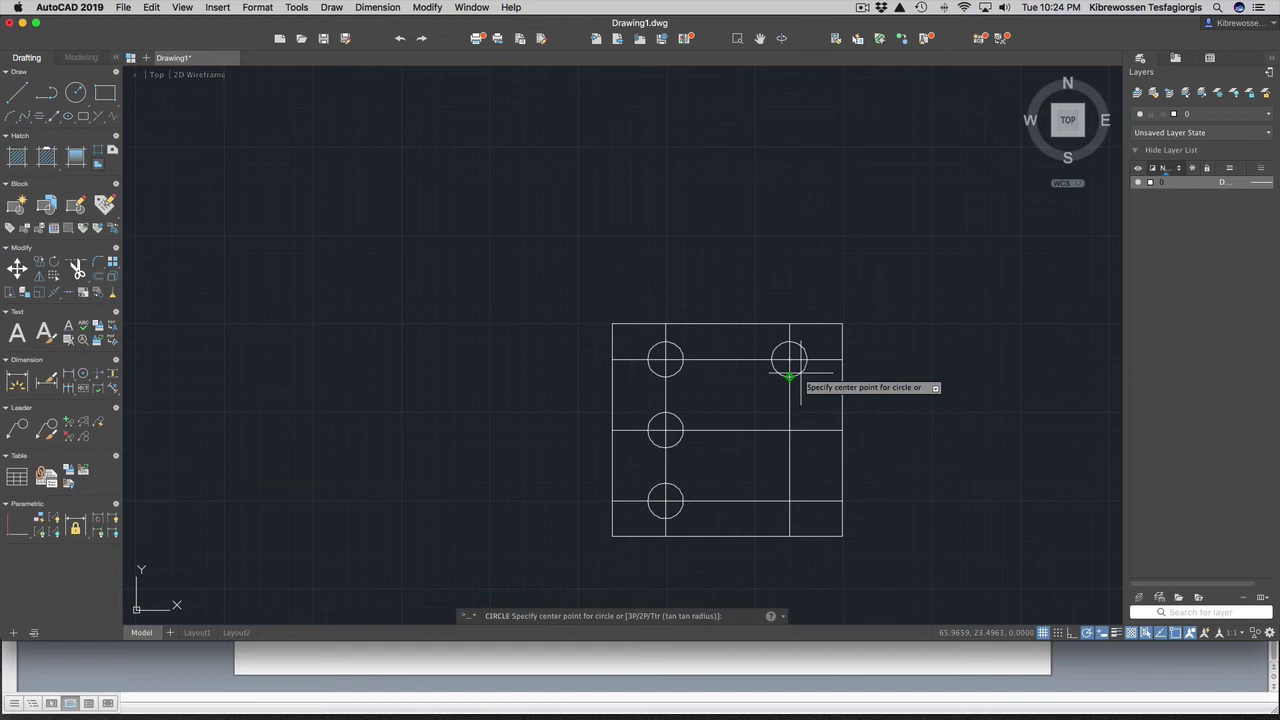
{"action": "left_click", "coordinate": [789, 429]}
{"action": "type", "text": ".5"}
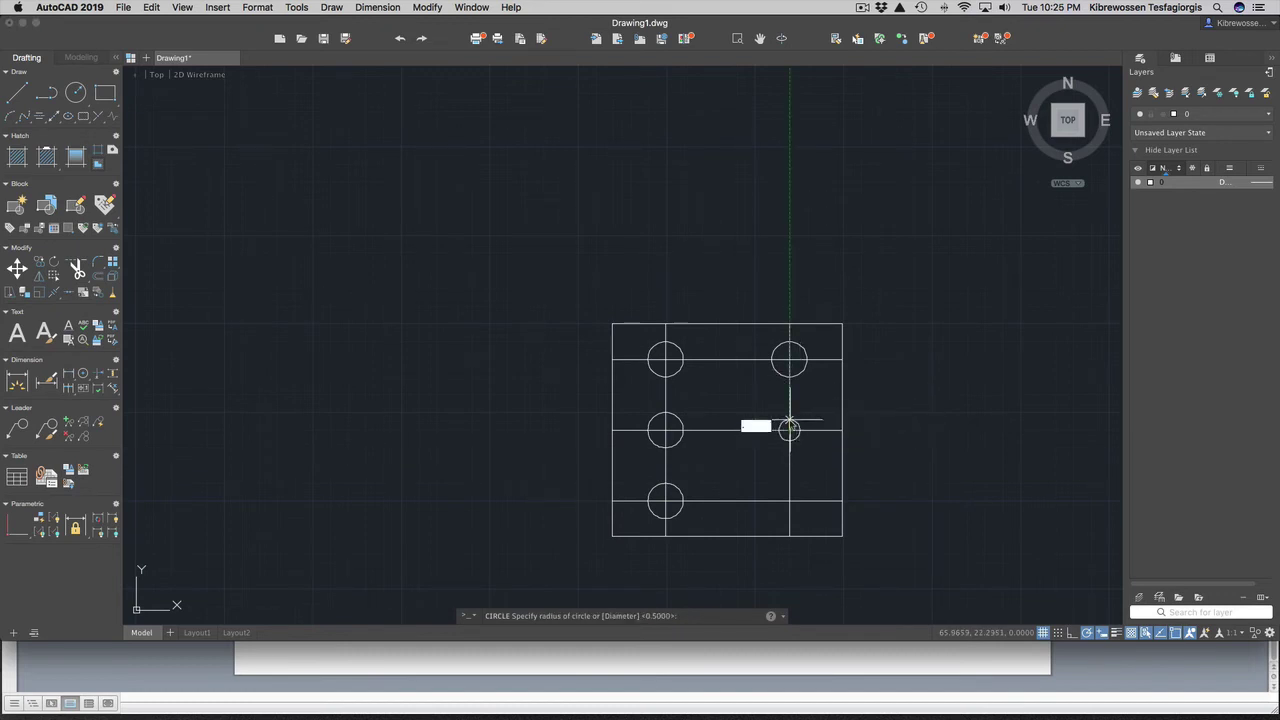
{"action": "key", "text": "Return"}
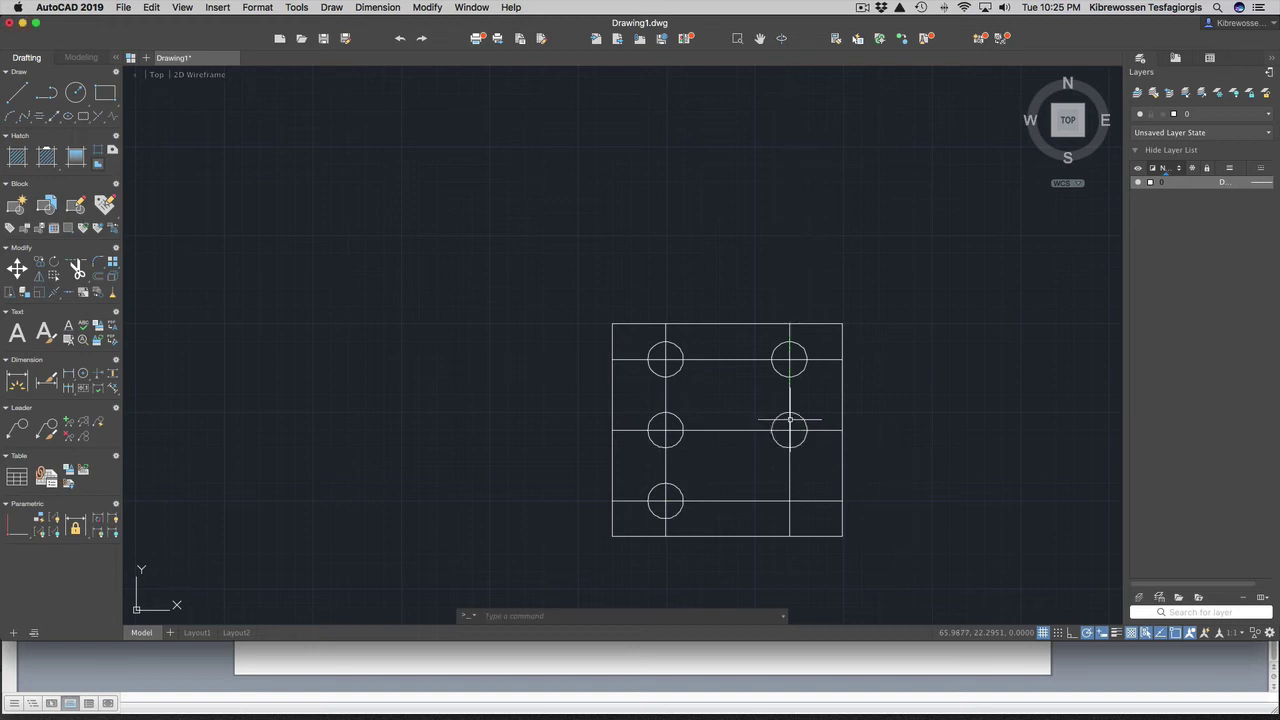
{"action": "type", "text": "c"}
{"action": "key", "text": "Return"}
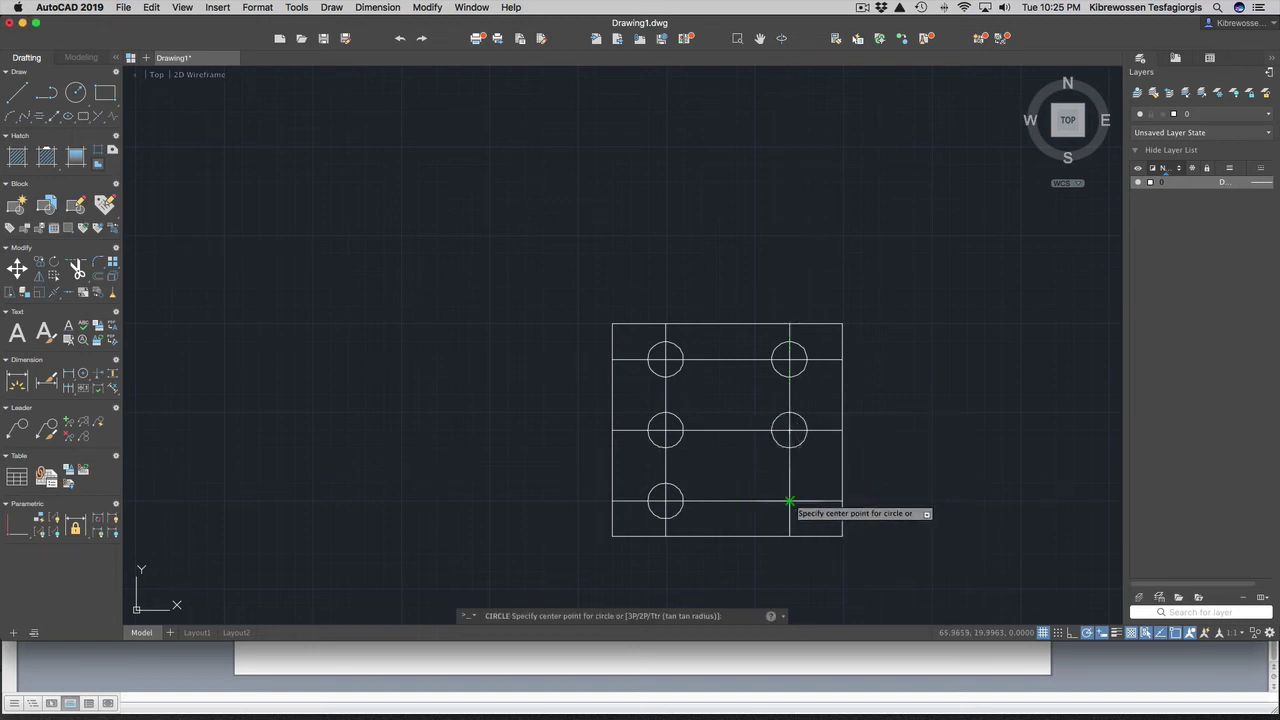
{"action": "left_click", "coordinate": [789, 500]}
{"action": "type", "text": ".5"}
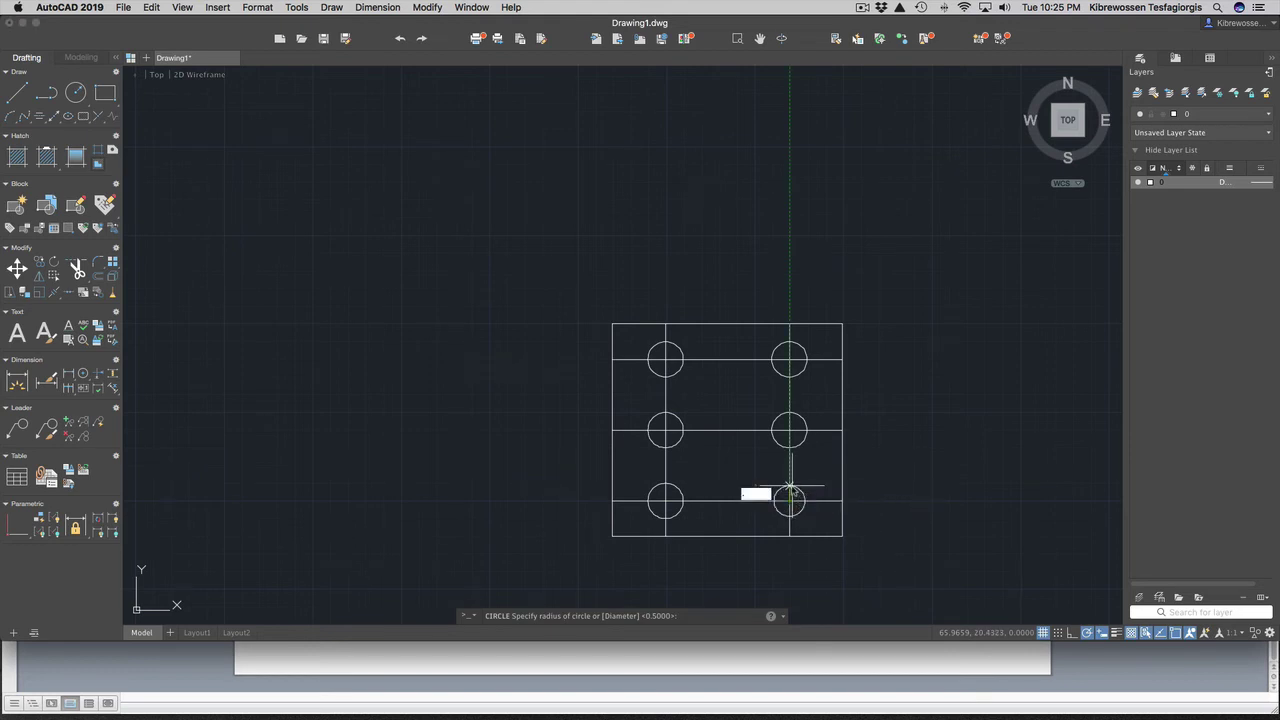
{"action": "key", "text": "Return"}
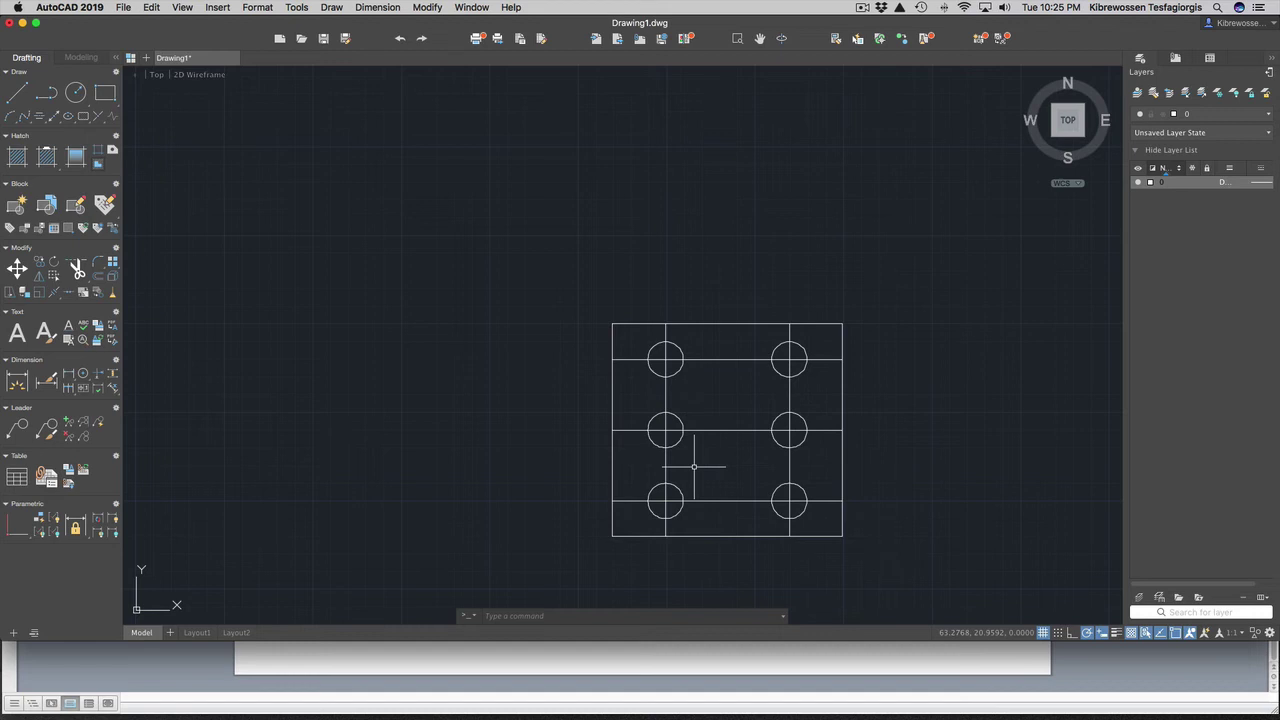
Step: Draw a 0.25-radius circle concentric with the lower-left hole
{"action": "type", "text": "c"}
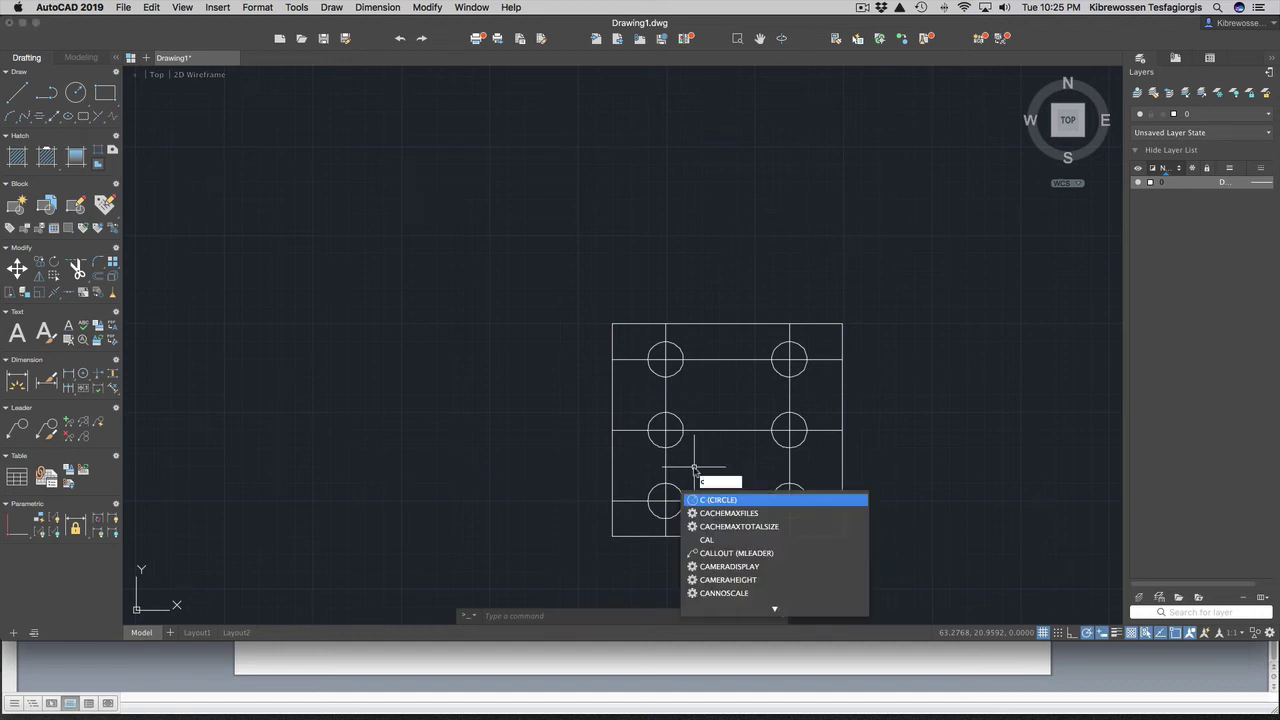
{"action": "key", "text": "Return"}
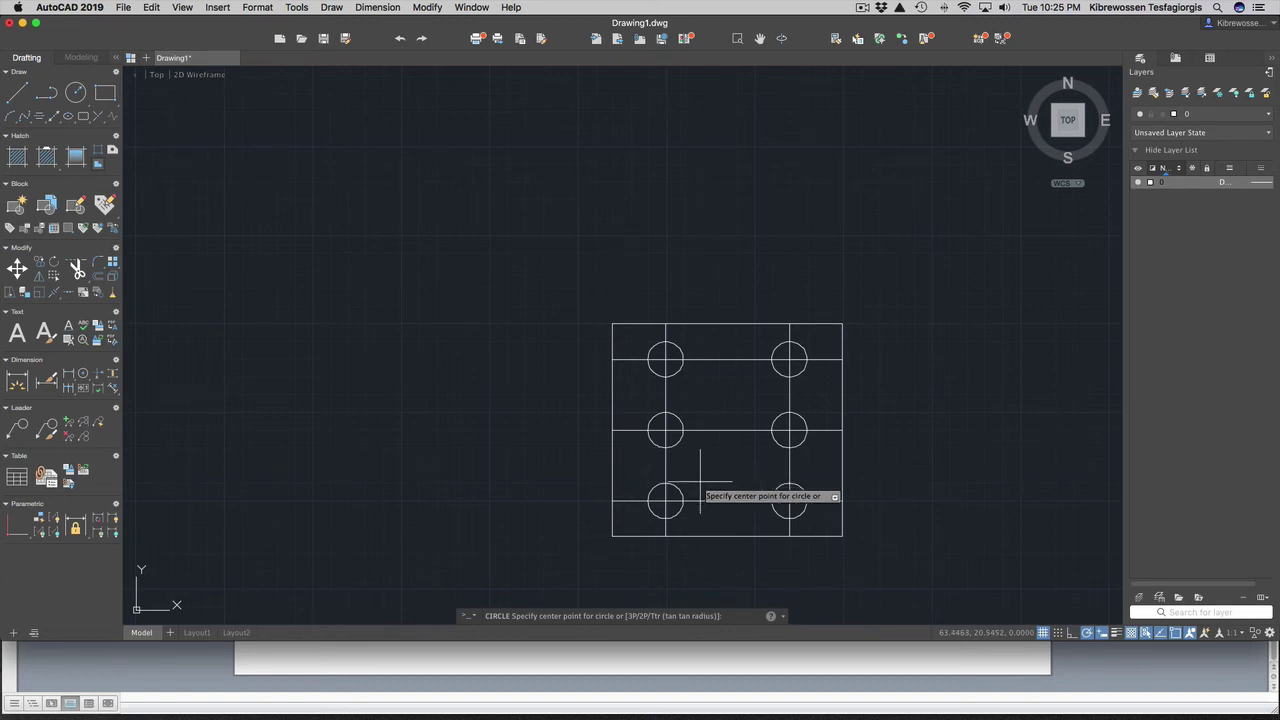
{"action": "left_click", "coordinate": [665, 500]}
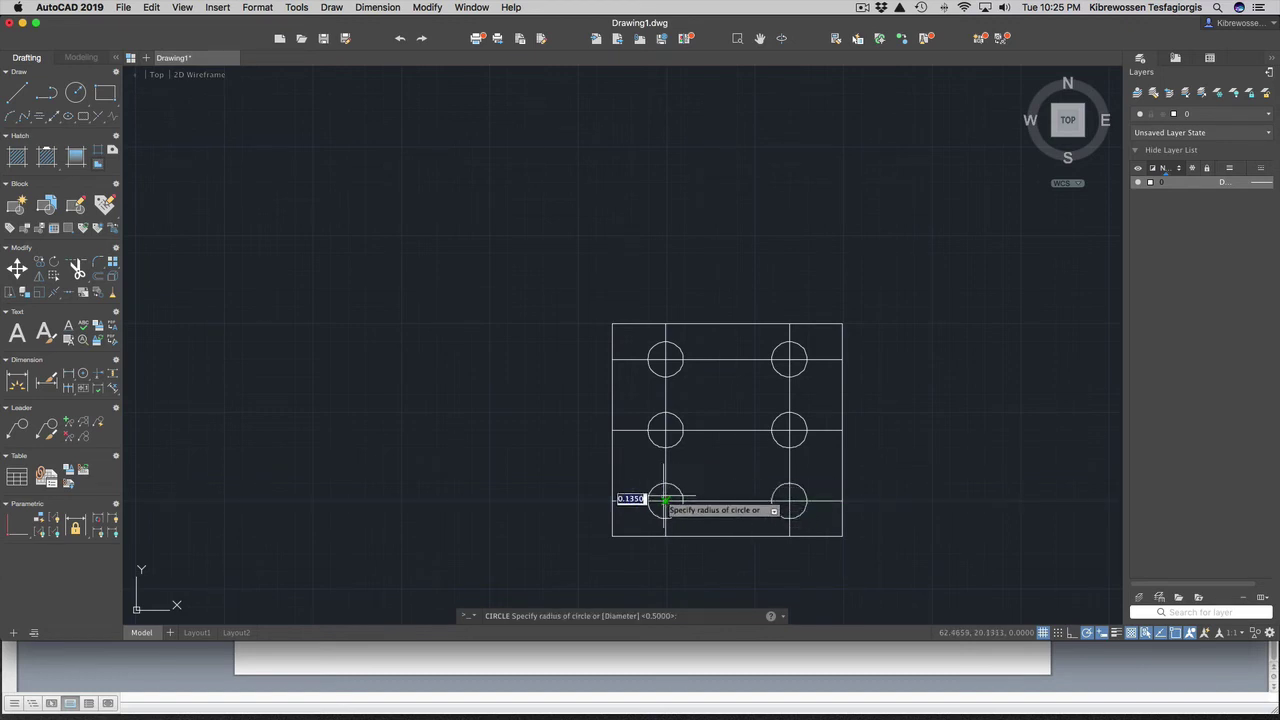
{"action": "type", "text": ".2"}
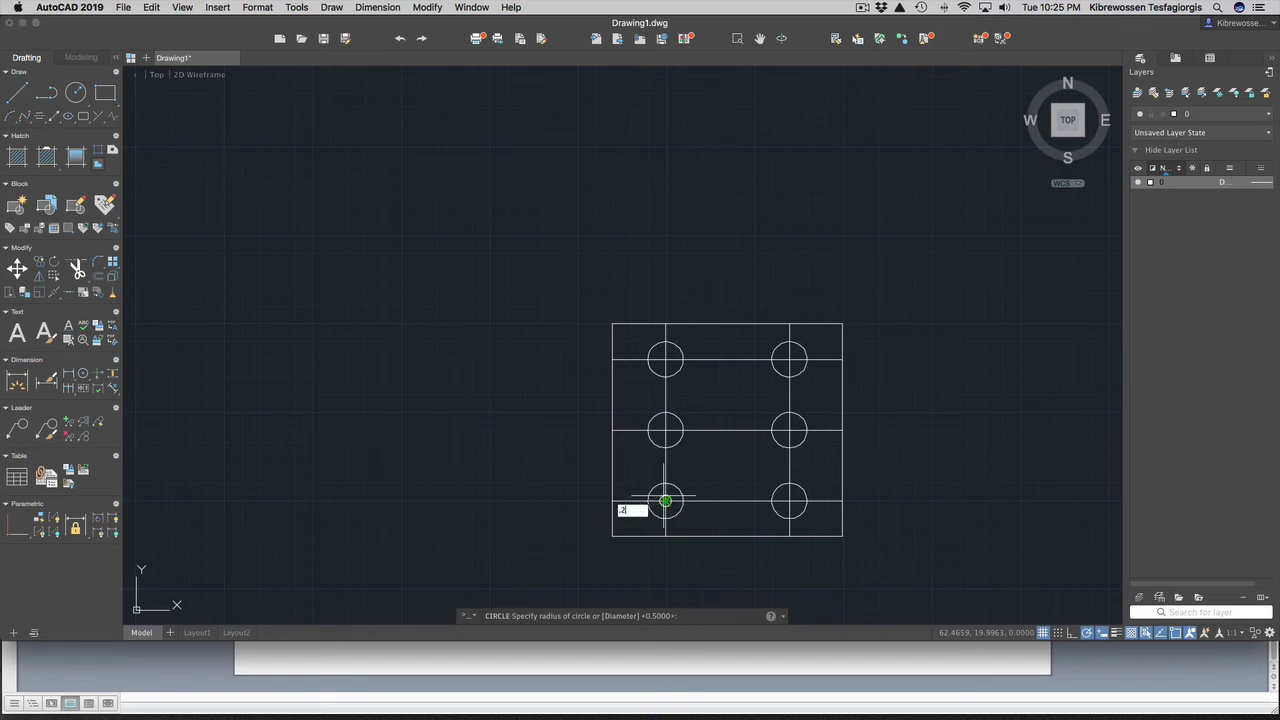
{"action": "type", "text": "5"}
{"action": "key", "text": "Return"}
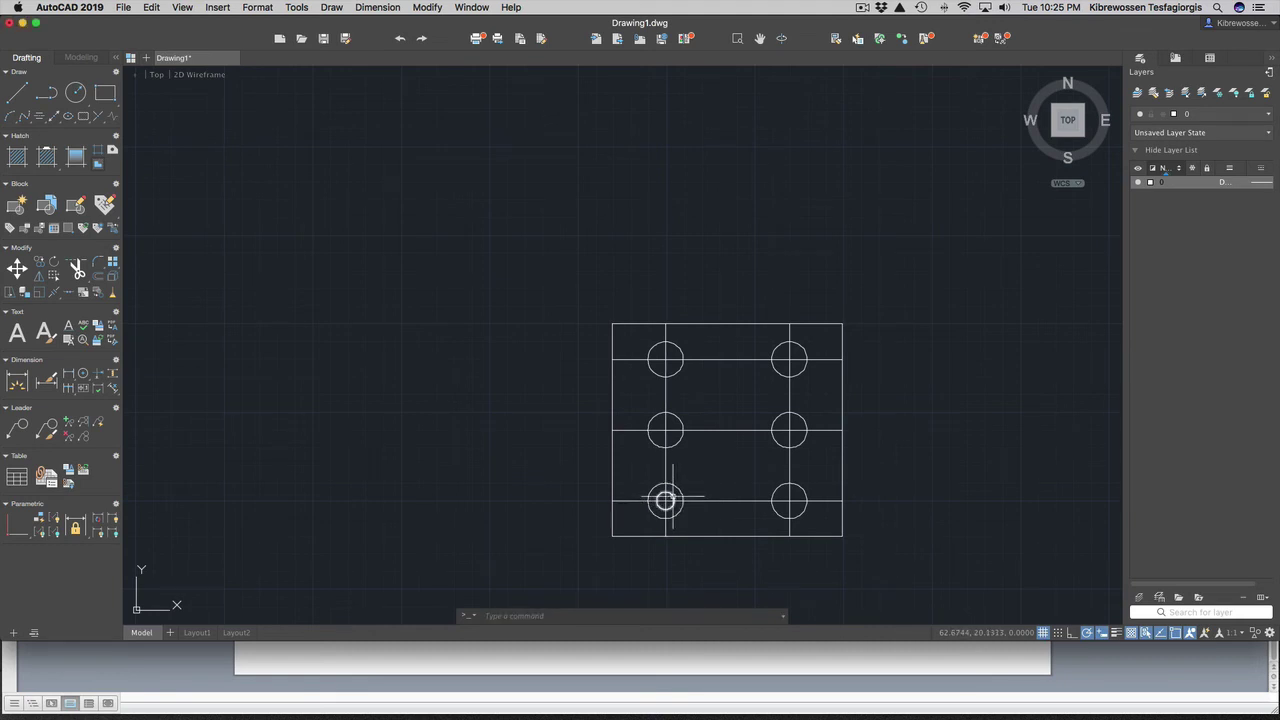
{"action": "left_click", "coordinate": [672, 497]}
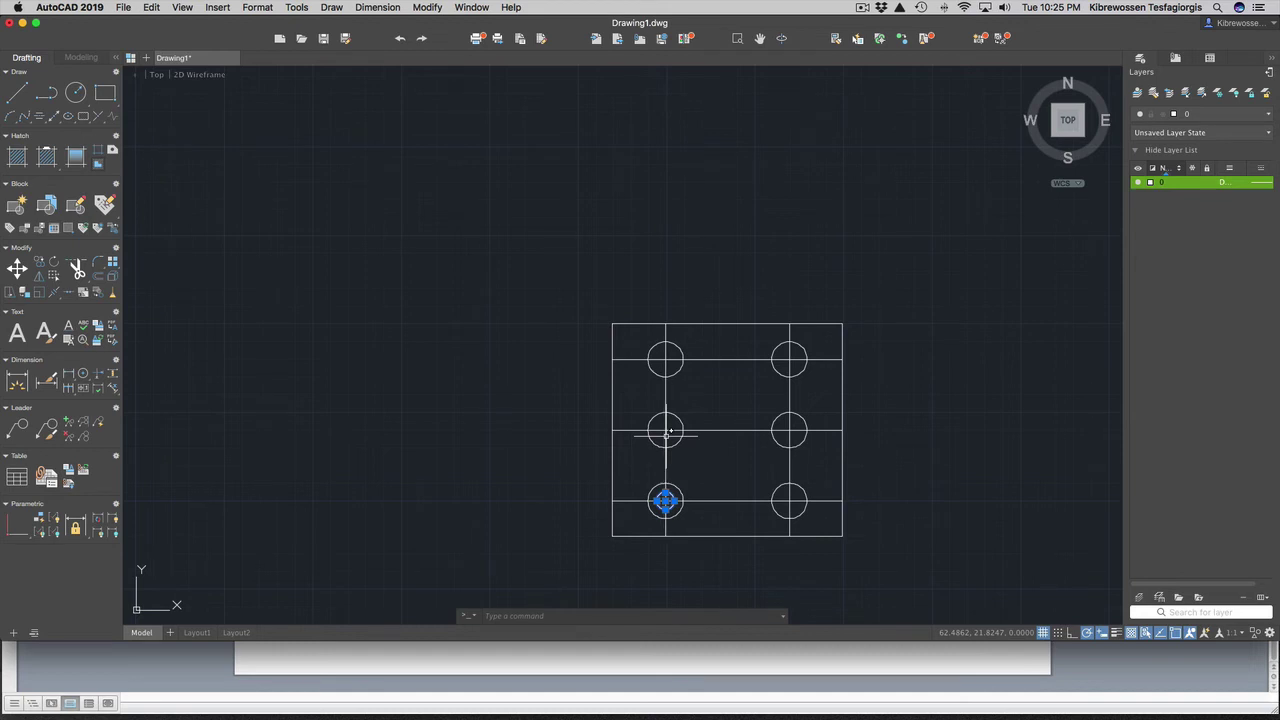
{"action": "key", "text": "Escape"}
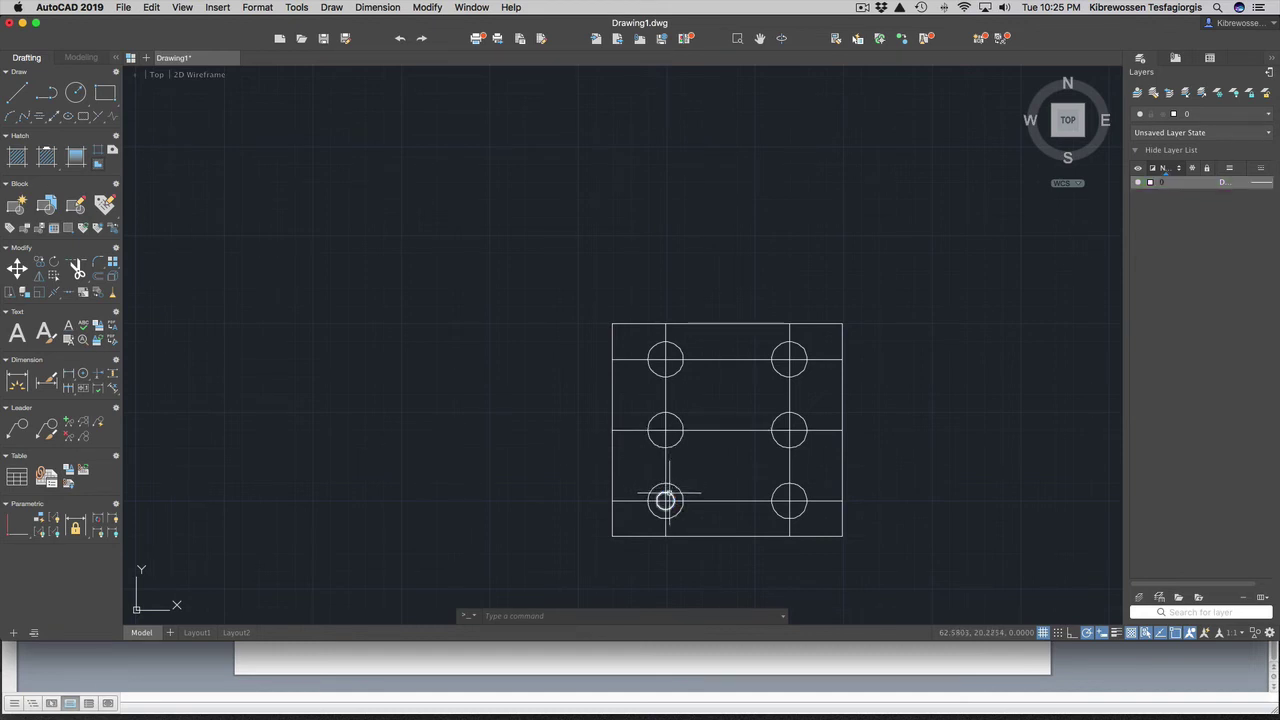
Step: Delete the extra vertical line running through the left holes
{"action": "left_click", "coordinate": [670, 492]}
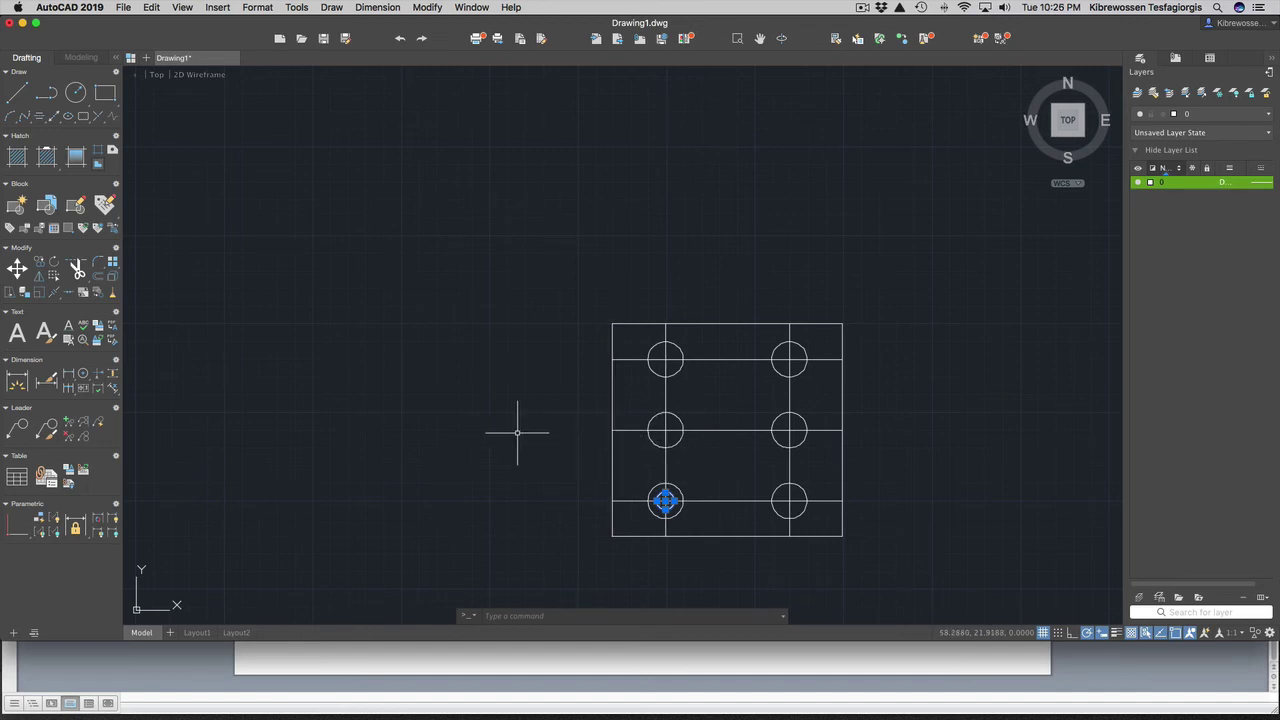
{"action": "left_click", "coordinate": [667, 430]}
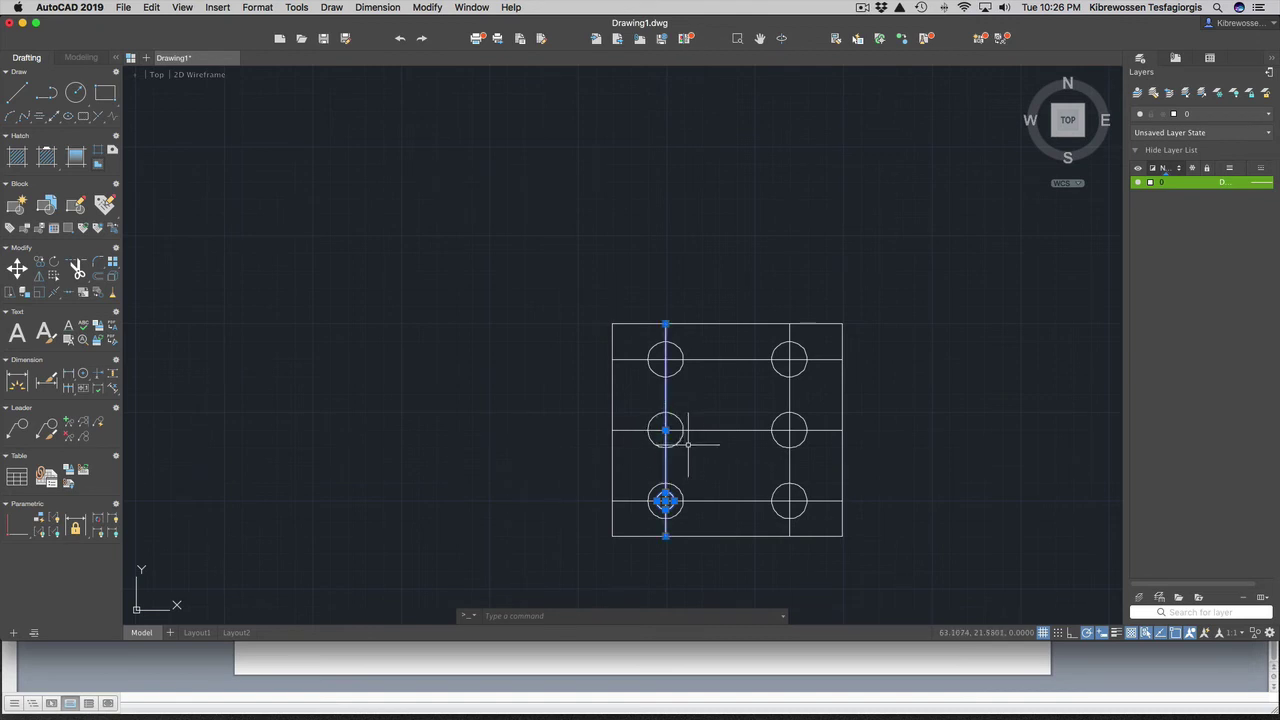
{"action": "key", "text": "Delete"}
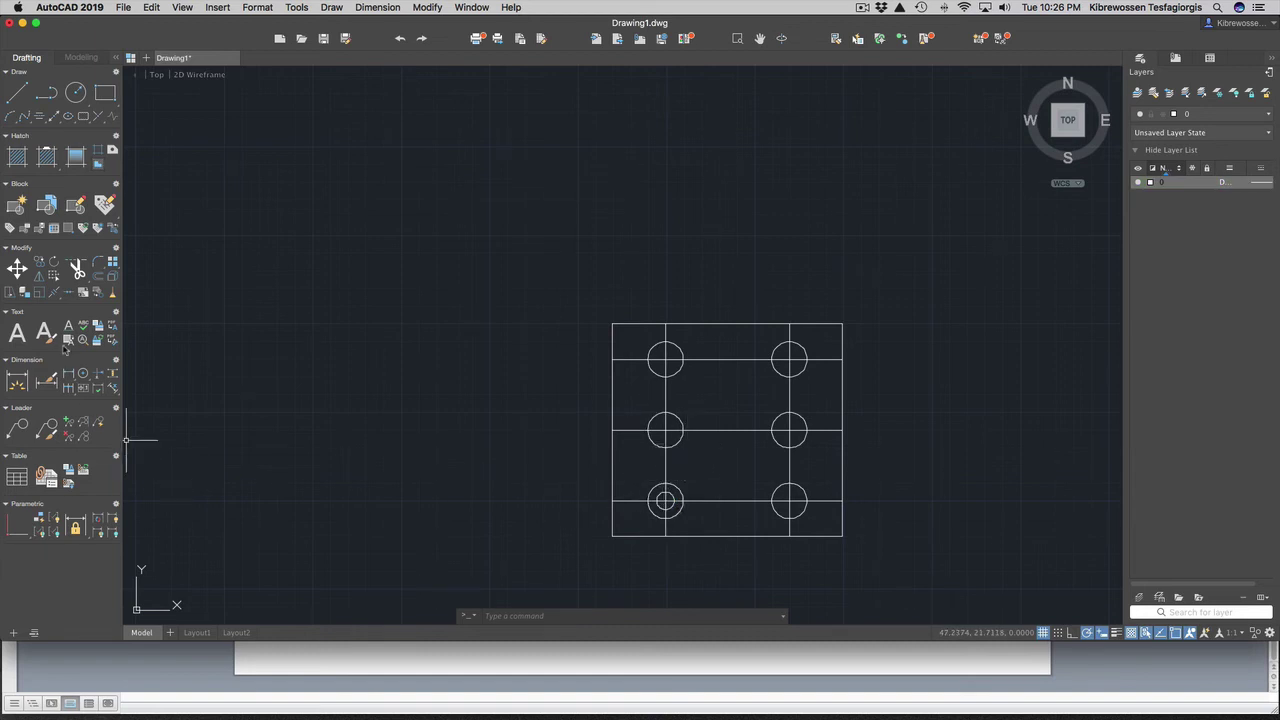
{"action": "left_click", "coordinate": [42, 267]}
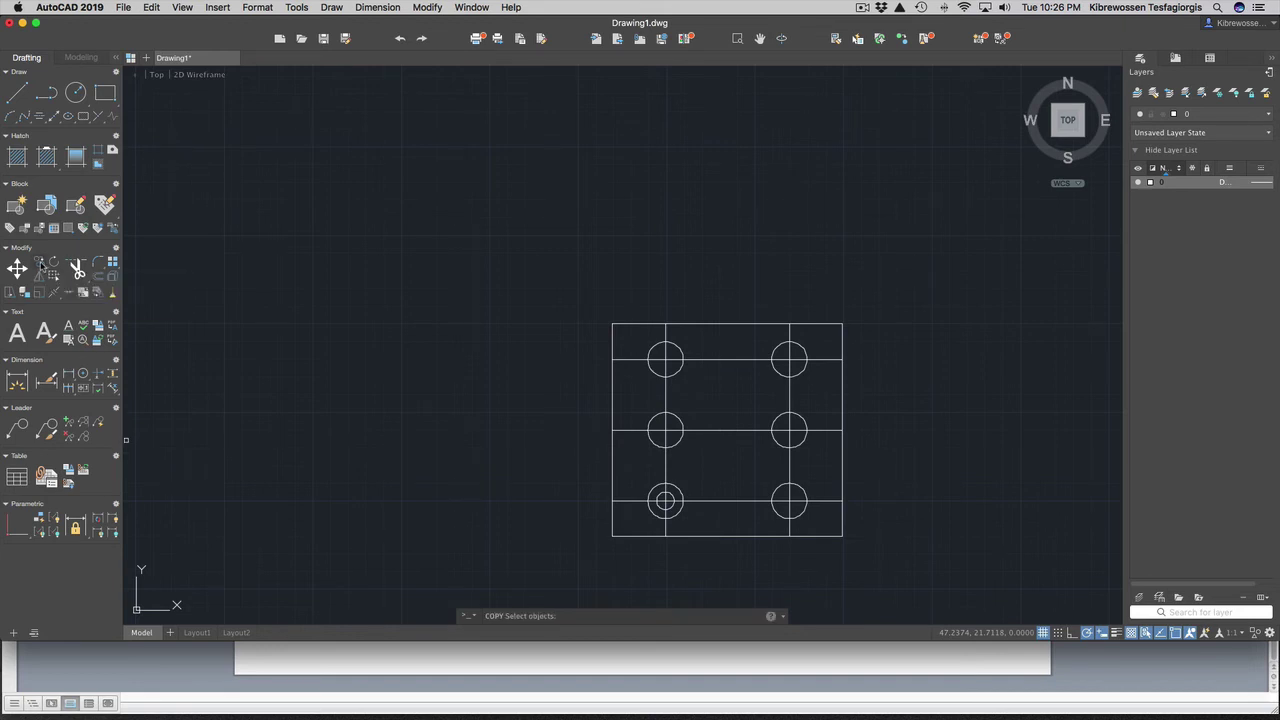
Step: Copy the 0.25 inner circle into the middle-left, top-left, top-right and lower-right holes
{"action": "left_click", "coordinate": [665, 500]}
{"action": "key", "text": "Return"}
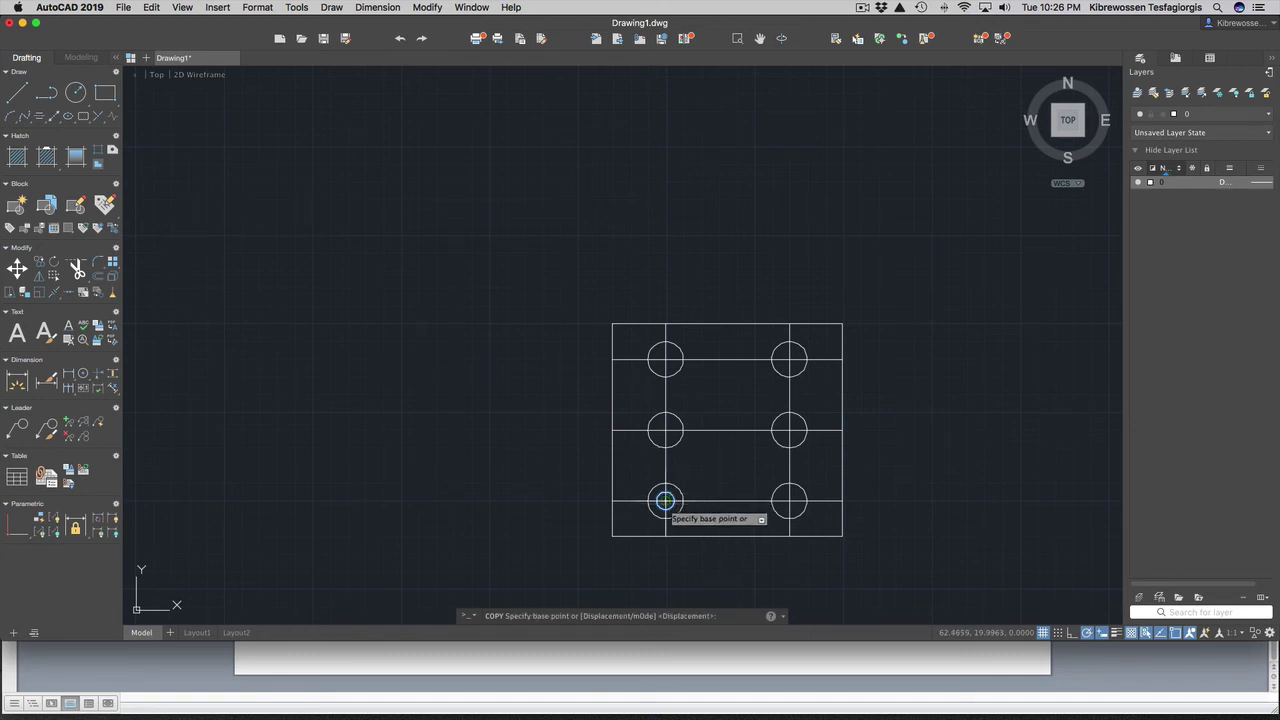
{"action": "left_click", "coordinate": [665, 500]}
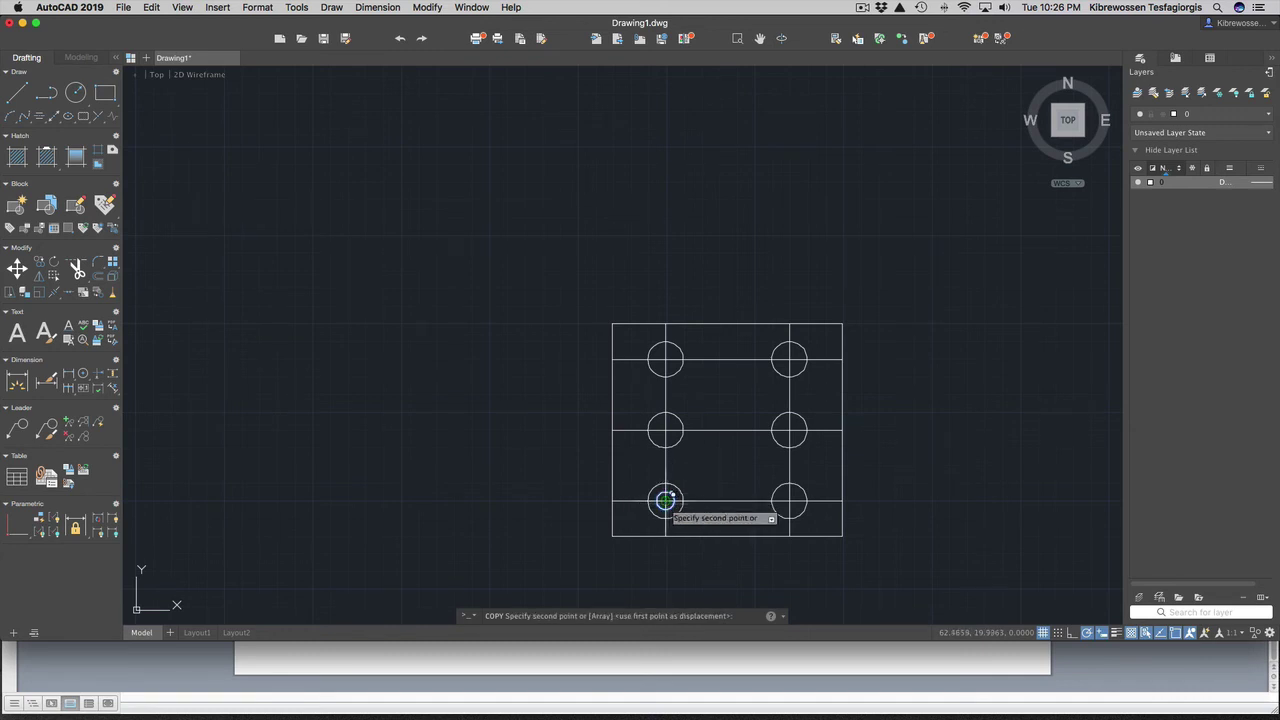
{"action": "left_click", "coordinate": [665, 430]}
{"action": "left_click", "coordinate": [665, 358]}
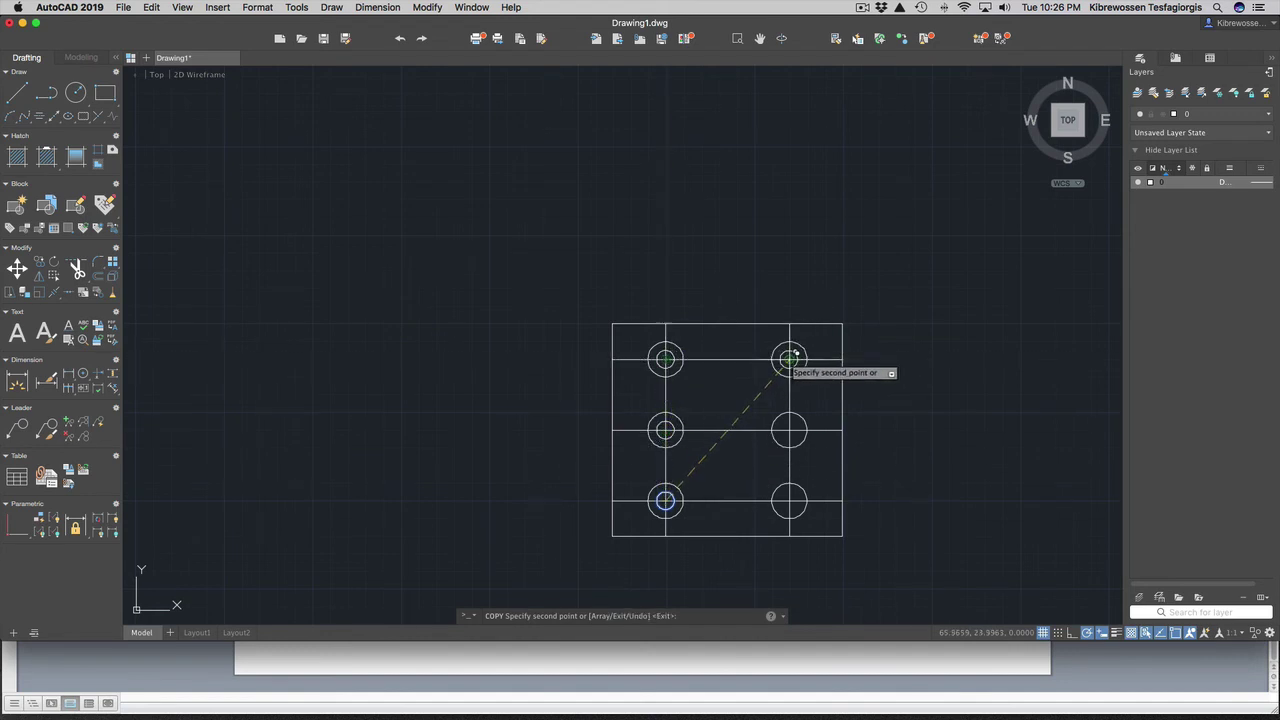
{"action": "left_click", "coordinate": [789, 358]}
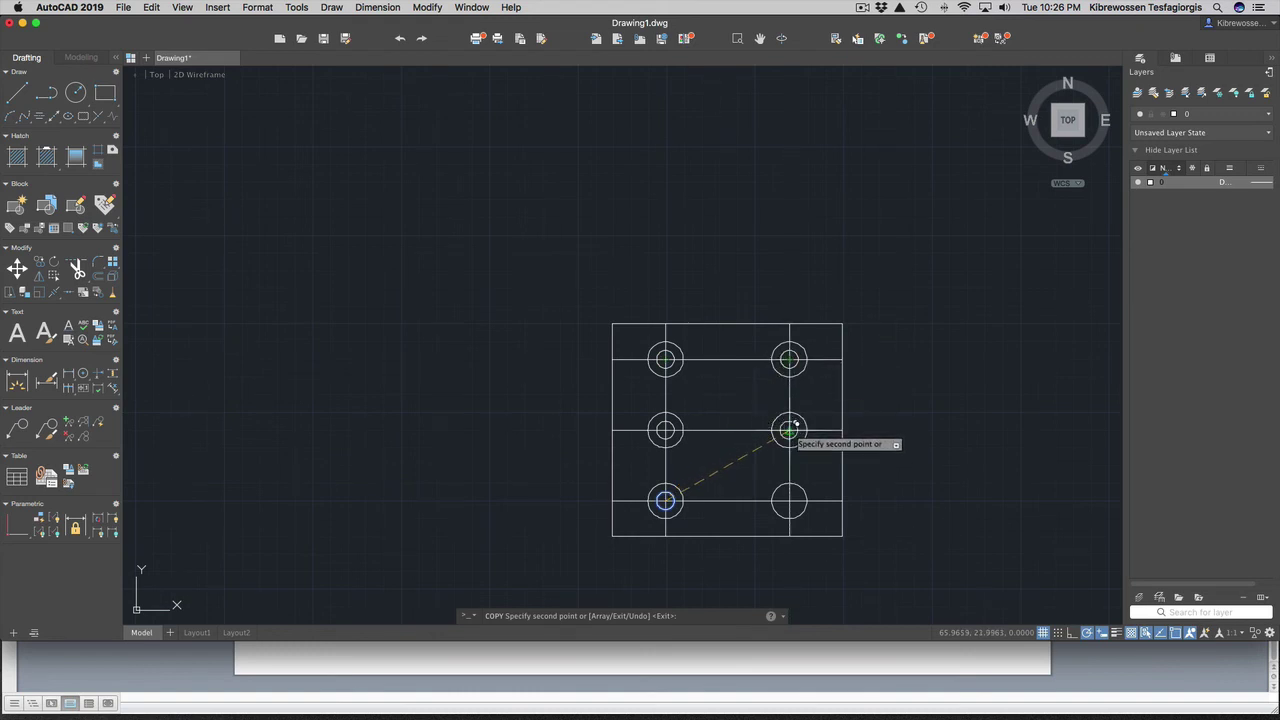
{"action": "left_click", "coordinate": [790, 499]}
{"action": "key", "text": "Return"}
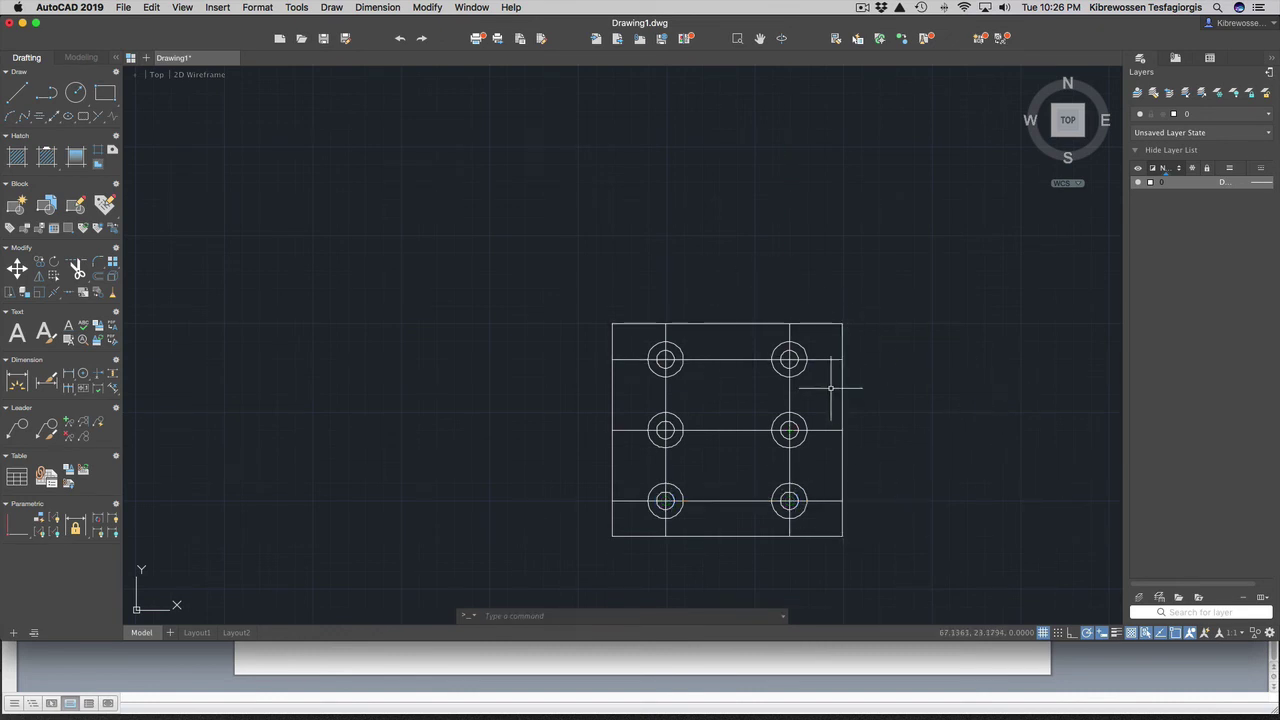
{"action": "key", "text": "ctrl+Up"}
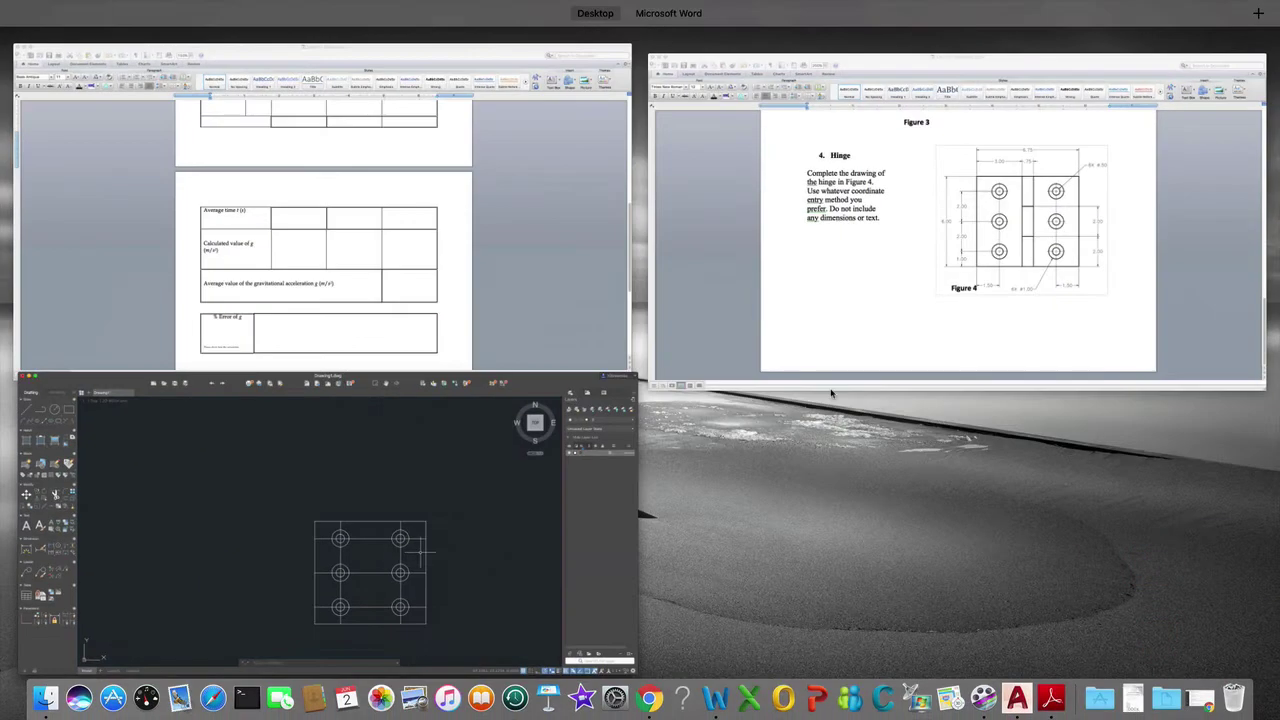
{"action": "left_click", "coordinate": [909, 291]}
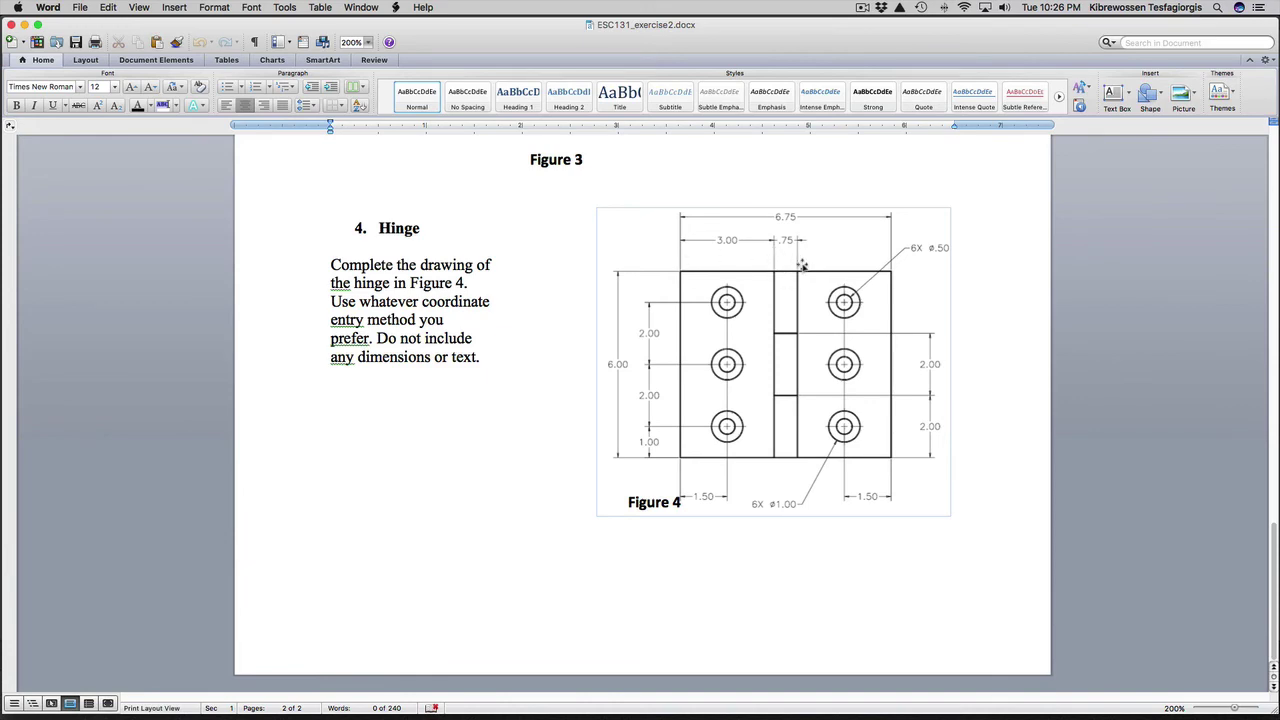
{"action": "key", "text": "ctrl+Up"}
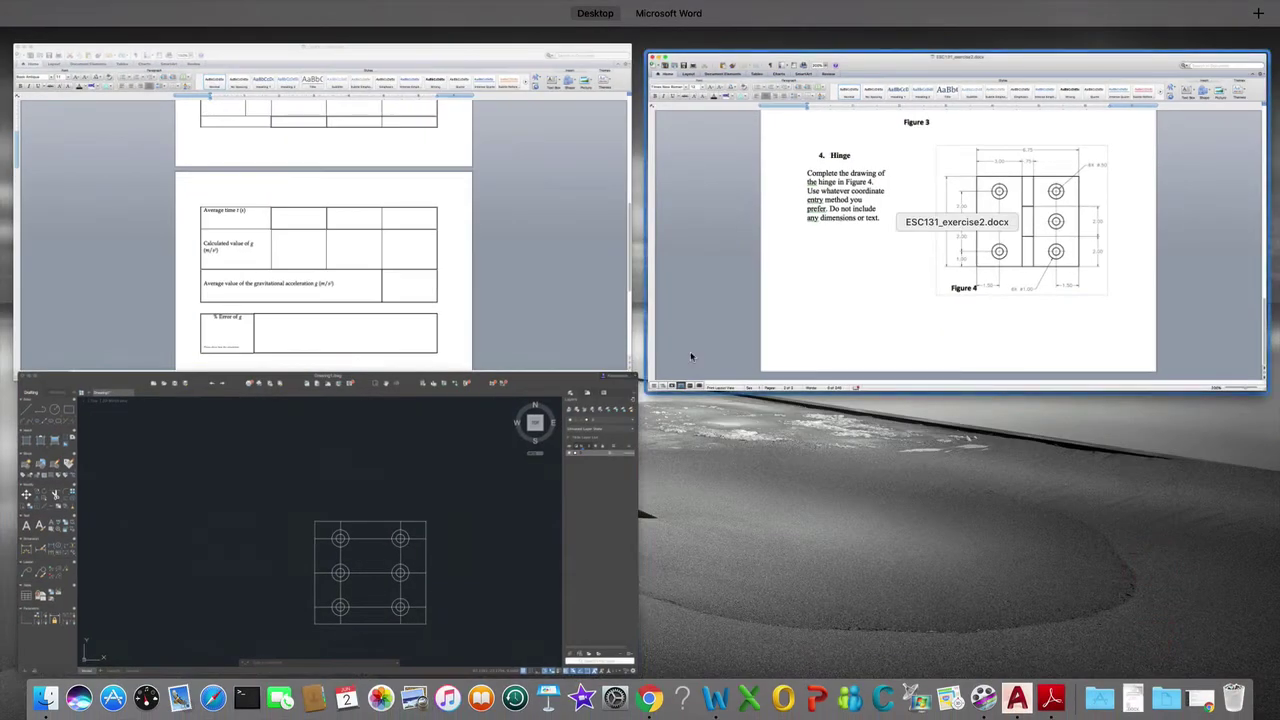
{"action": "left_click", "coordinate": [529, 511]}
{"action": "type", "text": "l"}
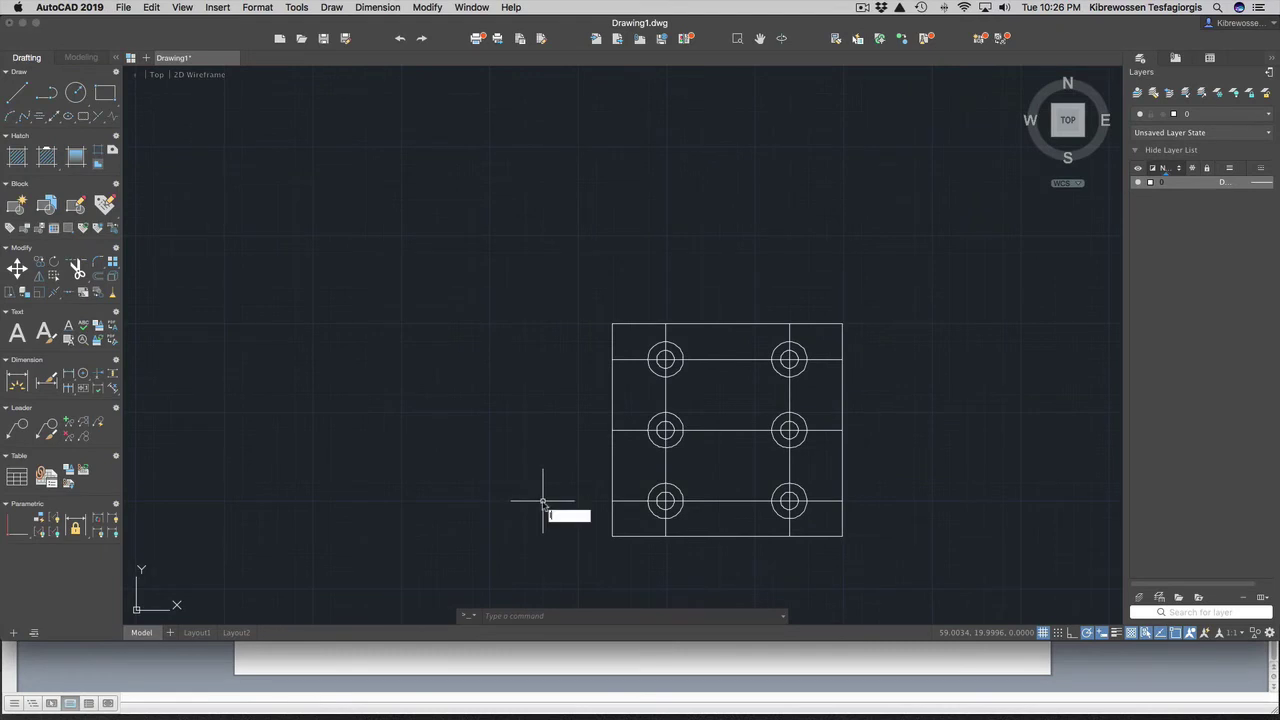
Step: Offset the plate's left and right edges inward by 1 to create the two central strip lines
{"action": "key", "text": "BackSpace"}
{"action": "type", "text": "o"}
{"action": "key", "text": "Return"}
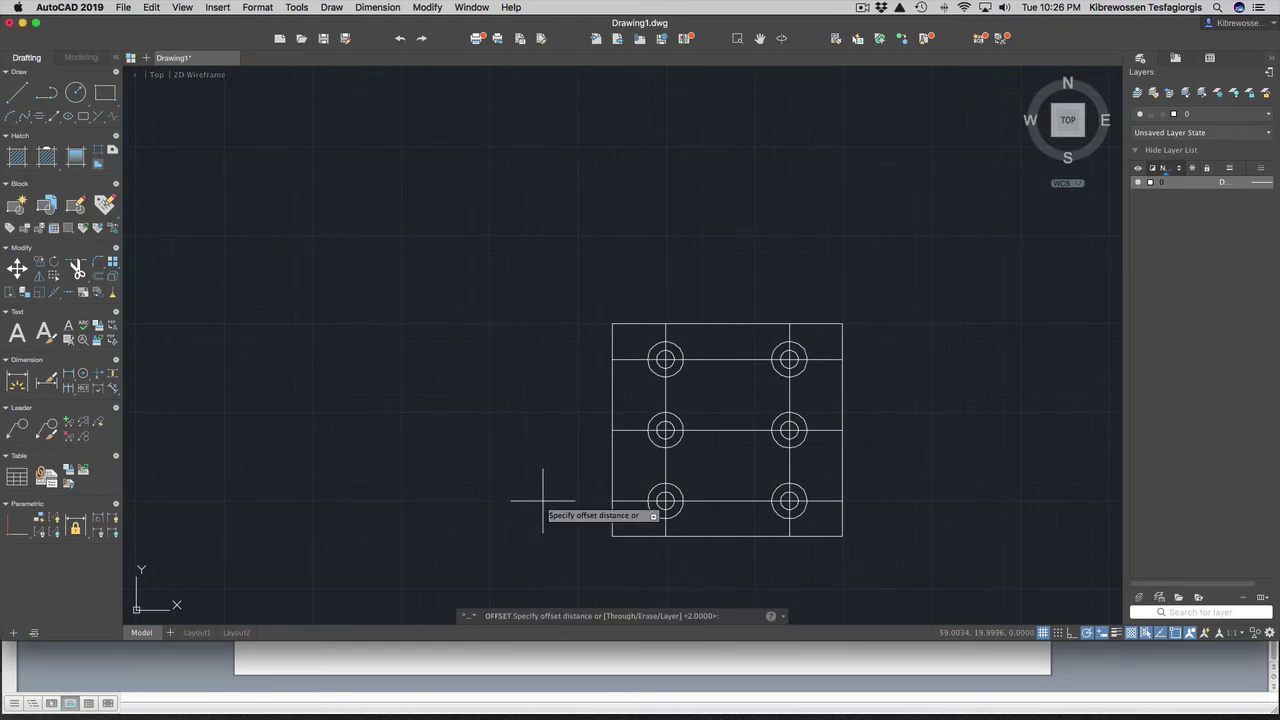
{"action": "type", "text": "1"}
{"action": "key", "text": "Return"}
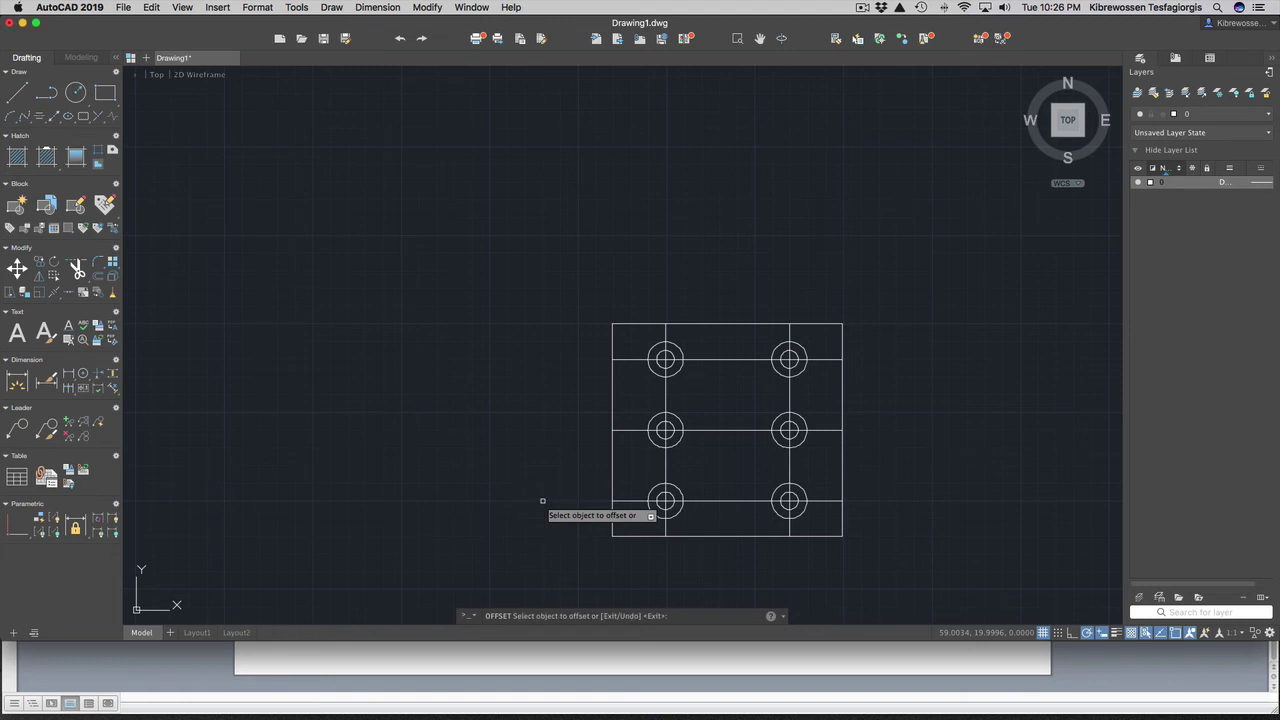
{"action": "left_click", "coordinate": [613, 414]}
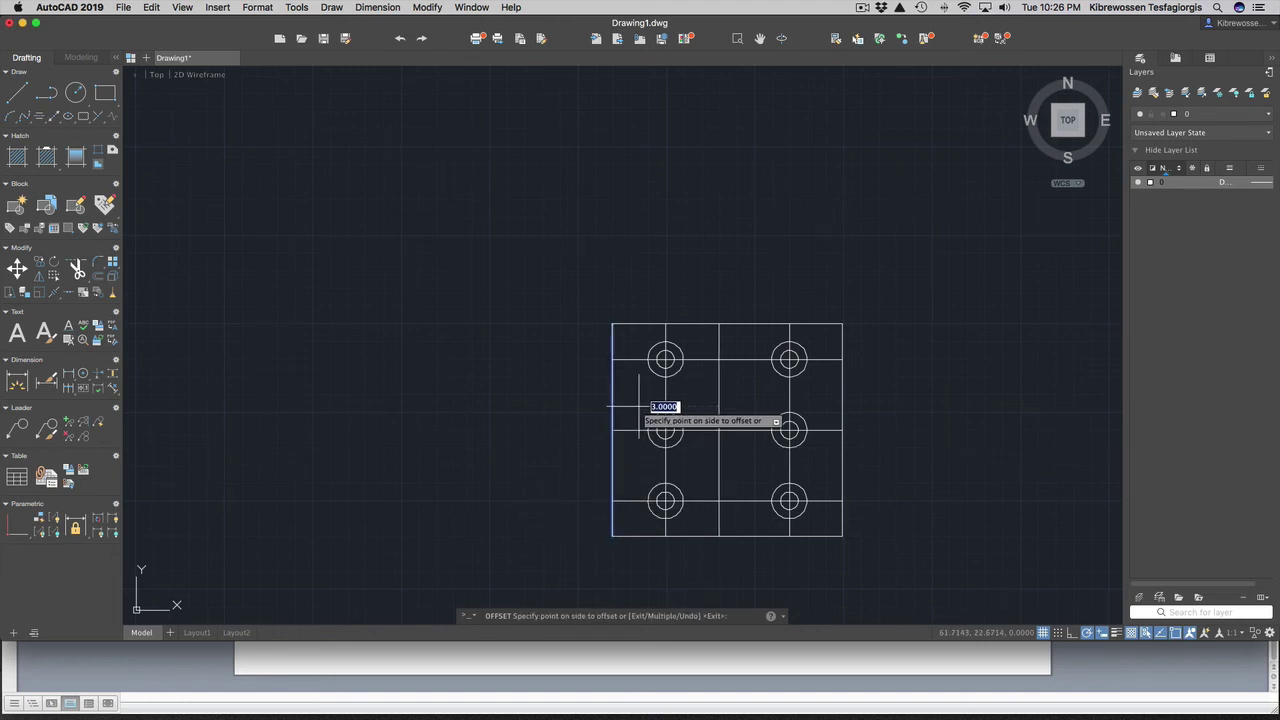
{"action": "left_click", "coordinate": [705, 412]}
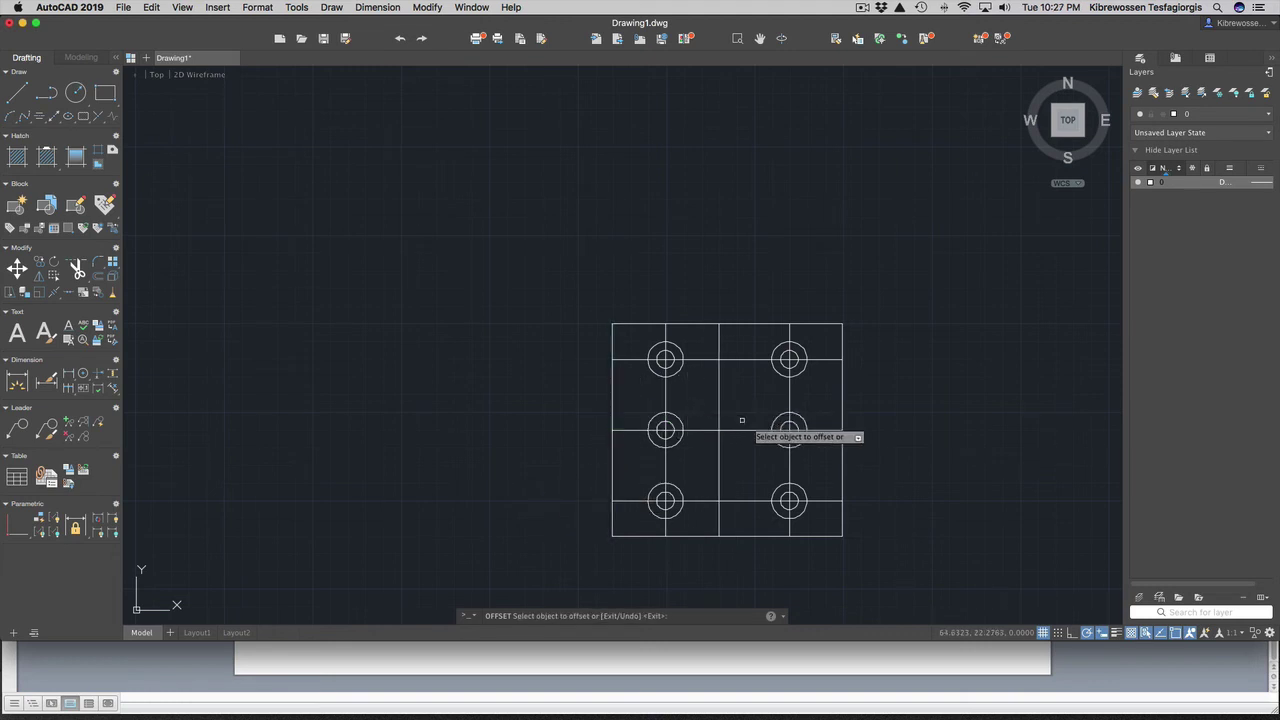
{"action": "left_click", "coordinate": [841, 420]}
{"action": "left_click", "coordinate": [786, 423]}
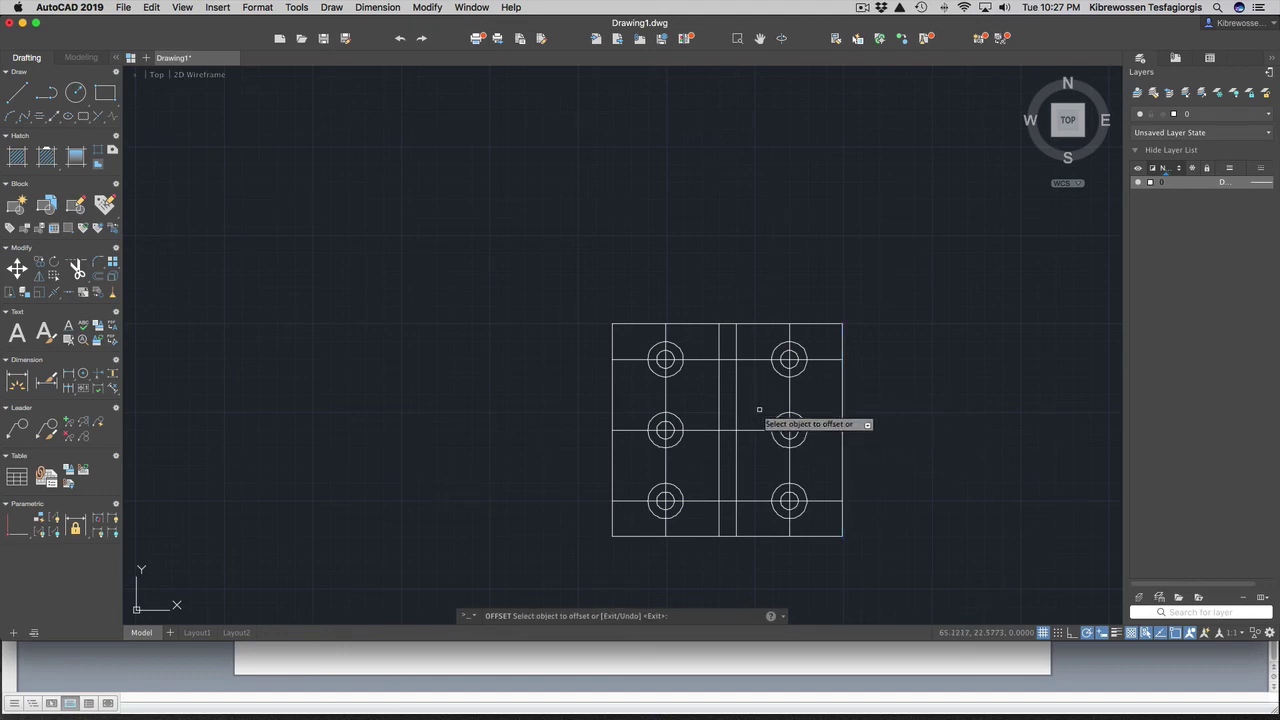
{"action": "key", "text": "ctrl+Up"}
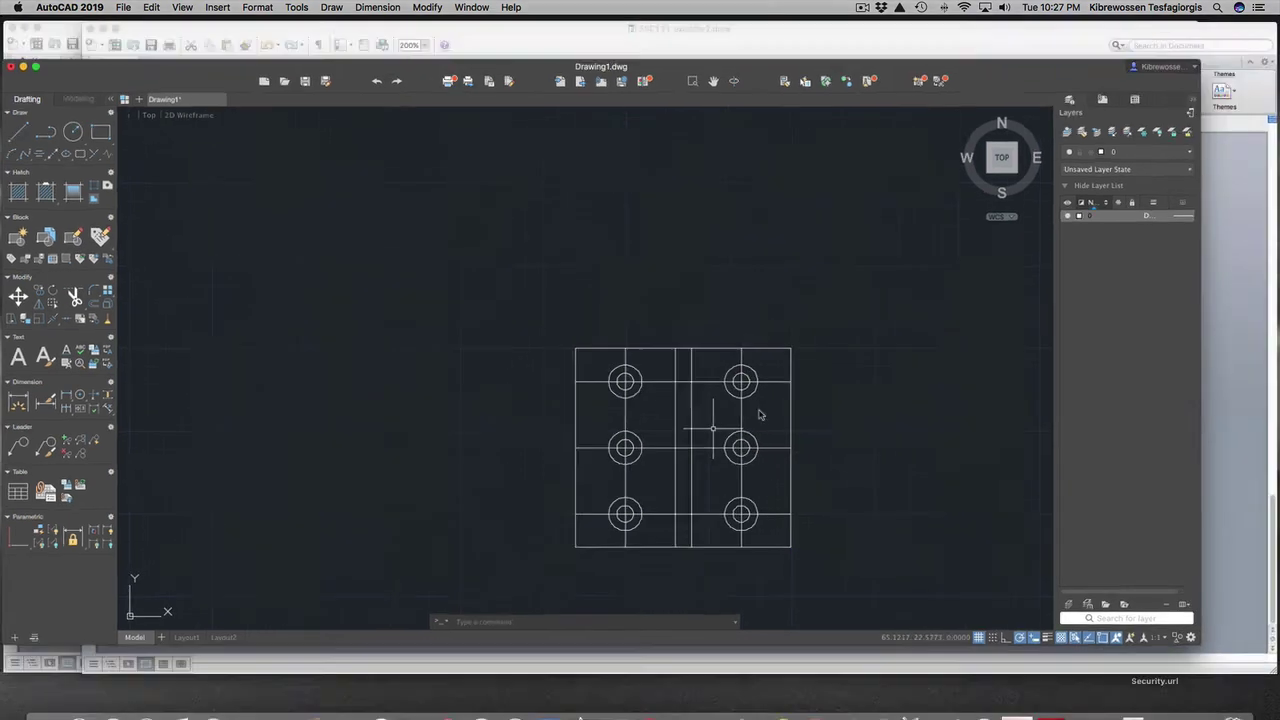
{"action": "left_click", "coordinate": [910, 283]}
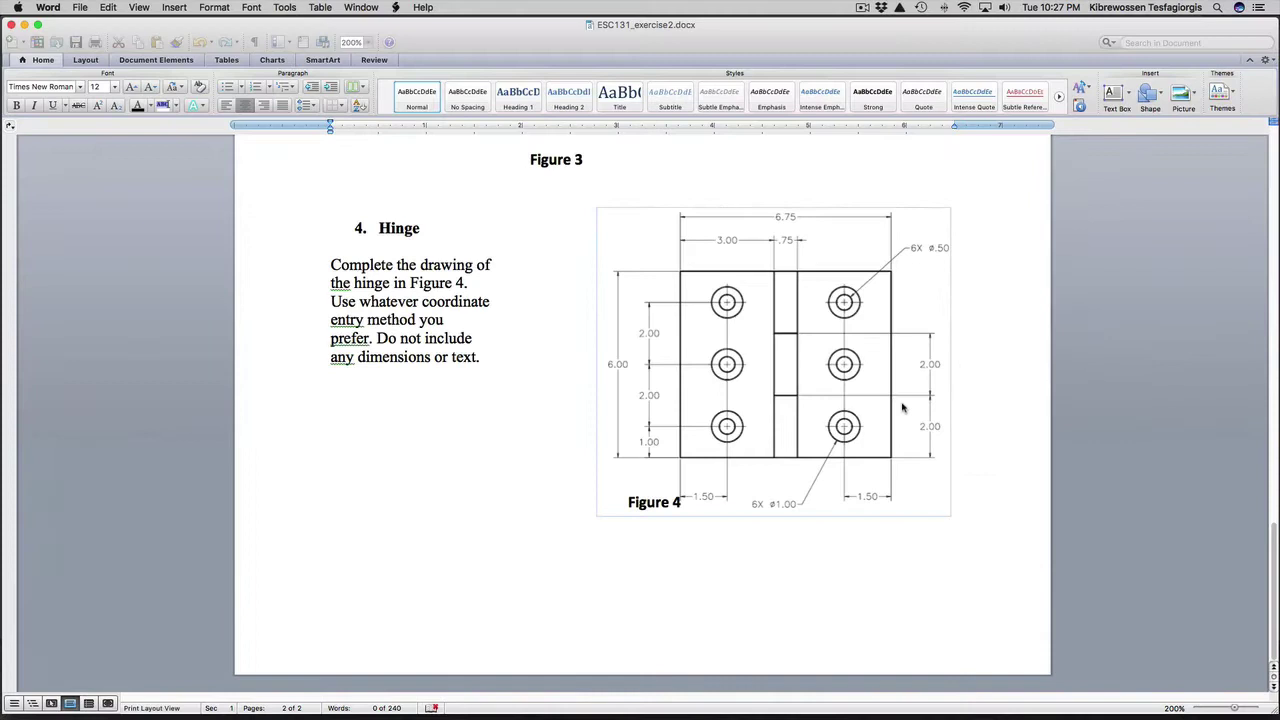
{"action": "left_click", "coordinate": [805, 413]}
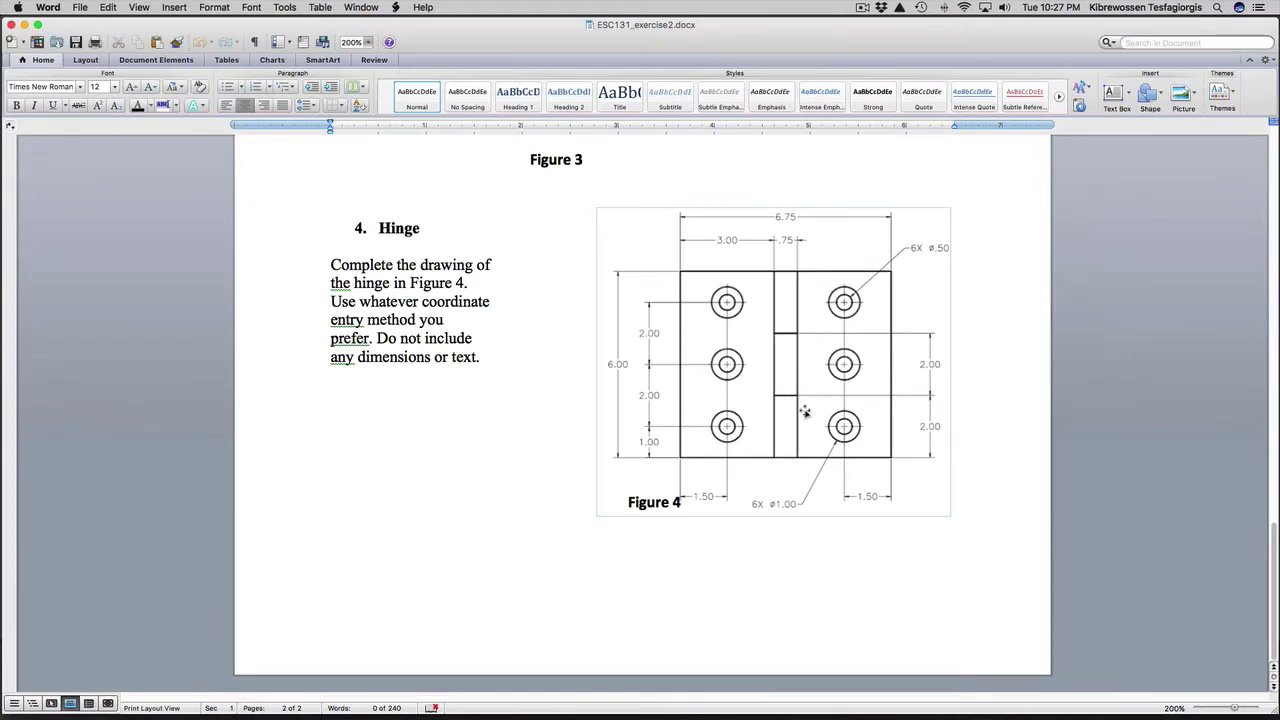
{"action": "key", "text": "ctrl+Up"}
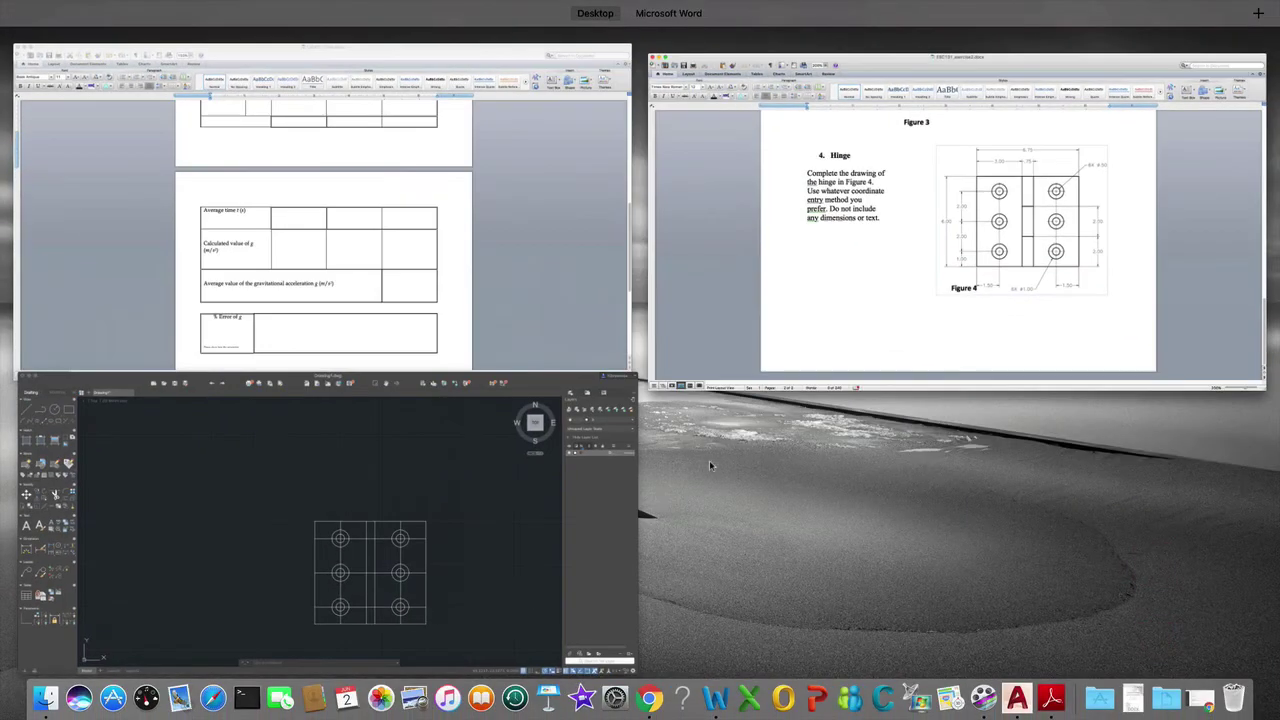
{"action": "left_click", "coordinate": [525, 505]}
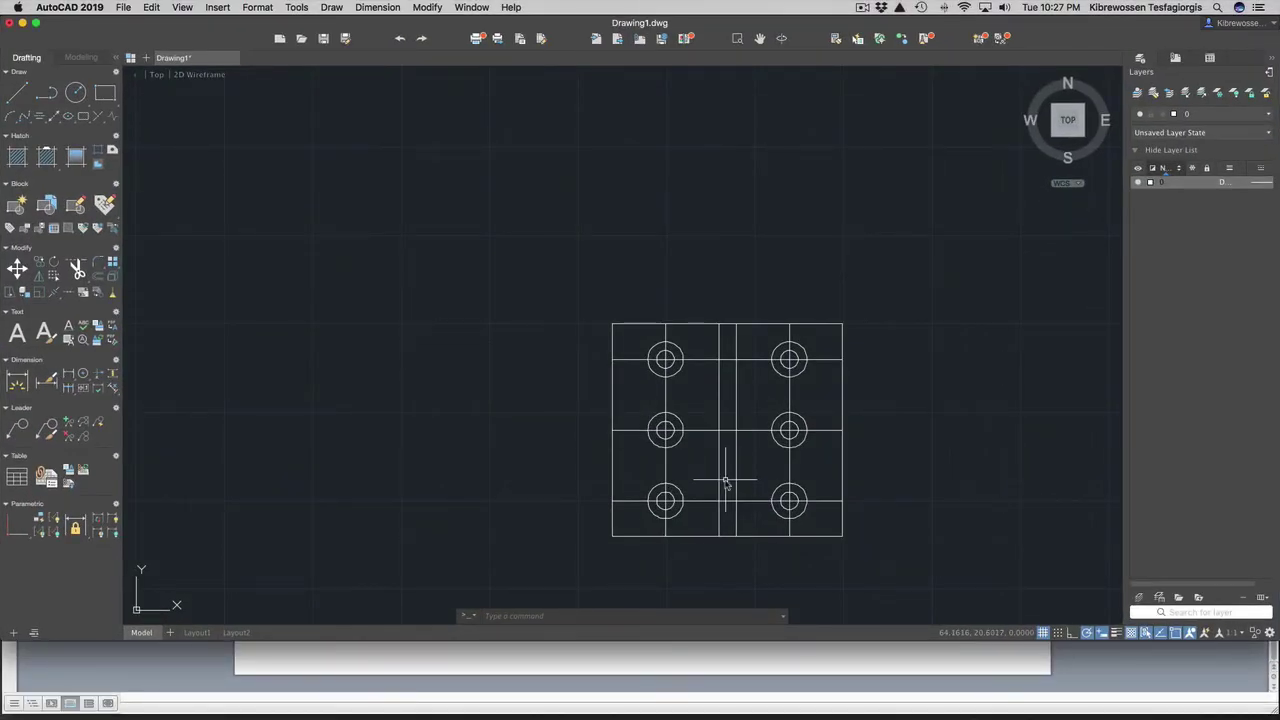
Step: Offset the plate's bottom and top edges 2 units inward
{"action": "type", "text": "o"}
{"action": "key", "text": "Return"}
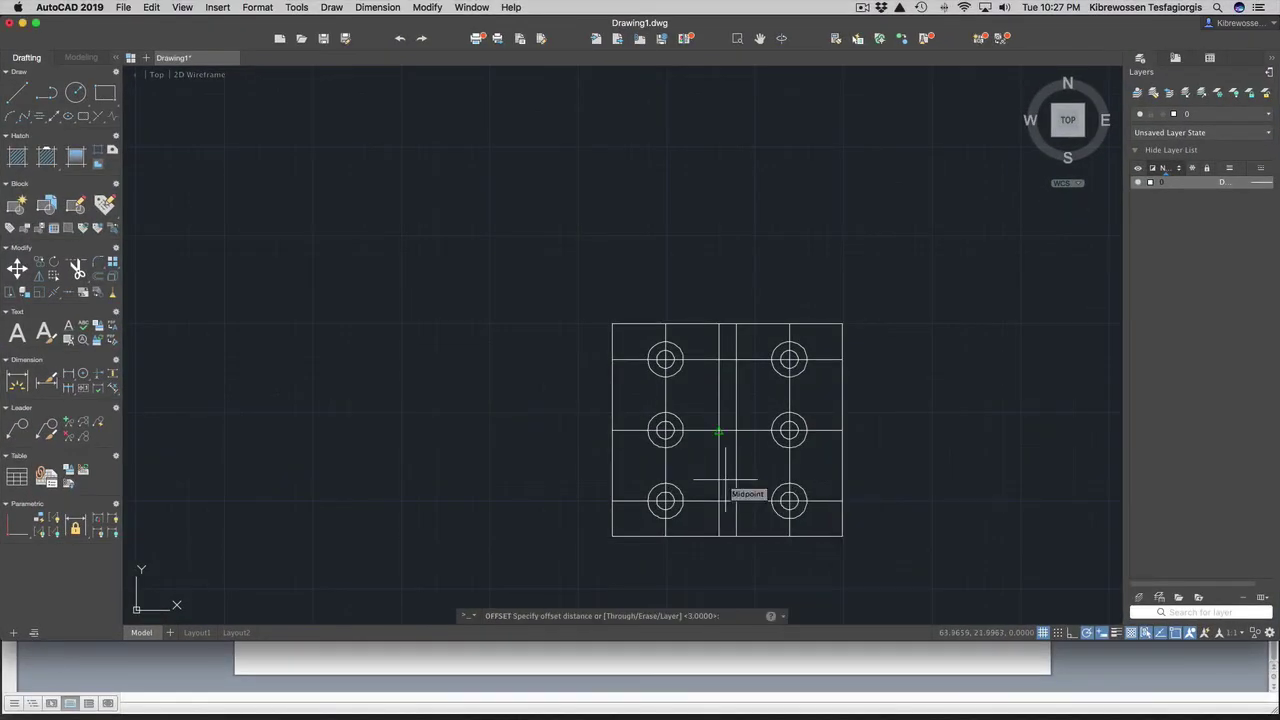
{"action": "type", "text": "2"}
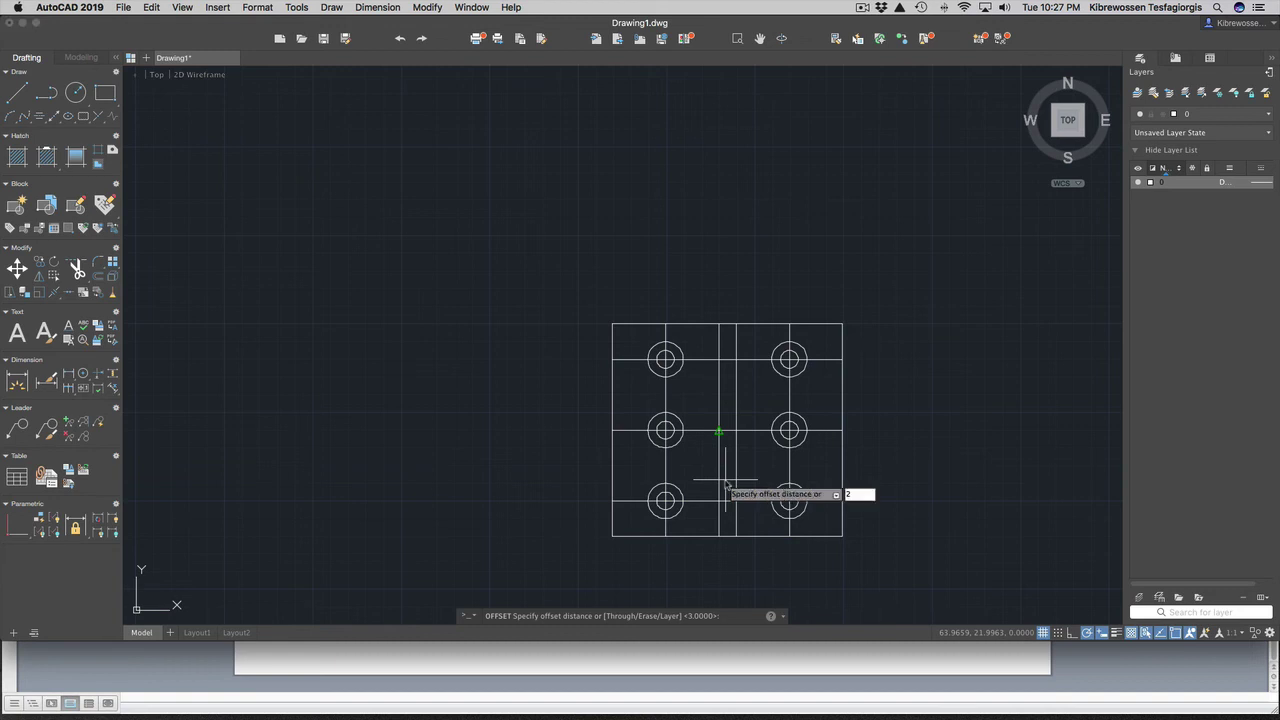
{"action": "key", "text": "Return"}
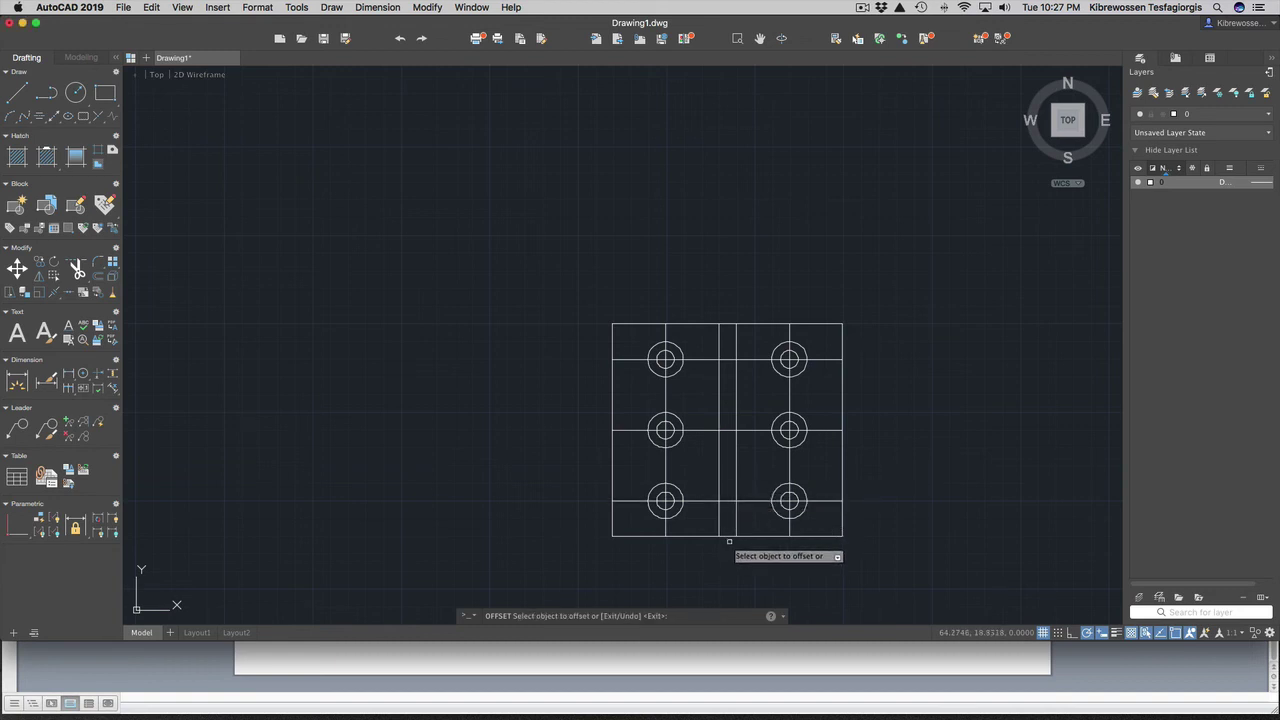
{"action": "left_click", "coordinate": [728, 537]}
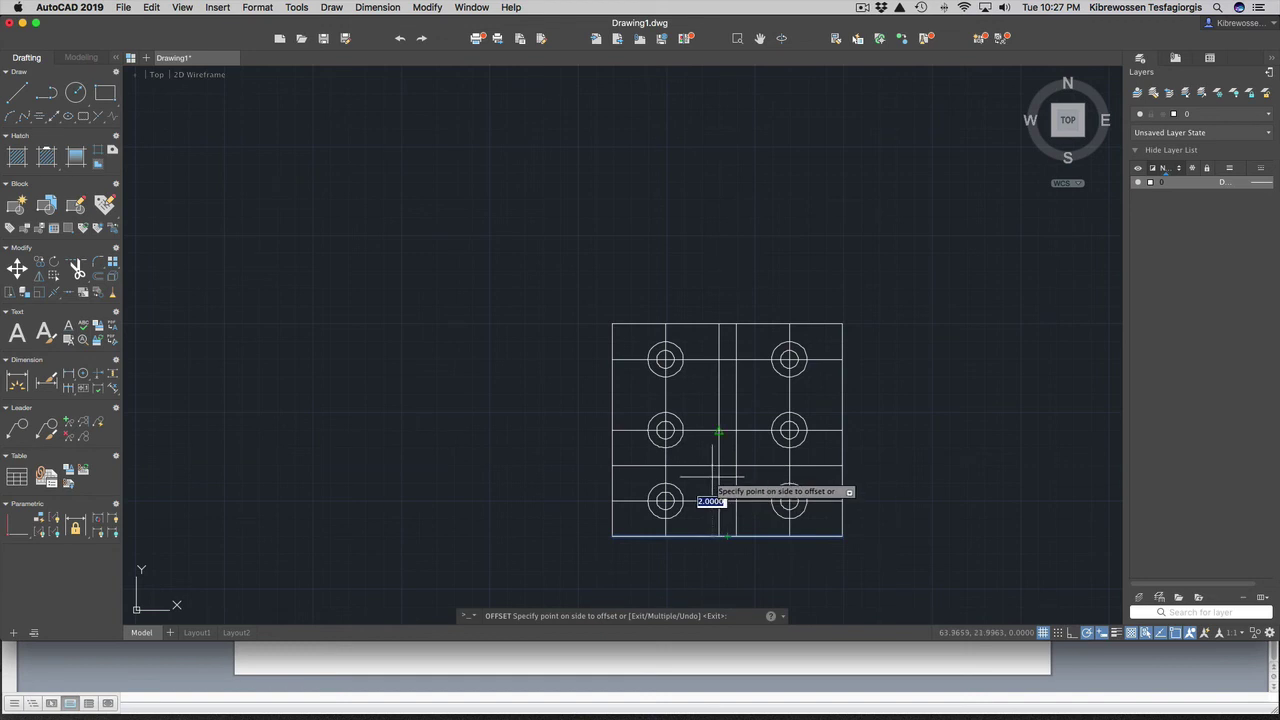
{"action": "left_click", "coordinate": [728, 390]}
{"action": "left_click", "coordinate": [711, 324]}
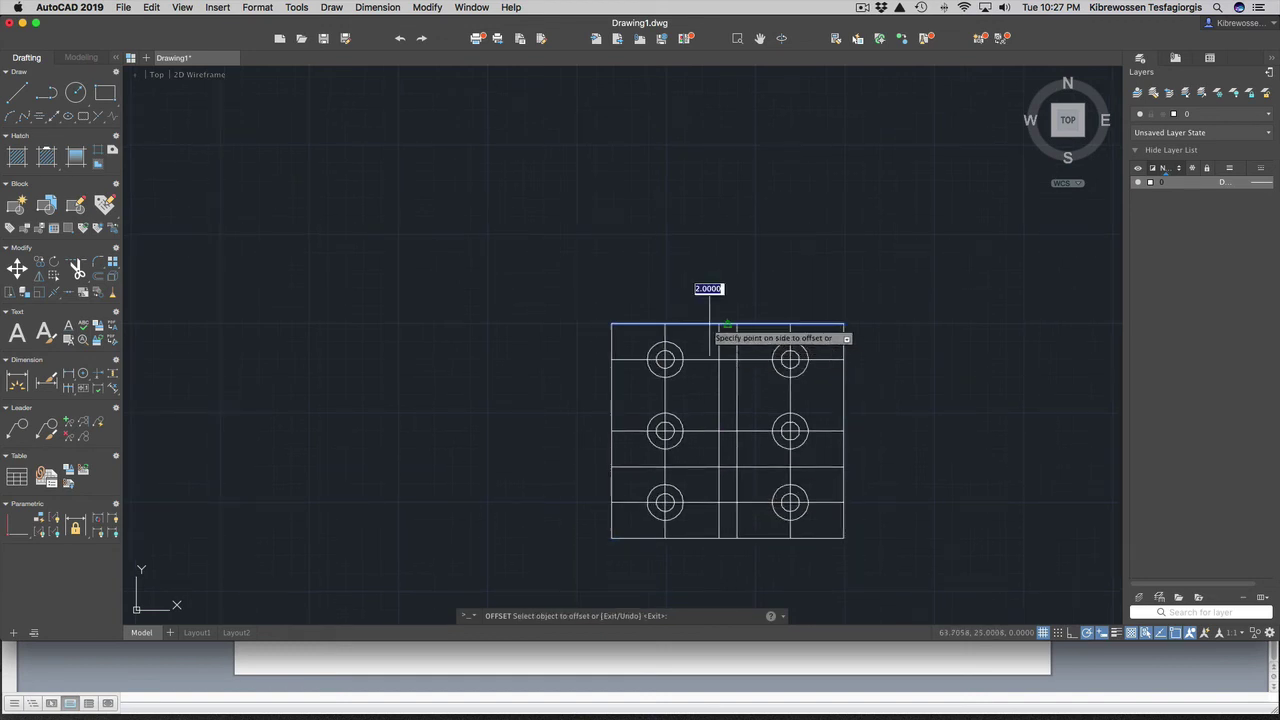
{"action": "left_click", "coordinate": [708, 386]}
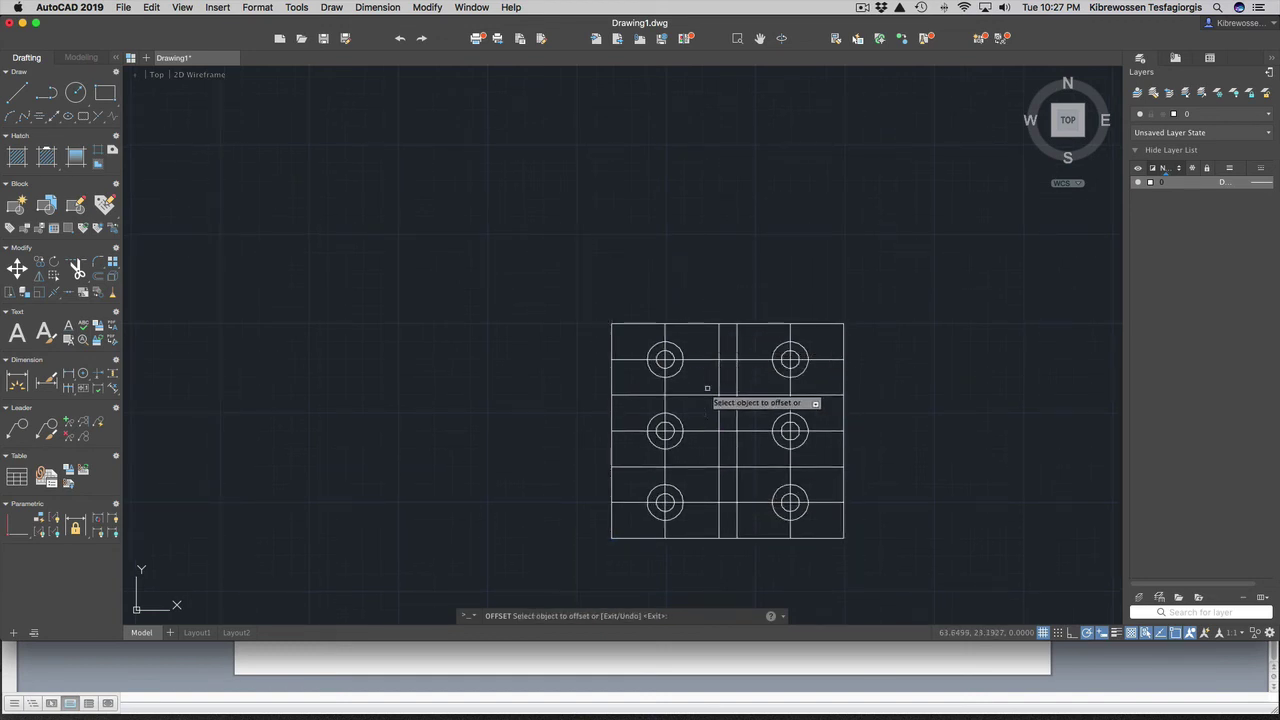
{"action": "key", "text": "Escape"}
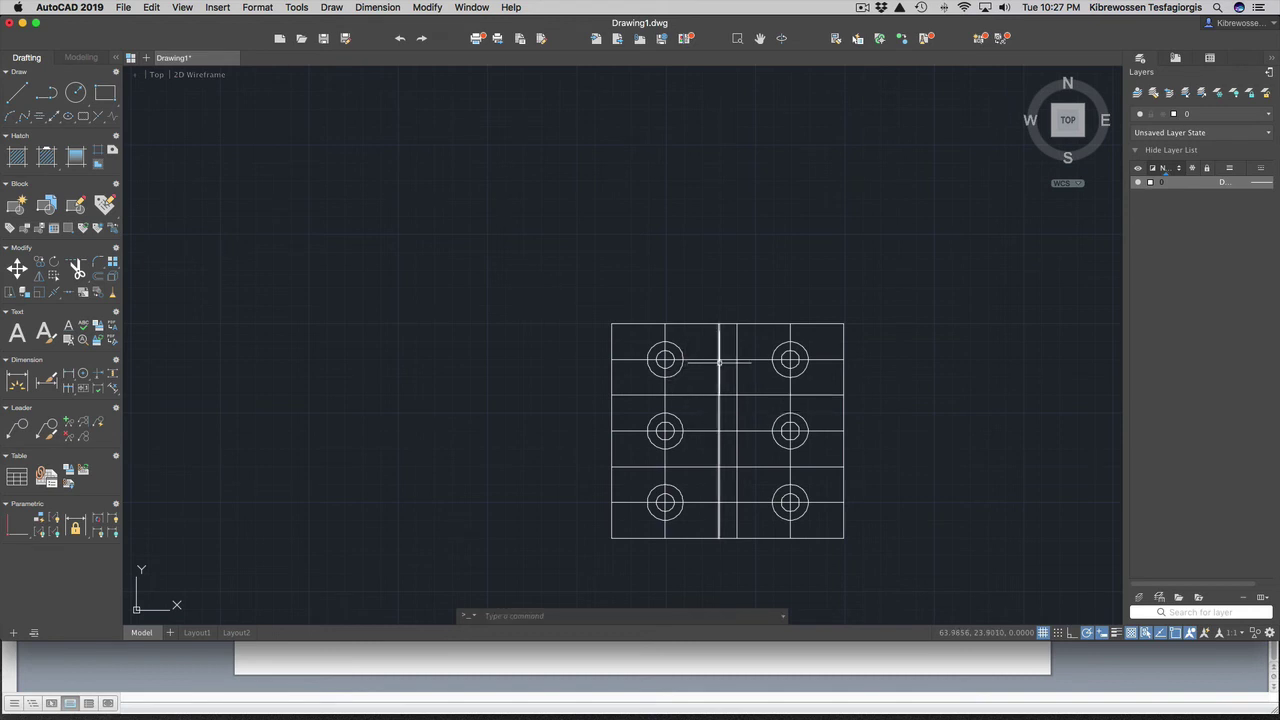
Step: Erase the four construction lines through the top, bottom, left and right hole centres
{"action": "left_click", "coordinate": [708, 359]}
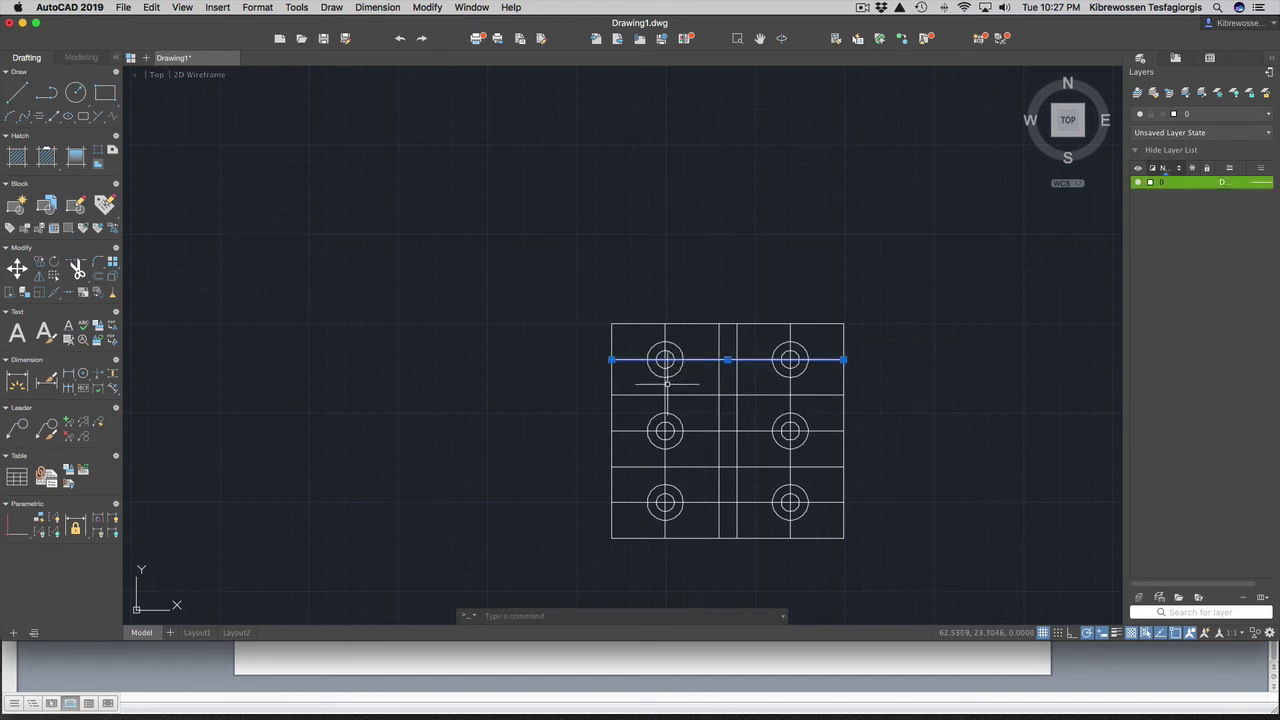
{"action": "left_click", "coordinate": [665, 375]}
{"action": "left_click", "coordinate": [791, 380]}
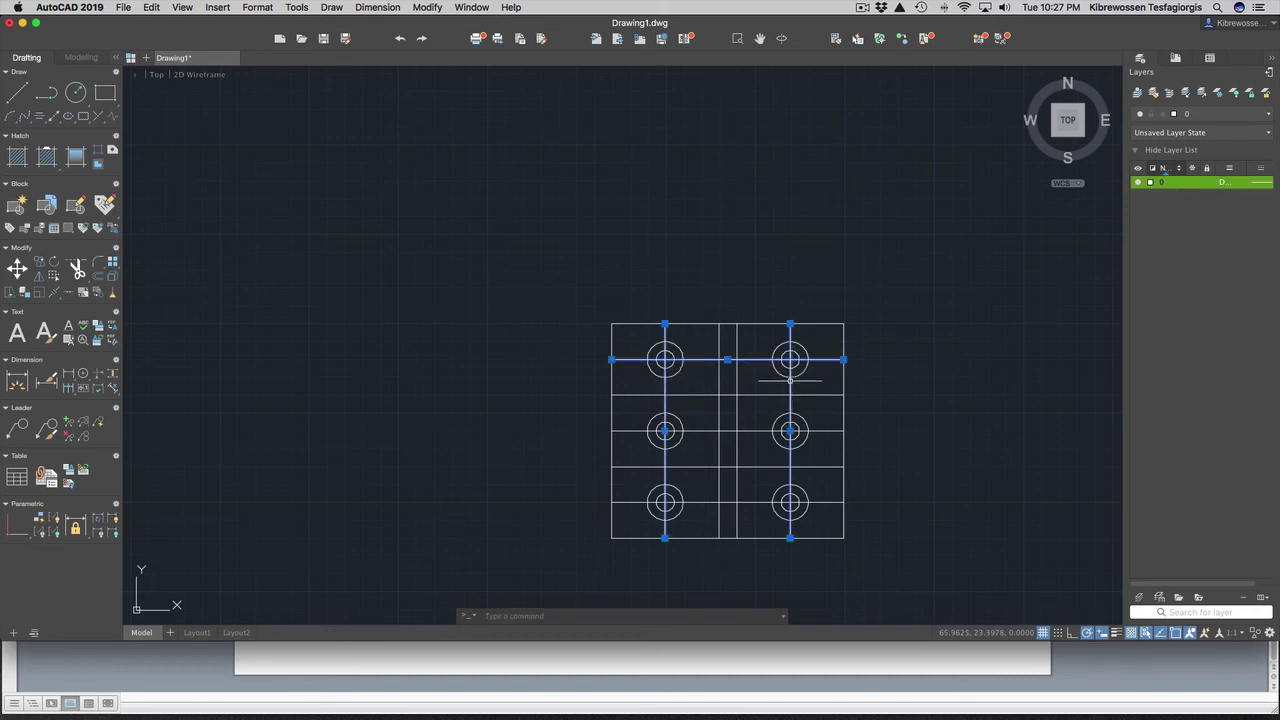
{"action": "left_click", "coordinate": [757, 502]}
{"action": "key", "text": "Delete"}
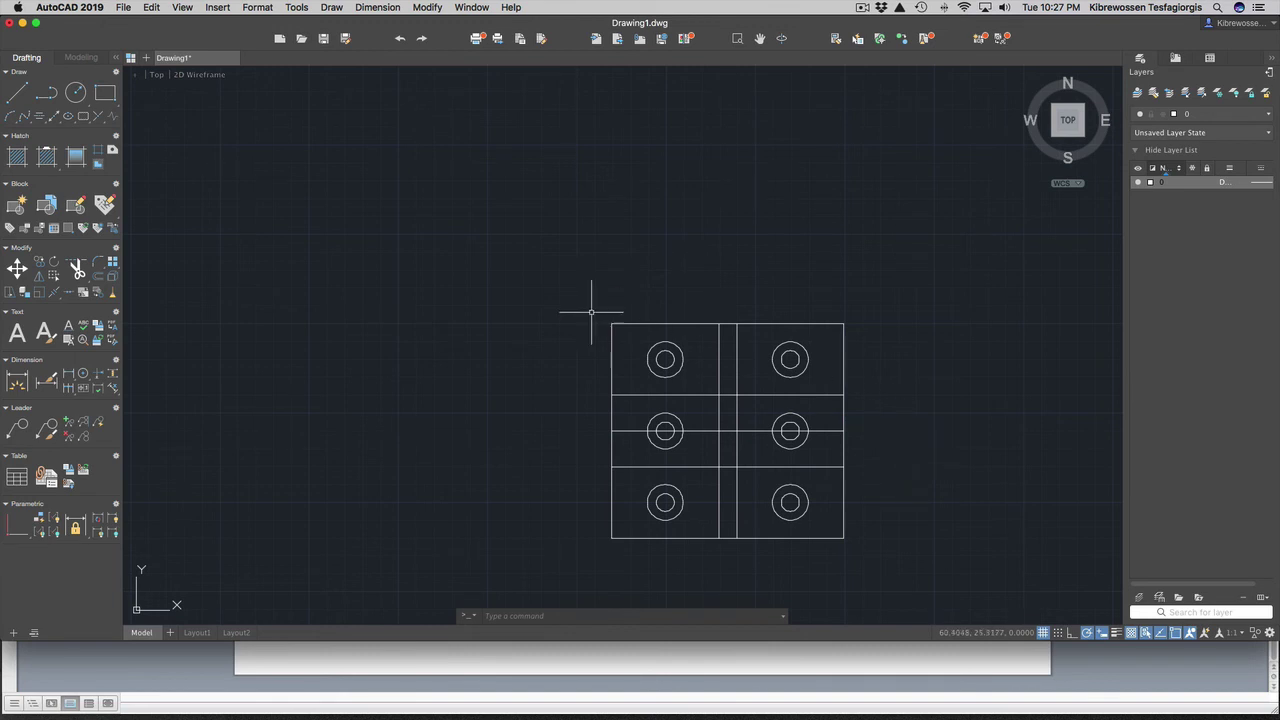
{"action": "mouse_move", "coordinate": [575, 291]}
{"action": "left_mouse_down"}
{"action": "mouse_move", "coordinate": [840, 272]}
{"action": "mouse_move", "coordinate": [891, 404]}
{"action": "mouse_move", "coordinate": [872, 520]}
{"action": "mouse_move", "coordinate": [804, 570]}
{"action": "mouse_move", "coordinate": [675, 553]}
{"action": "mouse_move", "coordinate": [555, 470]}
{"action": "left_mouse_up"}
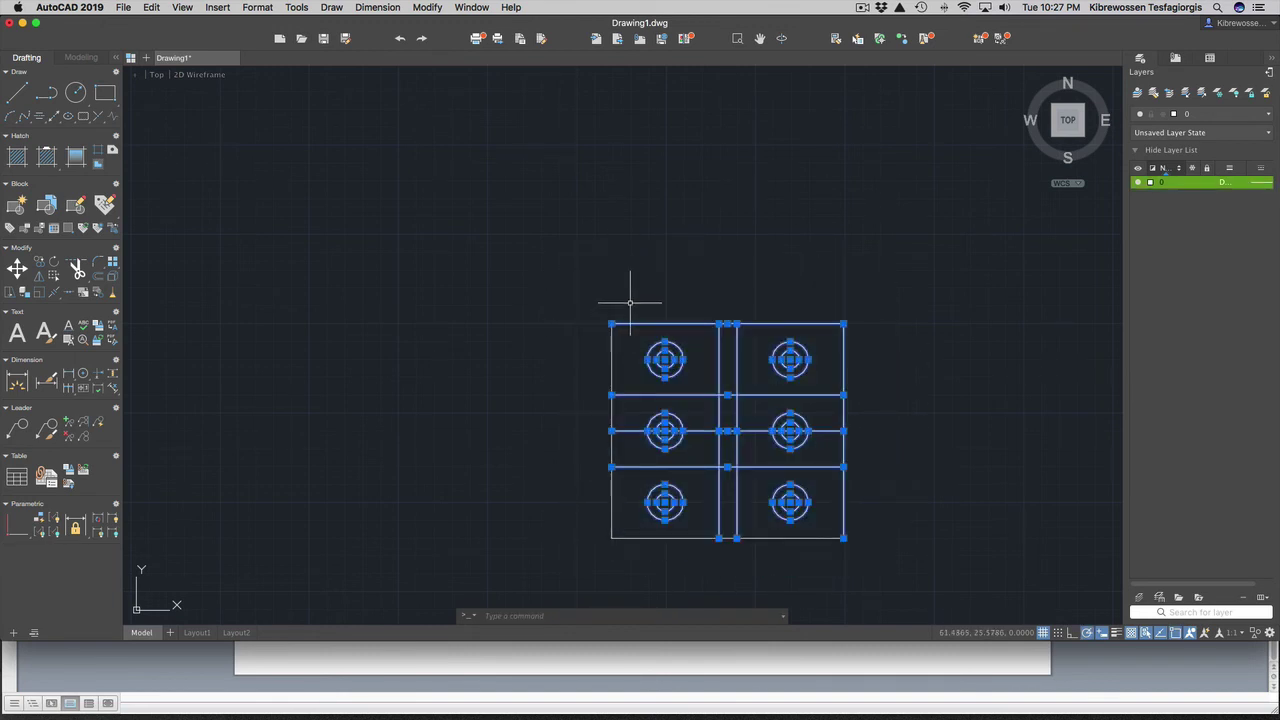
Step: Trim the left and right parts of the upper and lower strip lines, using the whole drawing as cutting edges
{"action": "type", "text": "tr"}
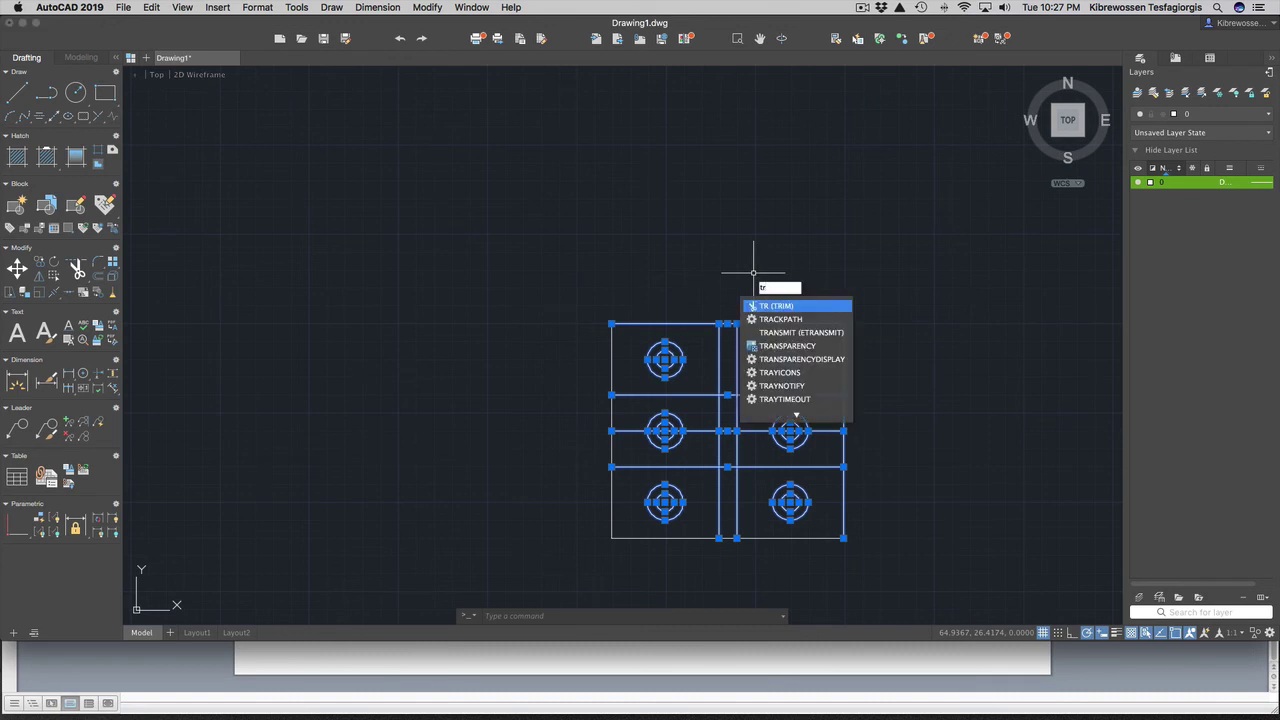
{"action": "key", "text": "Return"}
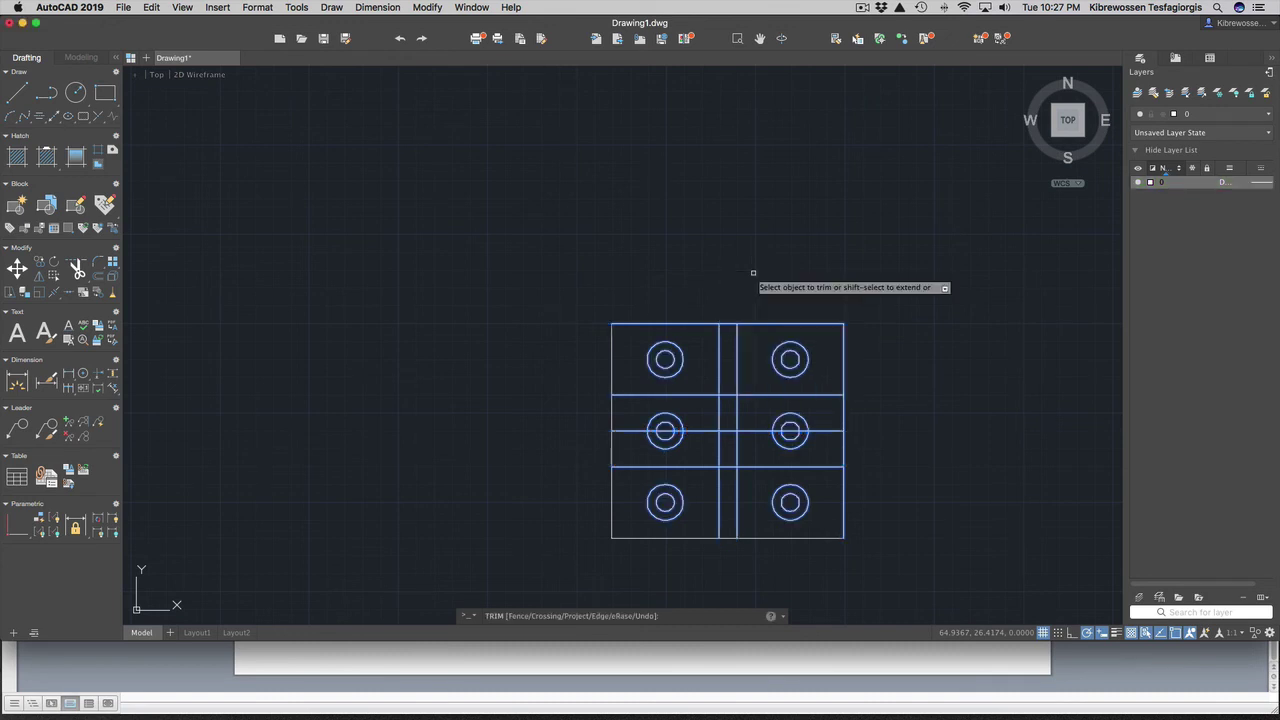
{"action": "key", "text": "Escape"}
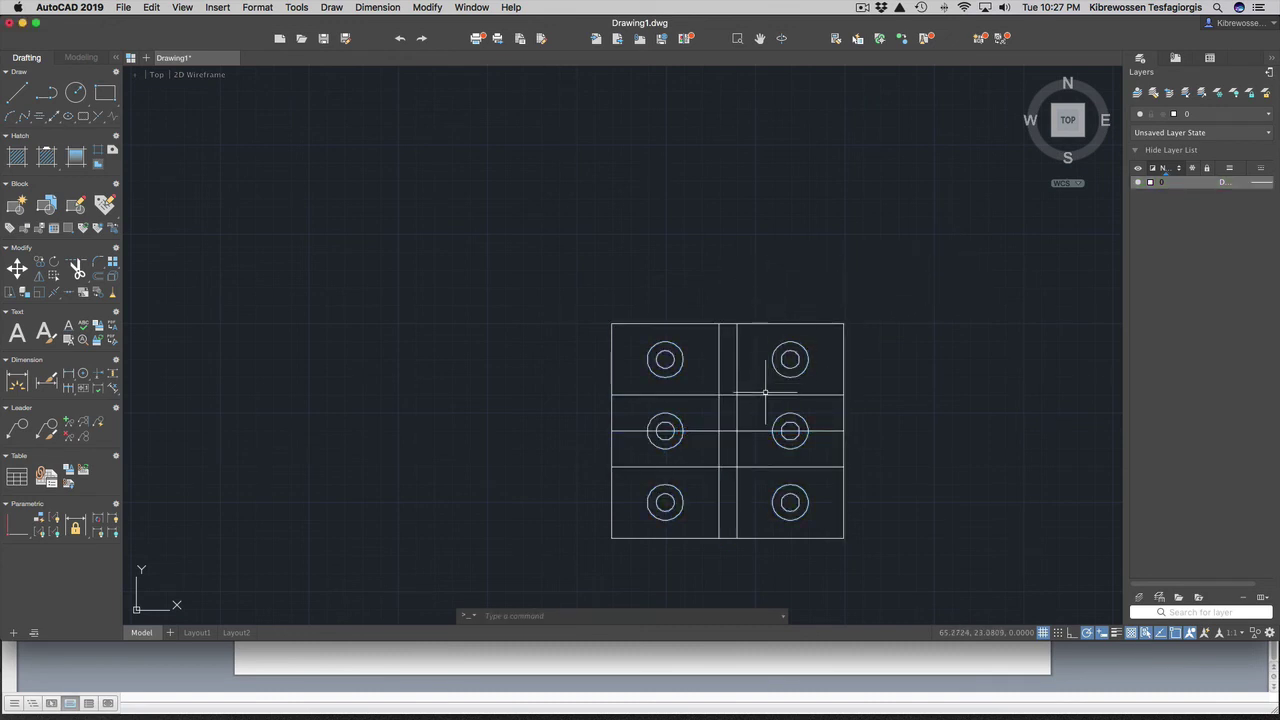
{"action": "type", "text": "tr"}
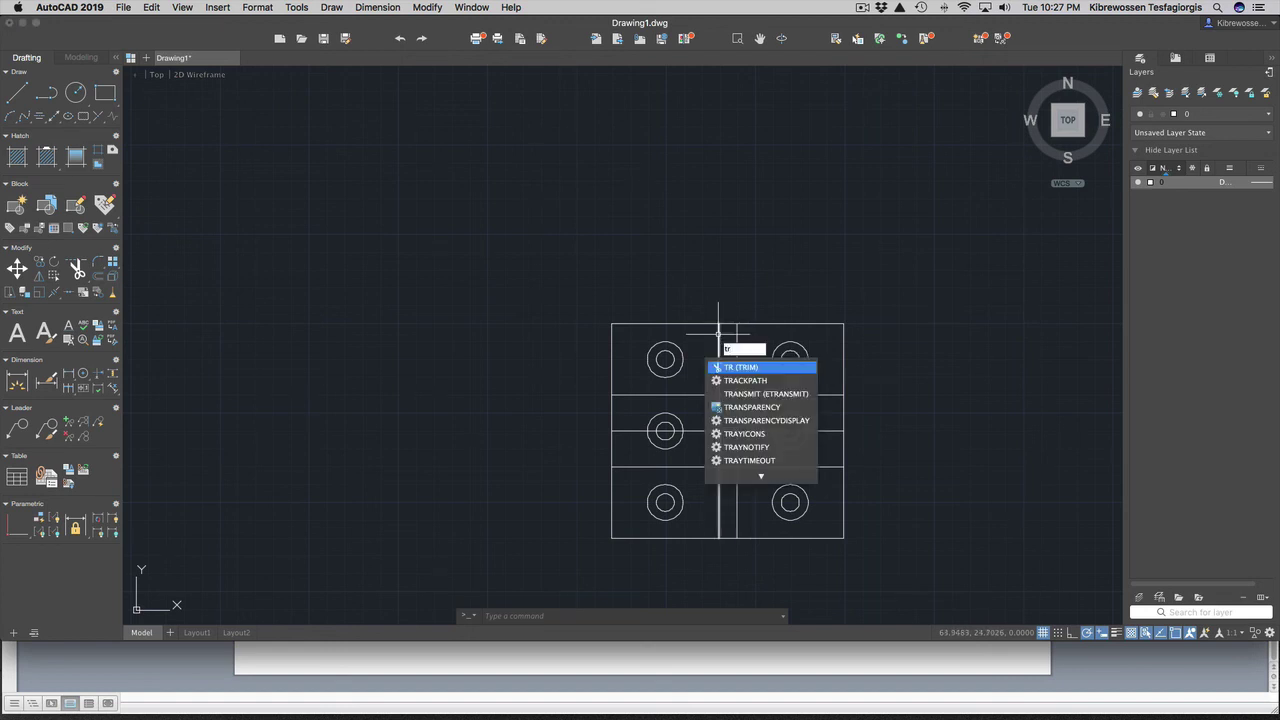
{"action": "key", "text": "Return"}
{"action": "left_click", "coordinate": [539, 230]}
{"action": "mouse_move", "coordinate": [582, 214]}
{"action": "left_mouse_down"}
{"action": "mouse_move", "coordinate": [832, 259]}
{"action": "mouse_move", "coordinate": [912, 418]}
{"action": "mouse_move", "coordinate": [900, 490]}
{"action": "mouse_move", "coordinate": [834, 559]}
{"action": "mouse_move", "coordinate": [771, 572]}
{"action": "mouse_move", "coordinate": [612, 516]}
{"action": "mouse_move", "coordinate": [586, 543]}
{"action": "left_mouse_up"}
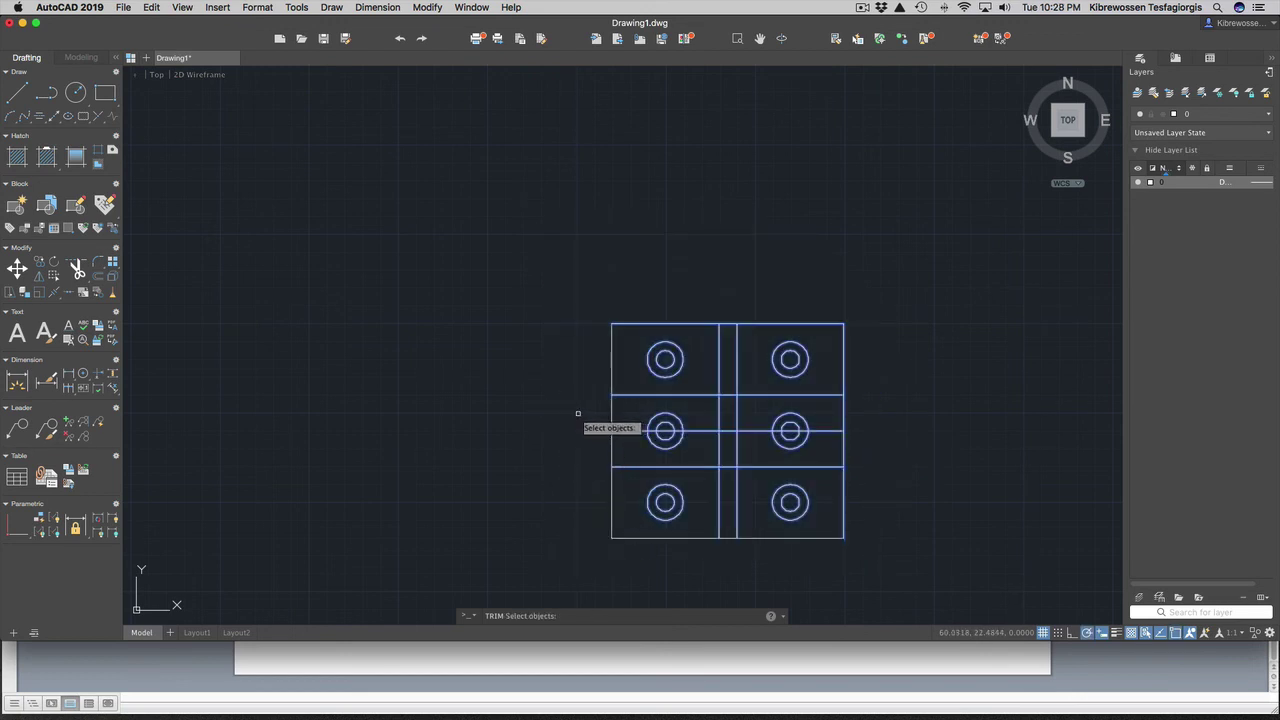
{"action": "key", "text": "Return"}
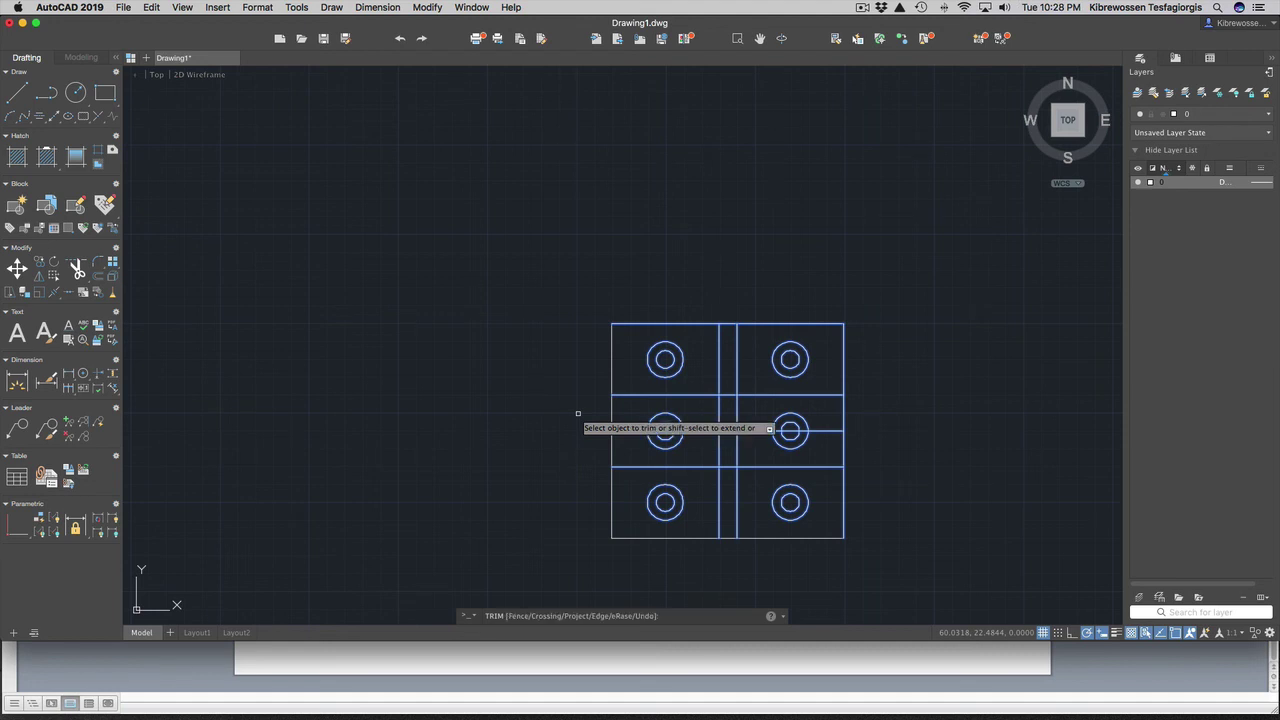
{"action": "left_click", "coordinate": [683, 395]}
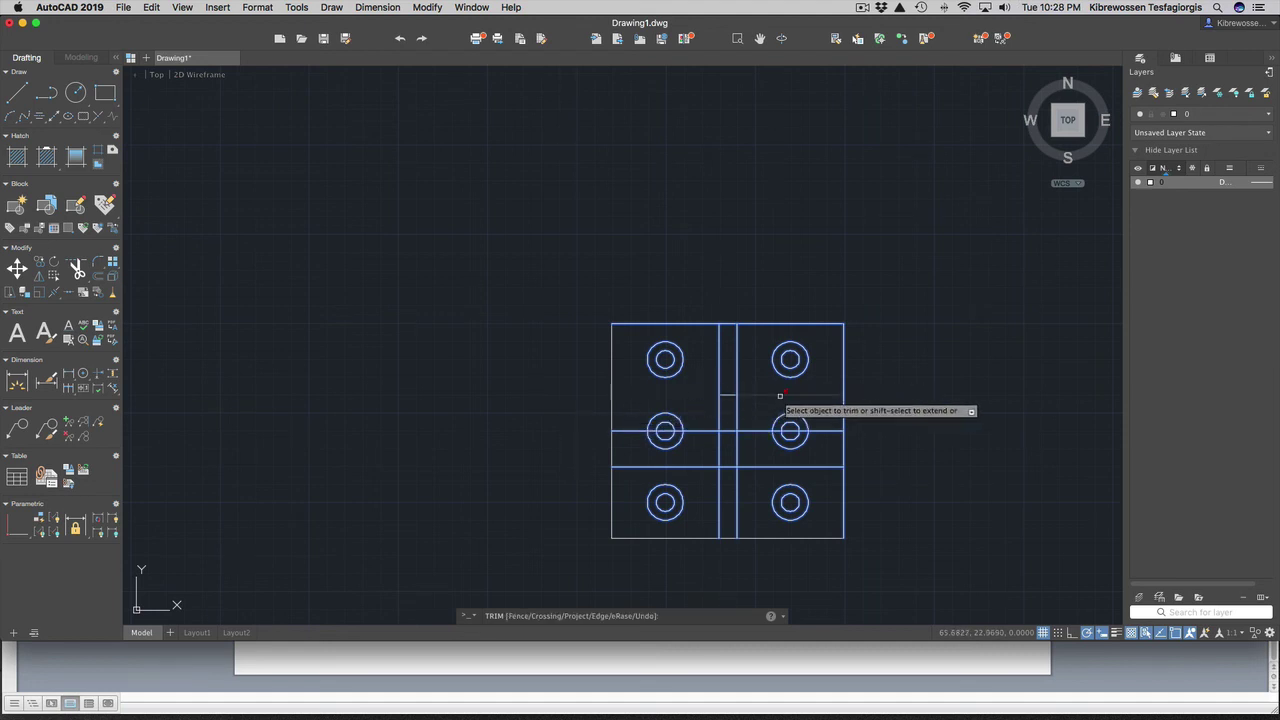
{"action": "left_click", "coordinate": [777, 395]}
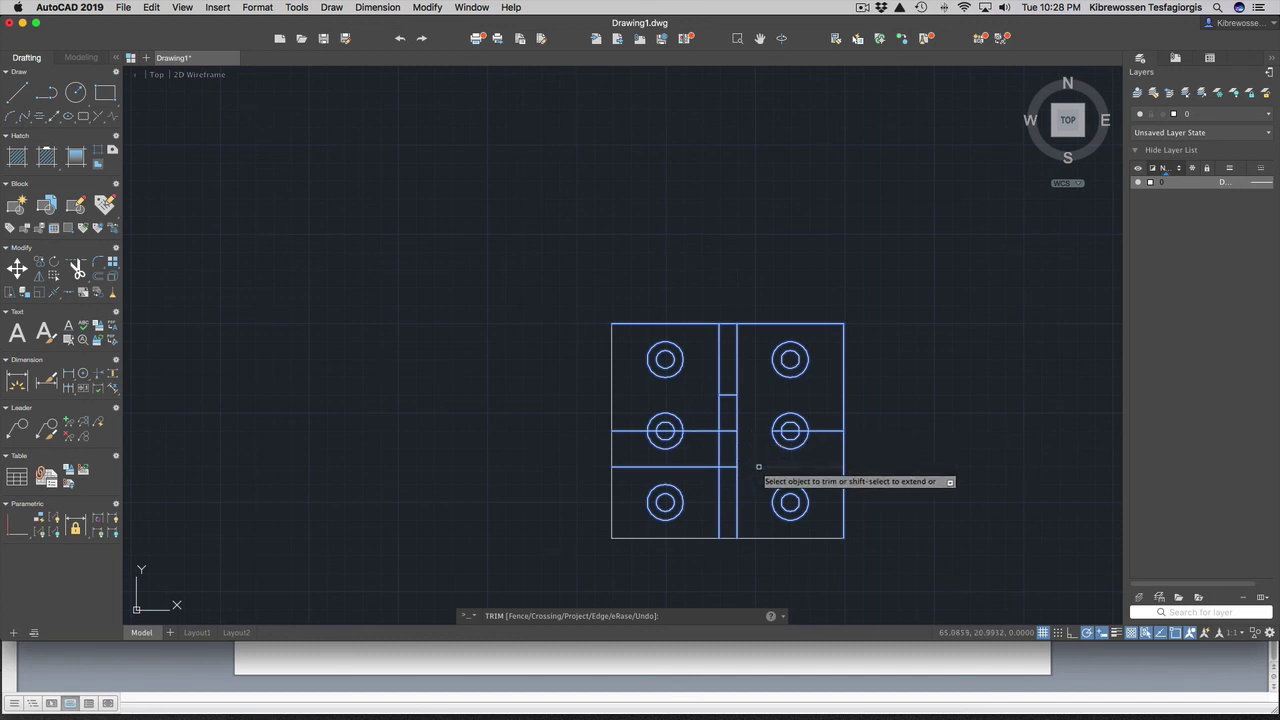
{"action": "left_click", "coordinate": [757, 466]}
{"action": "left_click", "coordinate": [682, 467]}
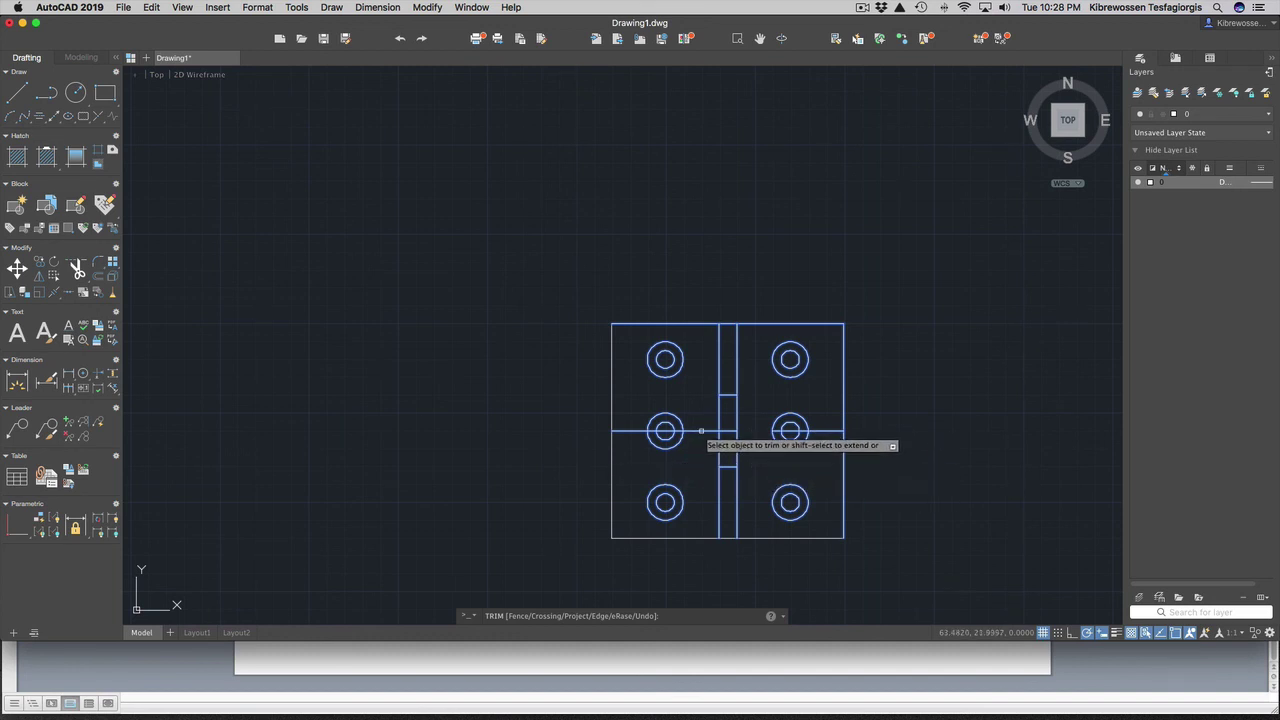
Step: Trim the middle line's outer pieces, then delete the leftover middle line and the two centre-line selections
{"action": "left_click", "coordinate": [637, 430]}
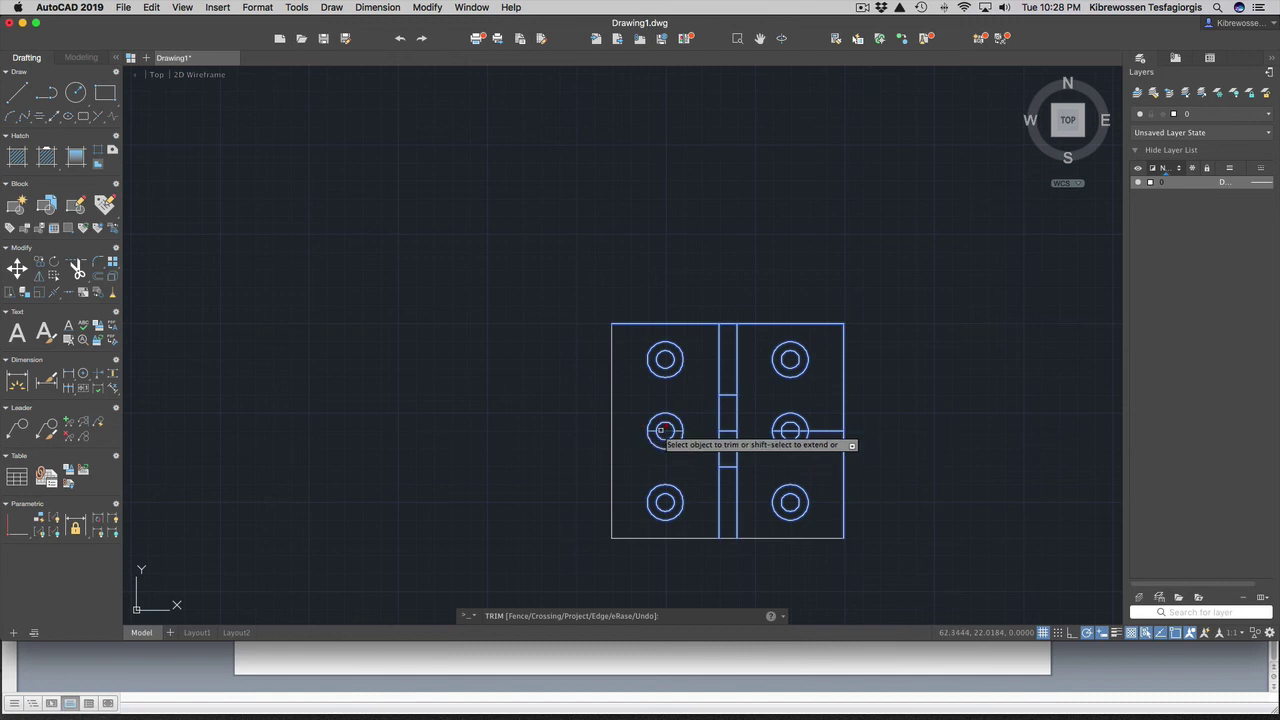
{"action": "left_click", "coordinate": [828, 432]}
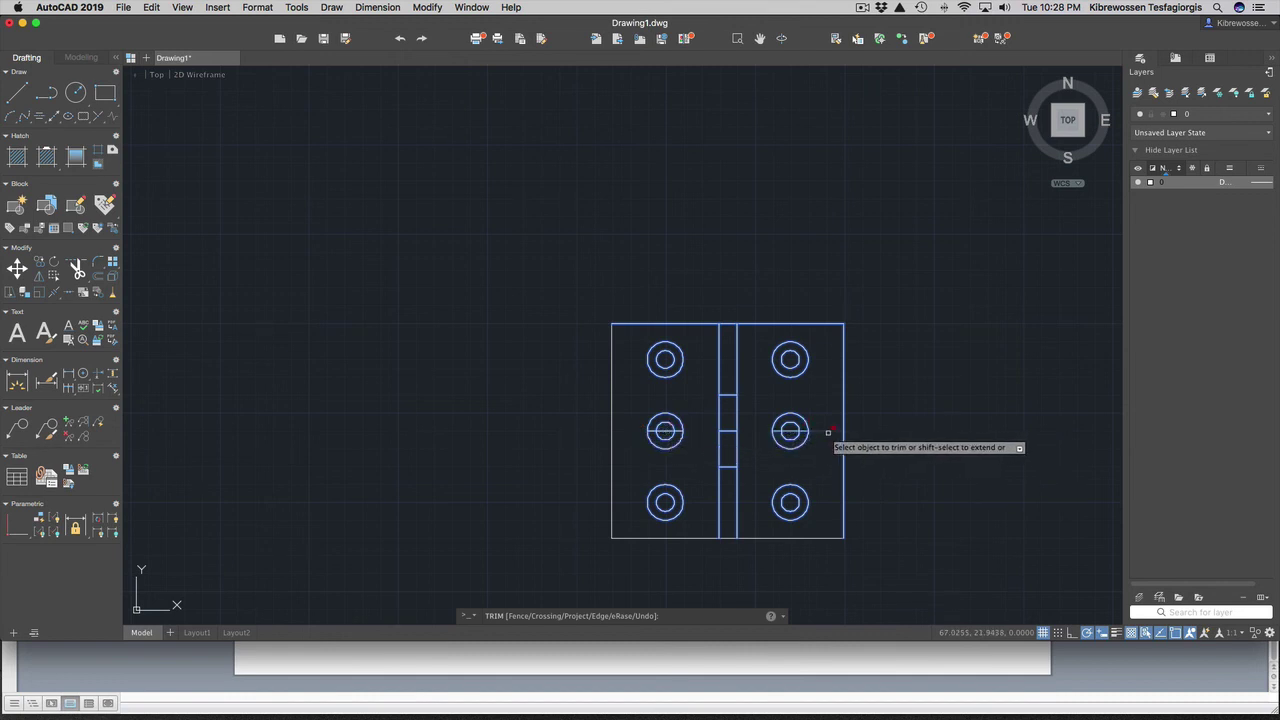
{"action": "left_click", "coordinate": [728, 432]}
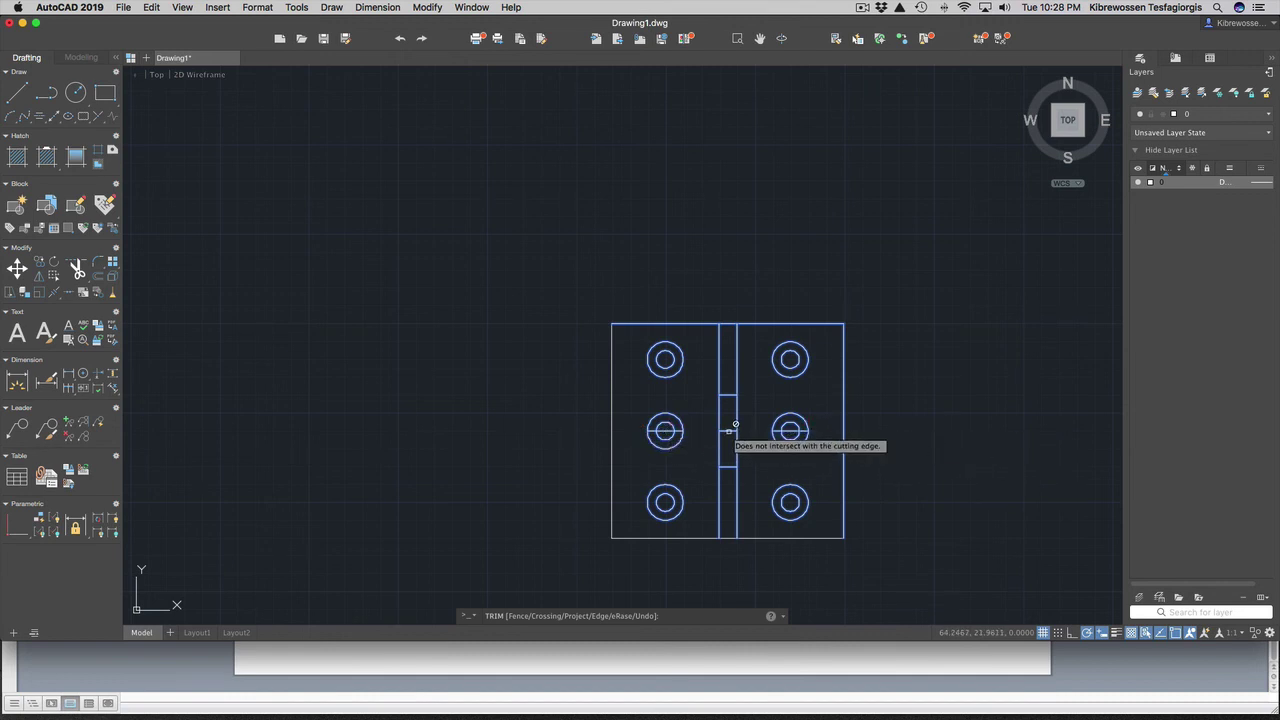
{"action": "key", "text": "Escape"}
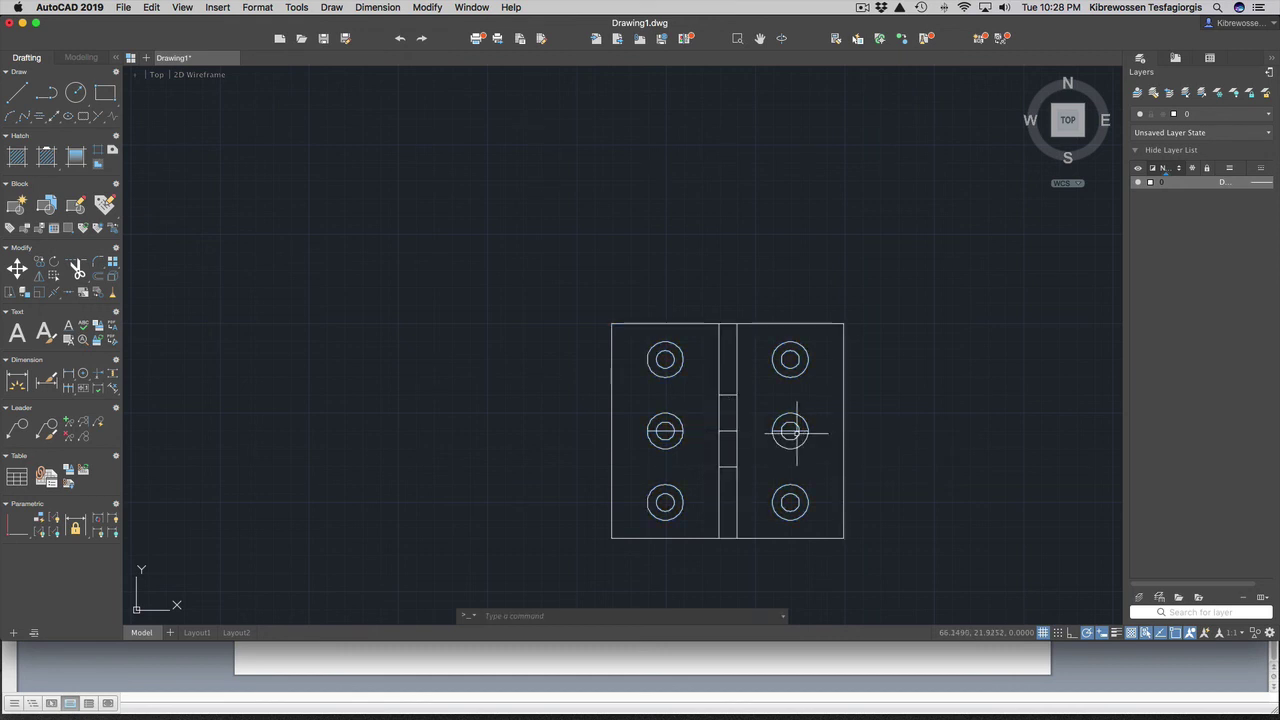
{"action": "left_click", "coordinate": [728, 431]}
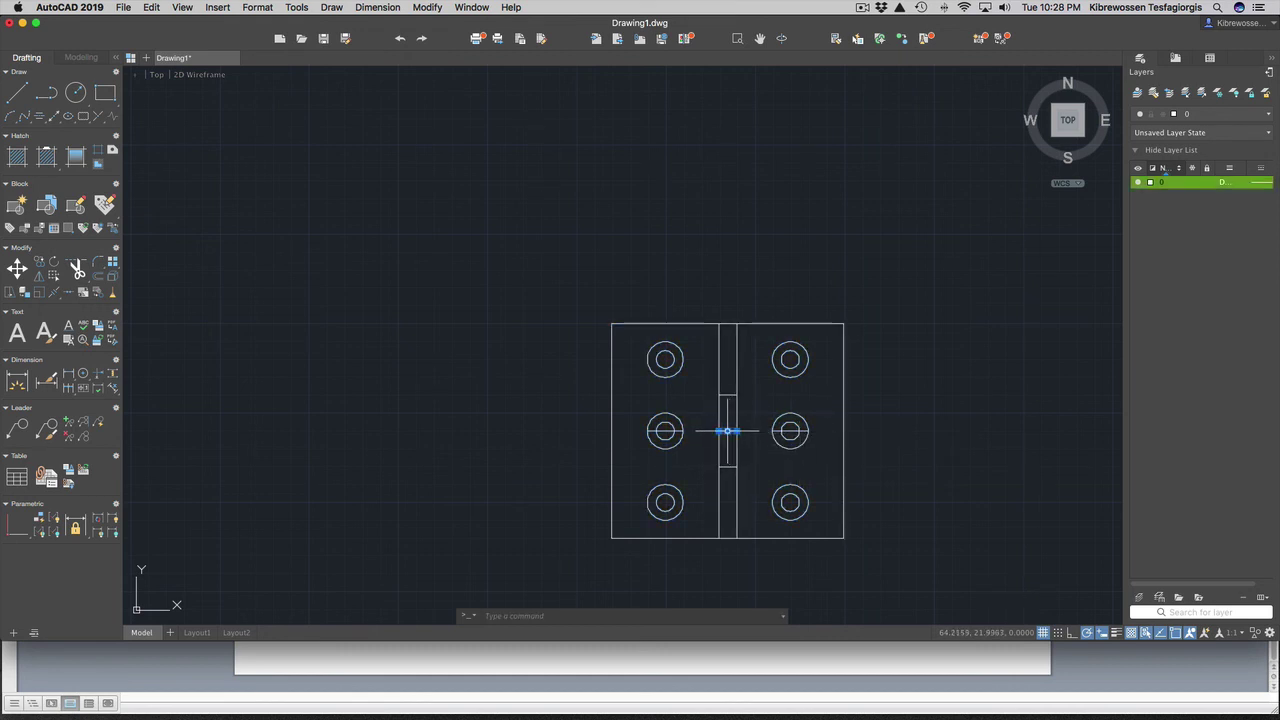
{"action": "key", "text": "Delete"}
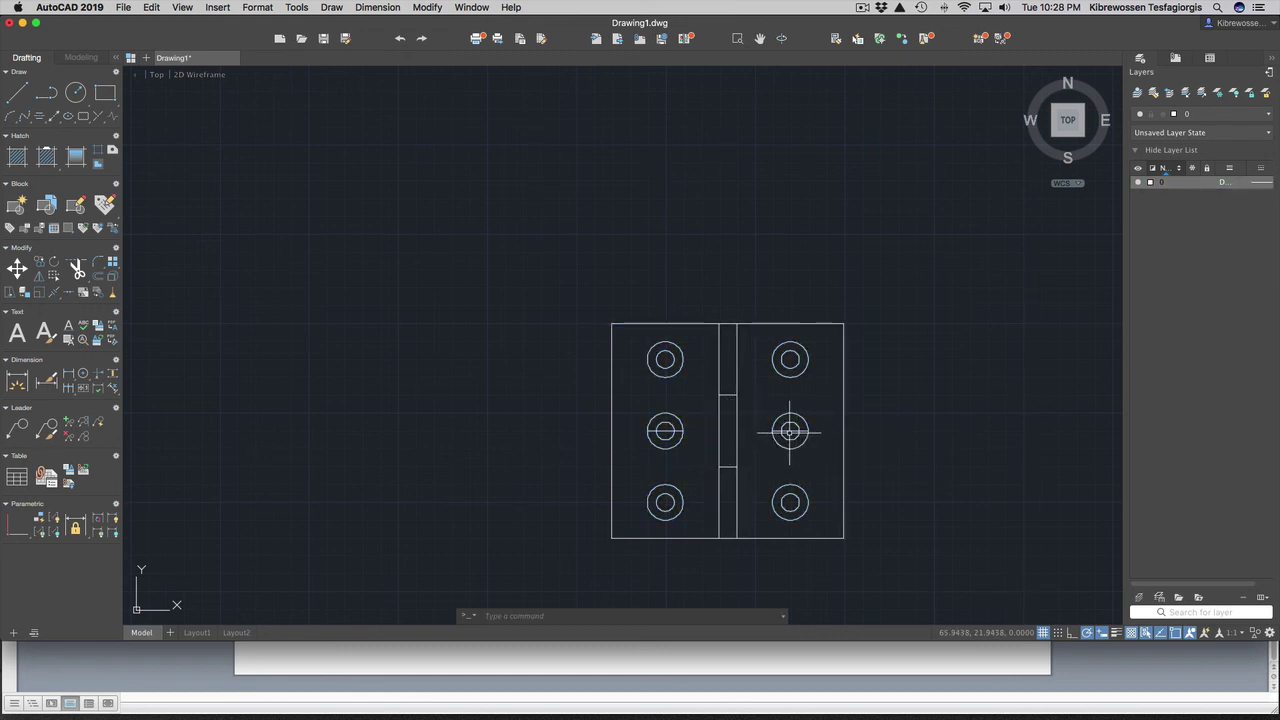
{"action": "left_click", "coordinate": [790, 431]}
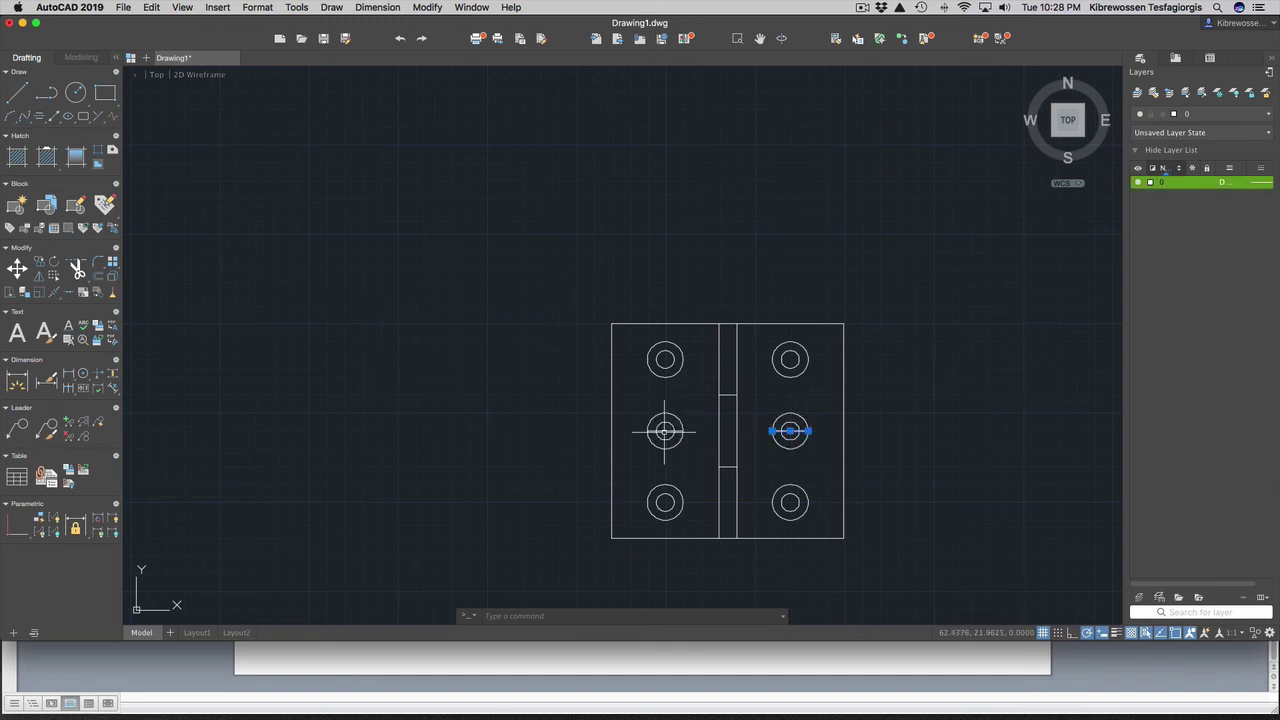
{"action": "left_click", "coordinate": [665, 431]}
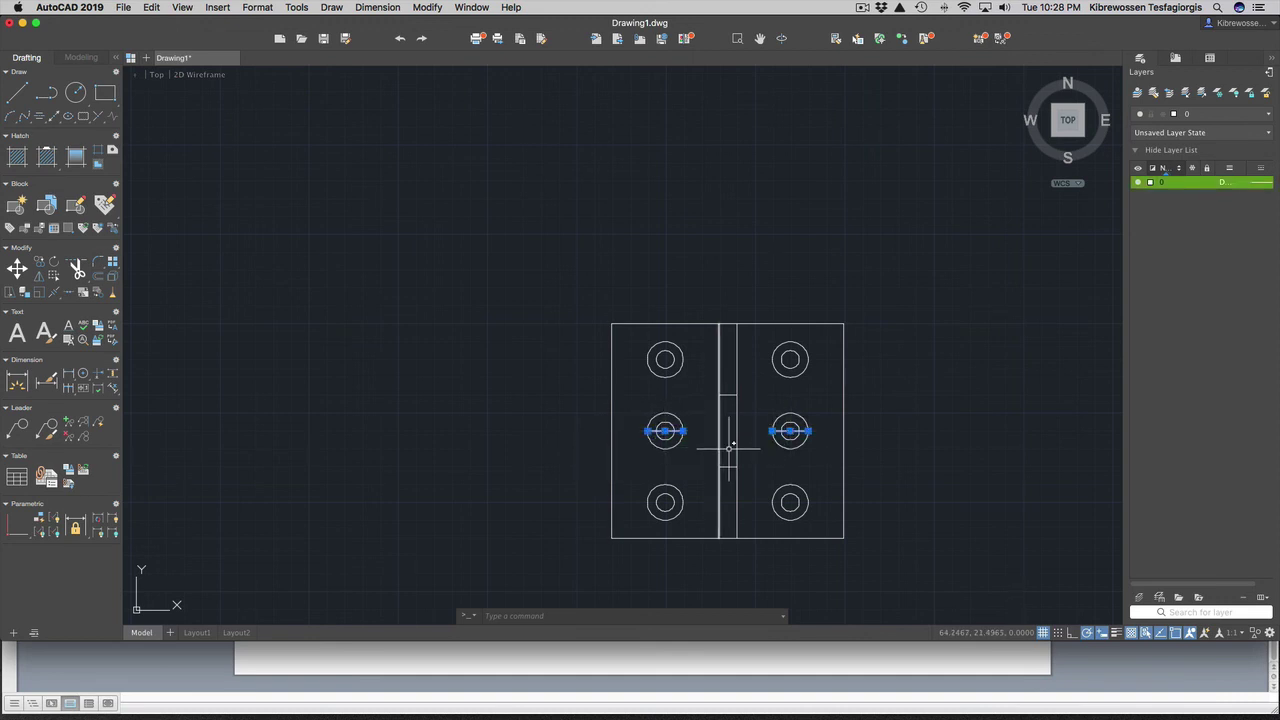
{"action": "key", "text": "Escape"}
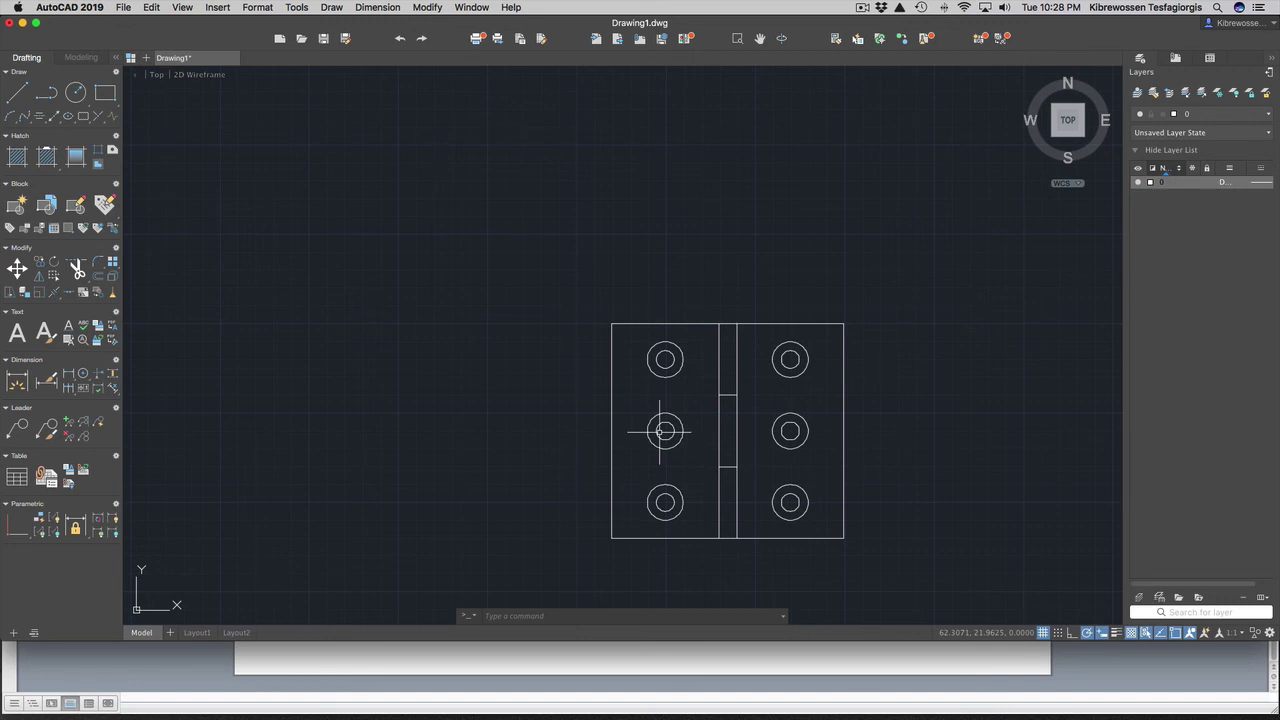
Step: Move the fork-shaped part further to the left
{"action": "scroll", "coordinate": [663, 431], "scroll_direction": "up", "scroll_amount": 3}
{"action": "scroll", "coordinate": [665, 431], "scroll_direction": "down", "scroll_amount": 8}
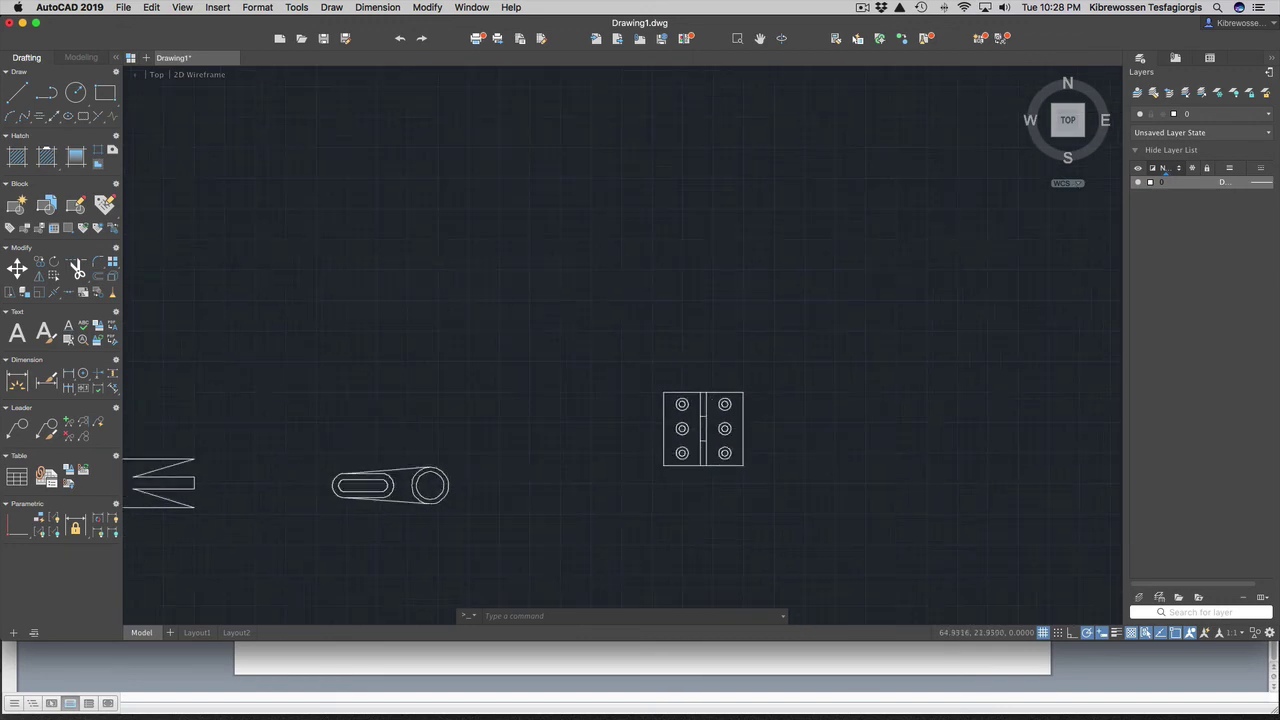
{"action": "scroll", "coordinate": [705, 430], "scroll_direction": "down", "scroll_amount": 3}
{"action": "scroll", "coordinate": [717, 429], "scroll_direction": "up", "scroll_amount": 1}
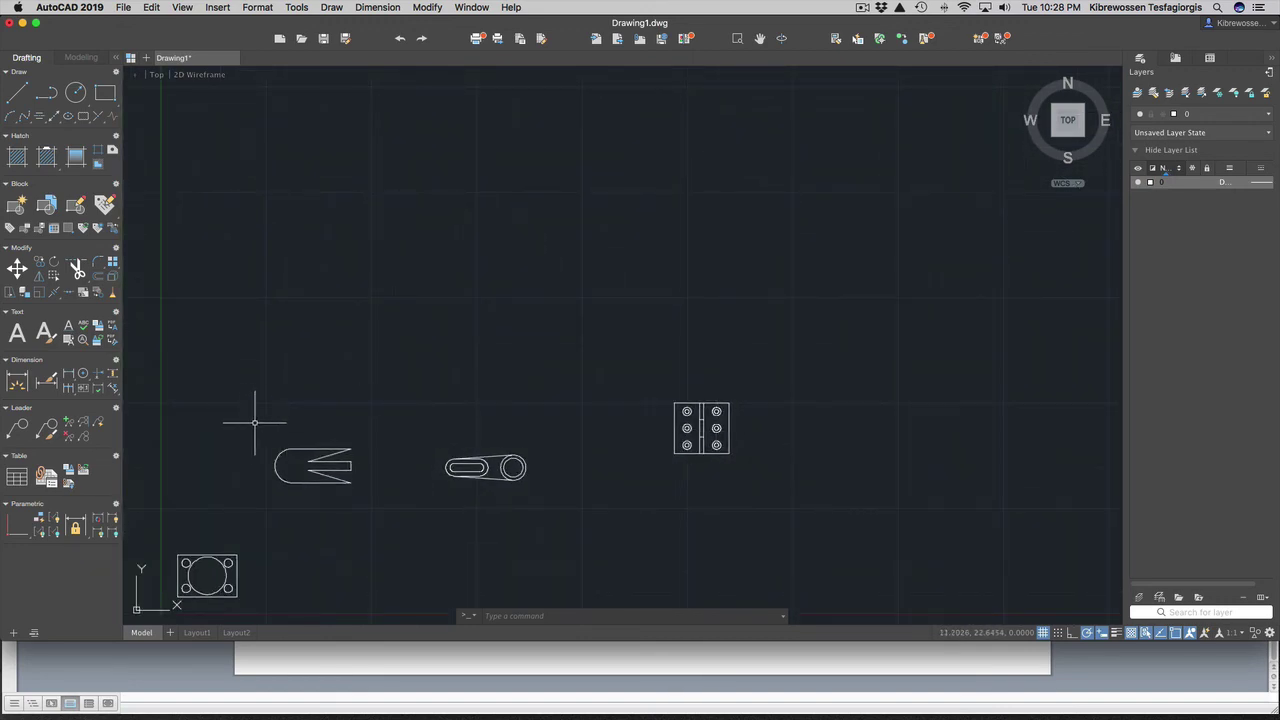
{"action": "mouse_move", "coordinate": [246, 420]}
{"action": "left_mouse_down"}
{"action": "mouse_move", "coordinate": [362, 410]}
{"action": "mouse_move", "coordinate": [395, 450]}
{"action": "mouse_move", "coordinate": [377, 503]}
{"action": "mouse_move", "coordinate": [263, 503]}
{"action": "left_mouse_up"}
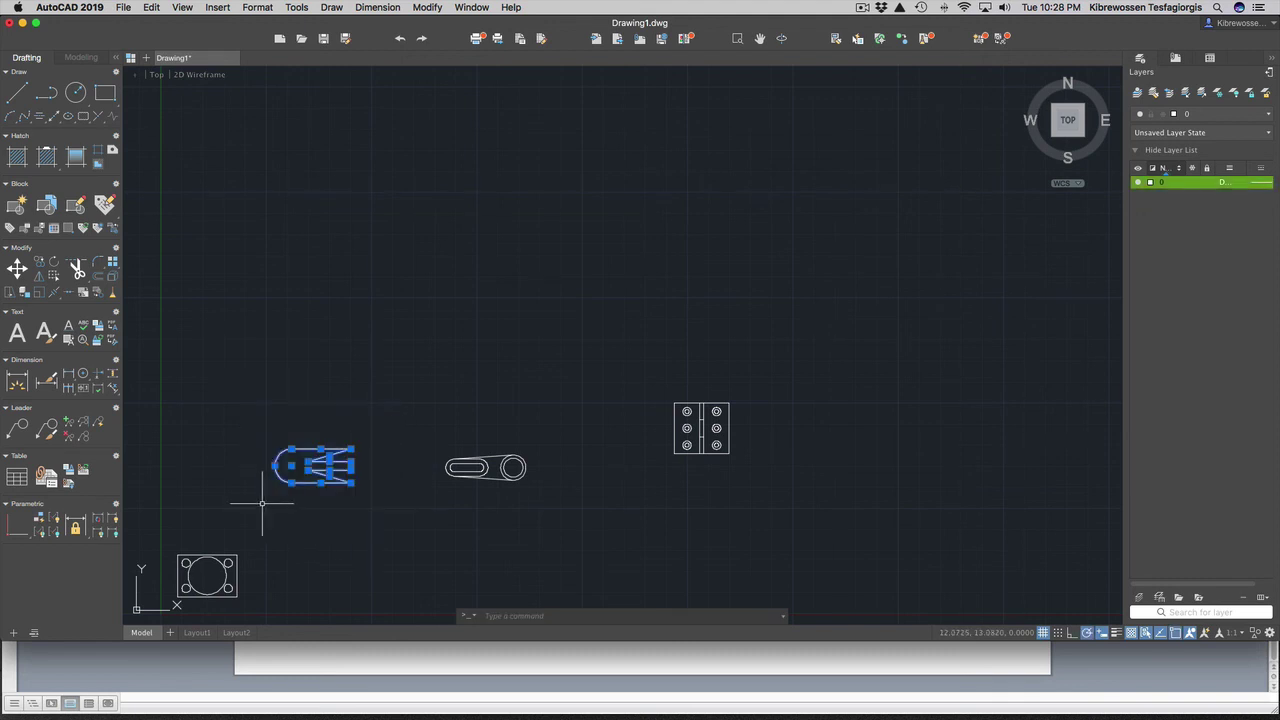
{"action": "key", "text": "Delete"}
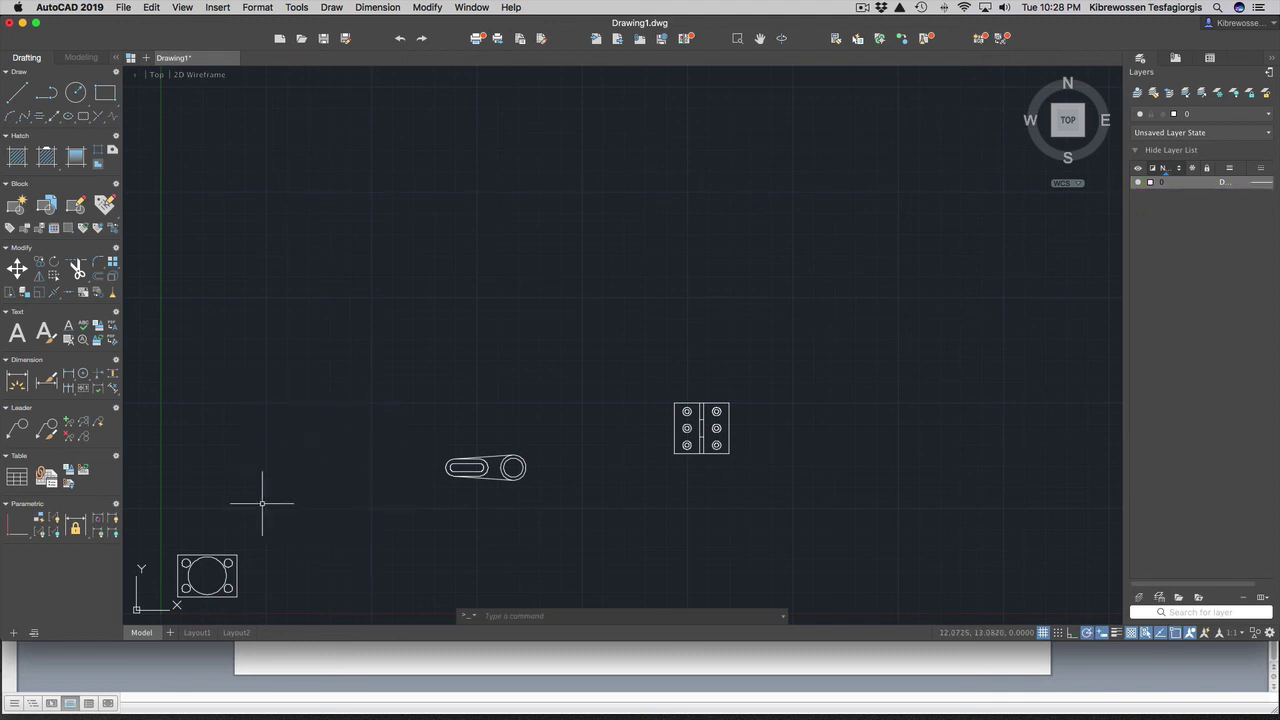
{"action": "key", "text": "super+z"}
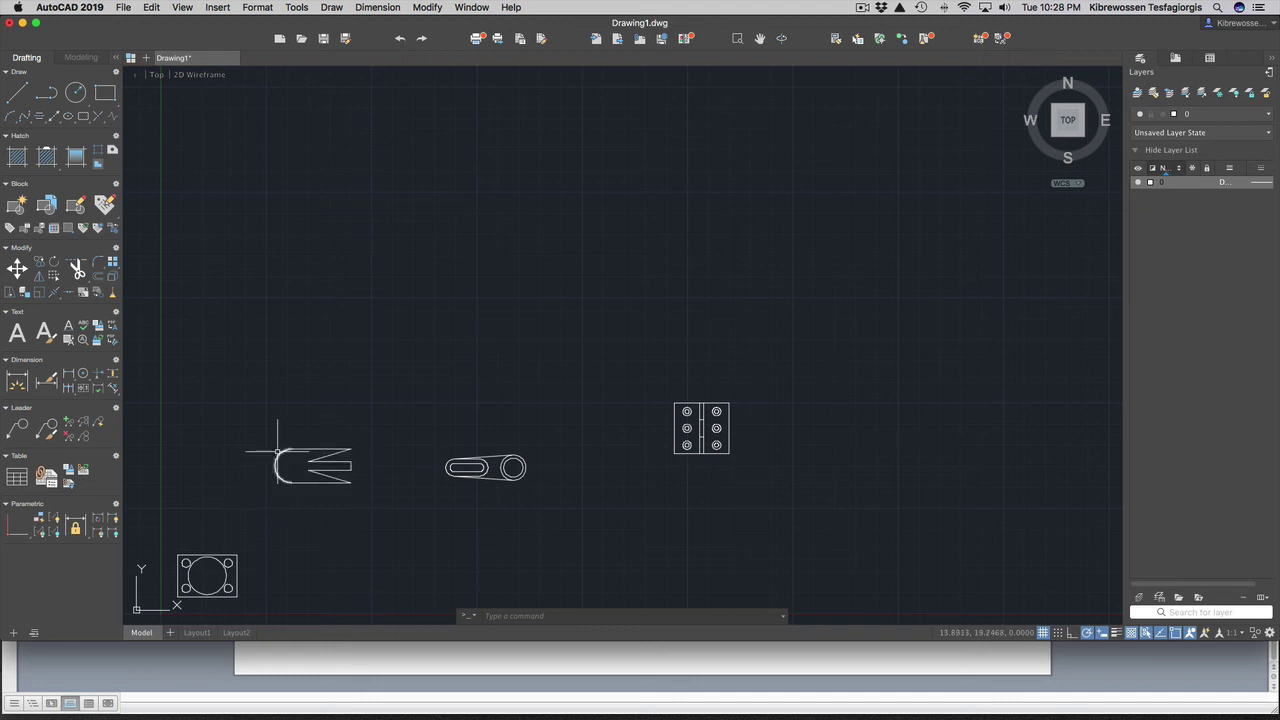
{"action": "mouse_move", "coordinate": [258, 432]}
{"action": "left_mouse_down"}
{"action": "mouse_move", "coordinate": [322, 412]}
{"action": "mouse_move", "coordinate": [389, 469]}
{"action": "mouse_move", "coordinate": [290, 485]}
{"action": "left_mouse_up"}
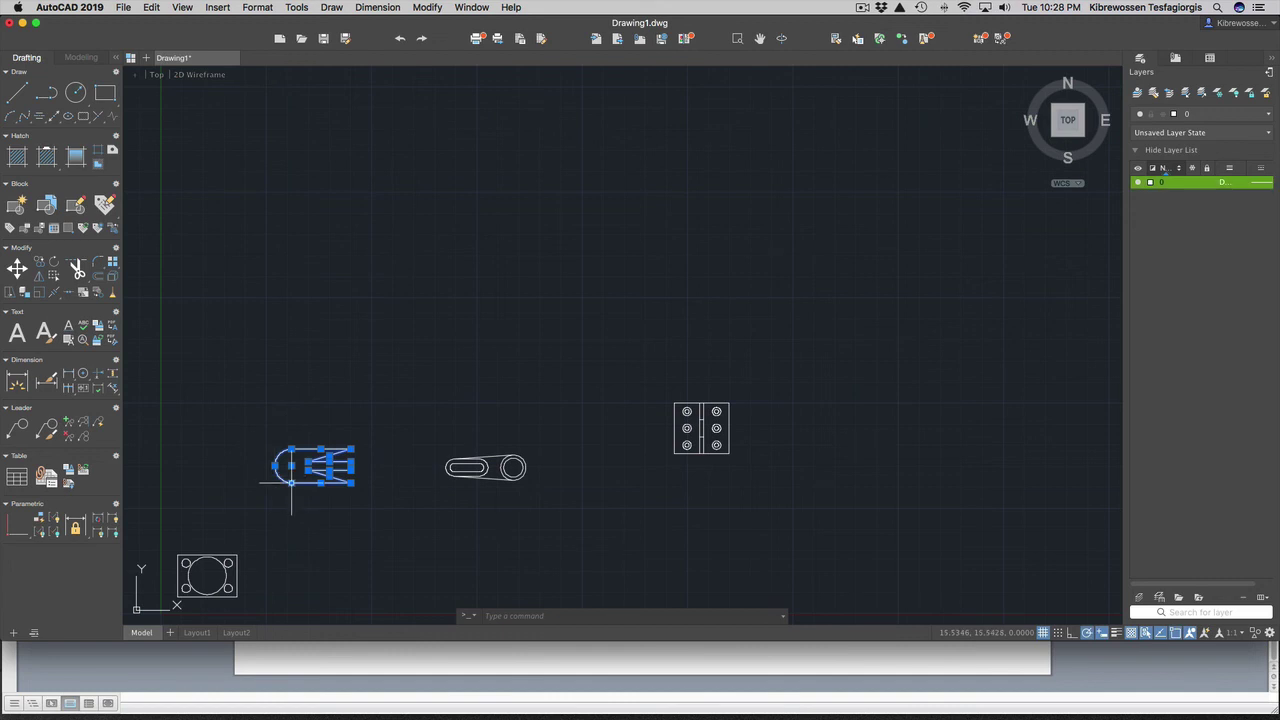
{"action": "left_click", "coordinate": [278, 465]}
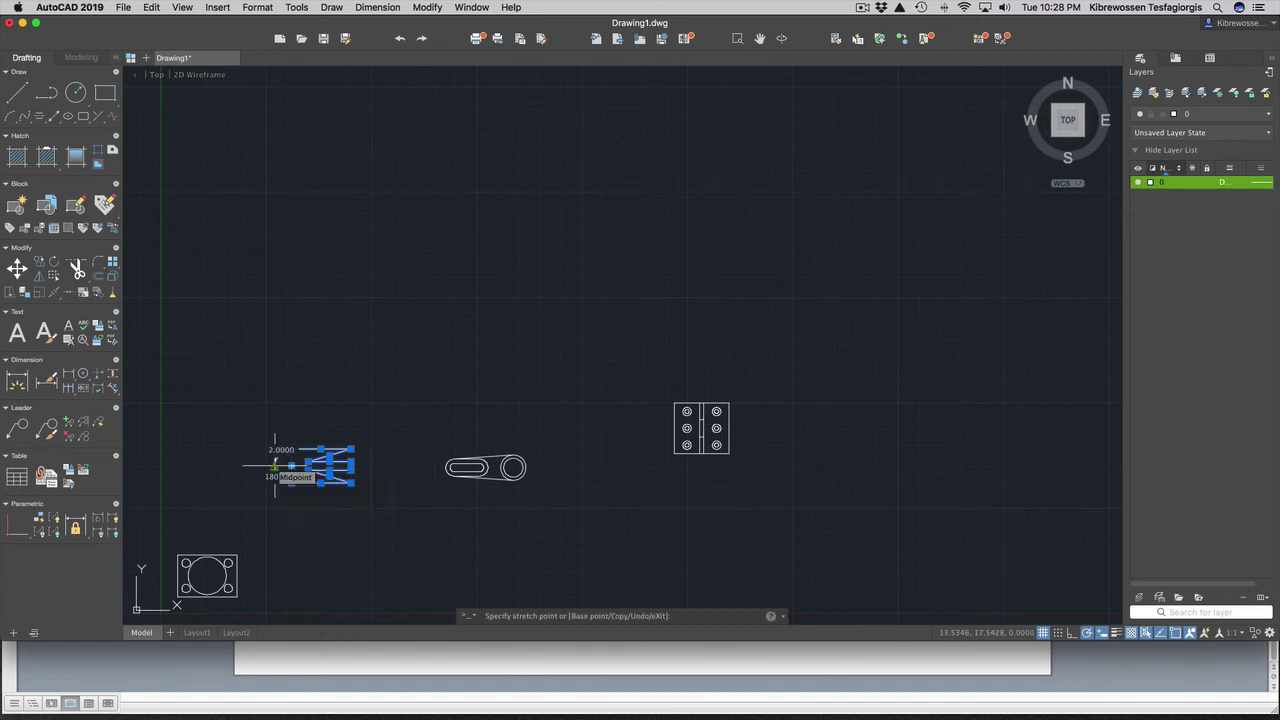
{"action": "left_click", "coordinate": [162, 470]}
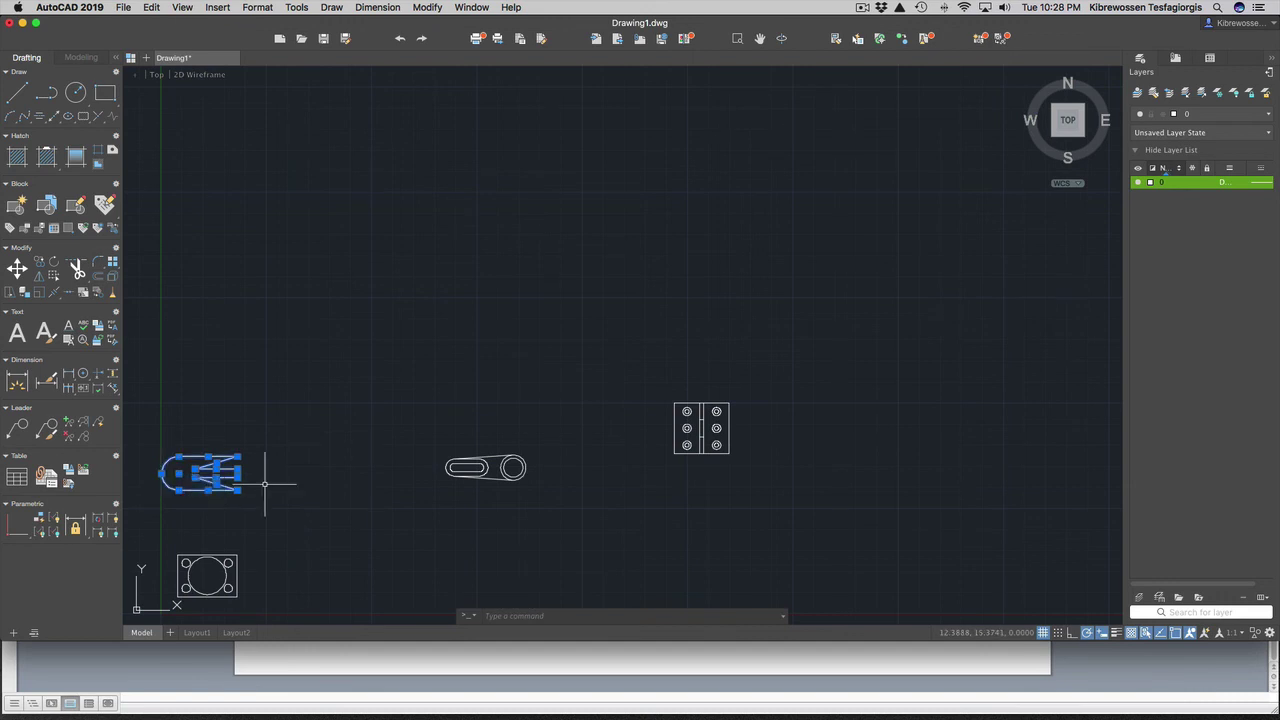
{"action": "key", "text": "Escape"}
Step: Move the link part to sit just right of the fork
{"action": "mouse_move", "coordinate": [443, 437]}
{"action": "left_mouse_down"}
{"action": "mouse_move", "coordinate": [516, 407]}
{"action": "mouse_move", "coordinate": [567, 459]}
{"action": "mouse_move", "coordinate": [421, 493]}
{"action": "left_mouse_up"}
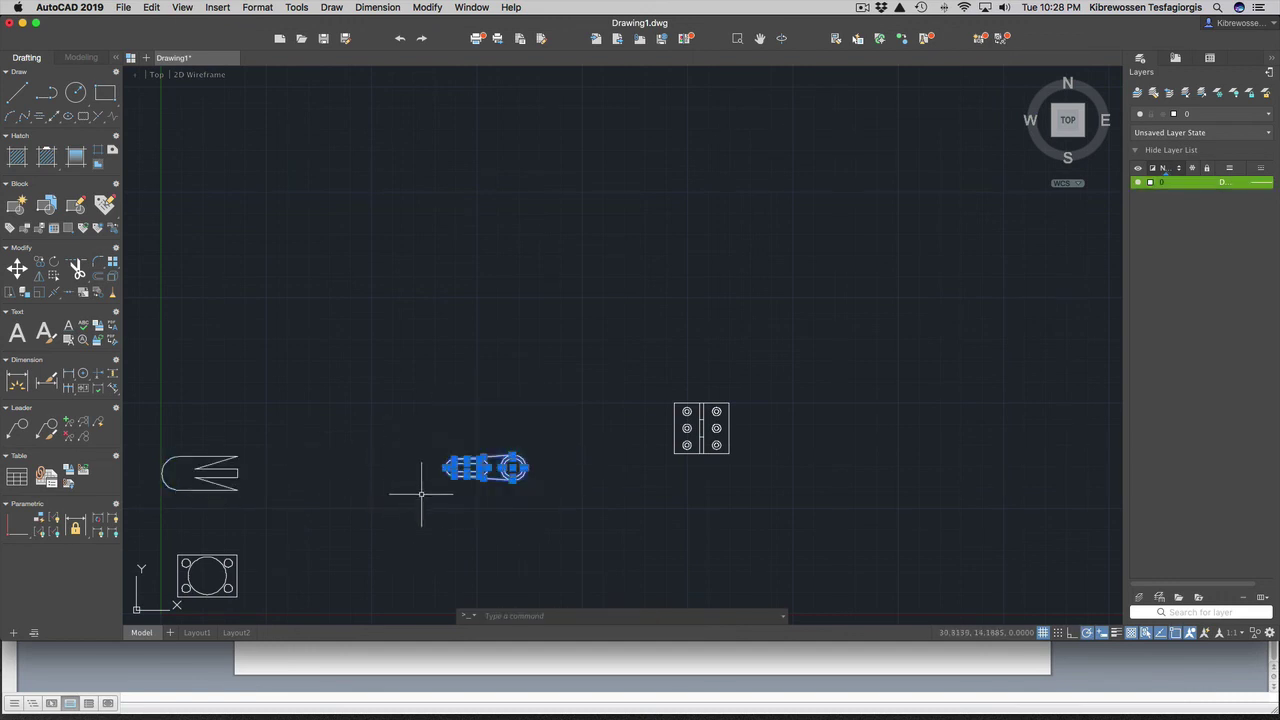
{"action": "left_click", "coordinate": [513, 467]}
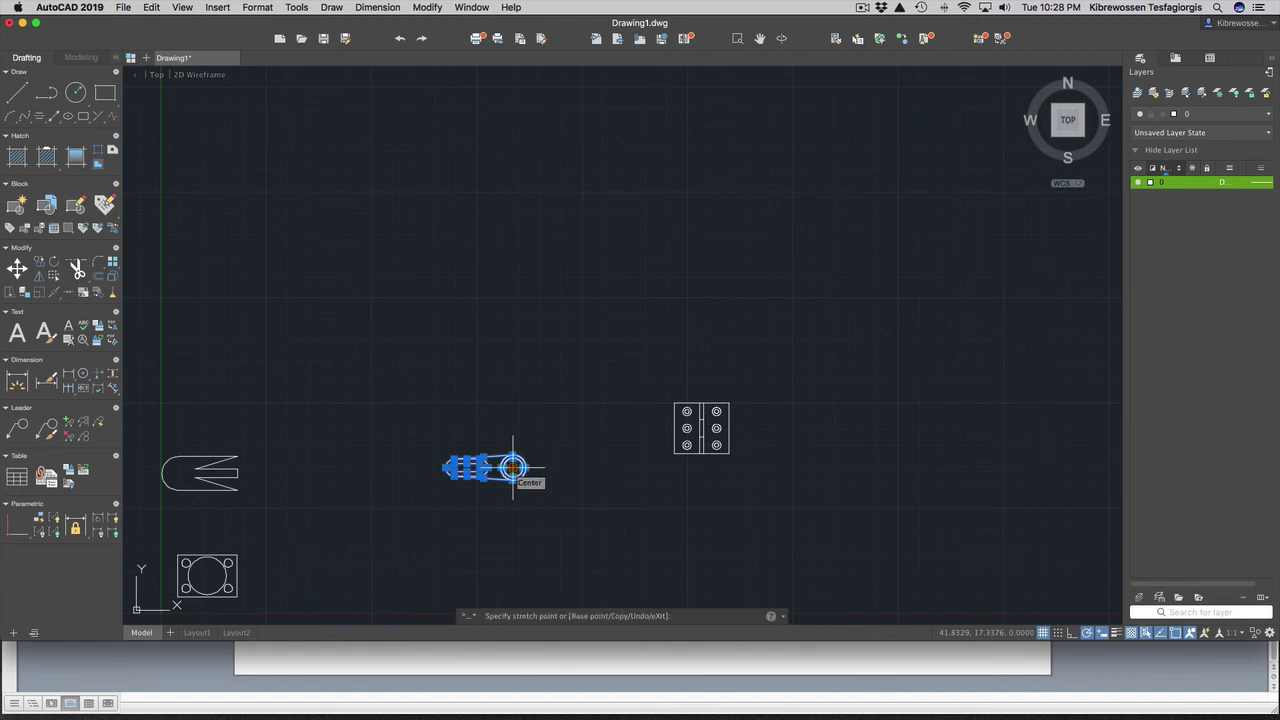
{"action": "key", "text": "space"}
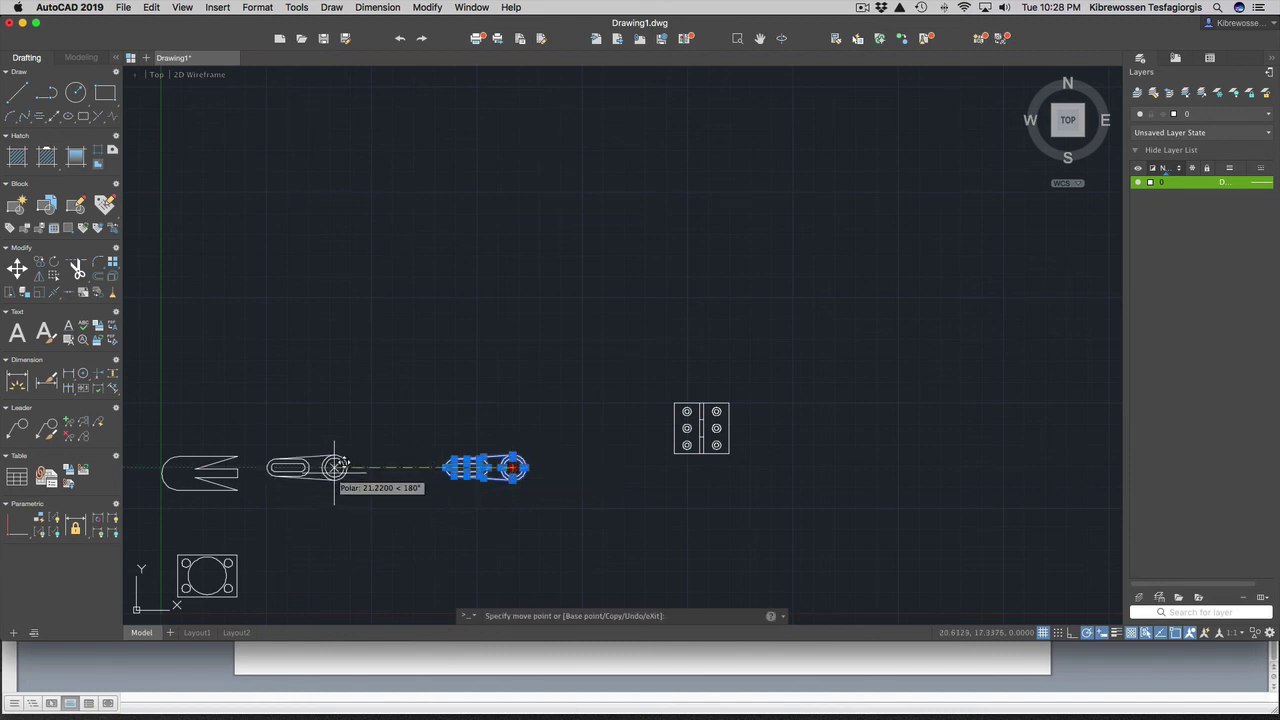
{"action": "left_click", "coordinate": [335, 467]}
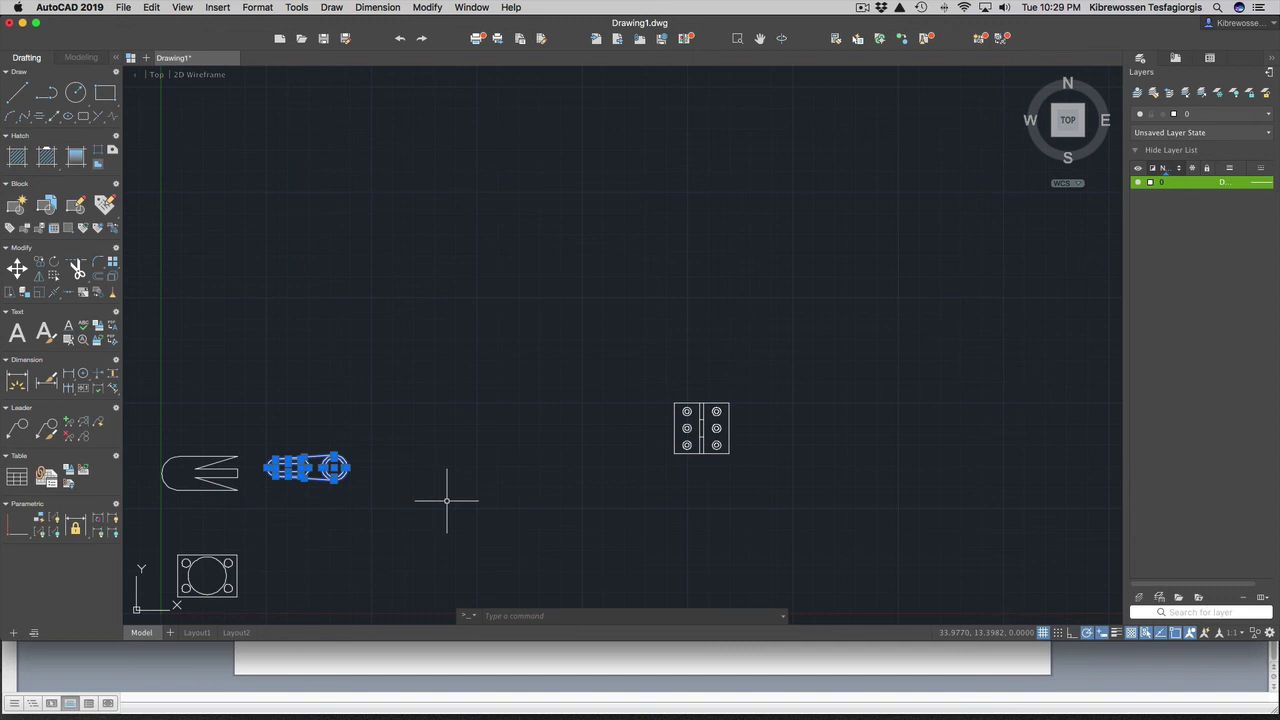
{"action": "key", "text": "Escape"}
Step: Move the hinge drawing down beside the square plate
{"action": "left_click_drag", "start_coordinate": [646, 363], "coordinate": [601, 549]}
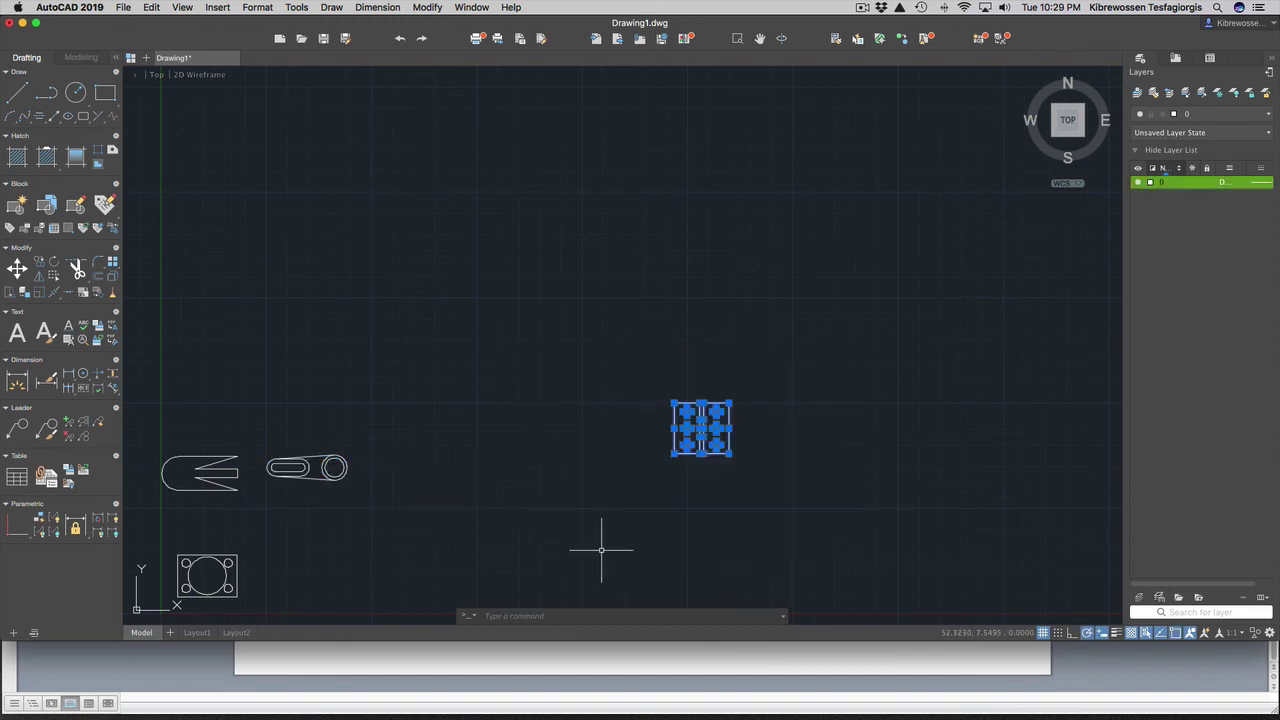
{"action": "left_click", "coordinate": [701, 452]}
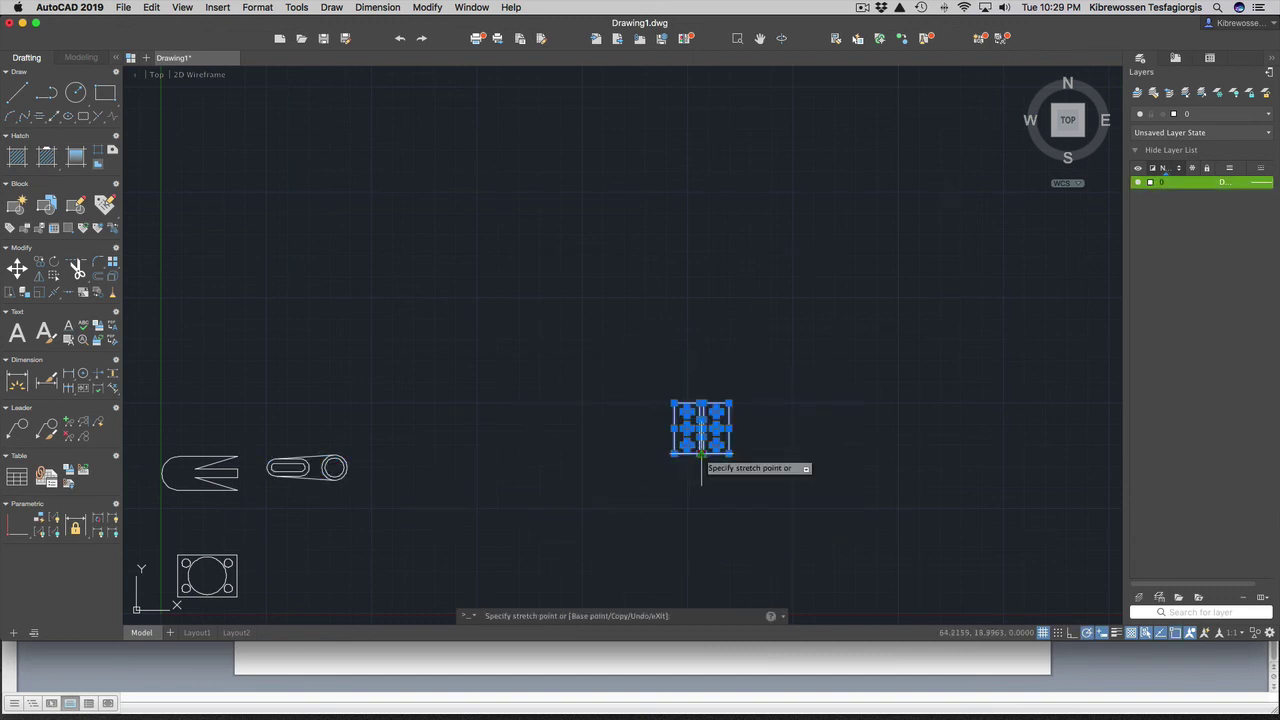
{"action": "key", "text": "space"}
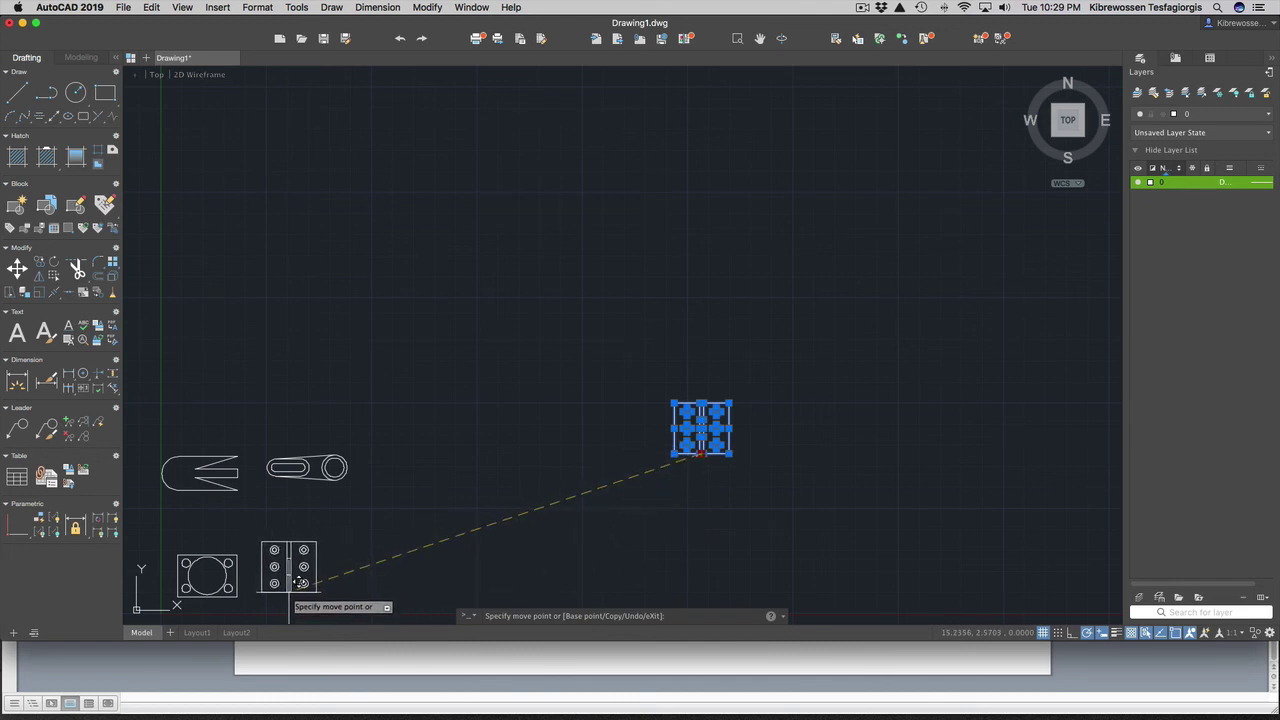
{"action": "left_click", "coordinate": [300, 582]}
{"action": "key", "text": "Escape"}
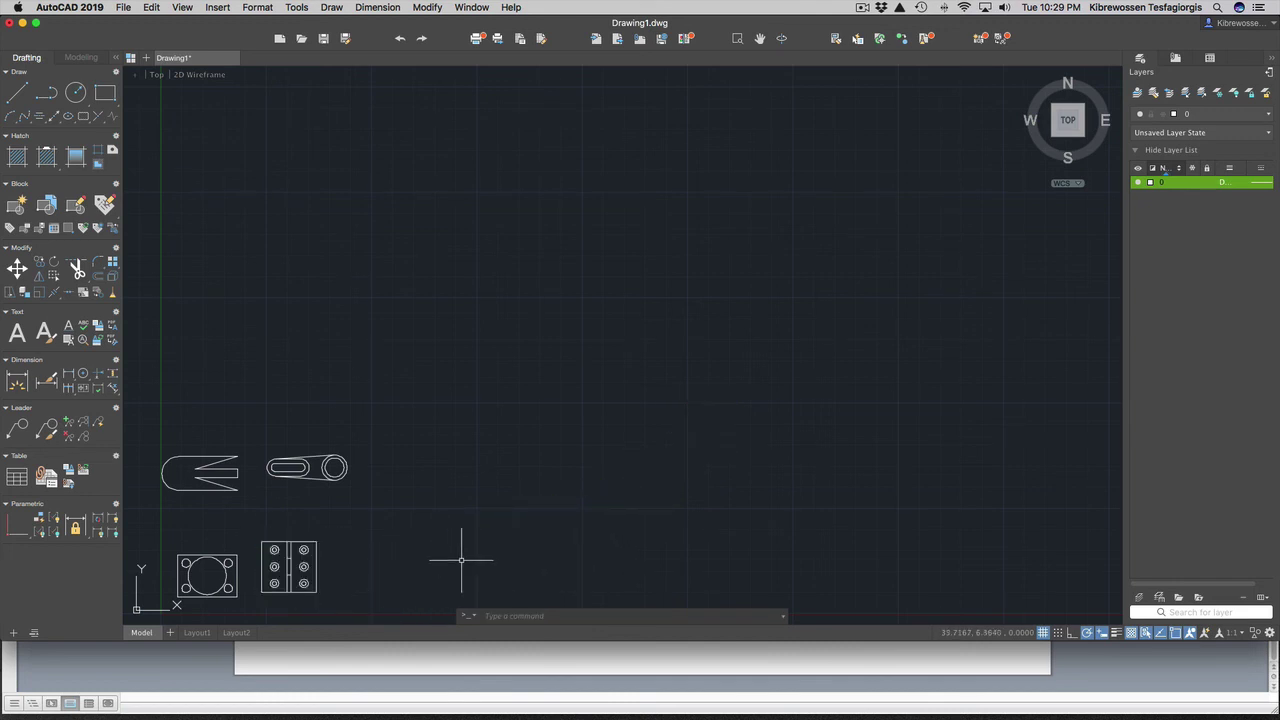
Step: Zoom to extents so all four parts fill the view
{"action": "type", "text": "z"}
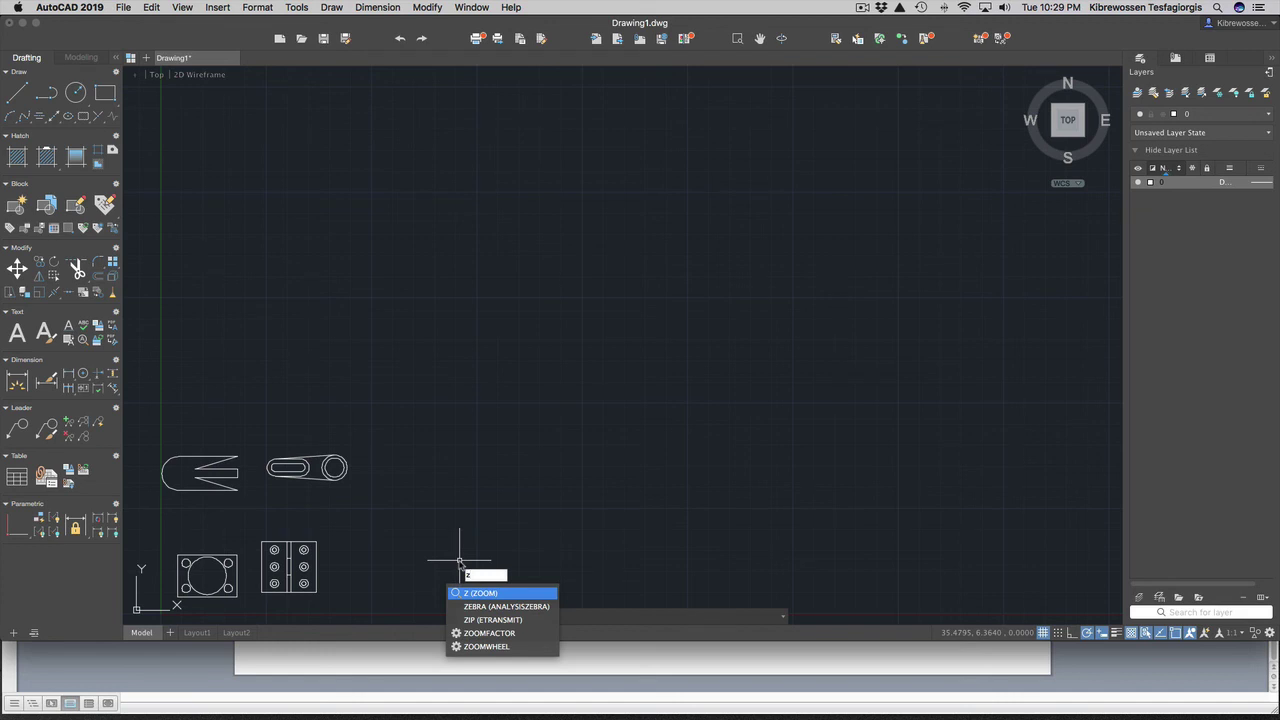
{"action": "key", "text": "Return"}
{"action": "type", "text": "e"}
{"action": "key", "text": "Return"}
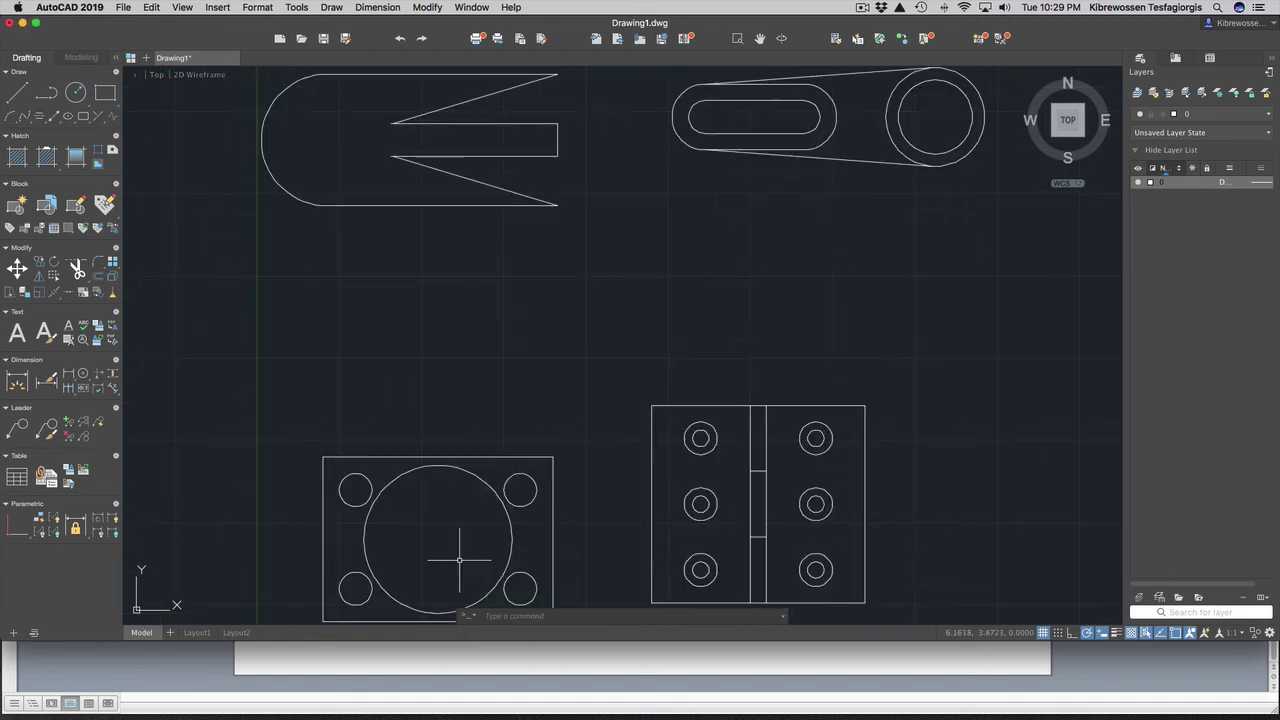